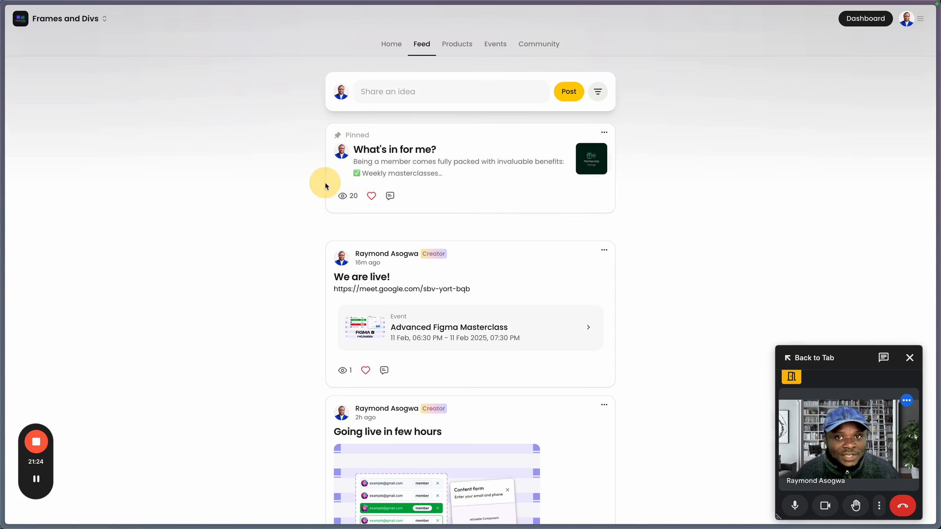
# - Open the Advanced Figma Masterclass event from the community's upcoming events and move the call window away from its corner
pyautogui.click(391, 45)
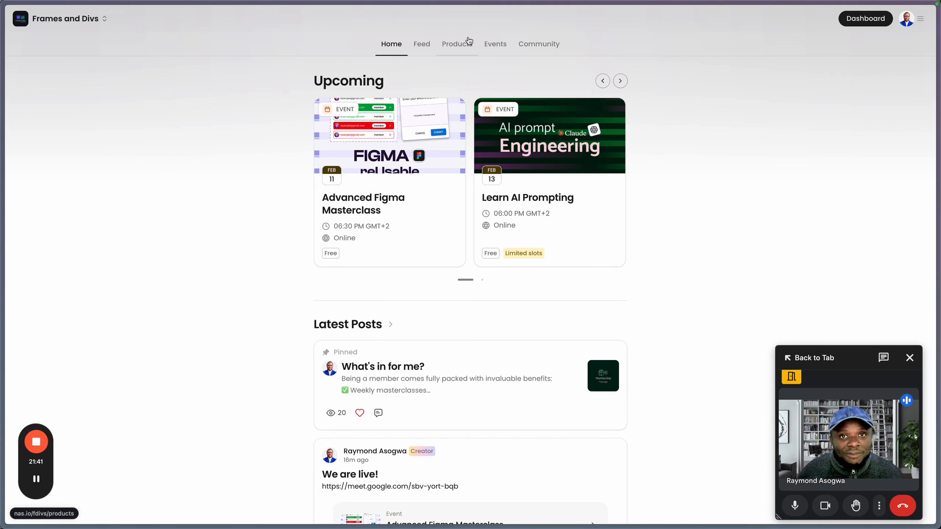
pyautogui.click(481, 50)
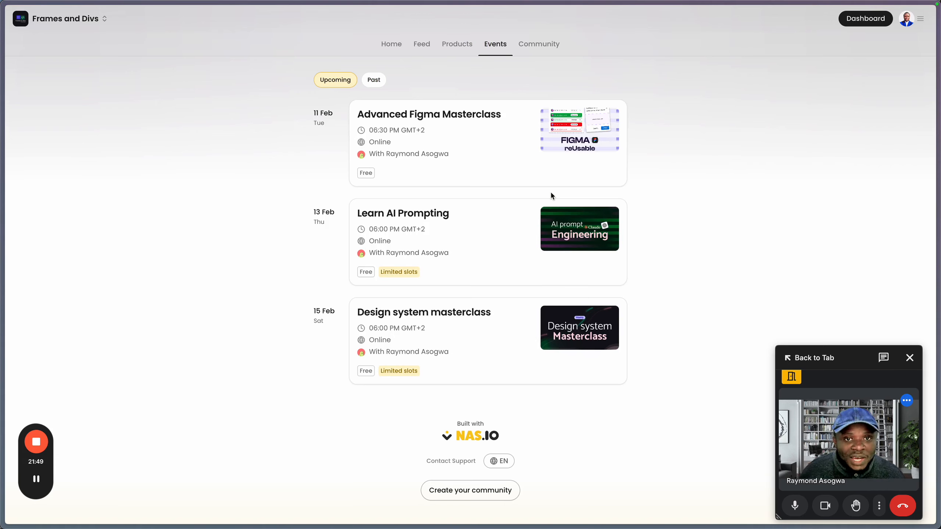
pyautogui.click(404, 116)
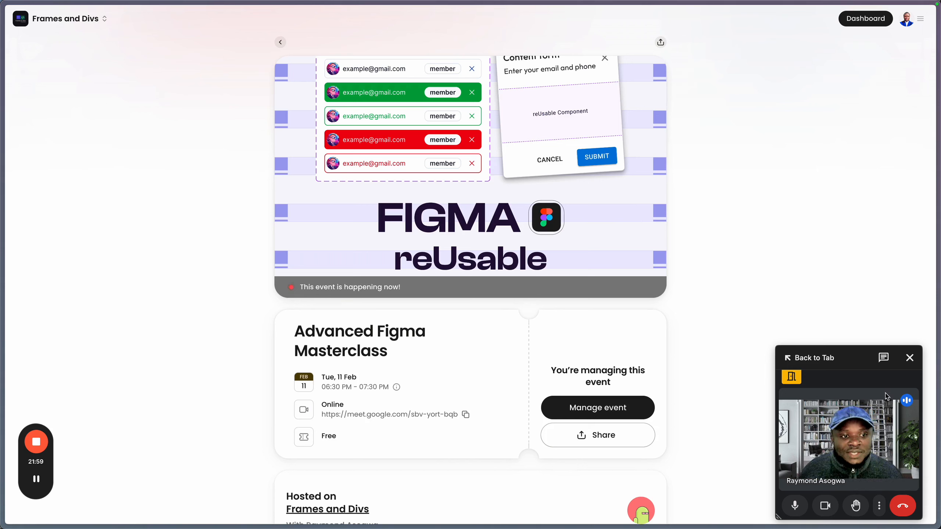
pyautogui.moveTo(866, 359); pyautogui.dragTo(760, 79)
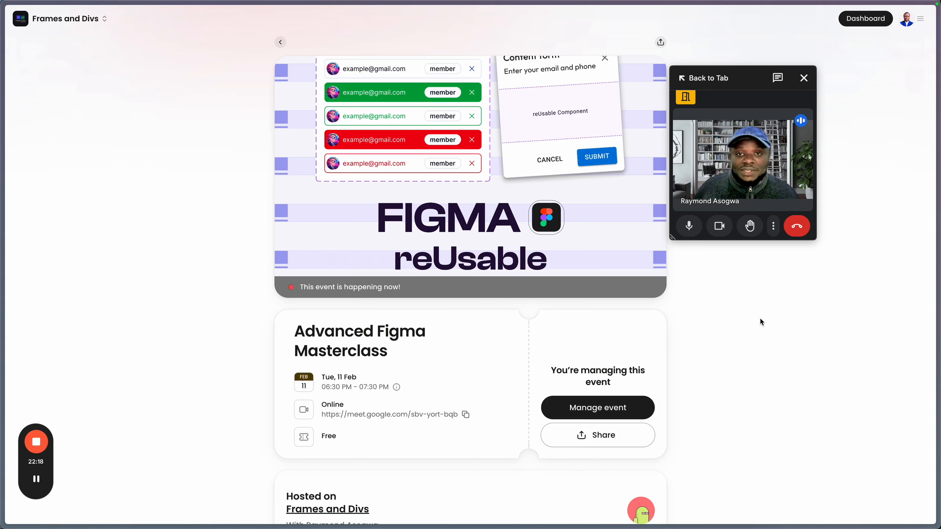
pyautogui.click(734, 406)
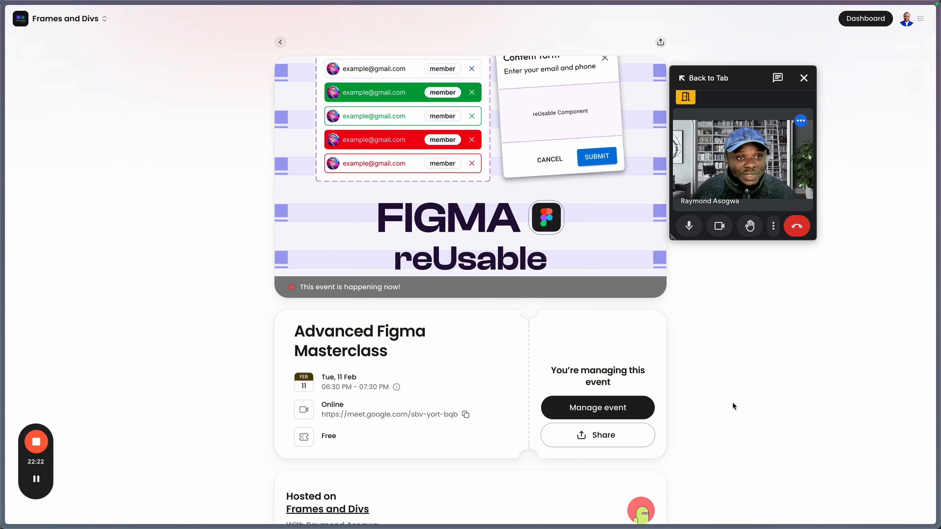
# - Switch to Figma, move the call window clear of the canvas and open the FormAI file
pyautogui.press('super+Tab')
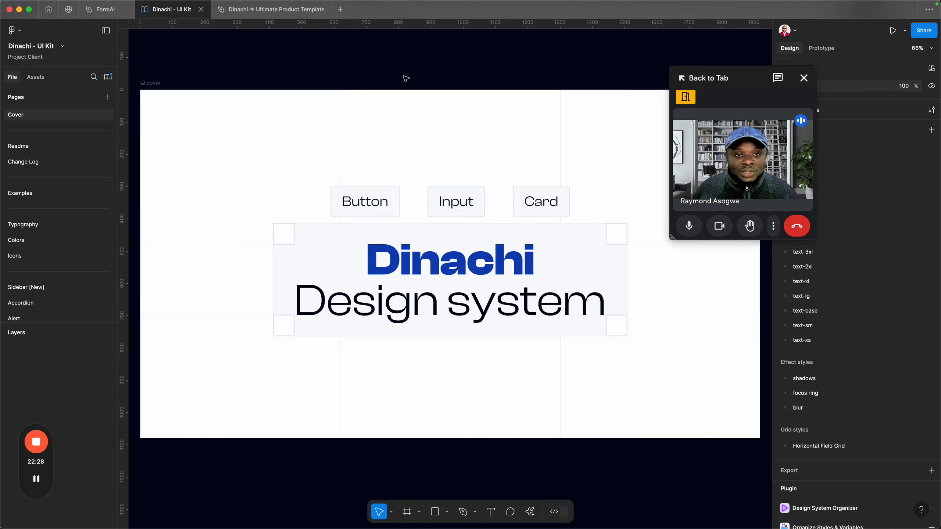
pyautogui.moveTo(754, 84); pyautogui.dragTo(858, 338)
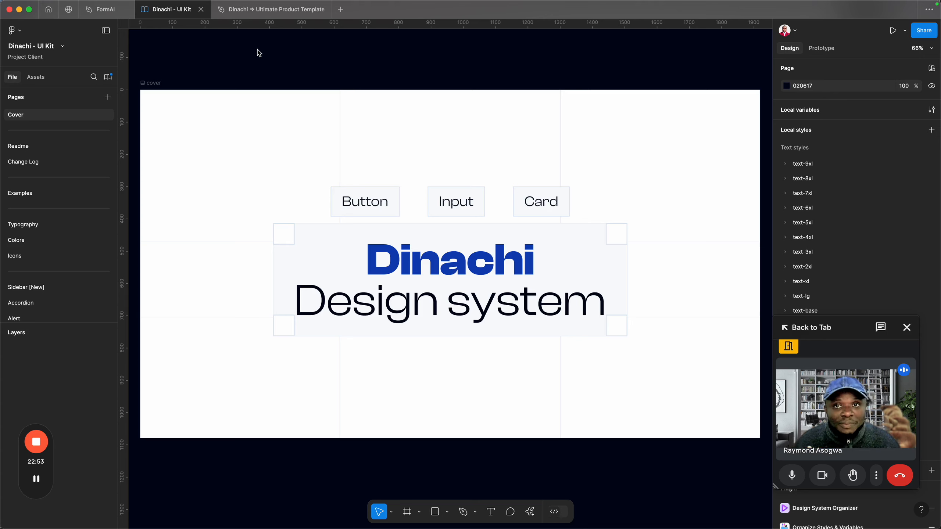
pyautogui.moveTo(105, 18)
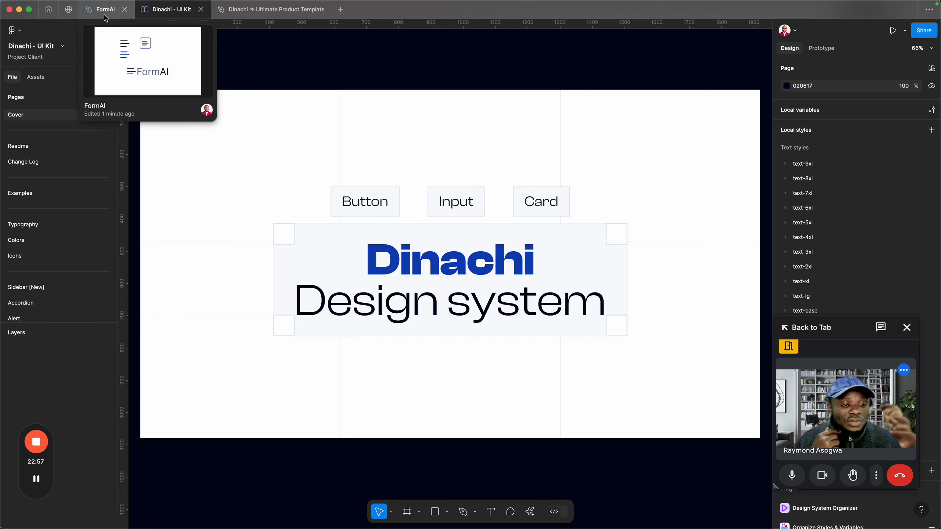
pyautogui.click(105, 15)
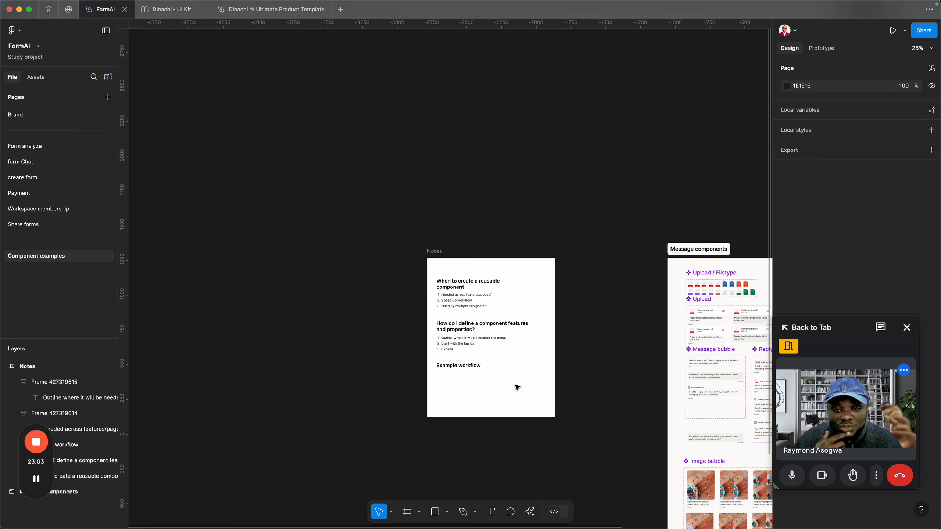
# - Examine the Notes frame and the Upload / Filetype icon set in the Message components section
pyautogui.scroll(1, 515, 387)
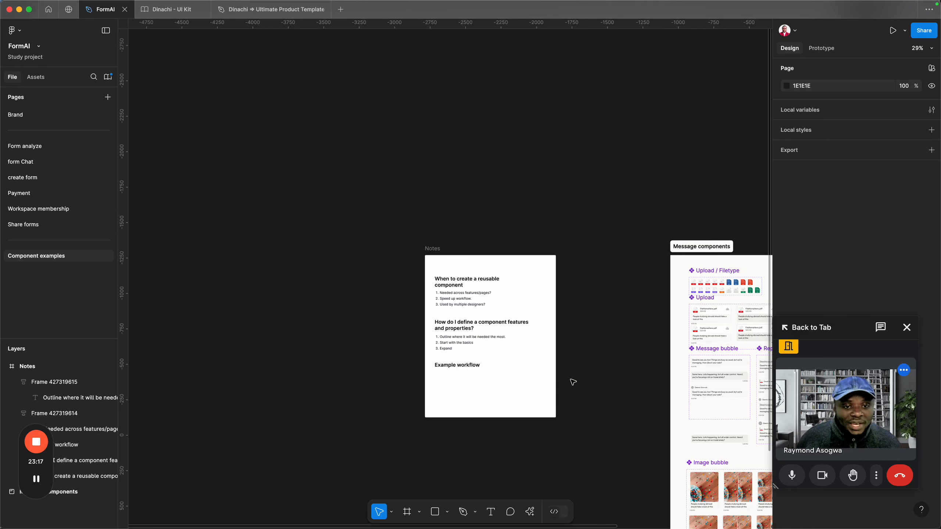
pyautogui.moveTo(569, 380); pyautogui.dragTo(219, 272)
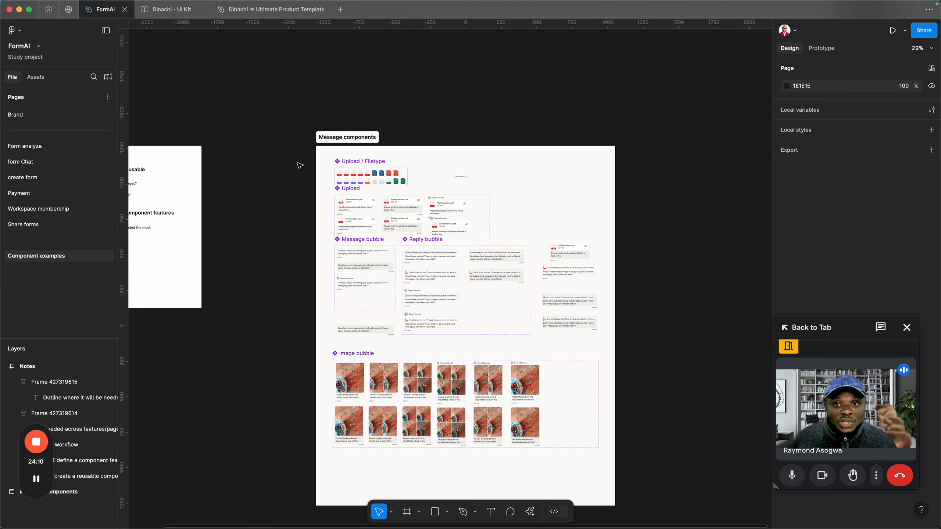
pyautogui.scroll(10, 345, 140)
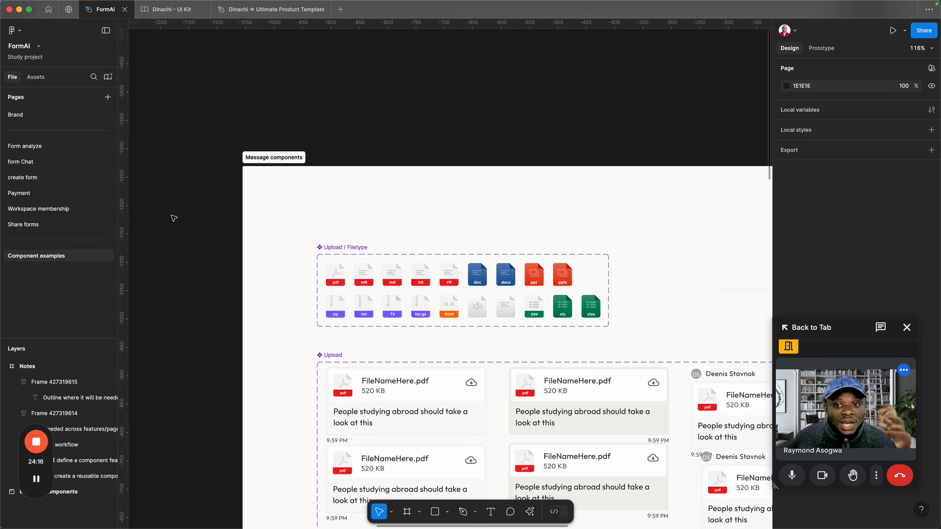
pyautogui.scroll(-1, 283, 244)
pyautogui.moveTo(284, 244); pyautogui.dragTo(236, 177)
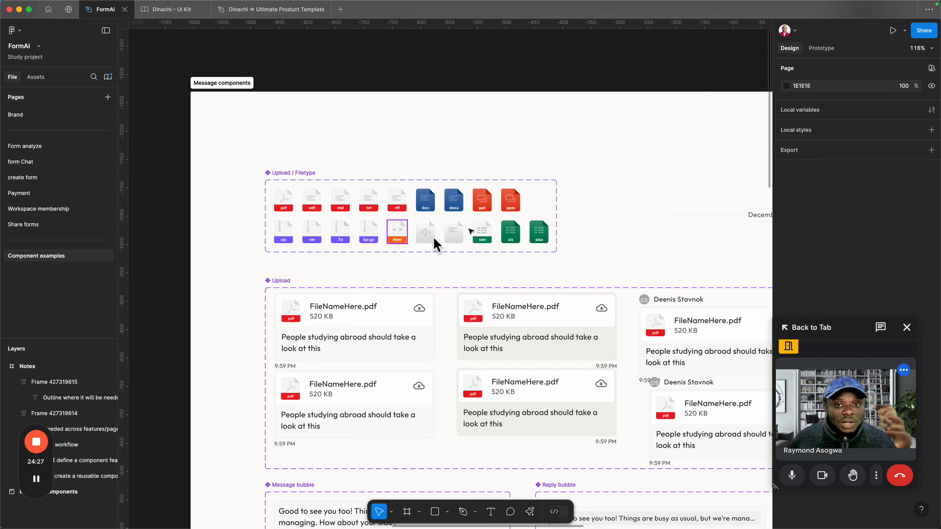
# - Inspect the variants of the Upload component, comparing the sent and received file message cards
pyautogui.scroll(-3, 500, 269)
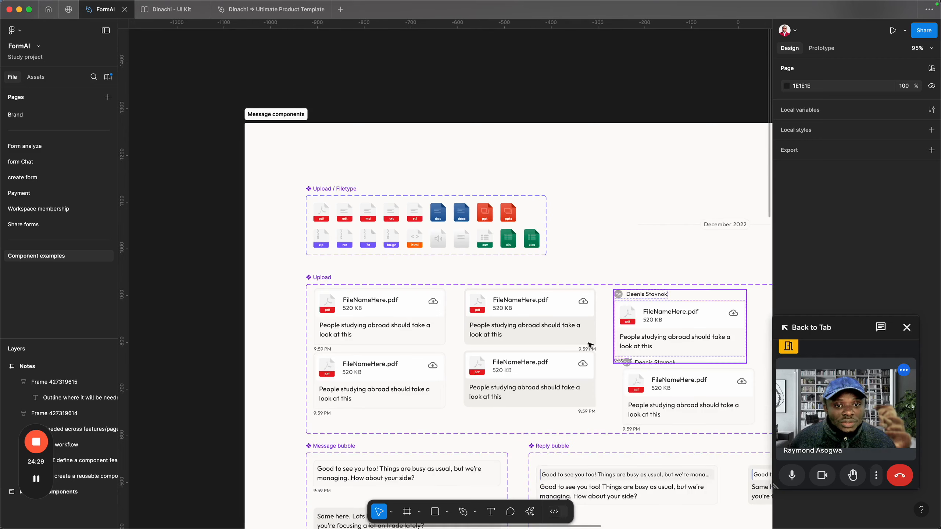
pyautogui.scroll(-2, 590, 343)
pyautogui.scroll(5, 239, 213)
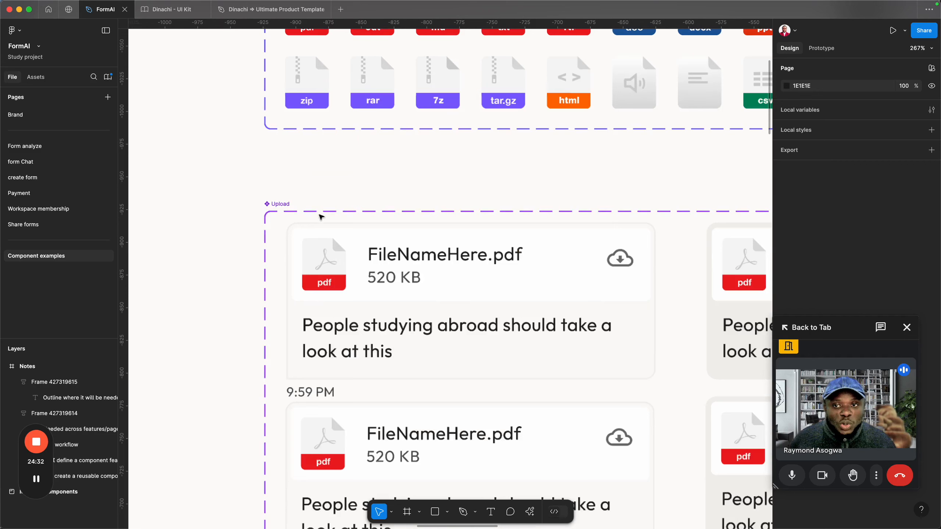
pyautogui.moveTo(385, 306); pyautogui.dragTo(274, 199)
pyautogui.scroll(-1, 274, 199)
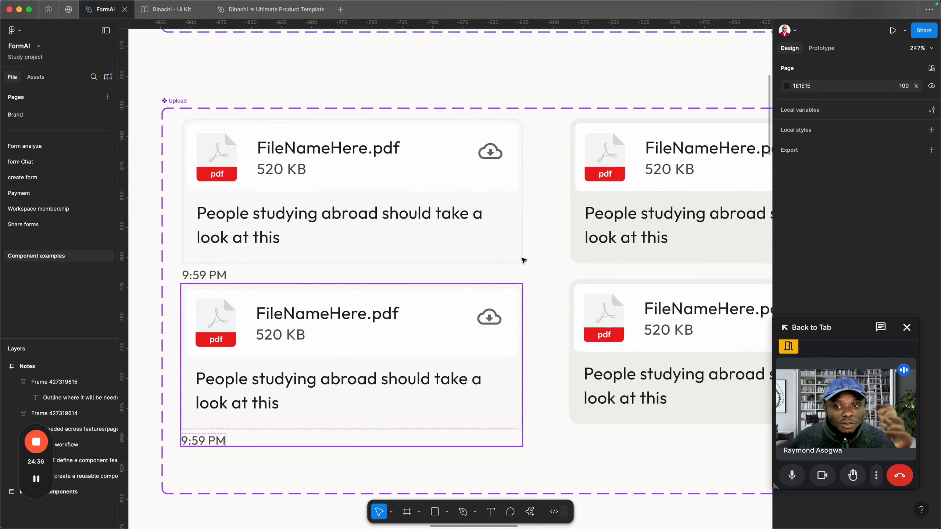
pyautogui.scroll(-2, 444, 284)
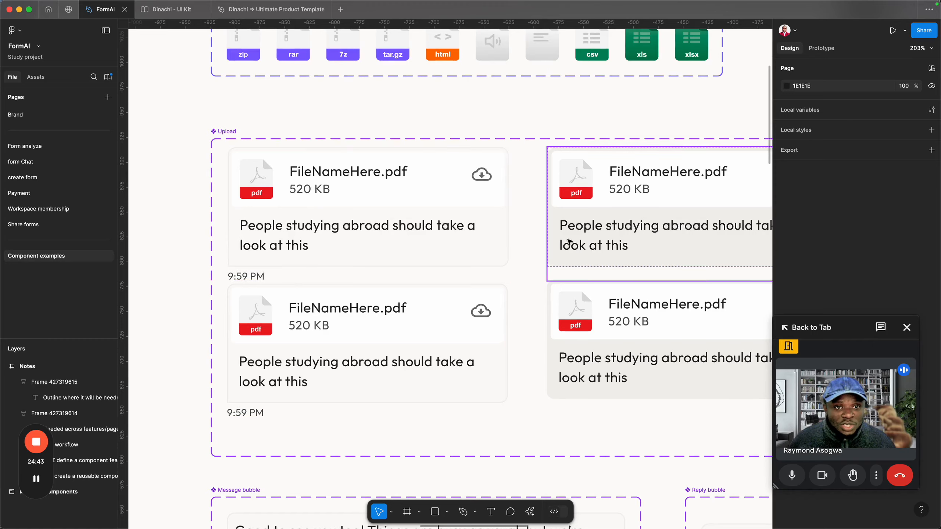
pyautogui.moveTo(469, 373); pyautogui.dragTo(380, 264)
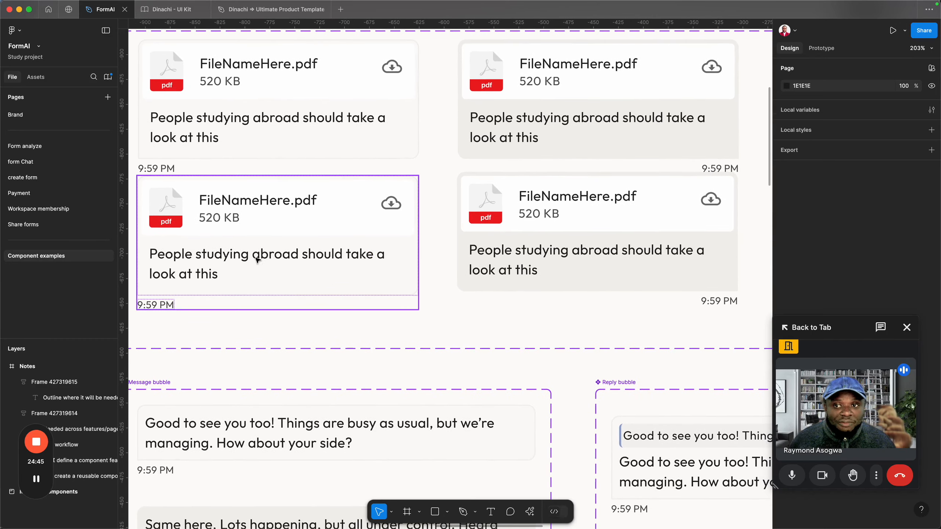
pyautogui.scroll(-5, 313, 266)
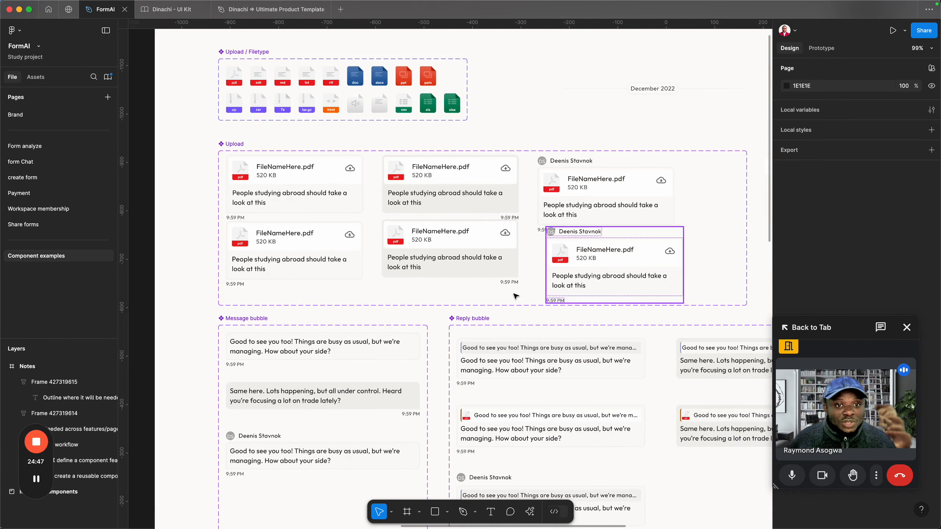
# - Select the lower group-sender upload card in the Upload component set and shift it slightly left
pyautogui.scroll(3, 632, 182)
pyautogui.scroll(3, 492, 177)
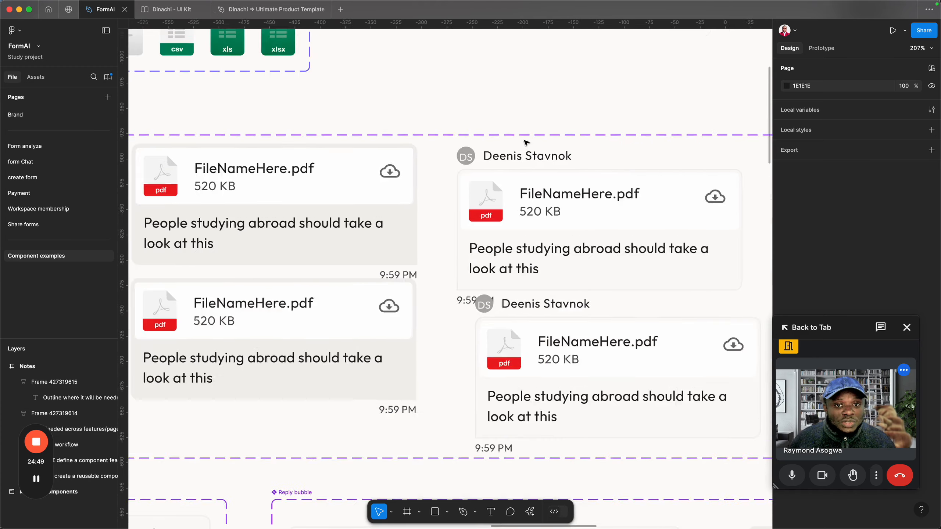
pyautogui.click(567, 357)
pyautogui.click(526, 368)
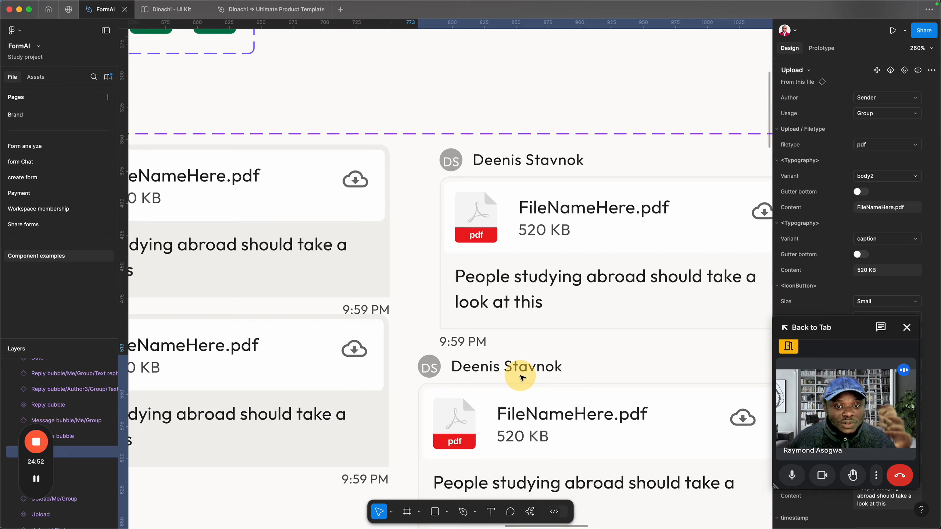
# - Inspect the Message bubble variants by selecting the Sender DM, Me DM and Sender Group versions in turn
pyautogui.scroll(-5, 510, 281)
pyautogui.scroll(-5, 510, 282)
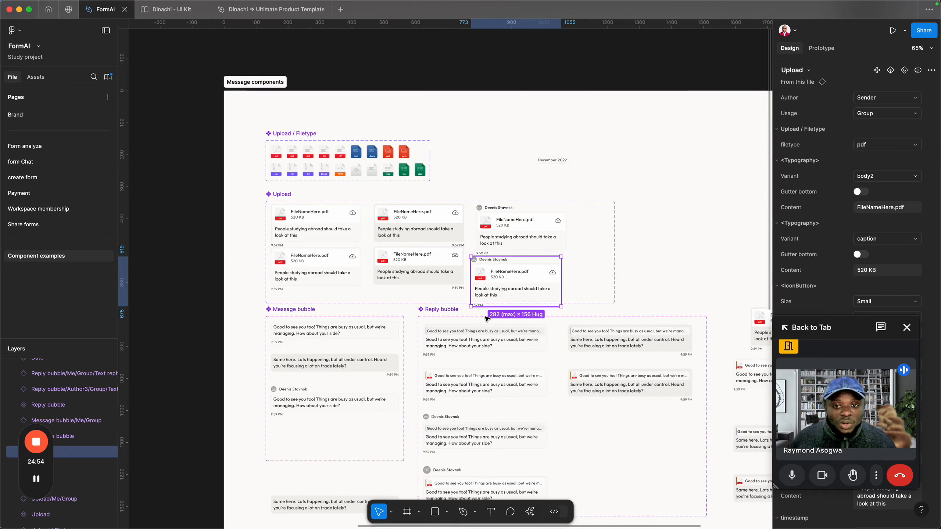
pyautogui.scroll(3, 458, 346)
pyautogui.scroll(4, 292, 308)
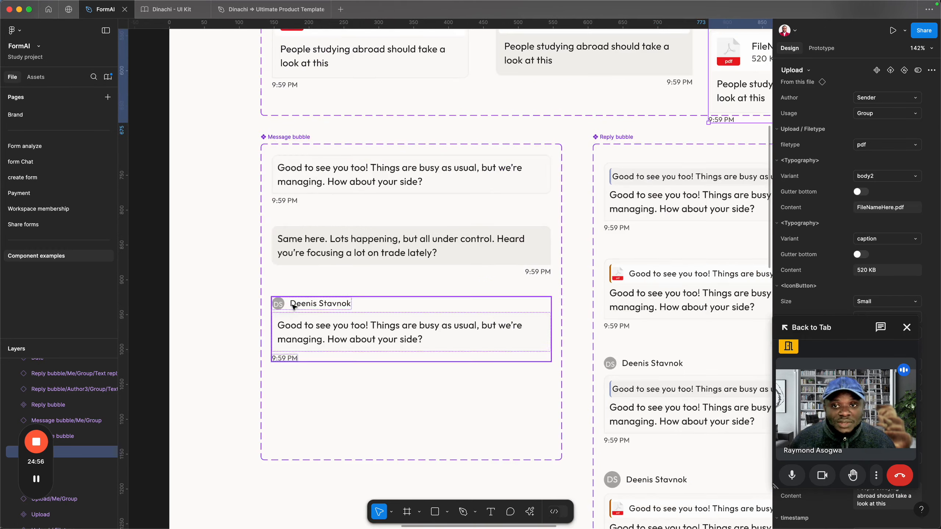
pyautogui.click(356, 185)
pyautogui.click(430, 235)
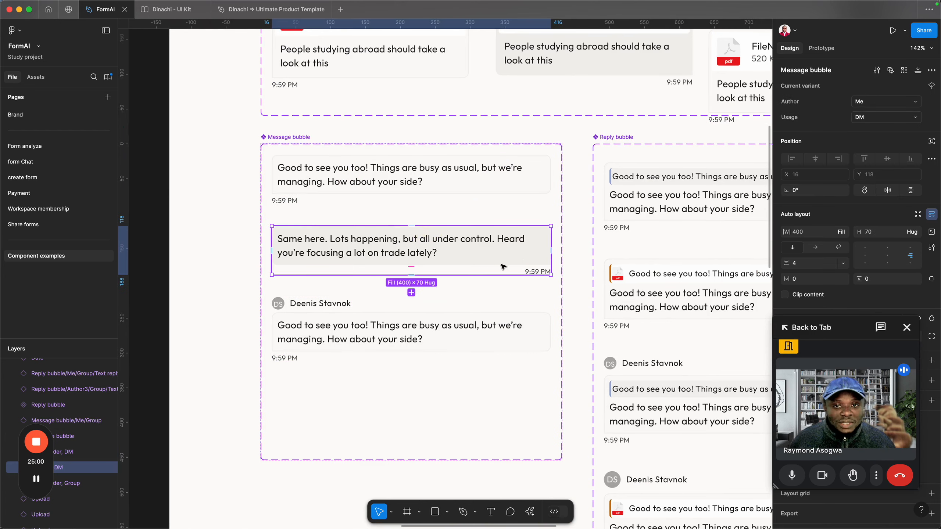
pyautogui.click(427, 340)
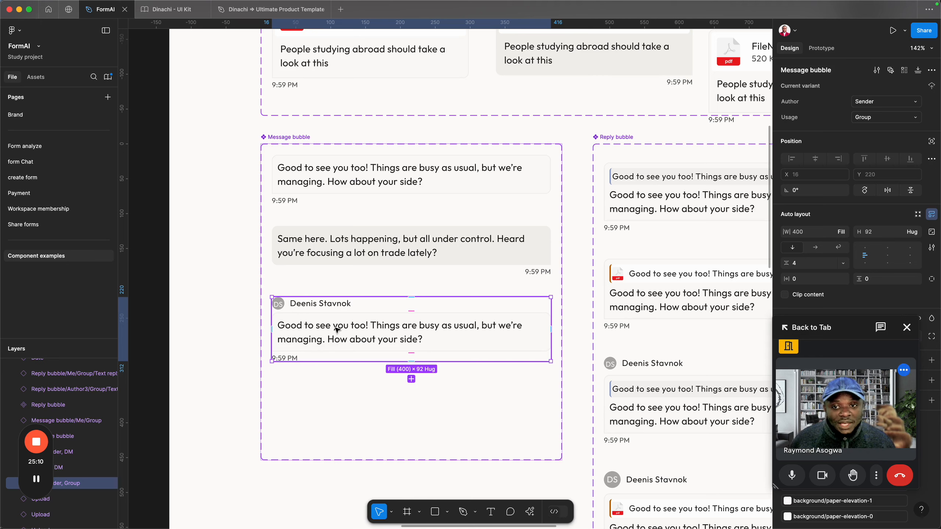
# - Examine the Reply bubble component's text-reply and file-reply variants, including the group versions with a sender name
pyautogui.hscroll(10, 704, 322)
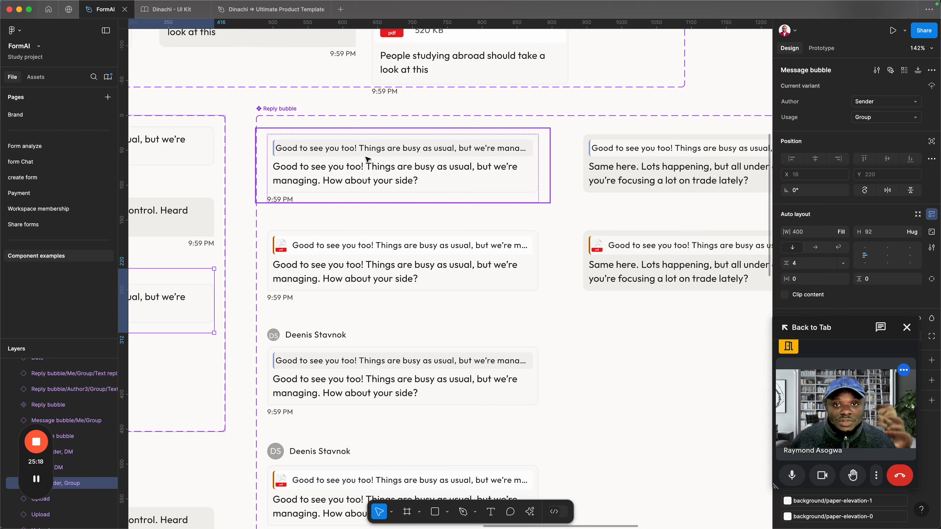
pyautogui.click(292, 239)
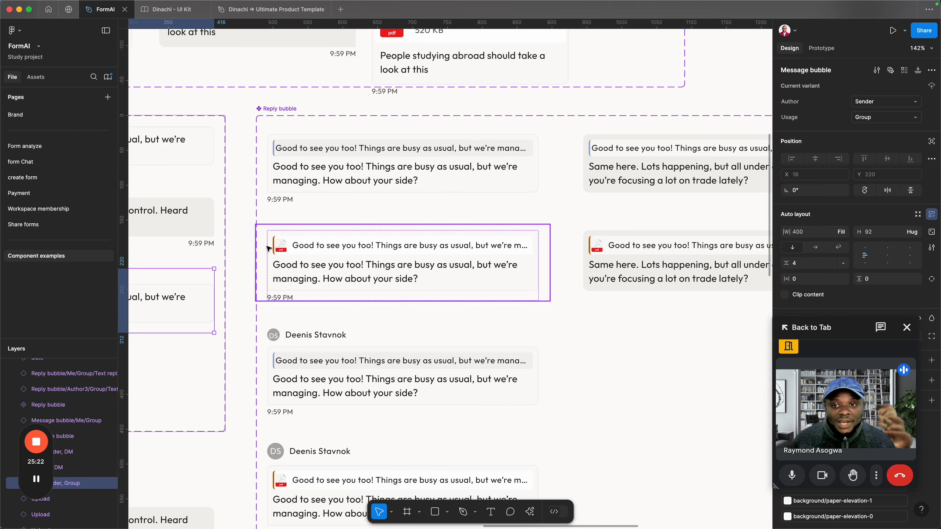
pyautogui.scroll(4, 310, 249)
pyautogui.scroll(-4, 303, 275)
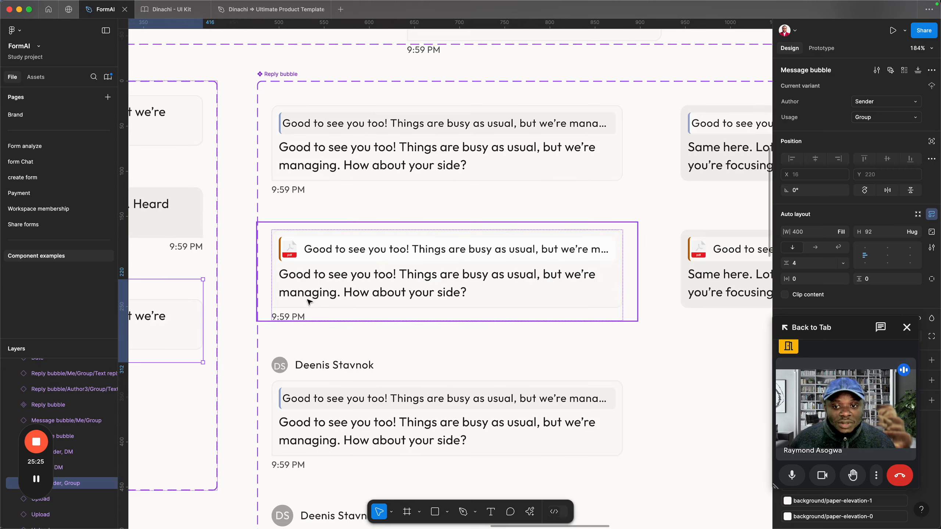
pyautogui.moveTo(347, 383); pyautogui.dragTo(335, 303)
pyautogui.click(335, 302)
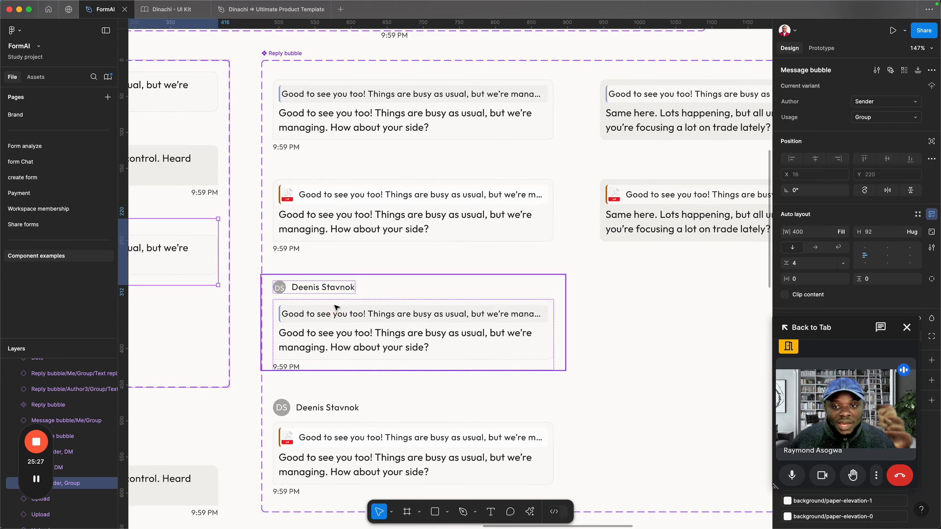
pyautogui.scroll(2, 333, 308)
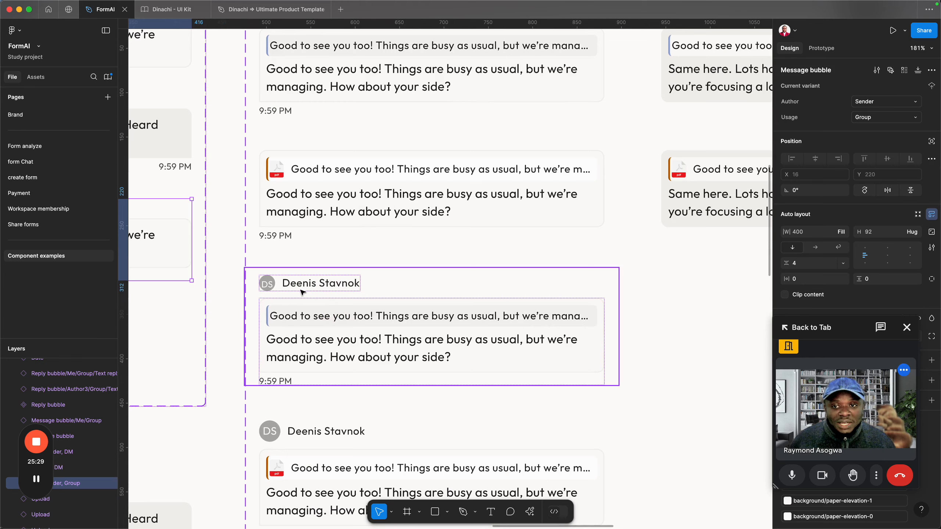
pyautogui.scroll(-8, 323, 344)
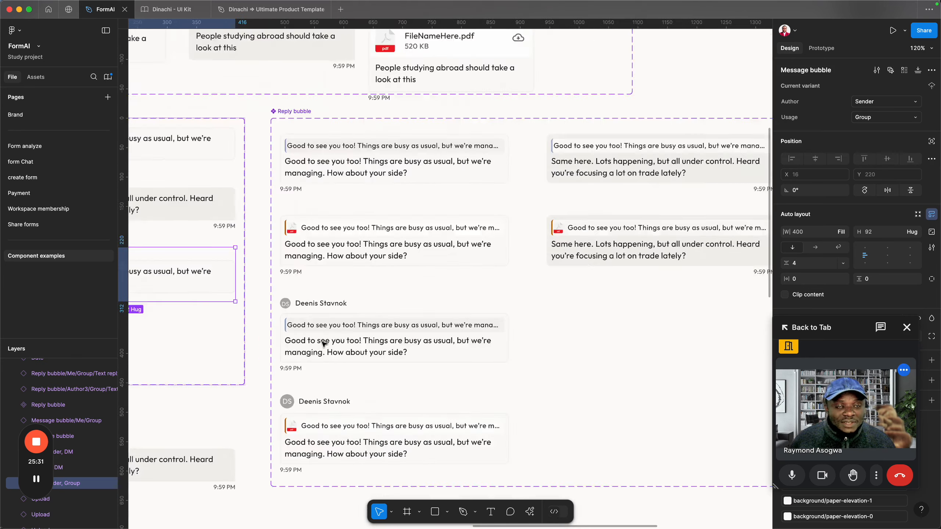
# - Examine the Image bubble component's one-, two- and four-image variants, including the group versions with a sender name, and clear the selection
pyautogui.scroll(-5, 358, 339)
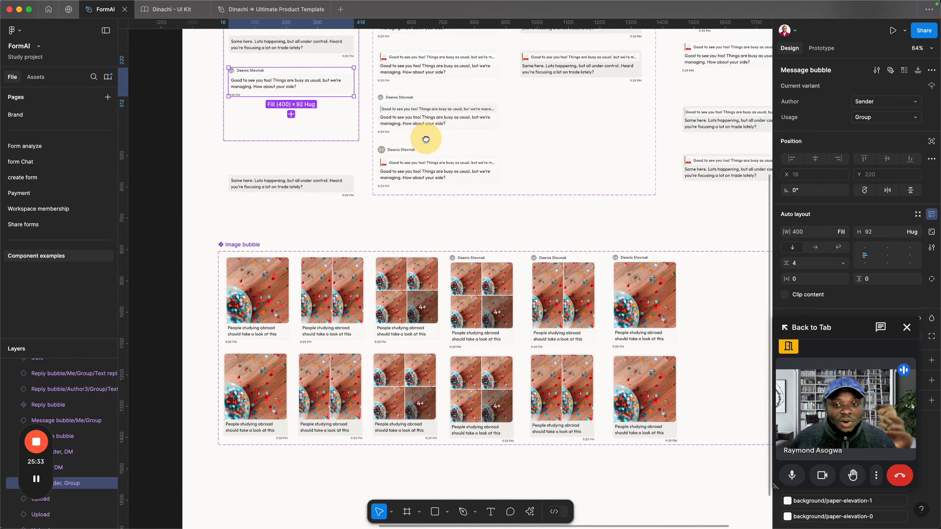
pyautogui.scroll(2, 224, 290)
pyautogui.scroll(-1, 225, 285)
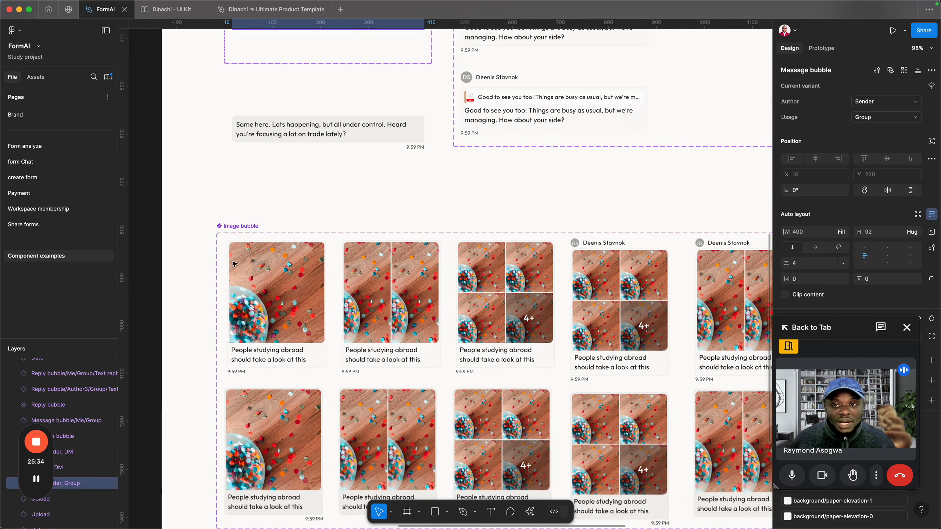
pyautogui.scroll(5, 227, 280)
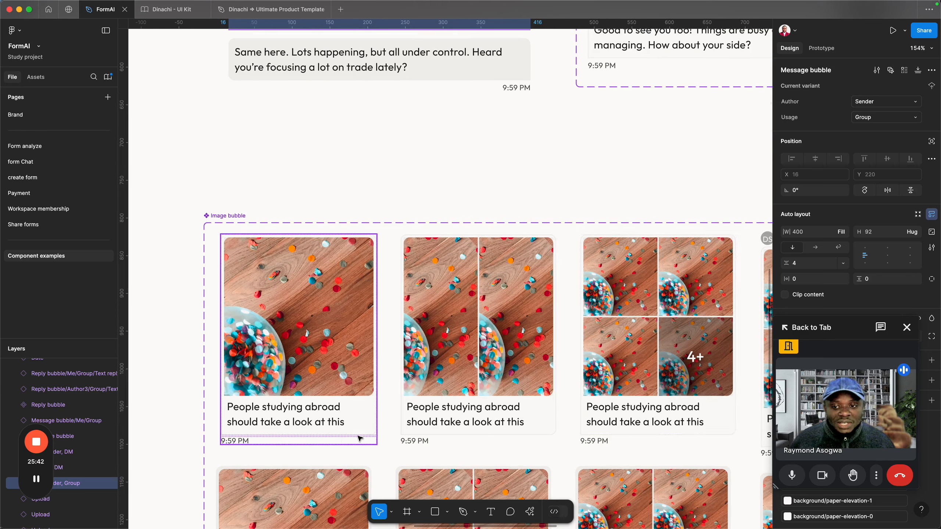
pyautogui.hscroll(9, 514, 386)
pyautogui.scroll(-4, 514, 386)
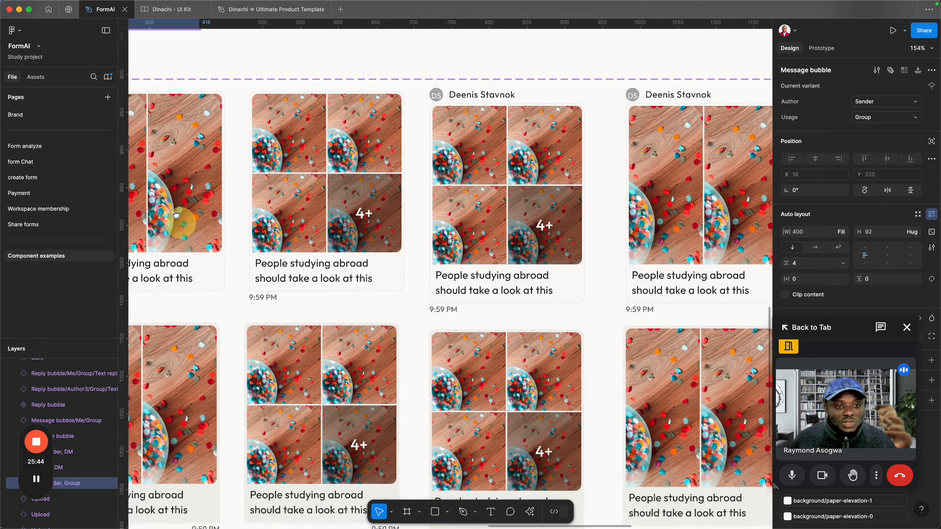
pyautogui.scroll(4, 459, 329)
pyautogui.hscroll(3, 459, 329)
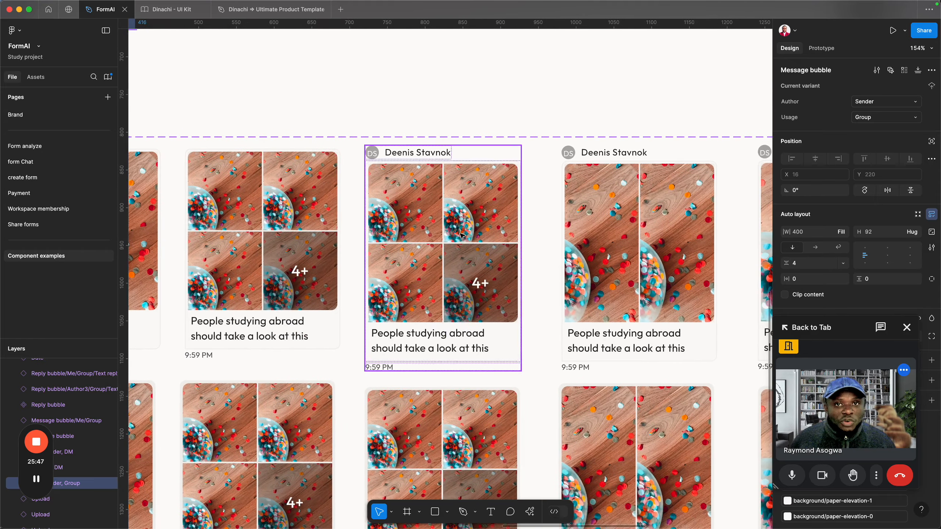
pyautogui.scroll(-5, 460, 373)
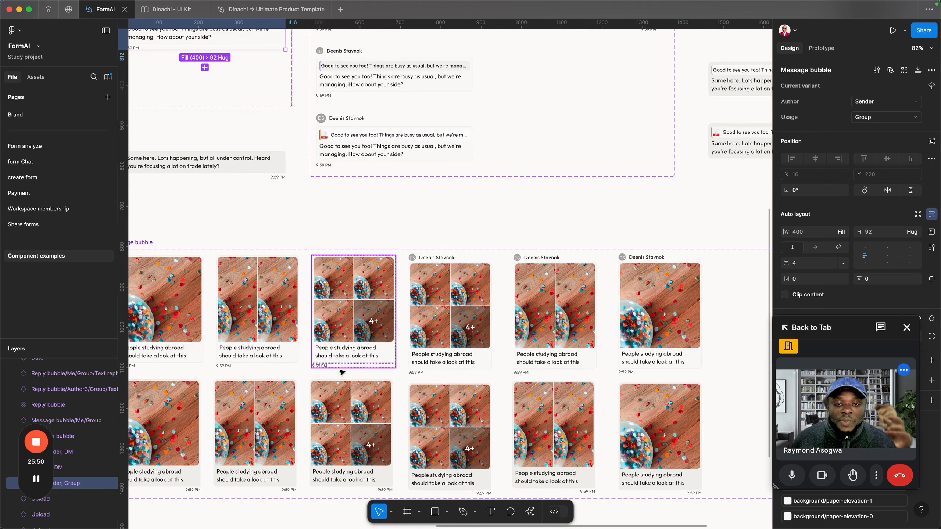
pyautogui.scroll(-4, 461, 373)
pyautogui.hscroll(-3, 441, 347)
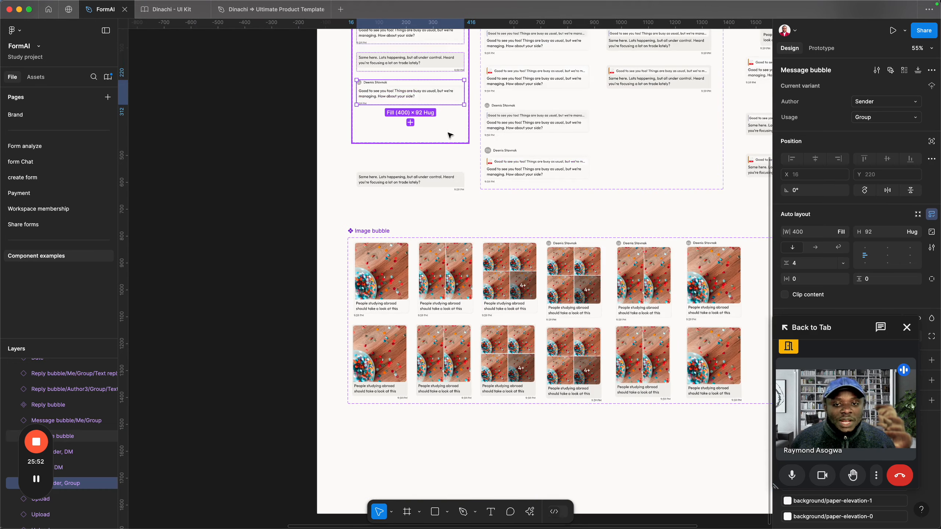
pyautogui.scroll(-6, 478, 227)
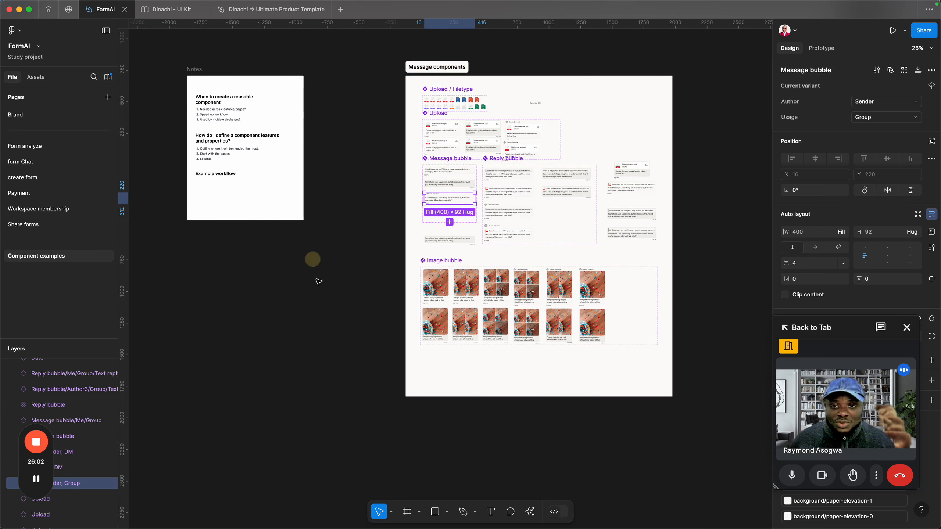
pyautogui.moveTo(332, 326); pyautogui.dragTo(308, 246)
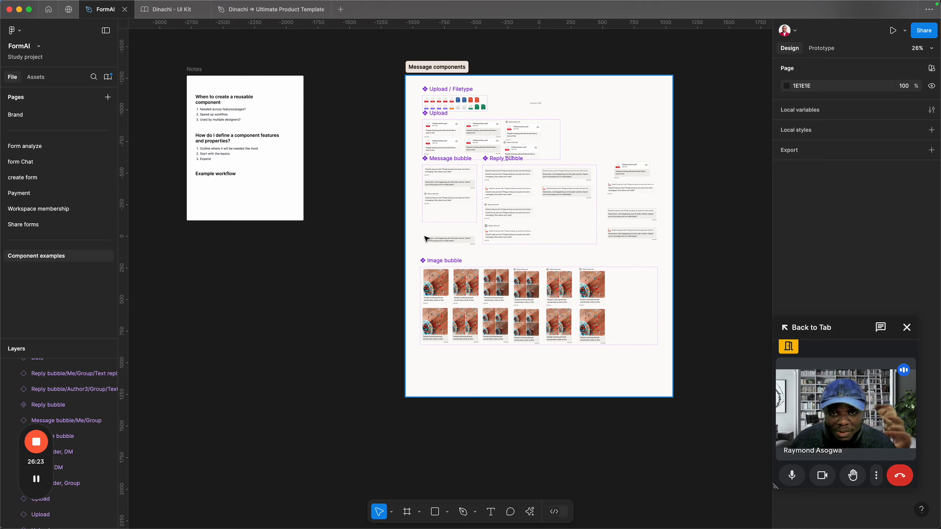
# - Draft an area comment reading "tHi commnet" across the lower-left edge of the Message components frame, and discard it
pyautogui.press('c')
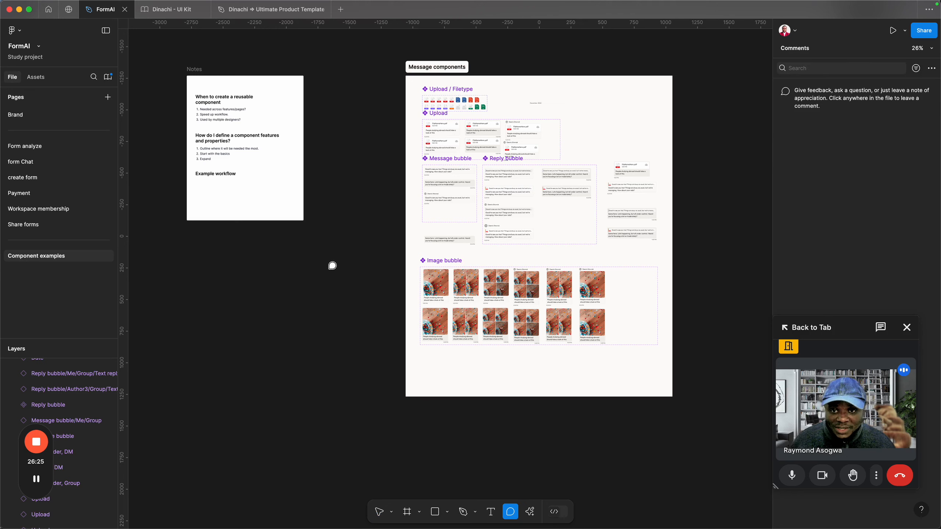
pyautogui.click(331, 265)
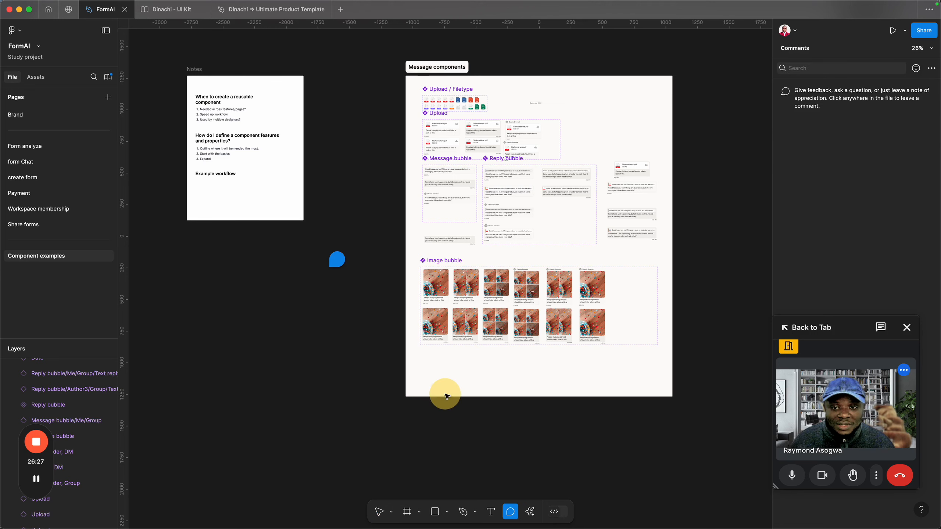
pyautogui.moveTo(325, 286); pyautogui.dragTo(444, 393)
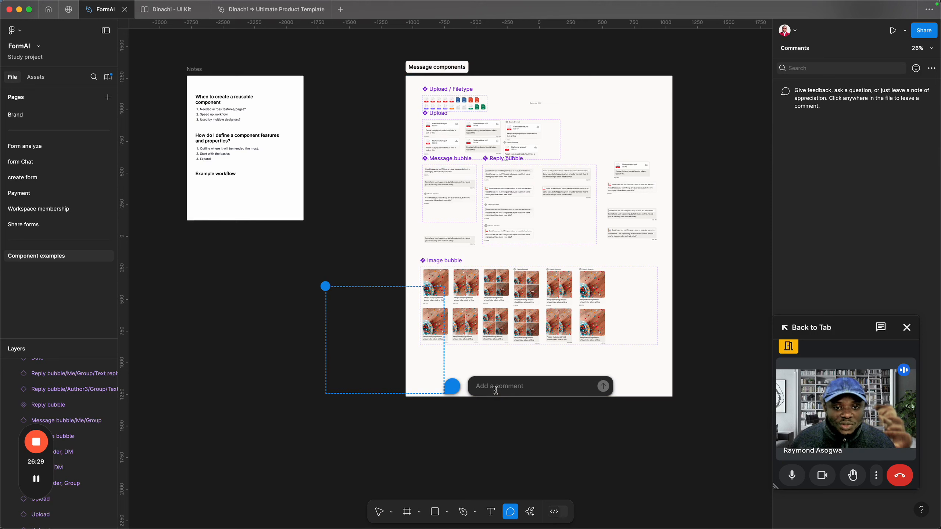
pyautogui.write('that')
pyautogui.press('BackSpace')
pyautogui.press('BackSpace')
pyautogui.press('BackSpace')
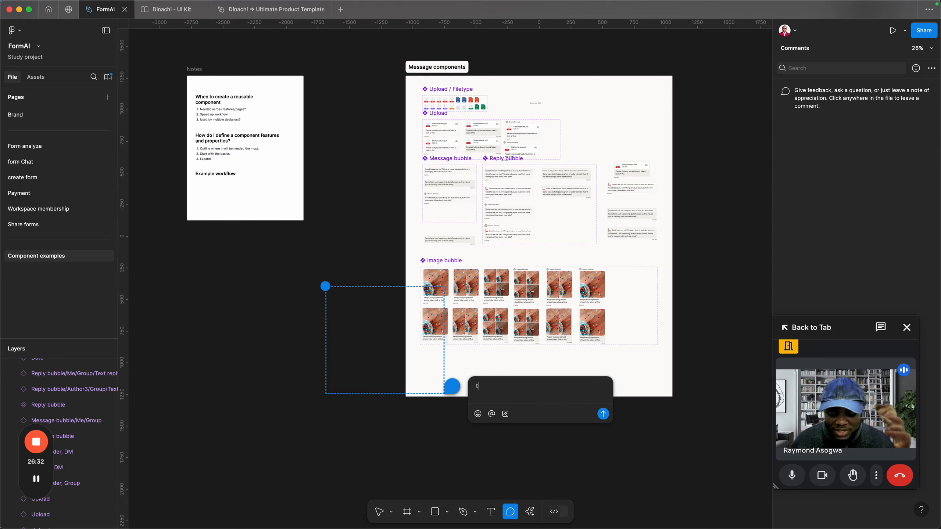
pyautogui.write('Hi commnet')
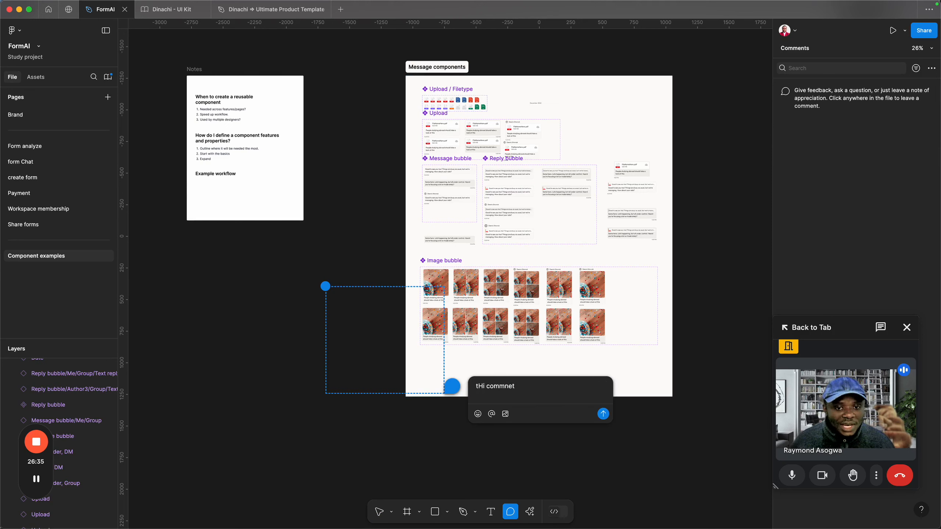
pyautogui.press('super+a')
pyautogui.press('BackSpace')
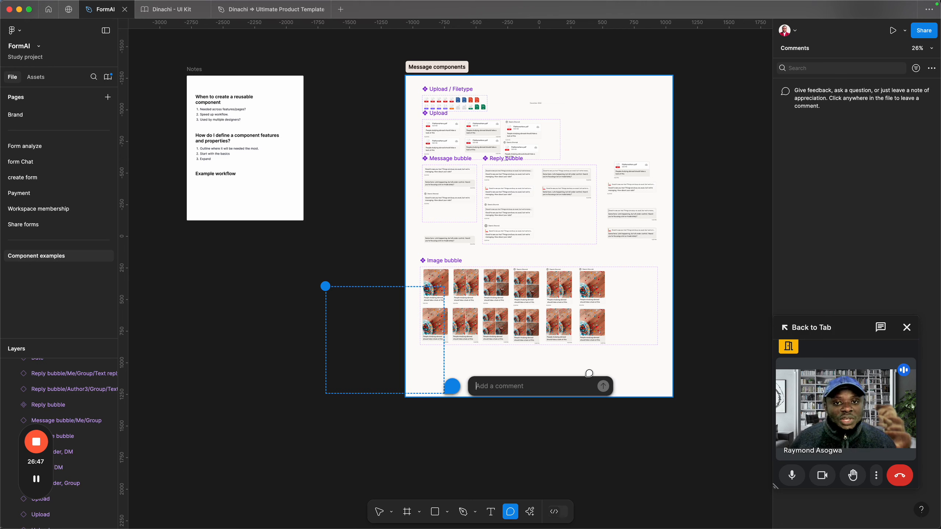
pyautogui.press('Escape')
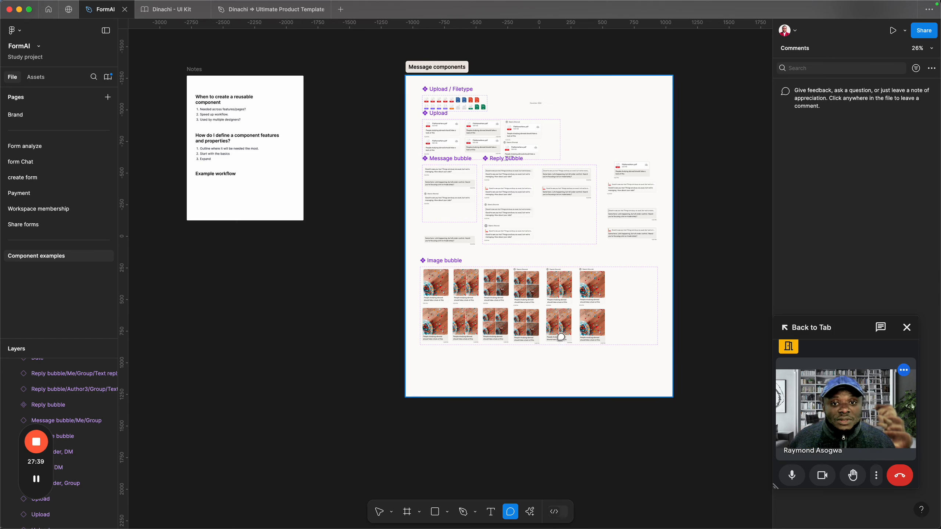
# - Review the Message bubble component set and the Upload component set above it, comparing their direct-message and group-sender variants
pyautogui.scroll(1, 496, 173)
pyautogui.scroll(2, 497, 173)
pyautogui.scroll(10, 432, 206)
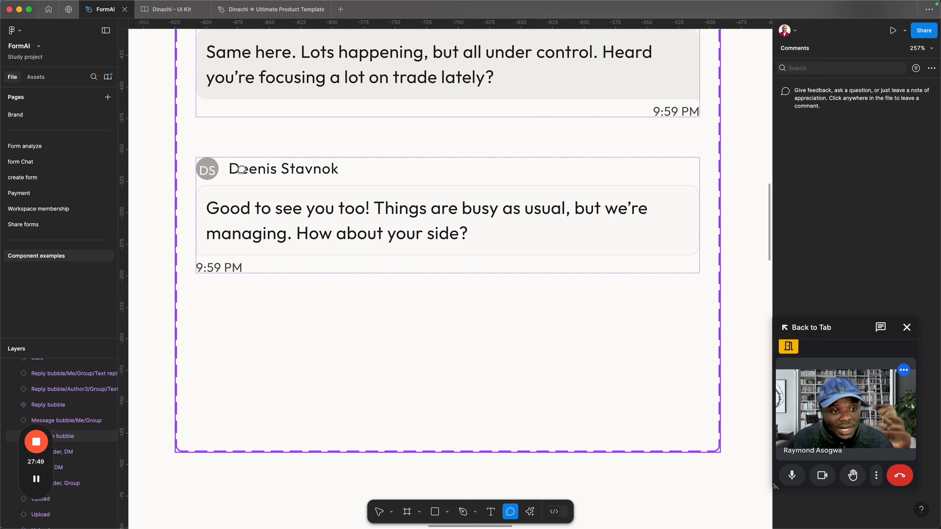
pyautogui.scroll(-8, 241, 170)
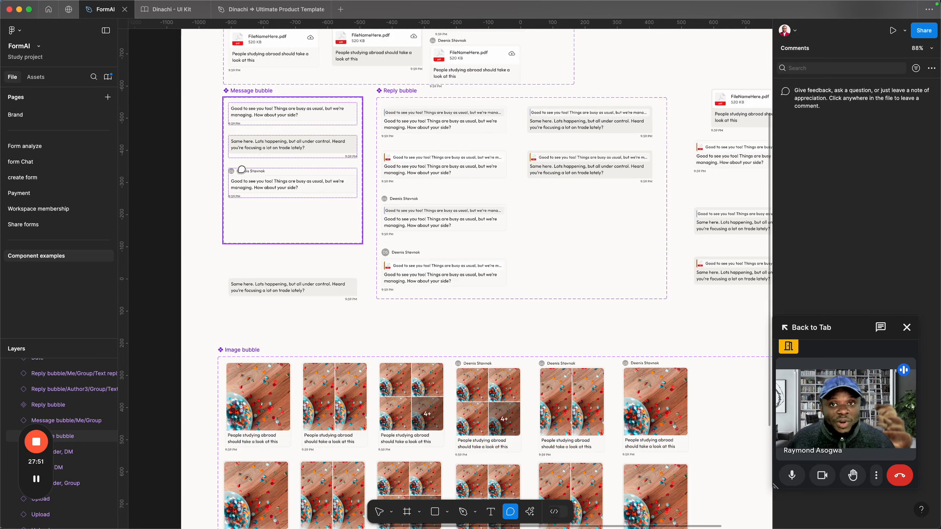
pyautogui.scroll(5, 243, 91)
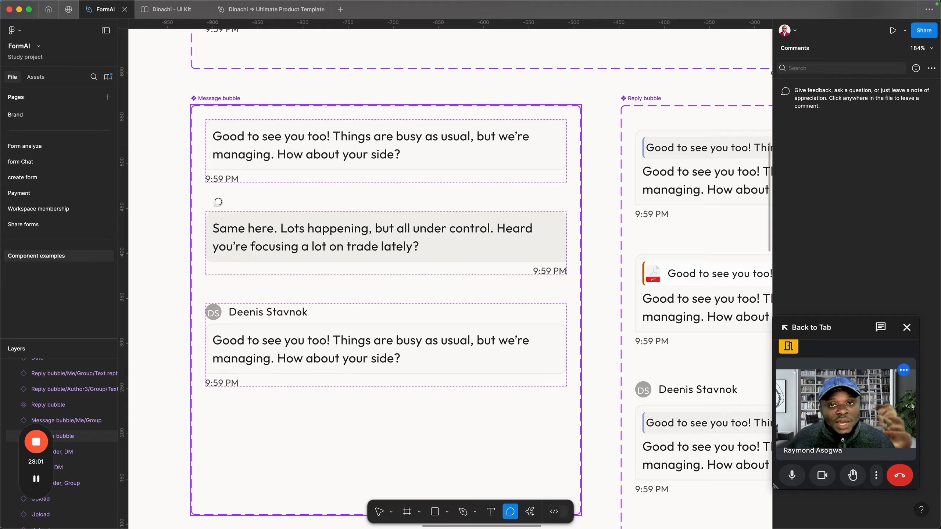
pyautogui.scroll(-3, 218, 202)
pyautogui.scroll(-3, 245, 228)
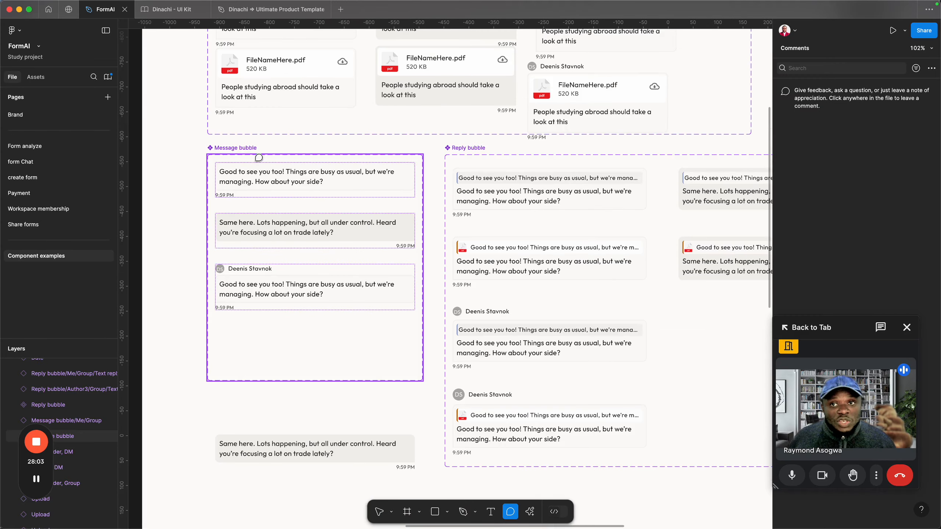
pyautogui.scroll(5, 258, 157)
pyautogui.scroll(3, 327, 76)
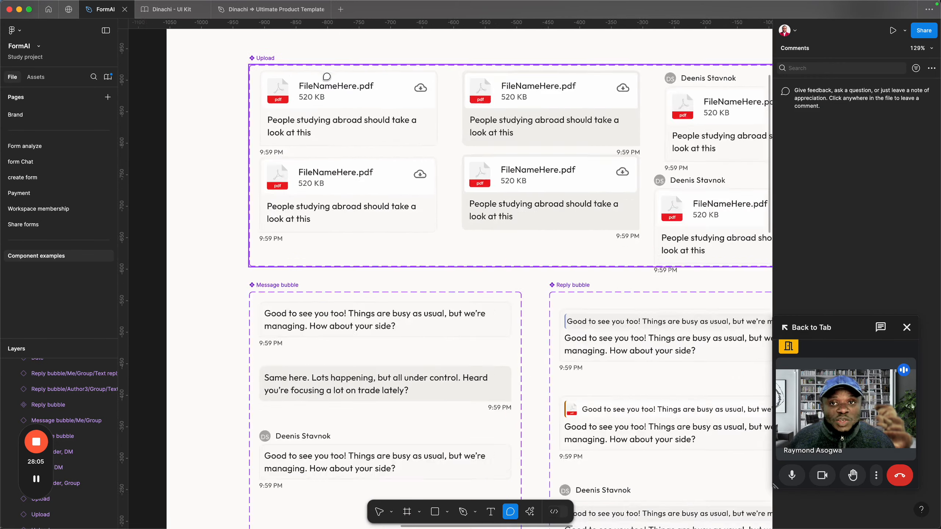
pyautogui.scroll(3, 326, 76)
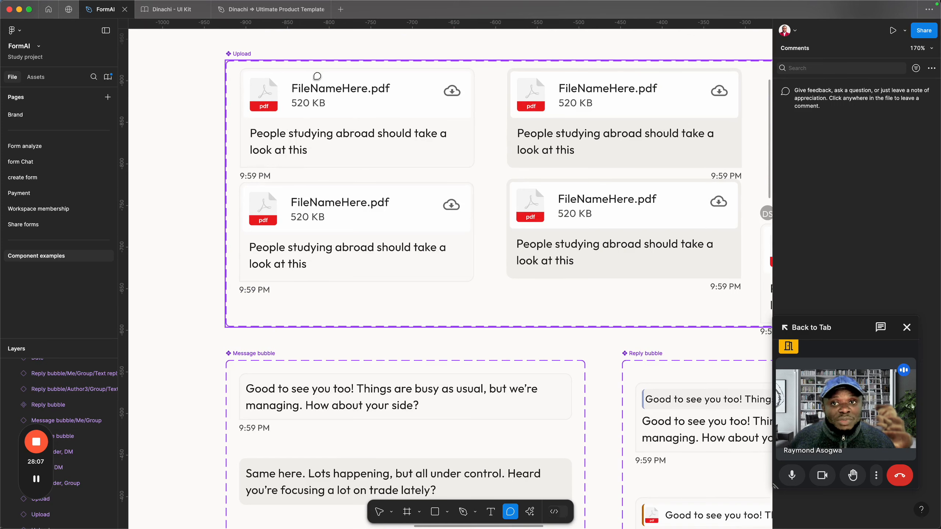
# - Inspect the properties of the Upload set's Sender DM variant and the matching Upload instance directly below it
pyautogui.press('v')
pyautogui.click(351, 139)
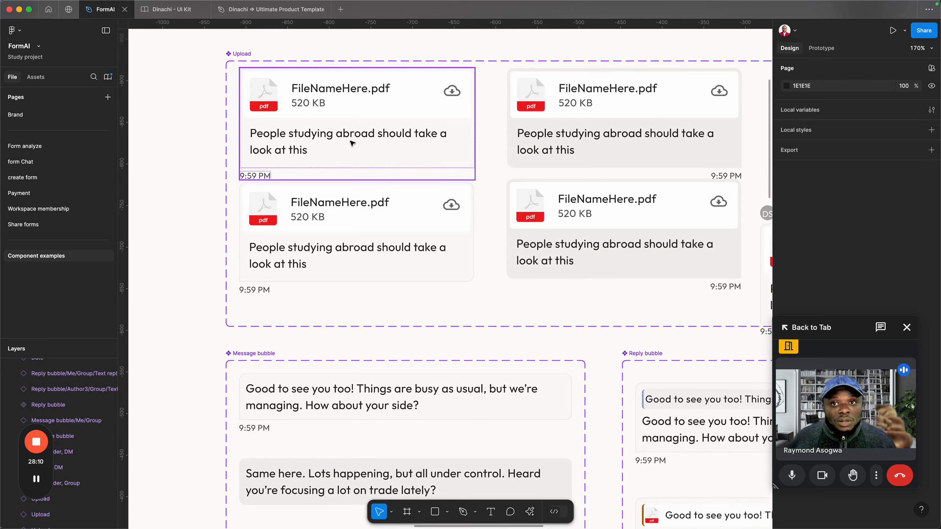
pyautogui.moveTo(357, 227); pyautogui.dragTo(530, 184)
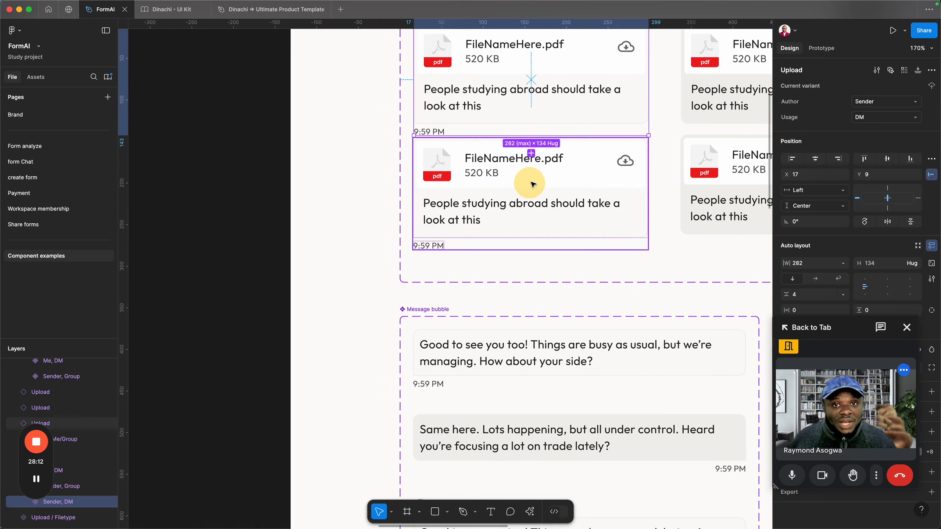
pyautogui.click(447, 210)
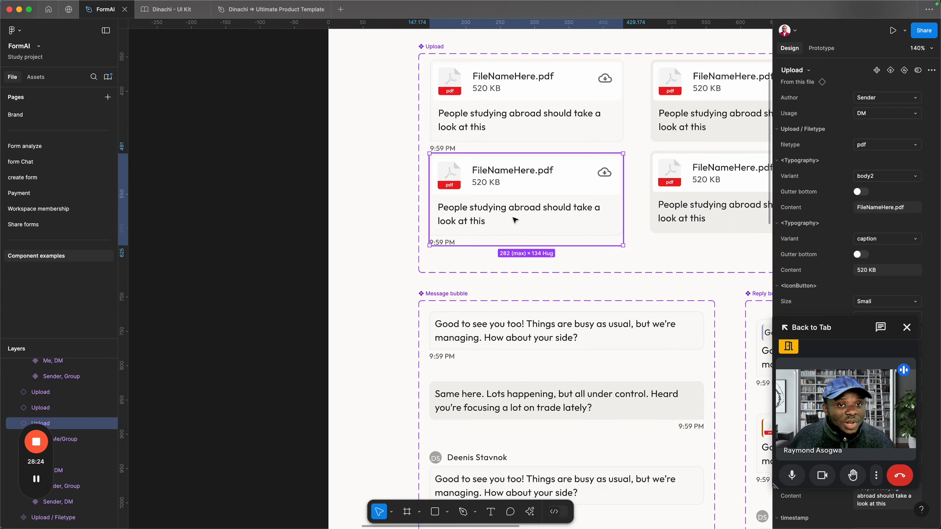
pyautogui.scroll(-3, 443, 252)
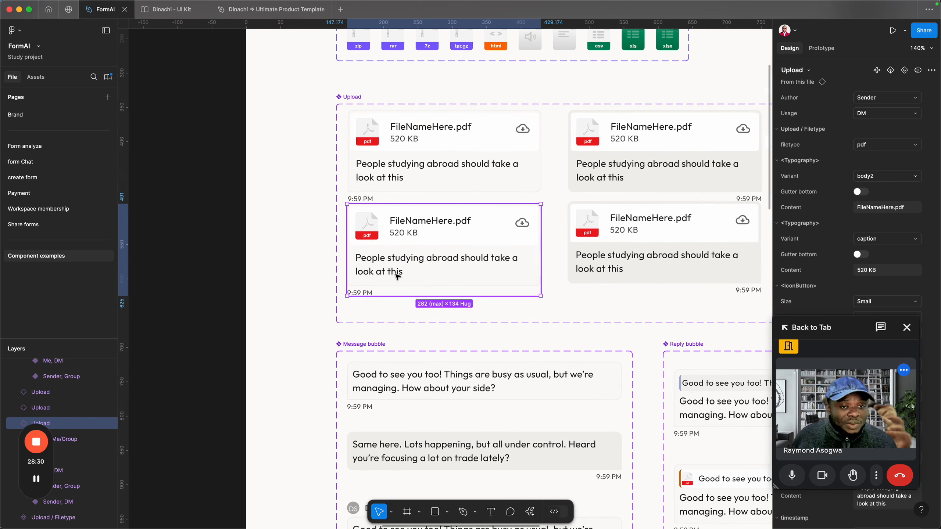
# - Place an instance of the Image bubble's Me, 1 image, DM variant below the component set, at about X 276, Y 2177
pyautogui.scroll(-10, 399, 269)
pyautogui.moveTo(519, 448); pyautogui.dragTo(484, 269)
pyautogui.scroll(4, 440, 378)
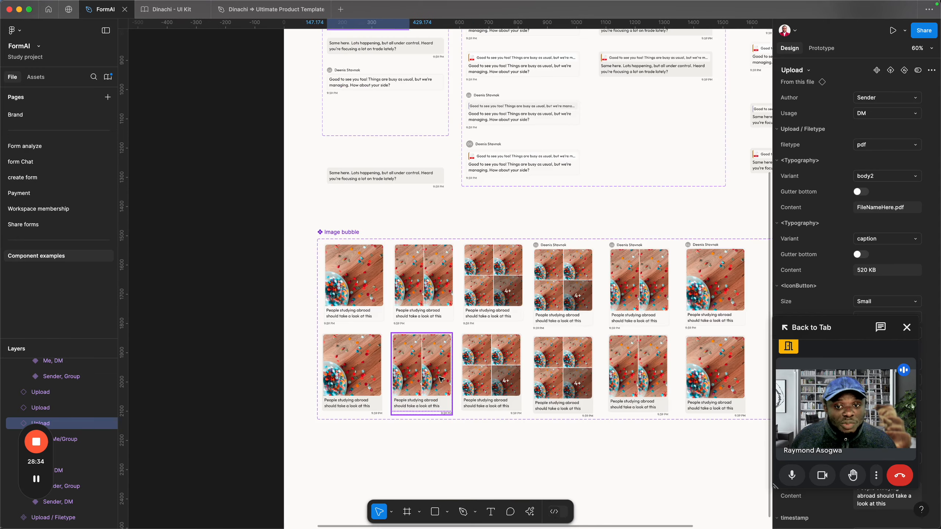
pyautogui.scroll(2, 440, 379)
pyautogui.click(356, 358)
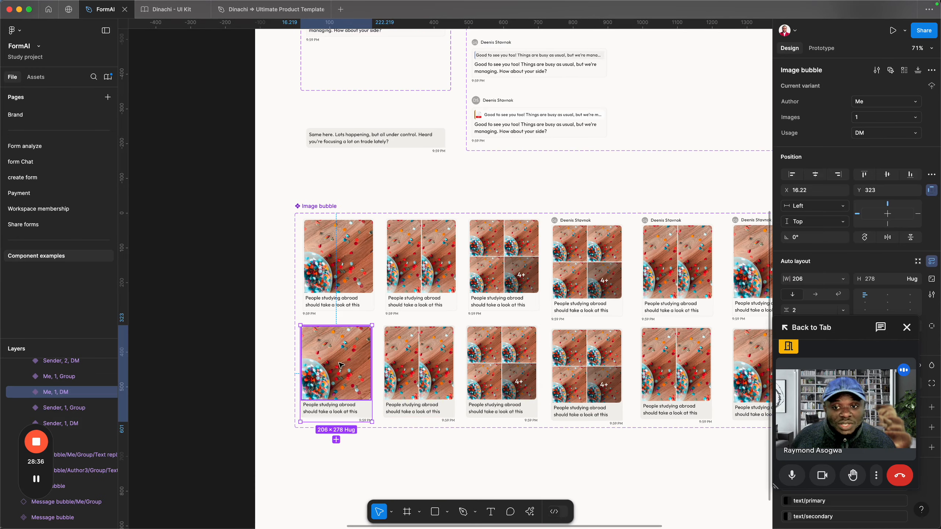
pyautogui.moveTo(341, 365); pyautogui.dragTo(392, 315)
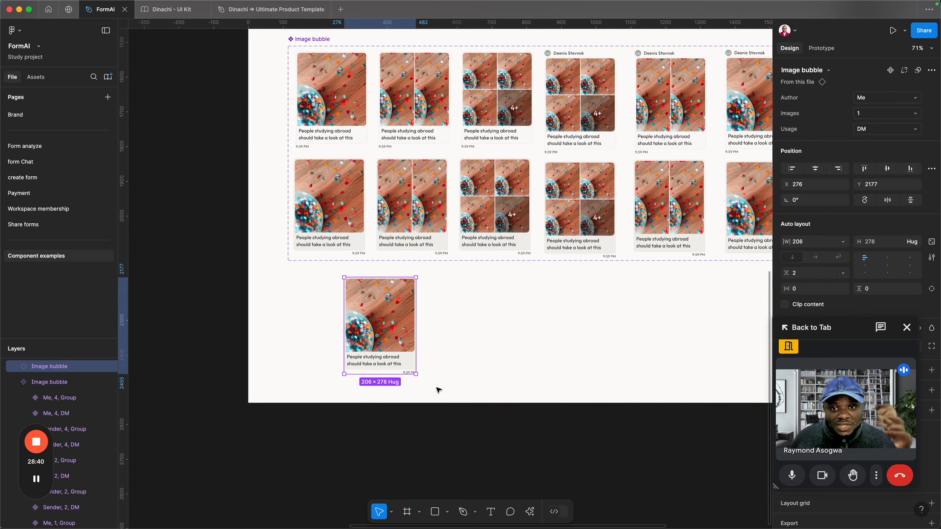
# - Inspect the message layer inside the new Image bubble instance, and select the whole instance again
pyautogui.click(401, 370)
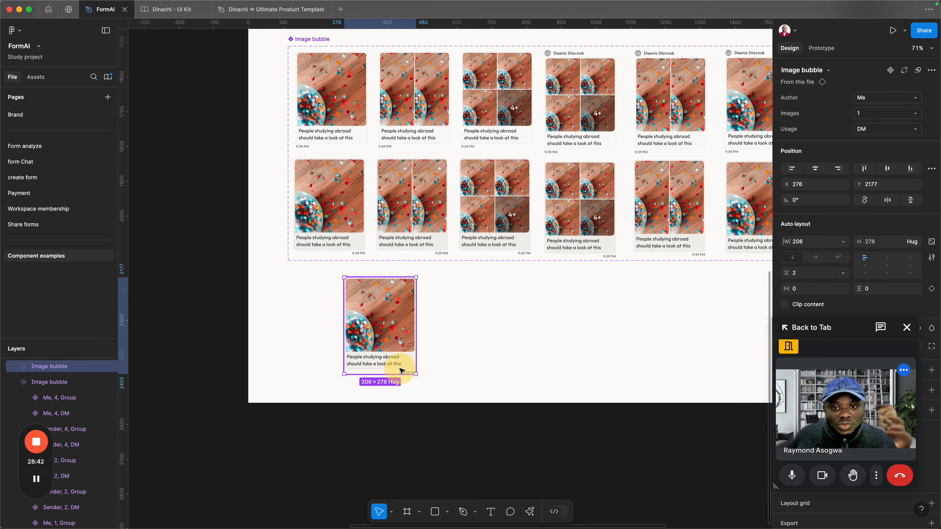
pyautogui.scroll(3, 384, 366)
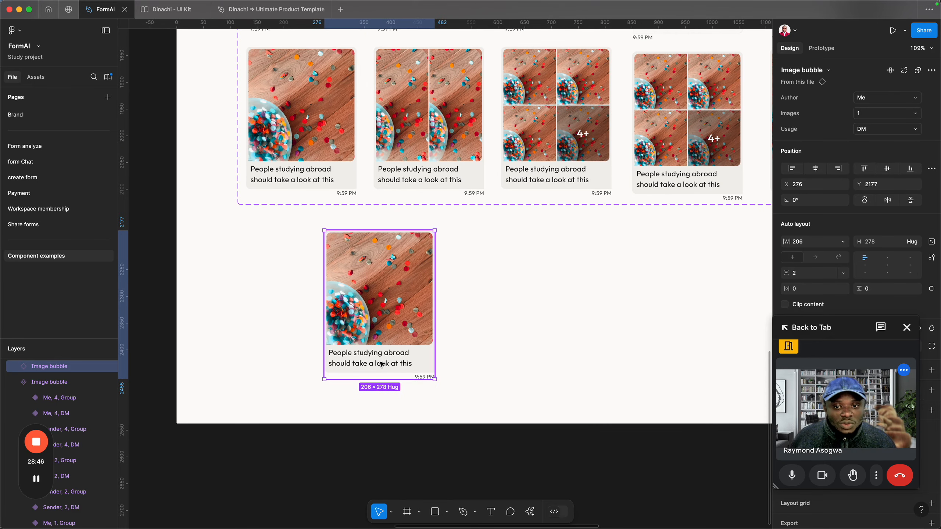
pyautogui.doubleClick(381, 364)
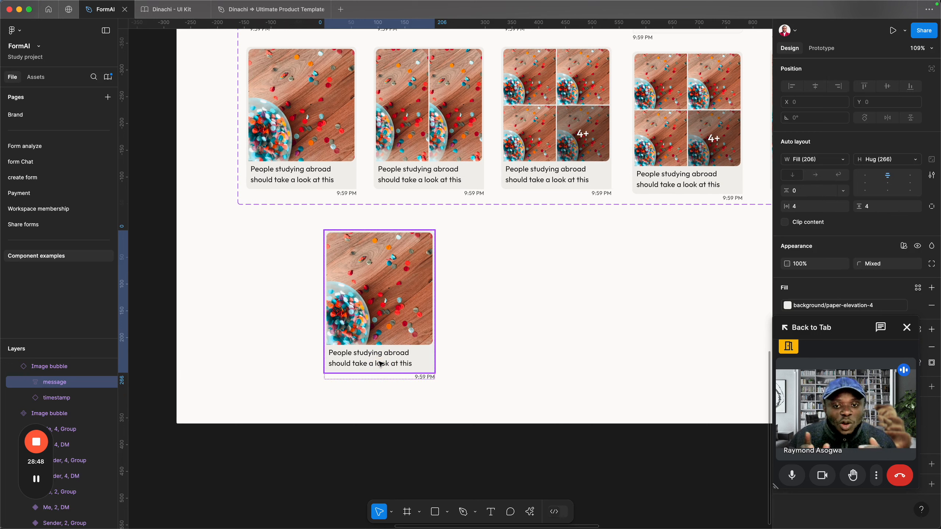
pyautogui.click(453, 338)
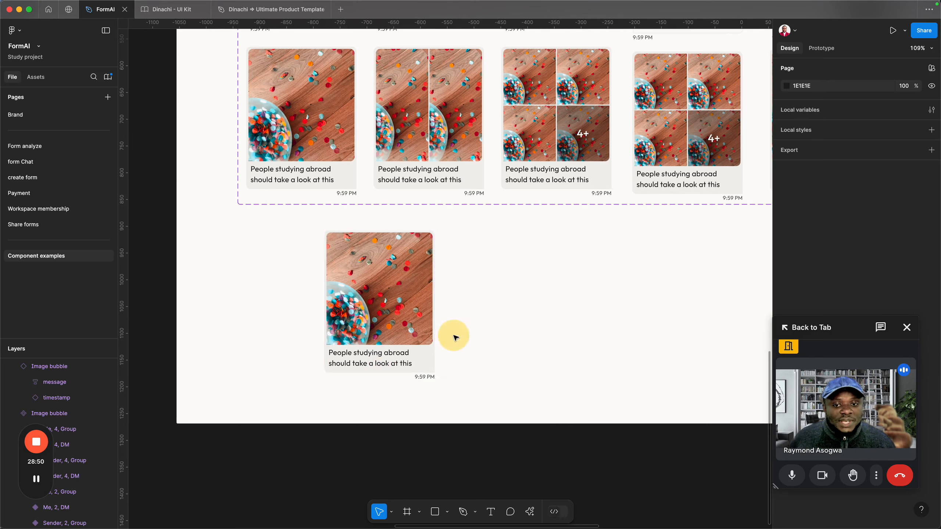
pyautogui.click(368, 377)
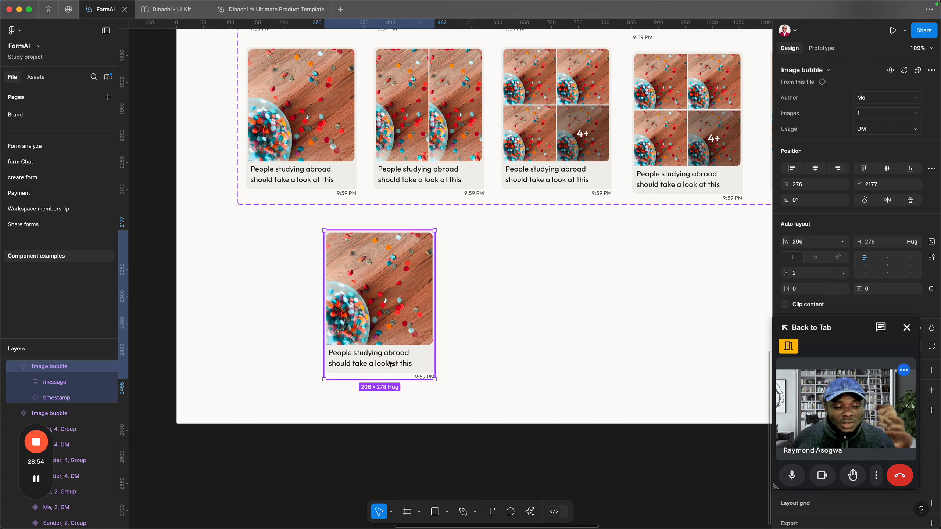
pyautogui.scroll(-5, 390, 365)
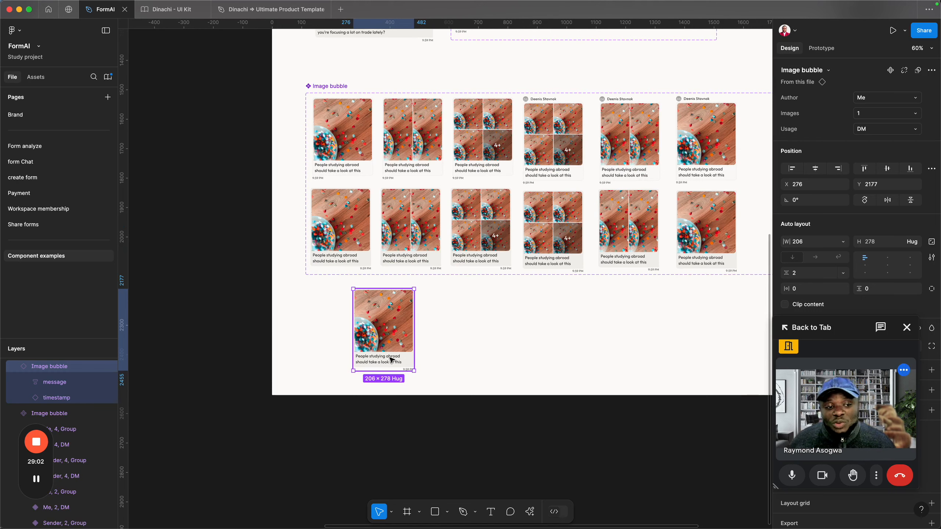
# - Review the Notes frame beside the message components, covering when to create a reusable component and how to define its features and properties
pyautogui.scroll(-5, 394, 290)
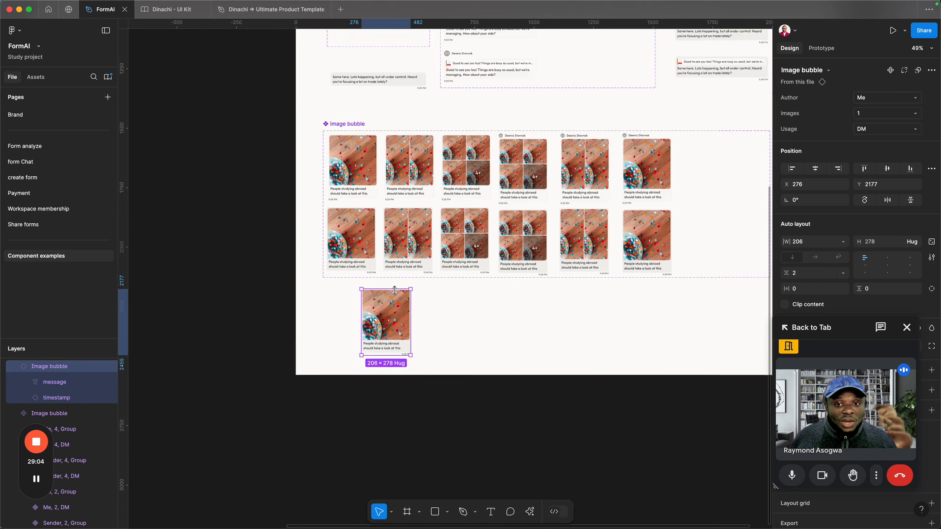
pyautogui.moveTo(319, 273); pyautogui.dragTo(498, 391)
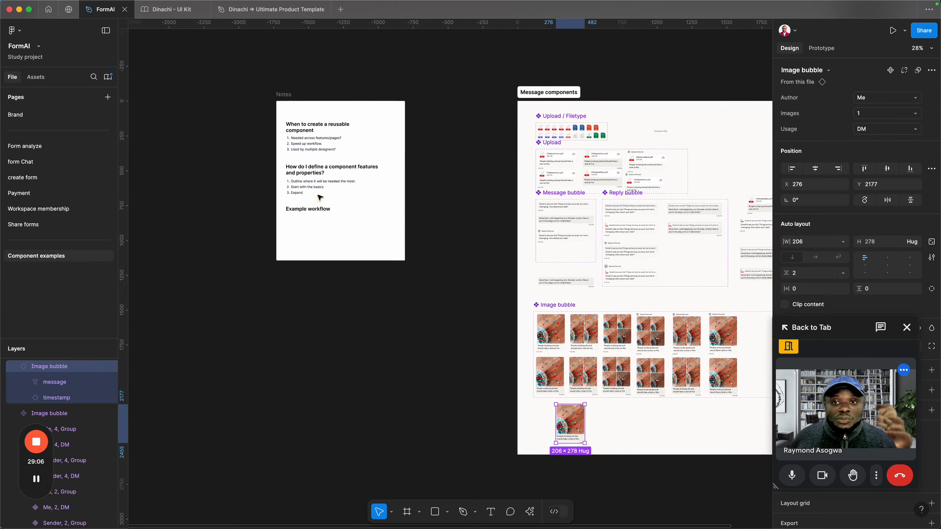
pyautogui.scroll(8, 296, 138)
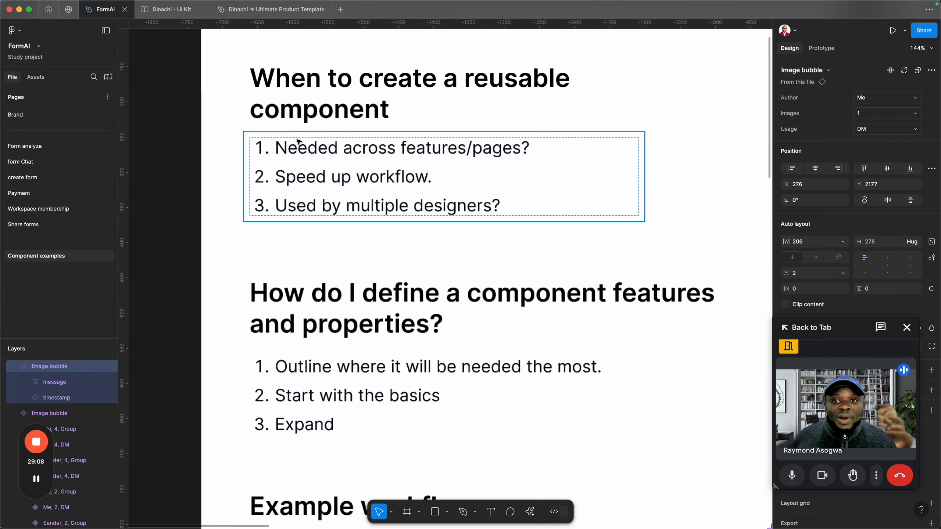
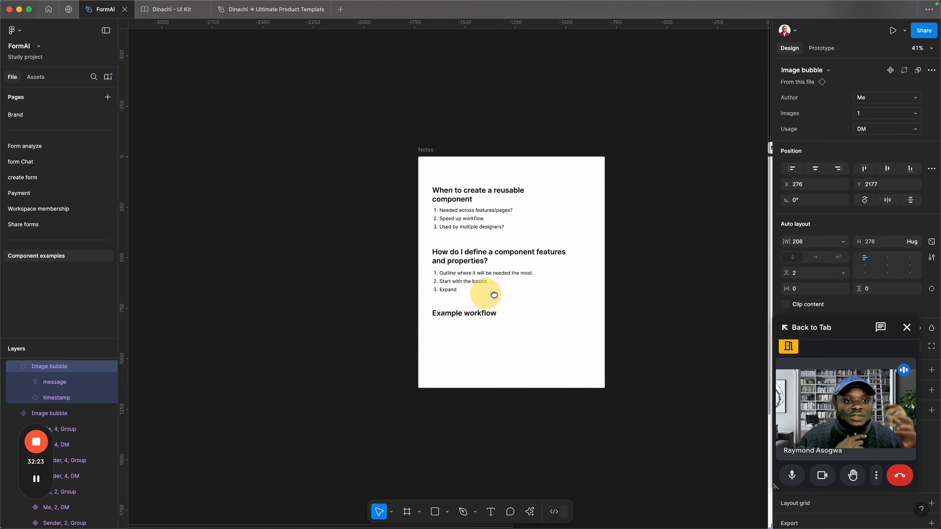
# - Switch to the Dinachi - UI Kit file and open its Chip page under Extended components
pyautogui.click(172, 9)
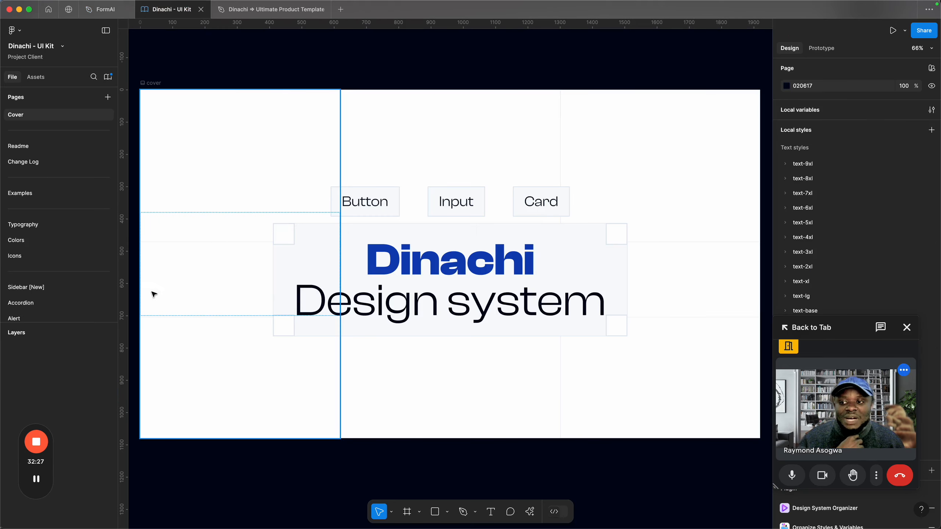
pyautogui.scroll(-10, 114, 304)
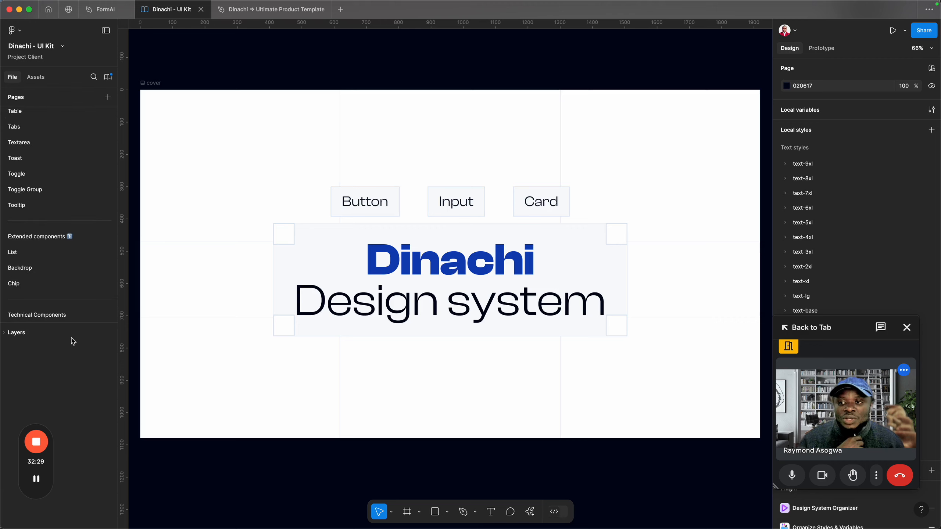
pyautogui.moveTo(84, 323); pyautogui.dragTo(86, 407)
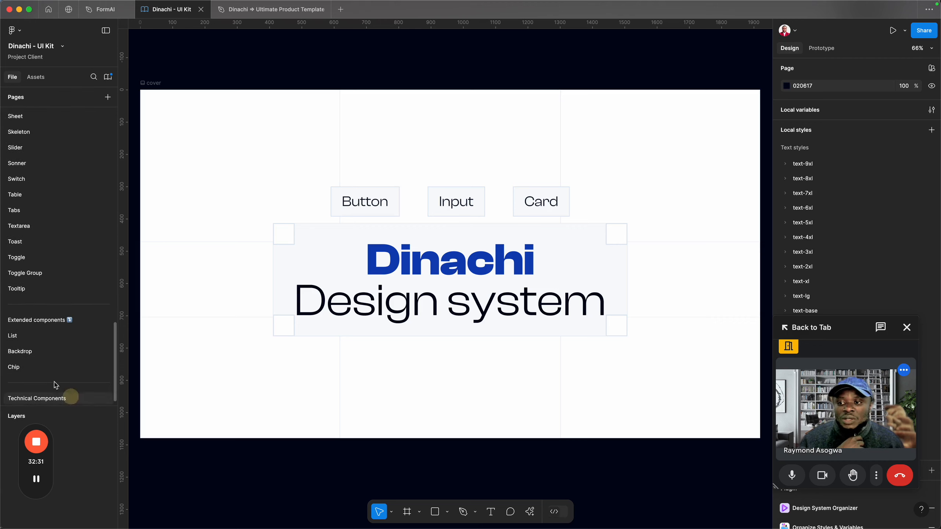
pyautogui.click(35, 372)
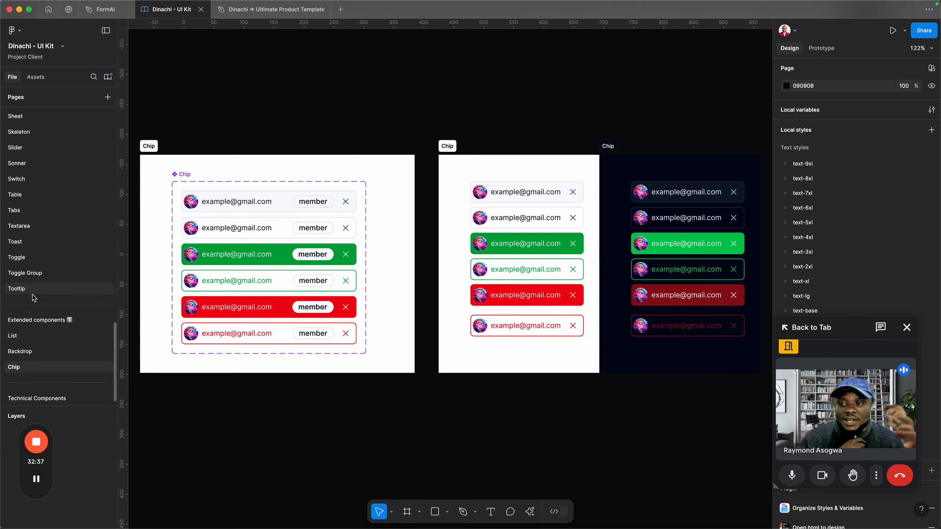
# - Inspect the Chip section holding the component set, and clear the selection
pyautogui.moveTo(347, 418); pyautogui.dragTo(462, 365)
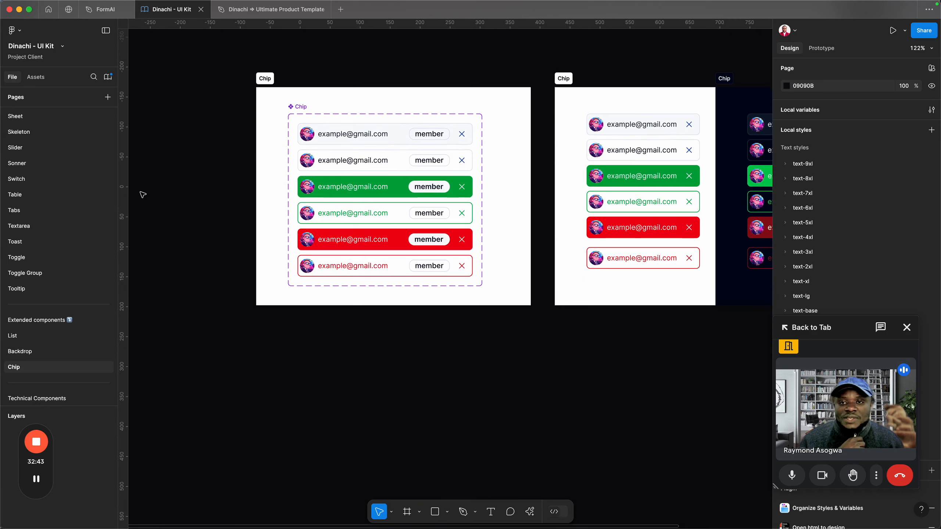
pyautogui.click(263, 78)
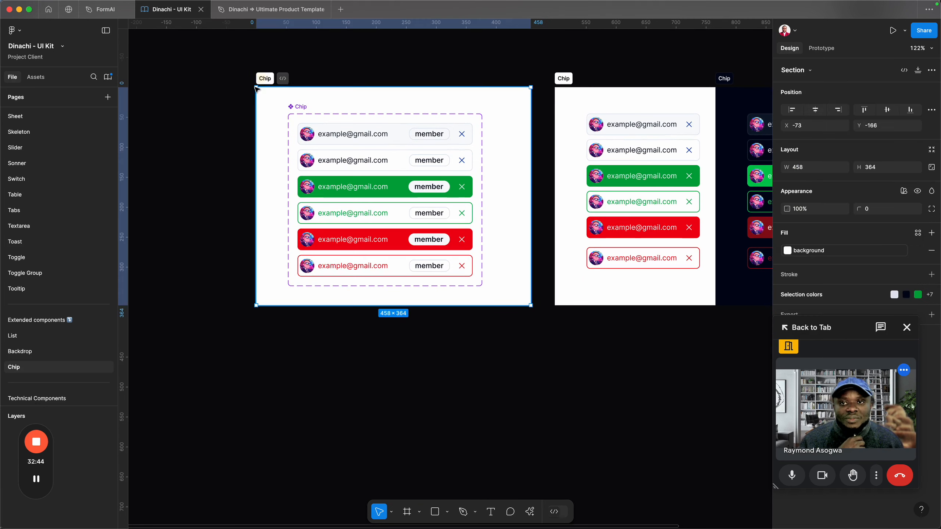
pyautogui.click(230, 203)
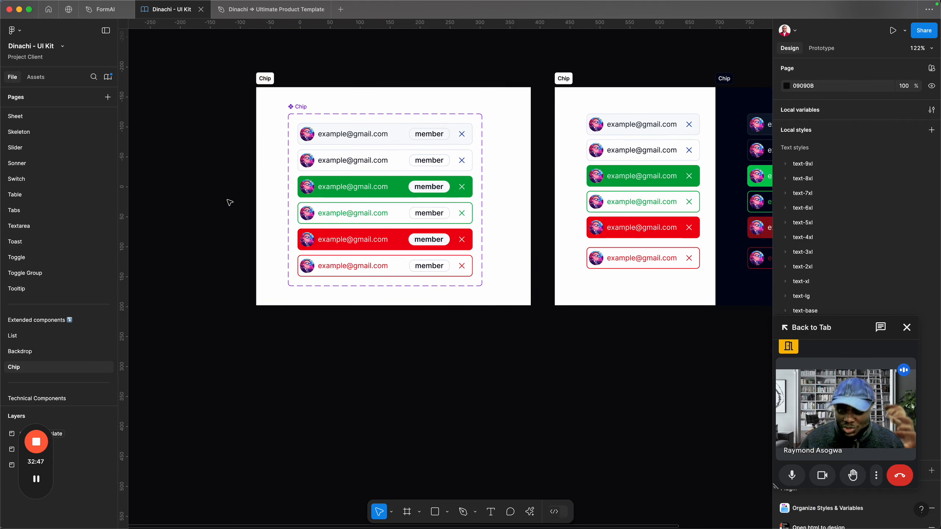
pyautogui.click(294, 350)
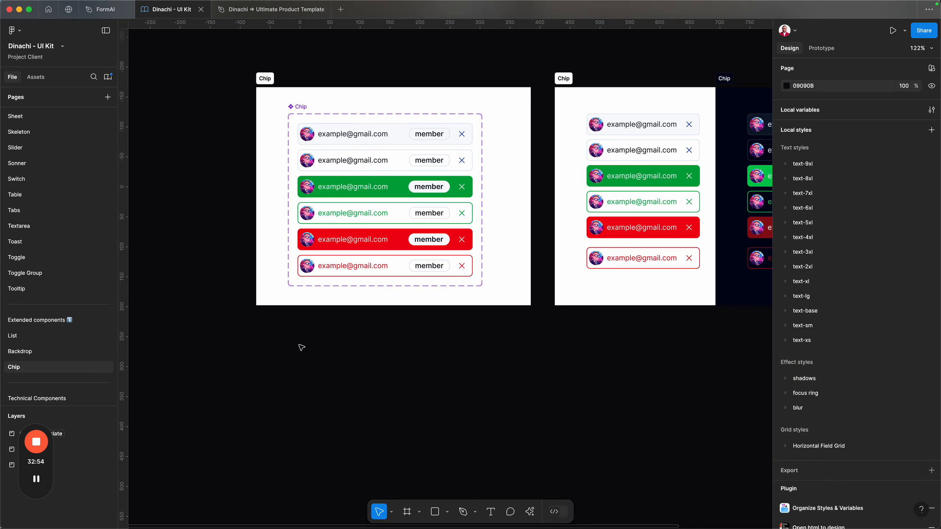
# - Switch to the browser, look up "materi" in a new tab and open Material UI's React List component page
pyautogui.press('super+Tab')
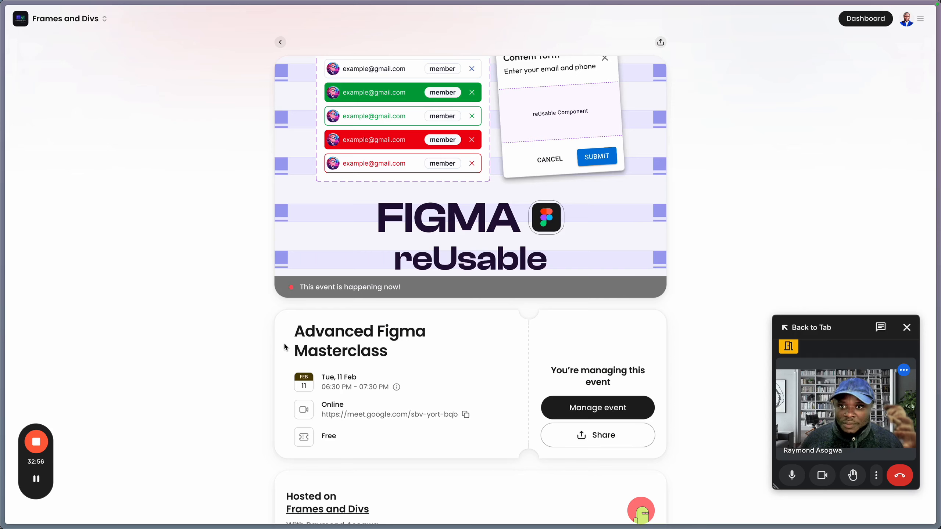
pyautogui.click(257, 338)
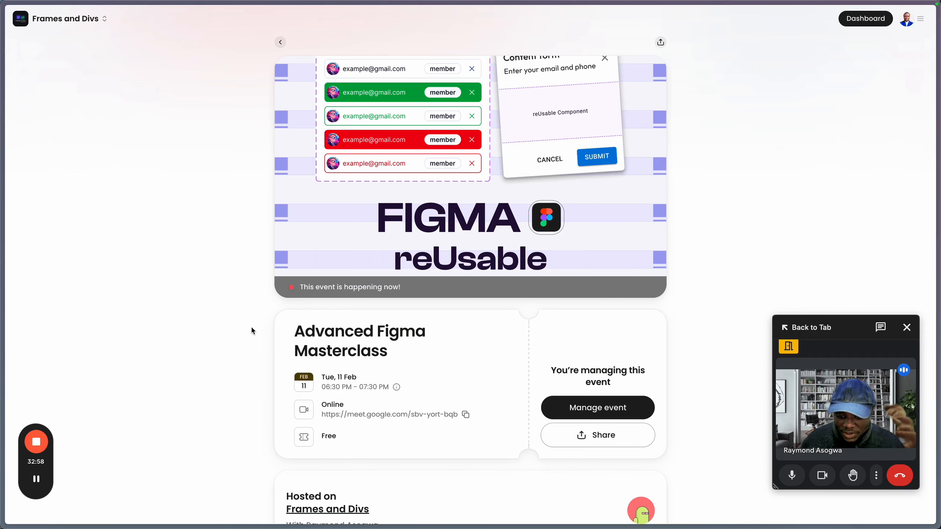
pyautogui.press('super+t')
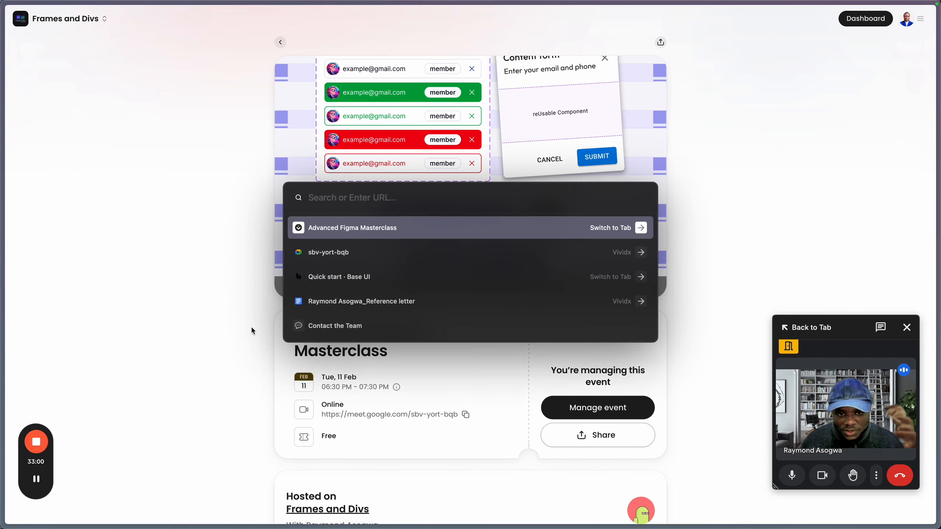
pyautogui.write('materi')
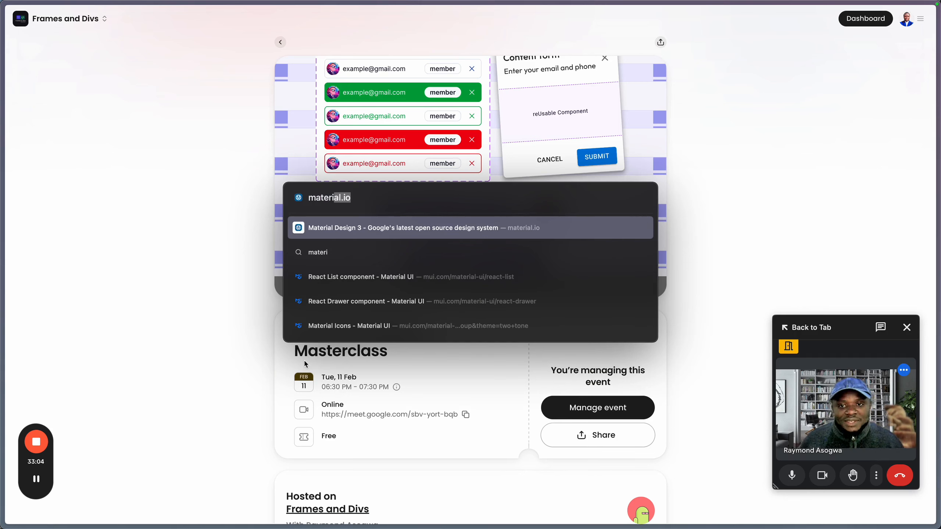
pyautogui.click(352, 283)
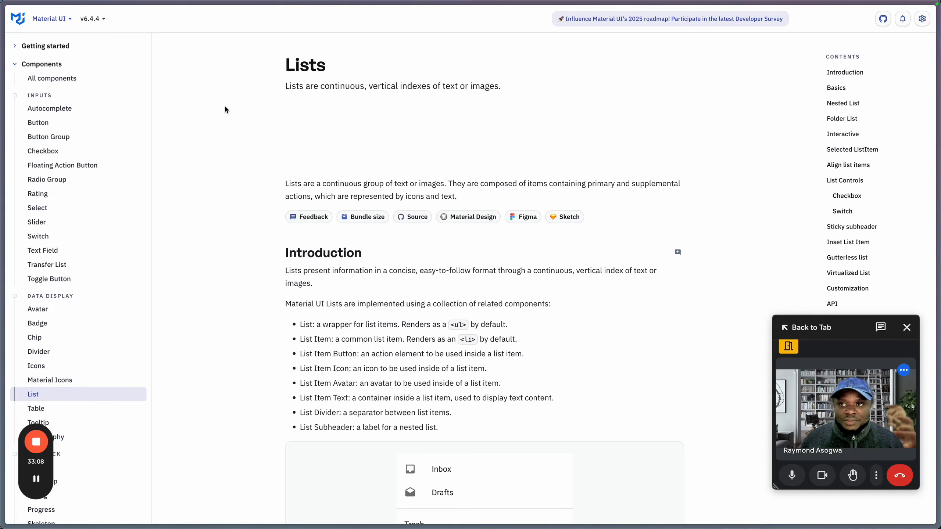
# - Browse the Material UI component list and open the Chip documentation under Data Display
pyautogui.scroll(-4, 57, 274)
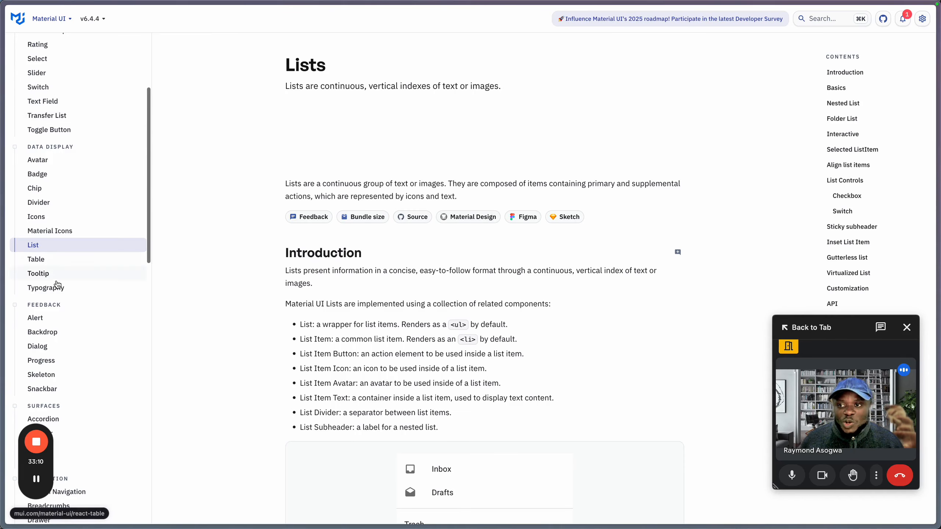
pyautogui.scroll(4, 56, 198)
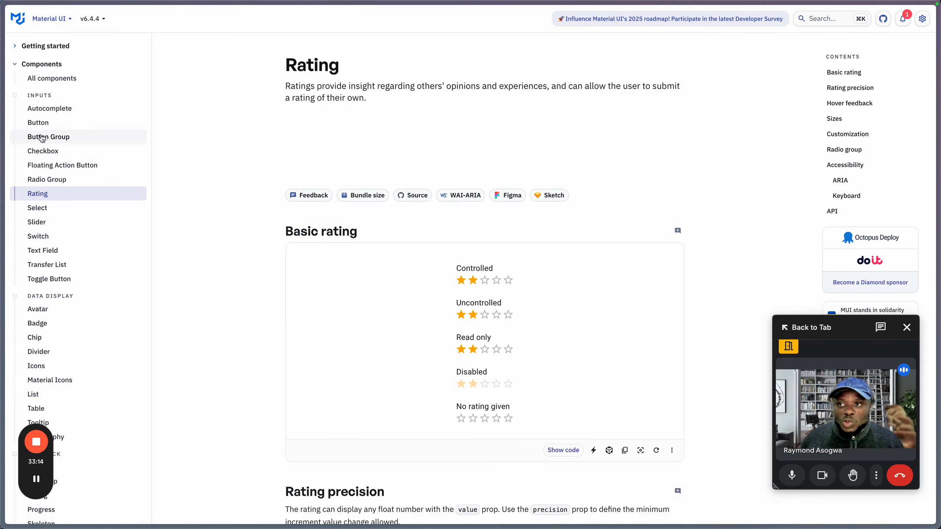
pyautogui.scroll(-3, 58, 252)
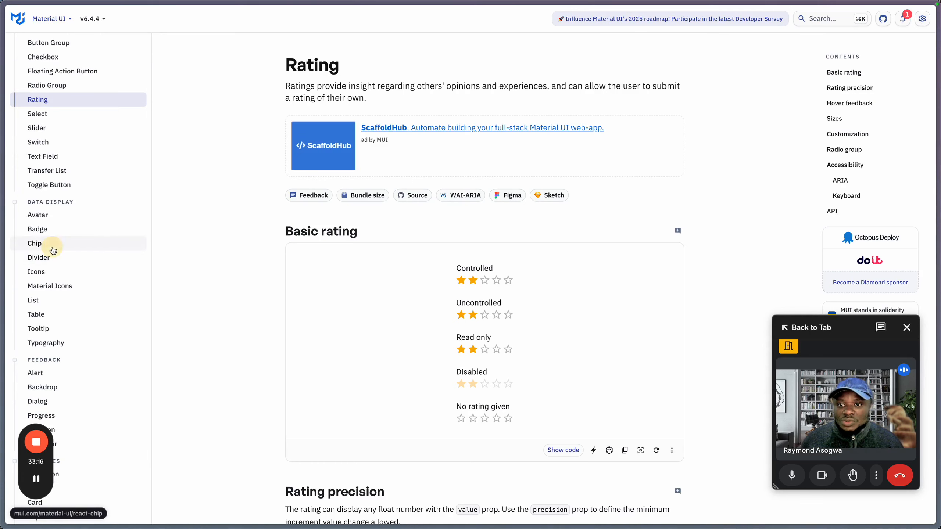
pyautogui.click(53, 246)
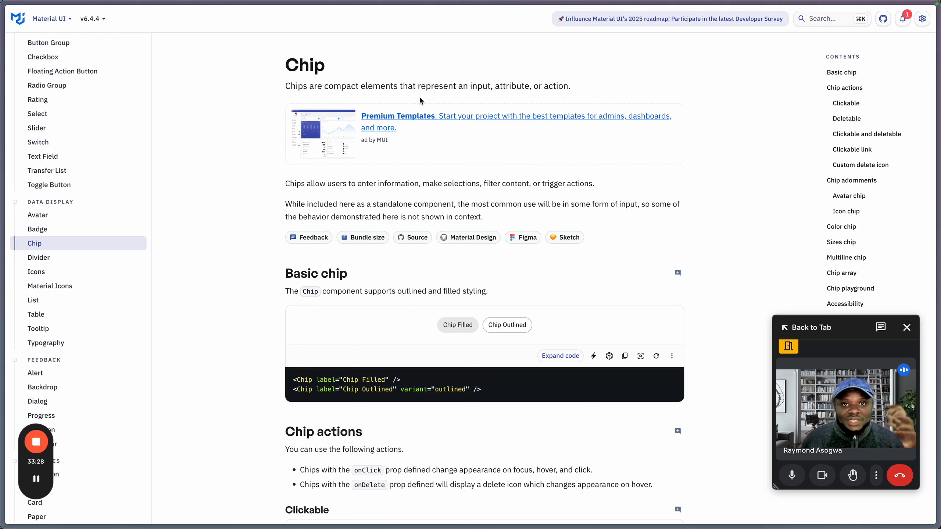
# - Read the Chip page's introduction, highlighting the words "input", "attribute" and "action" in its definition
pyautogui.doubleClick(481, 86)
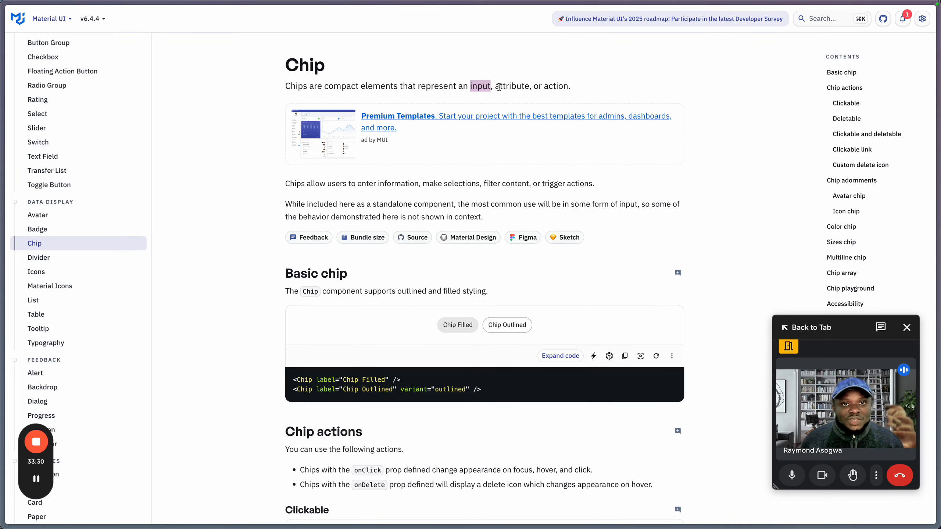
pyautogui.doubleClick(507, 86)
pyautogui.doubleClick(555, 87)
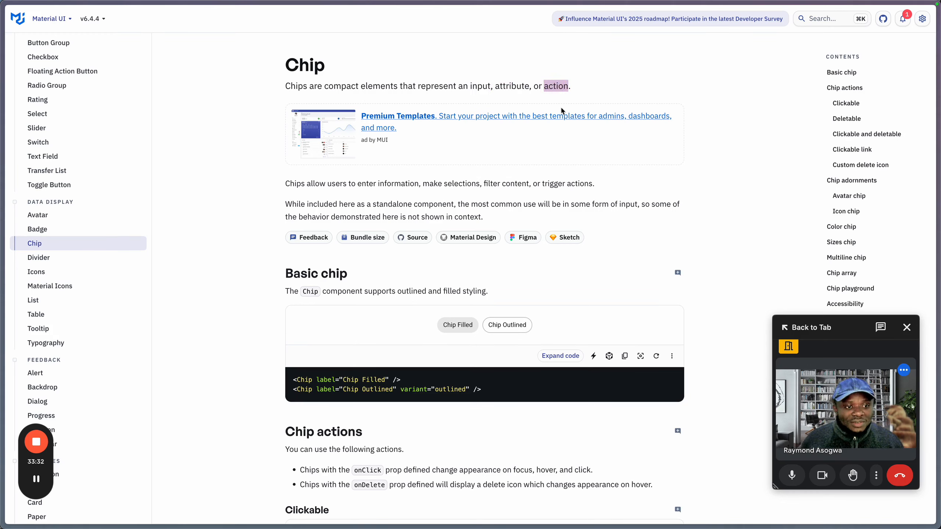
pyautogui.scroll(-1, 578, 313)
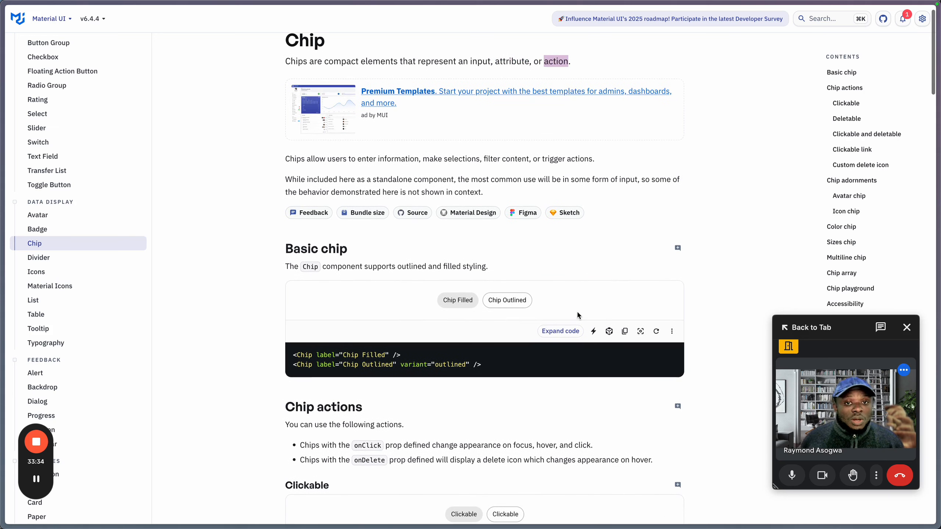
pyautogui.scroll(-1, 577, 315)
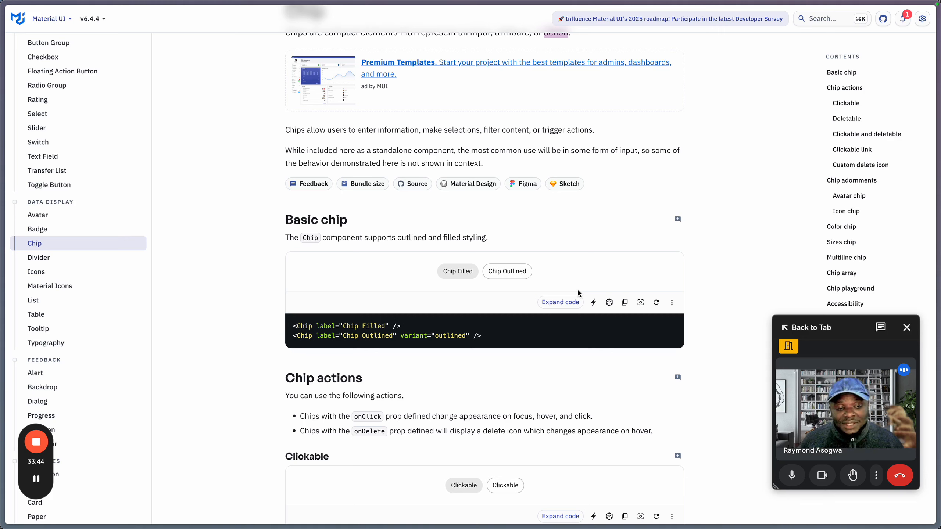
pyautogui.scroll(2, 578, 293)
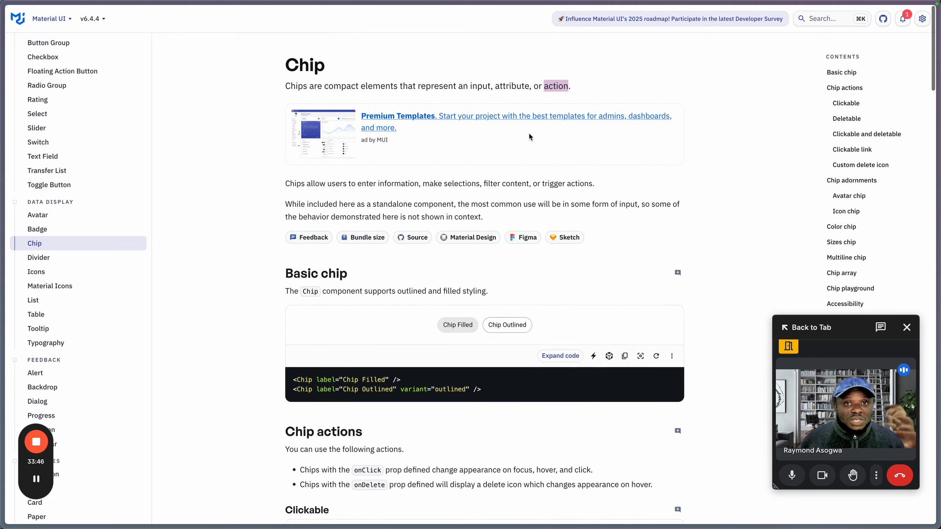
pyautogui.click(506, 84)
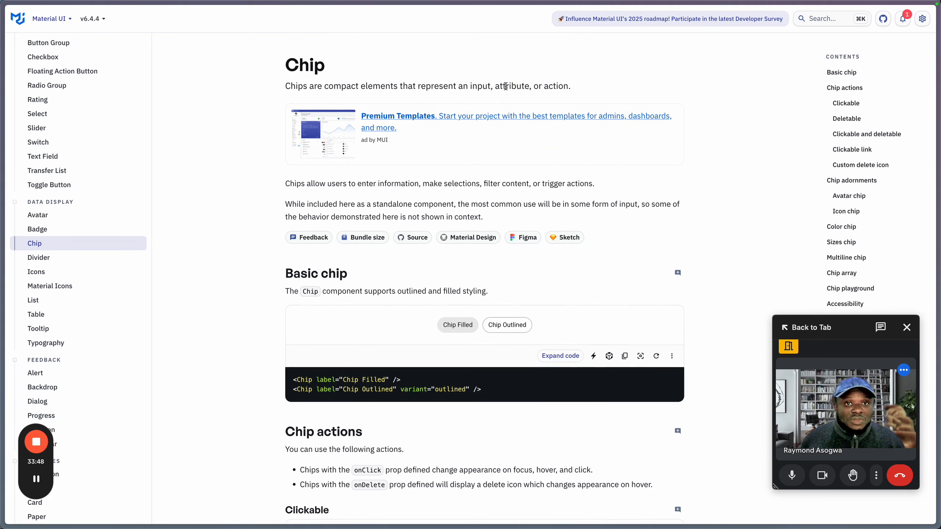
pyautogui.doubleClick(506, 85)
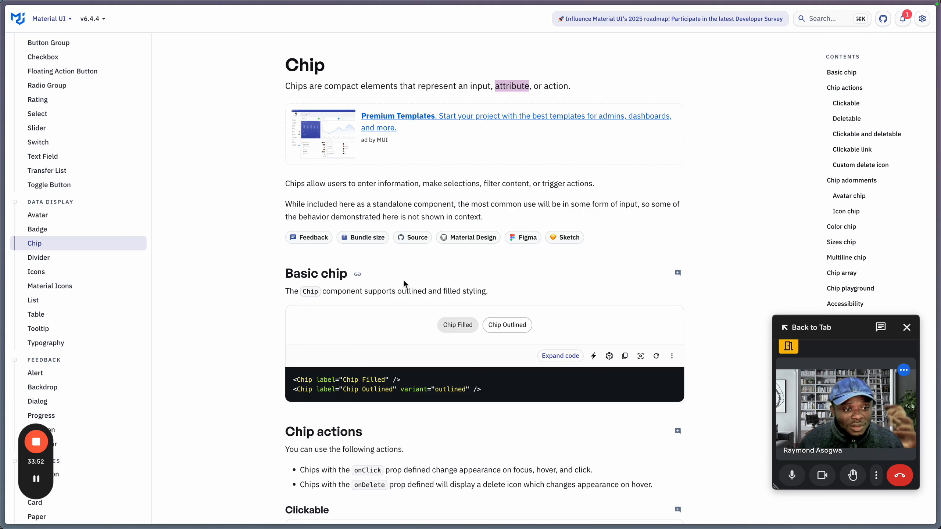
# - Examine the Basic chip example, comparing its filled and outlined styles
pyautogui.scroll(-5, 404, 283)
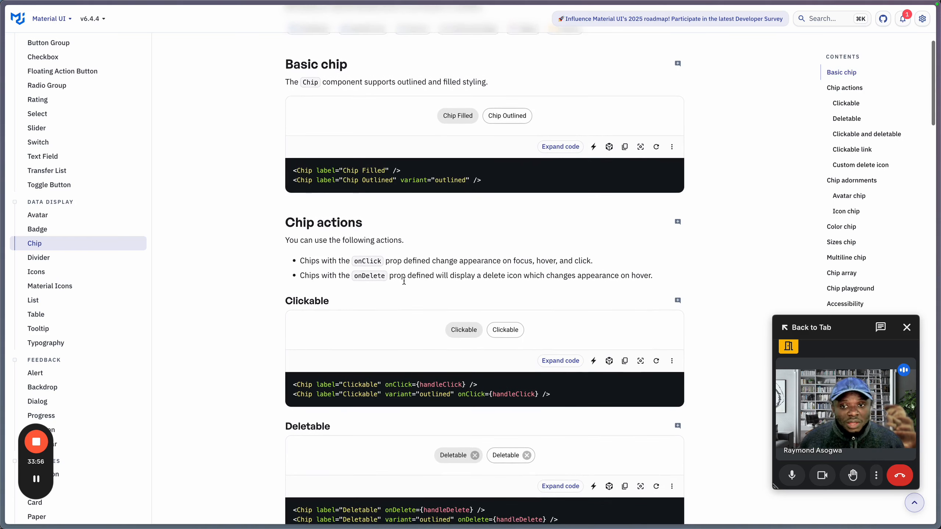
pyautogui.scroll(-1, 404, 281)
pyautogui.scroll(3, 433, 292)
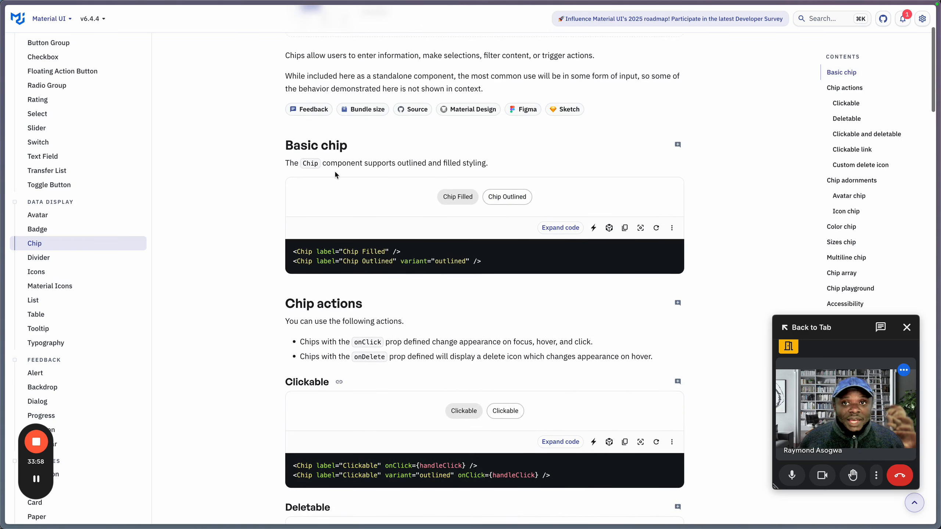
pyautogui.click(315, 152)
pyautogui.moveTo(315, 152); pyautogui.dragTo(421, 213)
pyautogui.click(456, 195)
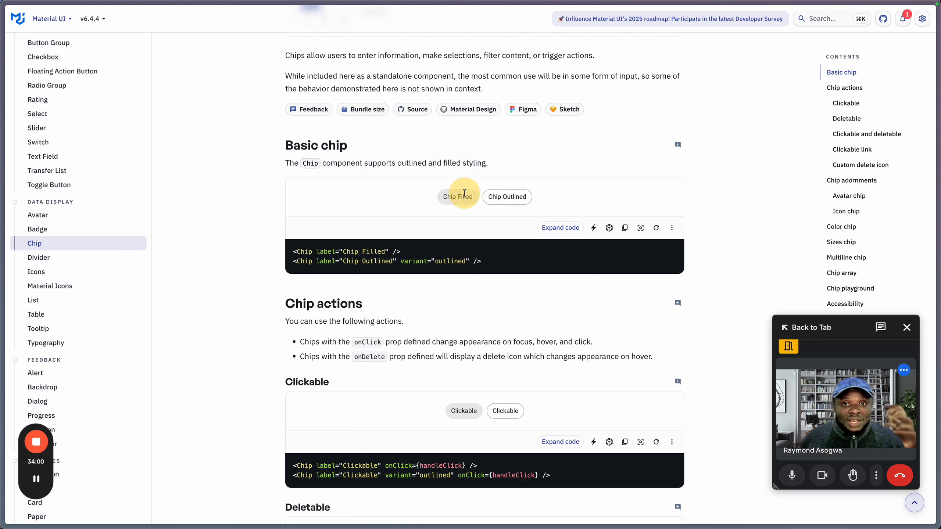
pyautogui.click(501, 195)
pyautogui.moveTo(502, 195); pyautogui.dragTo(512, 207)
pyautogui.moveTo(433, 207); pyautogui.dragTo(515, 193)
pyautogui.click(574, 192)
pyautogui.click(460, 196)
pyautogui.click(513, 195)
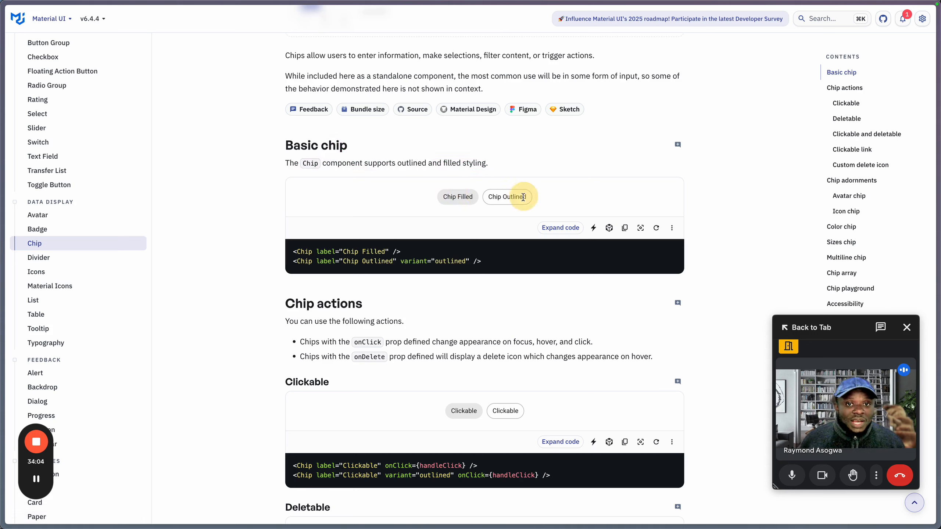
# - Try both chips in the Clickable example under Chip actions to compare their filled and outlined interaction states
pyautogui.scroll(-1, 335, 380)
pyautogui.scroll(-3, 335, 372)
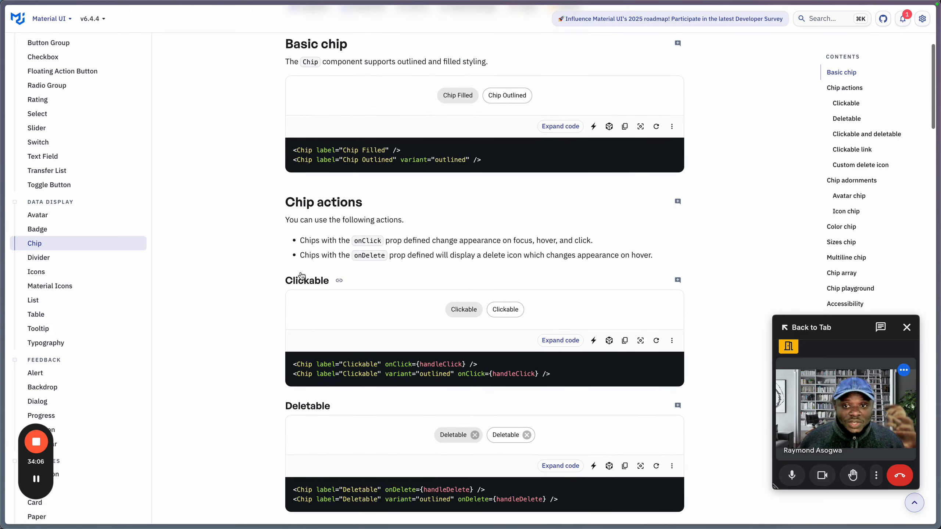
pyautogui.click(462, 317)
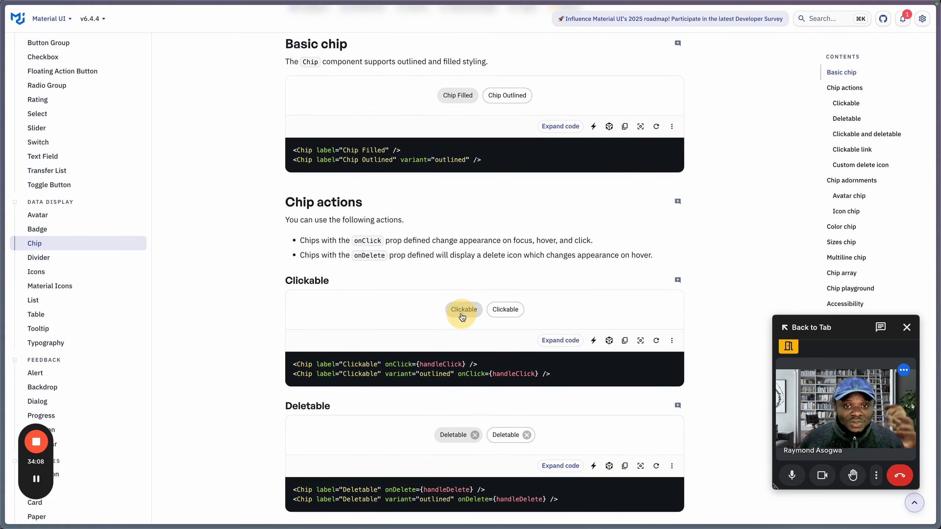
pyautogui.click(504, 319)
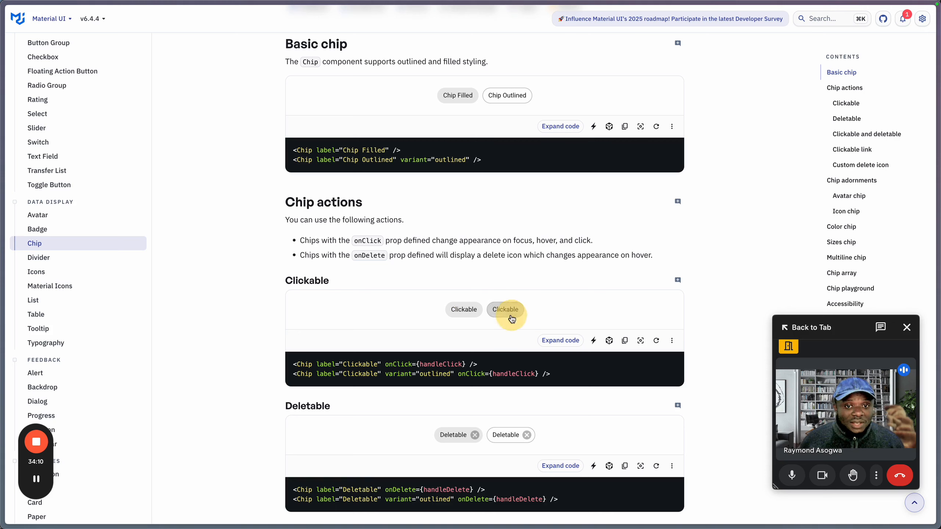
# - Test the outlined chip in the Clickable example again to observe its hover and pressed states
pyautogui.click(507, 306)
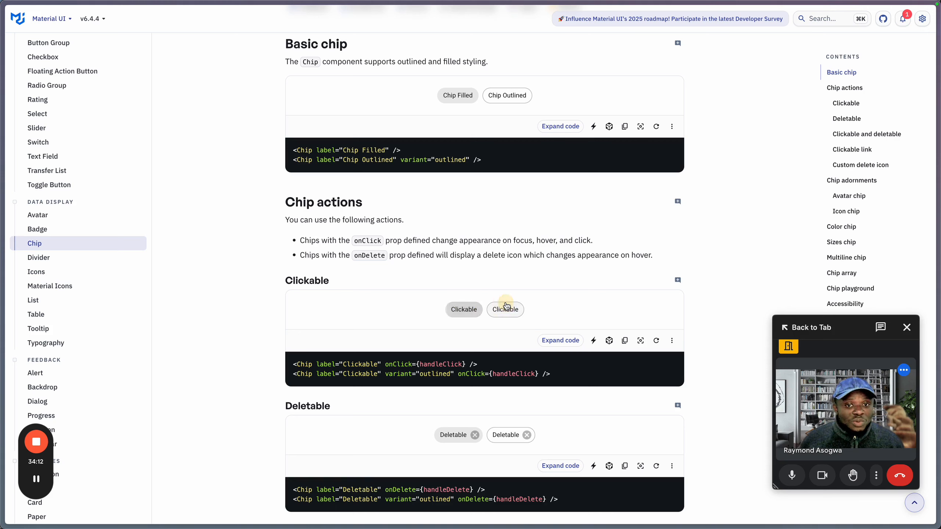
pyautogui.click(512, 312)
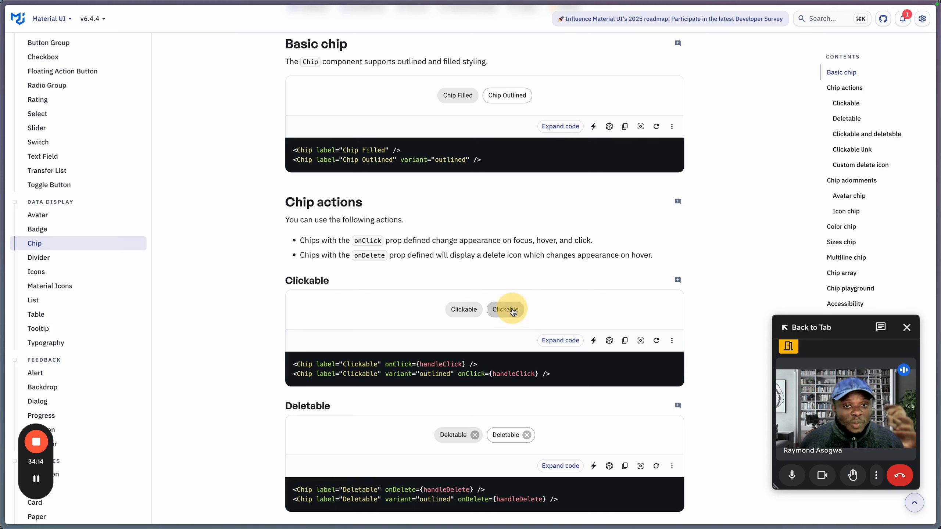
pyautogui.click(552, 306)
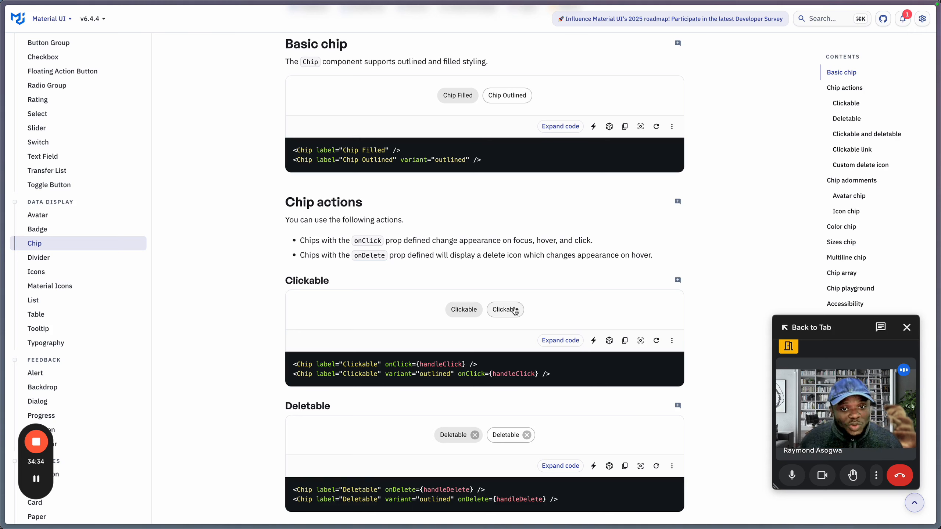
# - Try the delete icons on the filled and outlined chips in the Deletable example
pyautogui.scroll(-2, 422, 428)
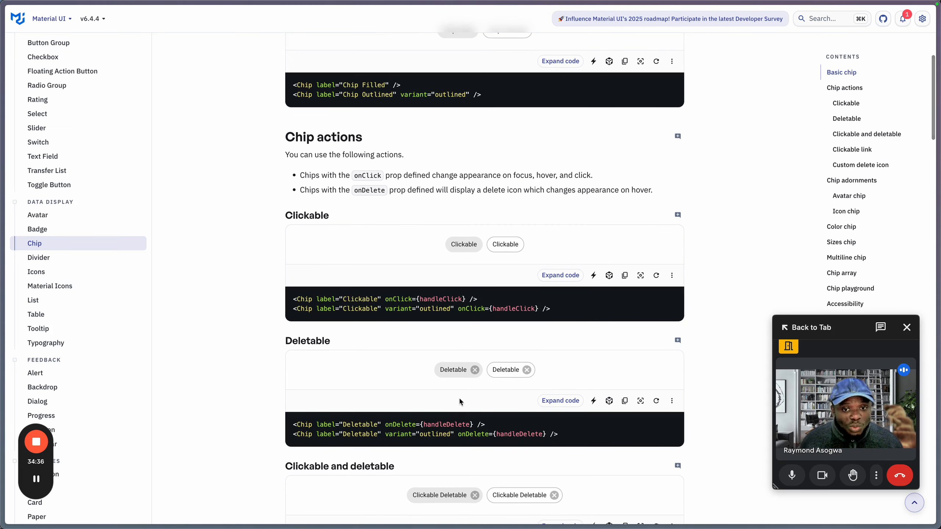
pyautogui.scroll(-8, 313, 351)
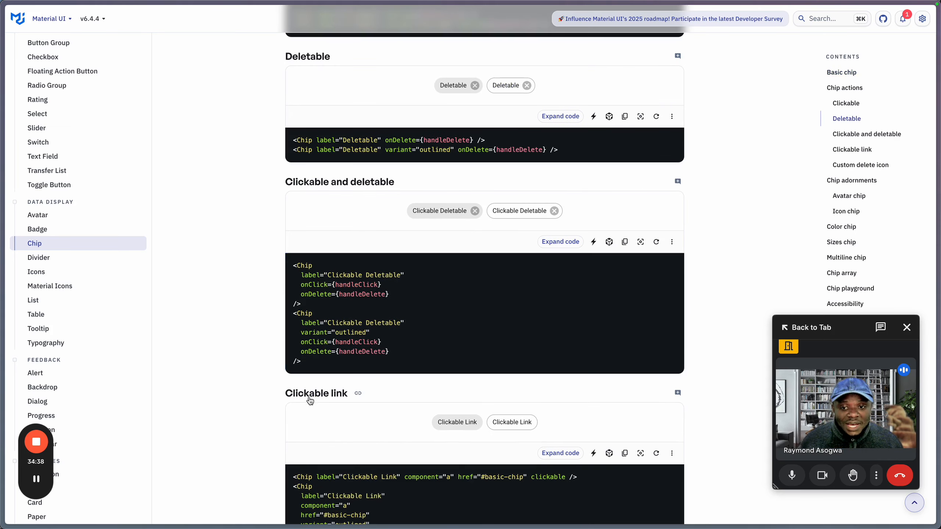
pyautogui.scroll(1, 312, 119)
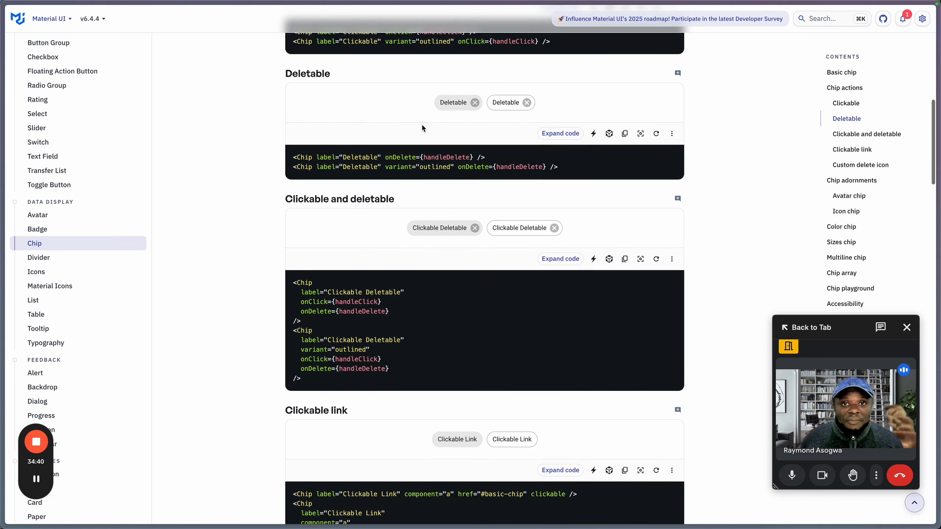
pyautogui.click(478, 106)
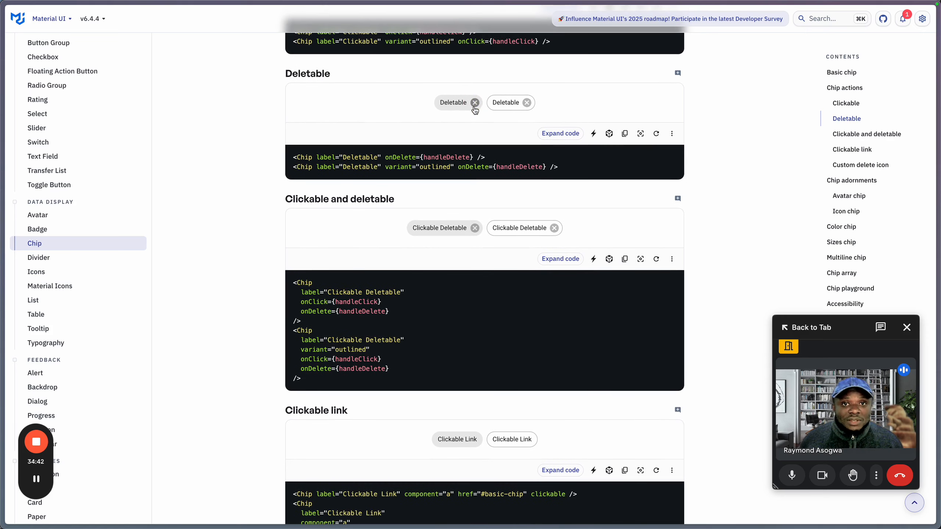
pyautogui.click(477, 106)
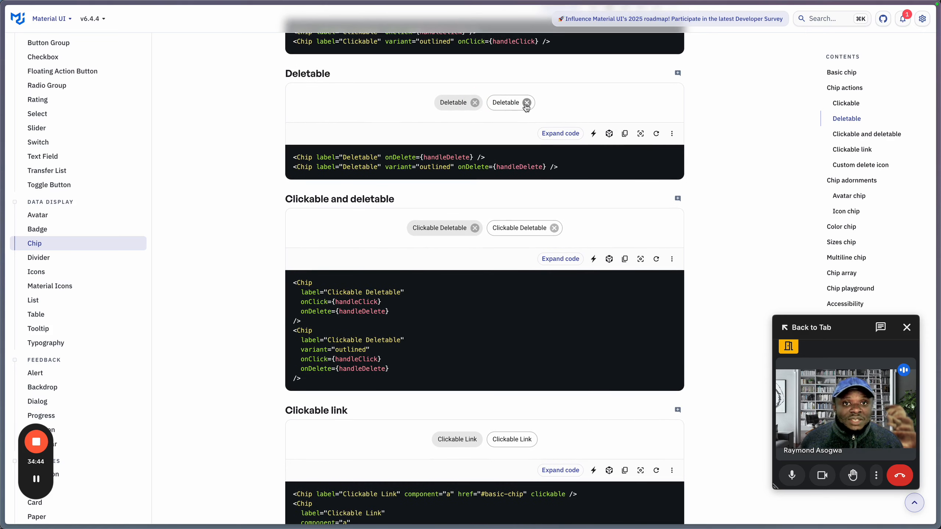
pyautogui.click(526, 104)
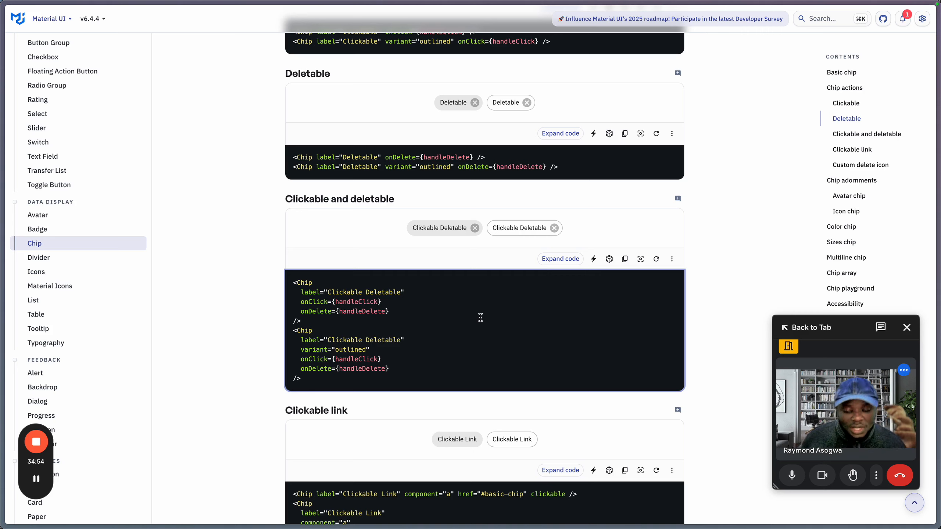
# - Skim the Clickable link, Custom delete icon and adornment examples down to the Color chip and Sizes chip sections
pyautogui.scroll(-9, 480, 318)
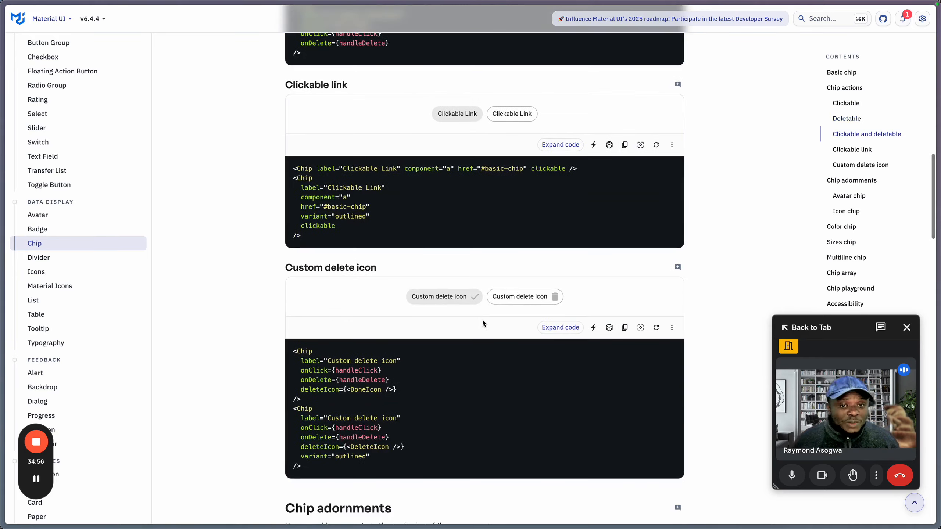
pyautogui.scroll(-15, 482, 318)
pyautogui.scroll(-5, 483, 320)
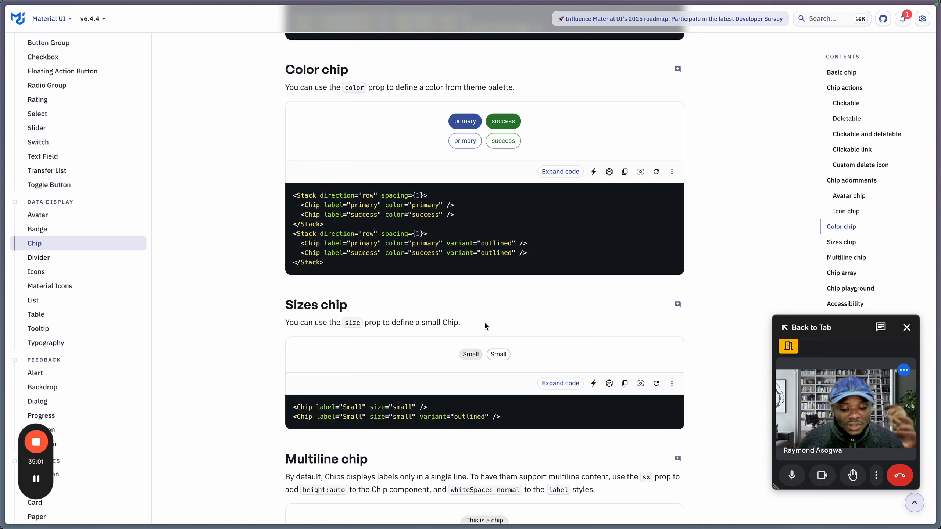
# - Switch to Figma to compare the UI Kit's Chip color variants with the Color chip example, and return to the documentation
pyautogui.press('super+Tab')
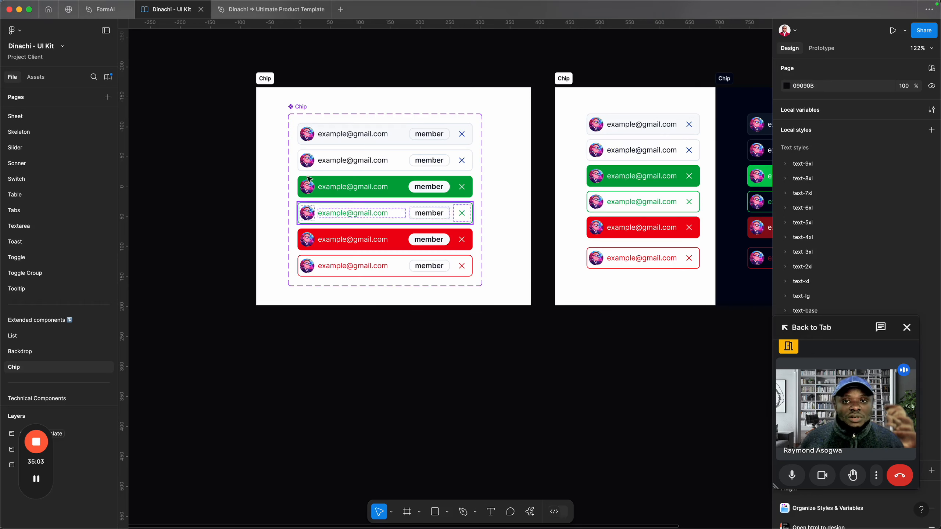
pyautogui.scroll(5, 308, 71)
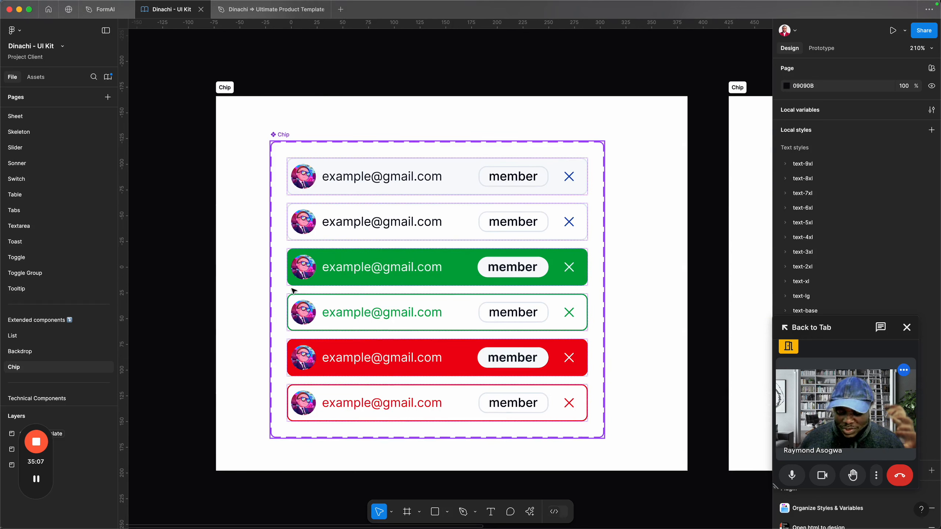
pyautogui.press('super+Tab')
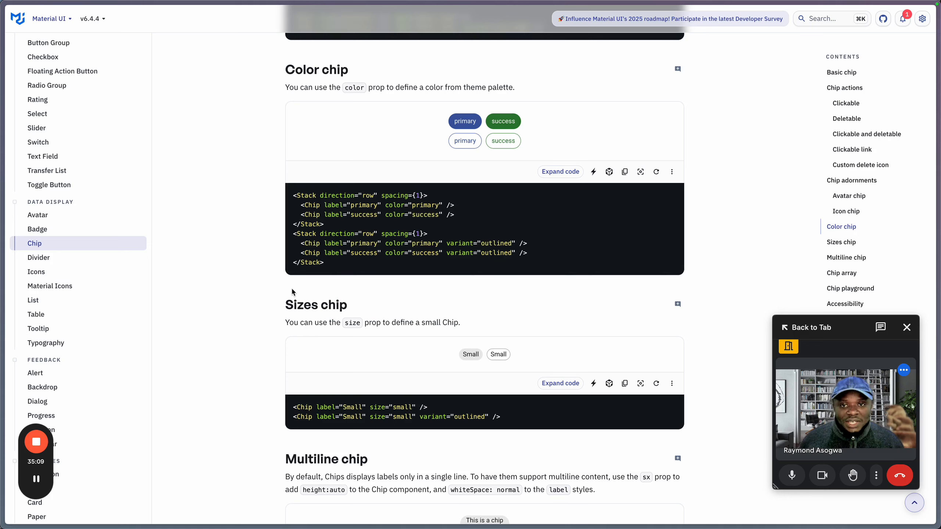
# - Review the Sizes, Multiline and Chip array examples down to the Chip playground
pyautogui.scroll(-5, 515, 374)
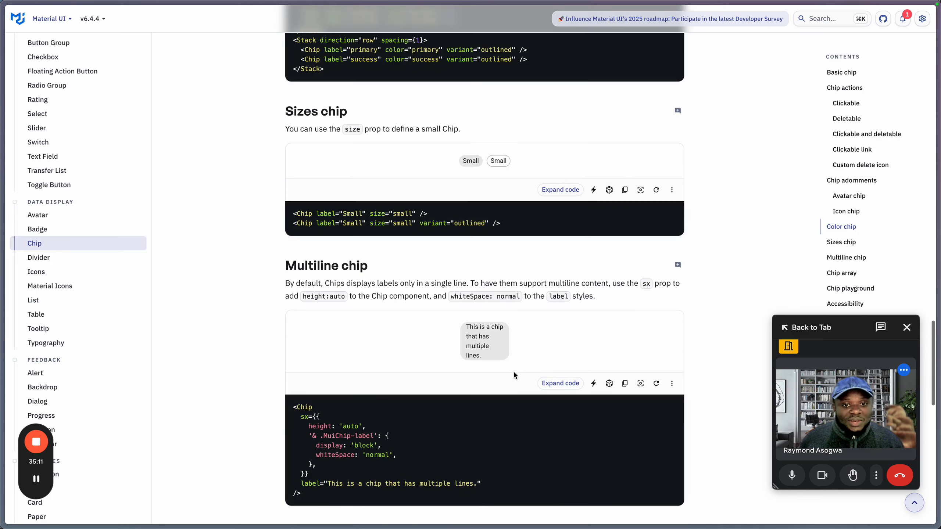
pyautogui.scroll(-15, 514, 372)
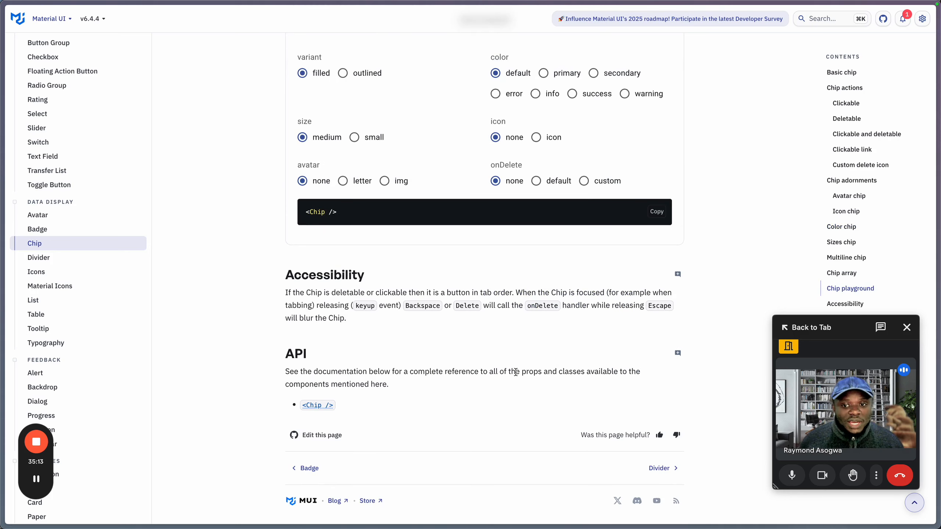
pyautogui.scroll(15, 515, 372)
pyautogui.scroll(-6, 516, 372)
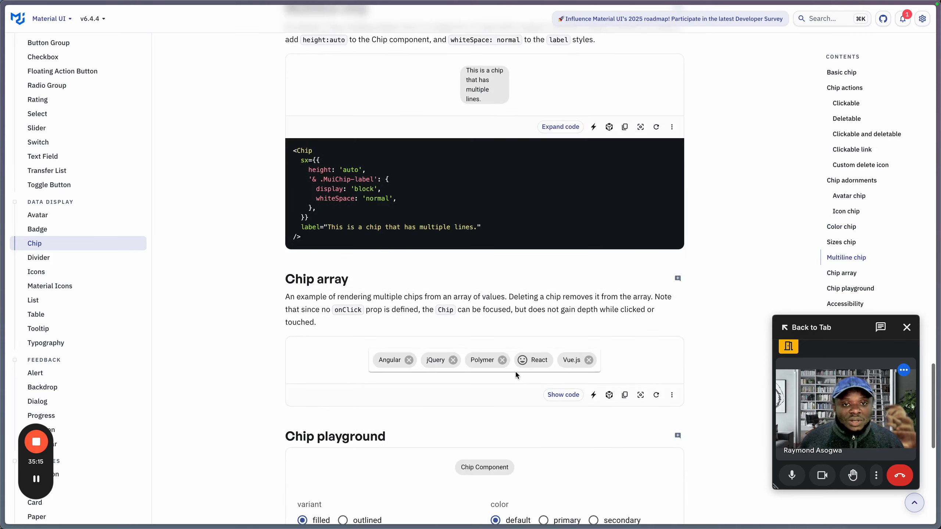
pyautogui.scroll(-5, 516, 373)
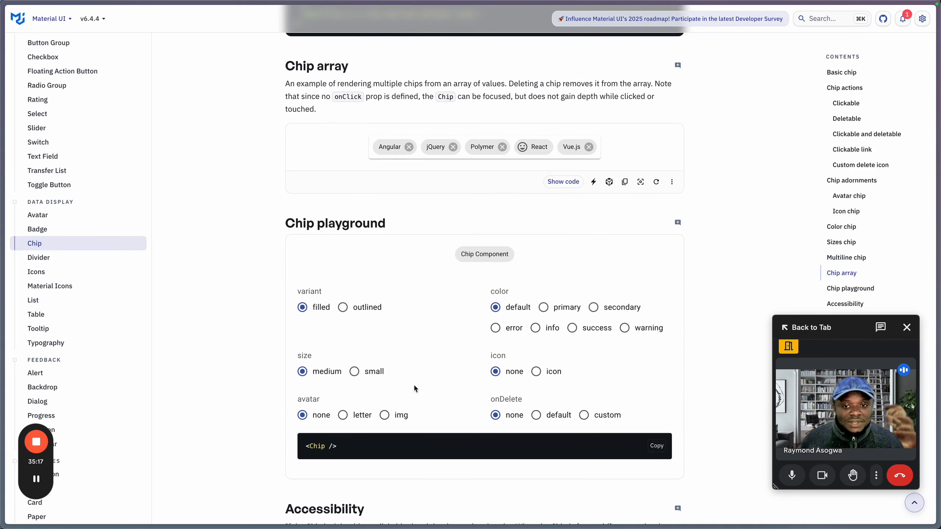
# - Configure the playground chip with default onDelete, an icon, the outlined variant and the primary color
pyautogui.click(565, 417)
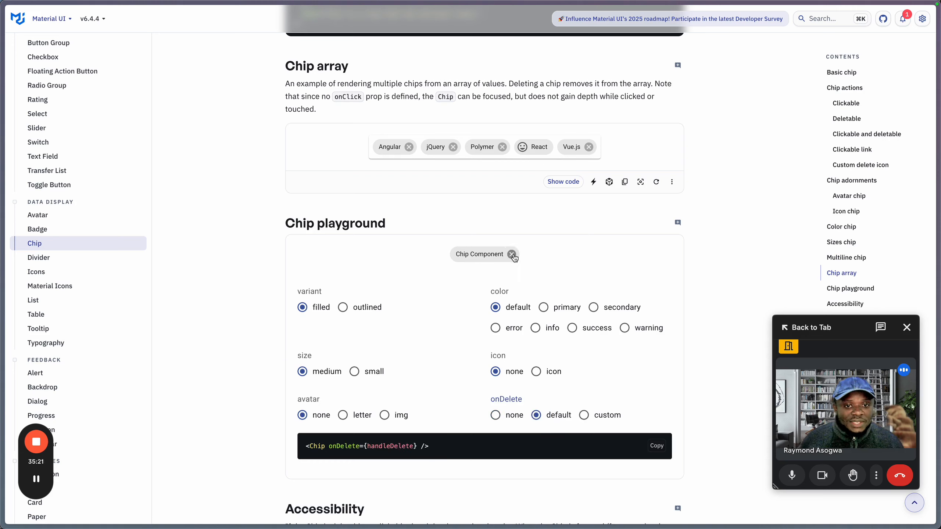
pyautogui.click(536, 372)
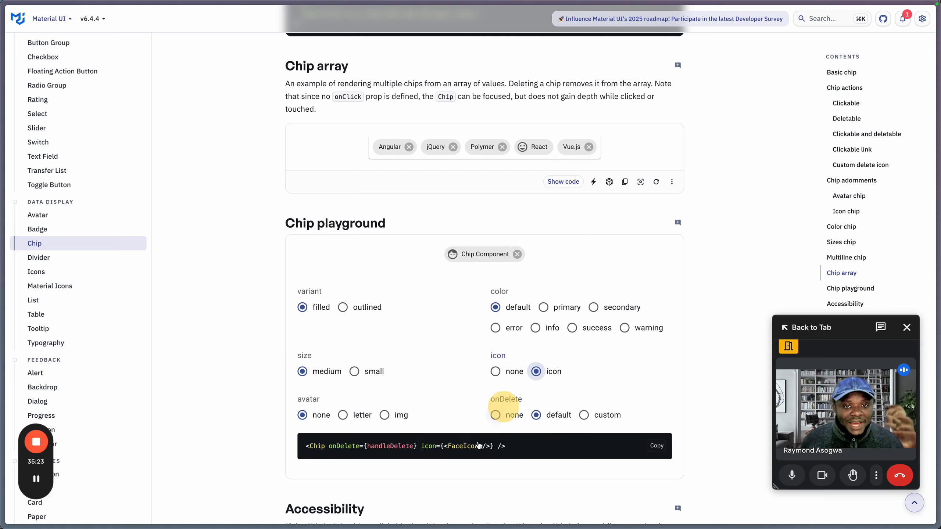
pyautogui.click(344, 309)
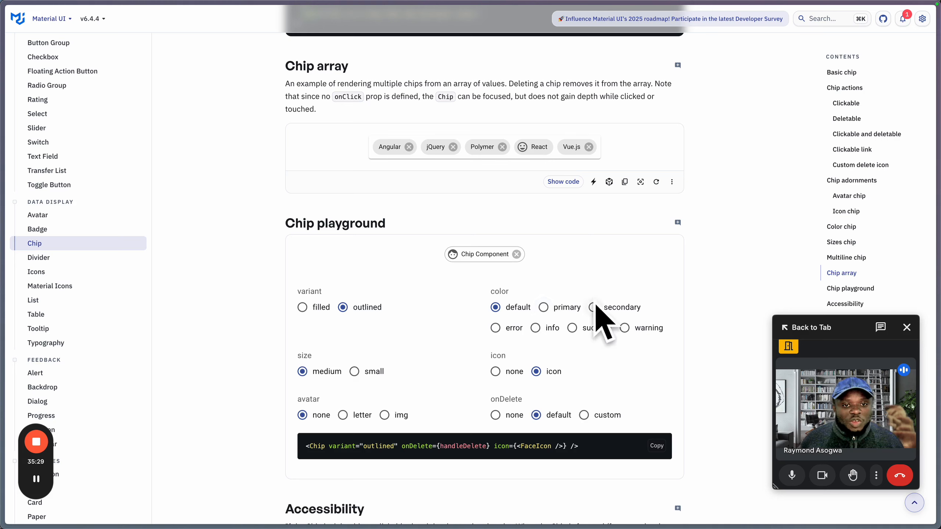
pyautogui.click(565, 310)
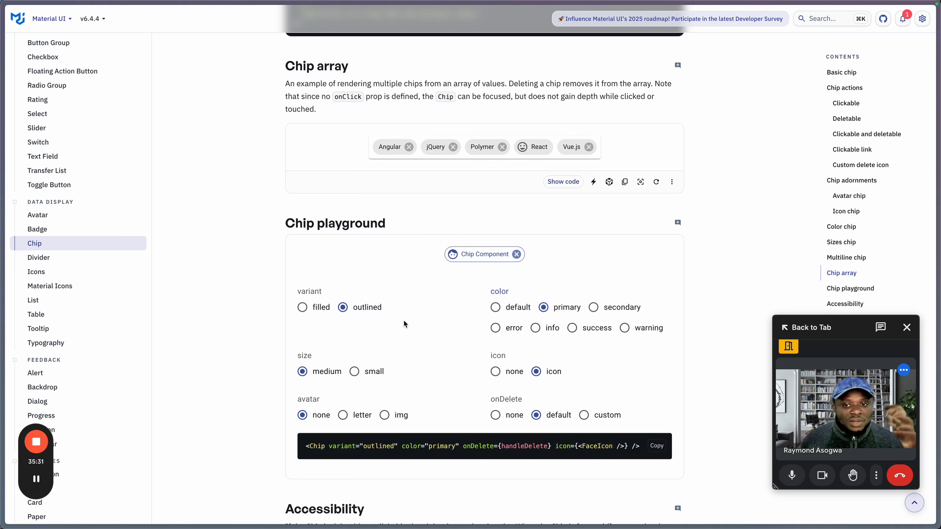
# - Set the playground chip to the filled variant with the success color and examine its generated code
pyautogui.click(321, 308)
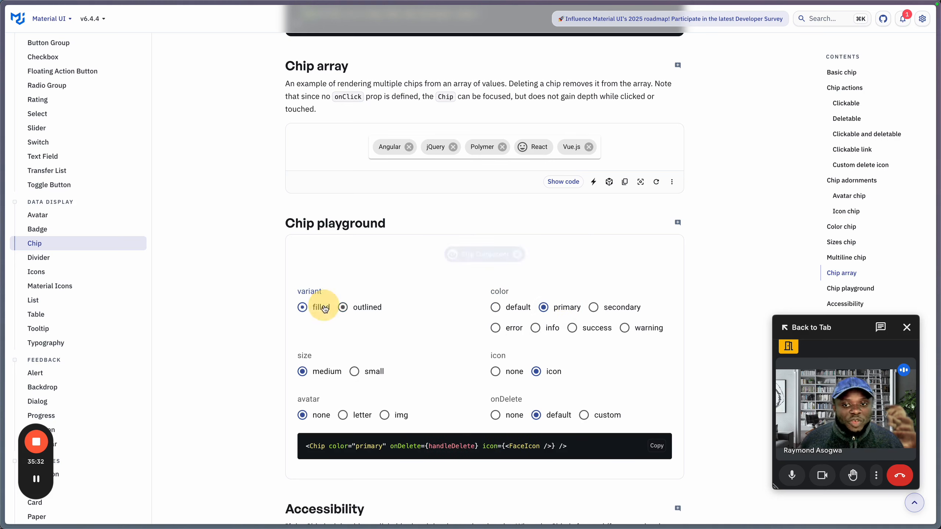
pyautogui.click(630, 309)
pyautogui.click(586, 340)
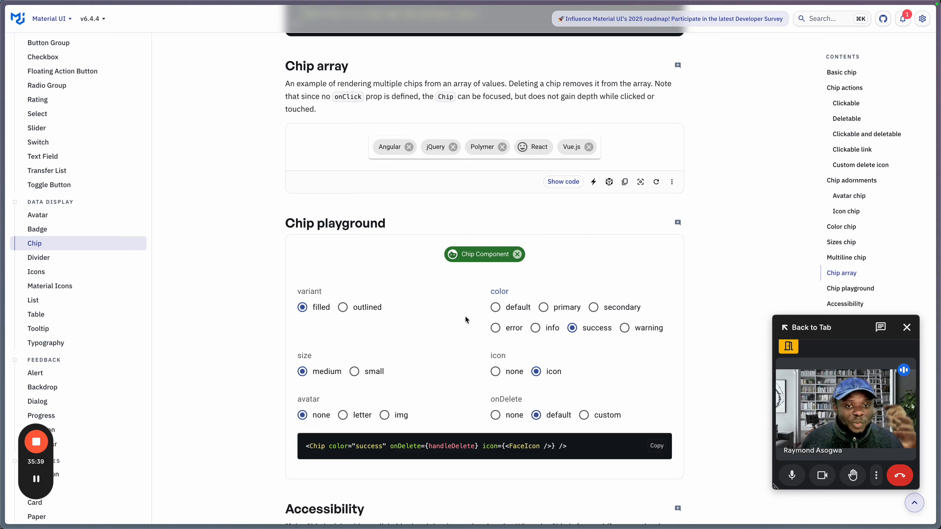
pyautogui.moveTo(329, 446); pyautogui.dragTo(473, 438)
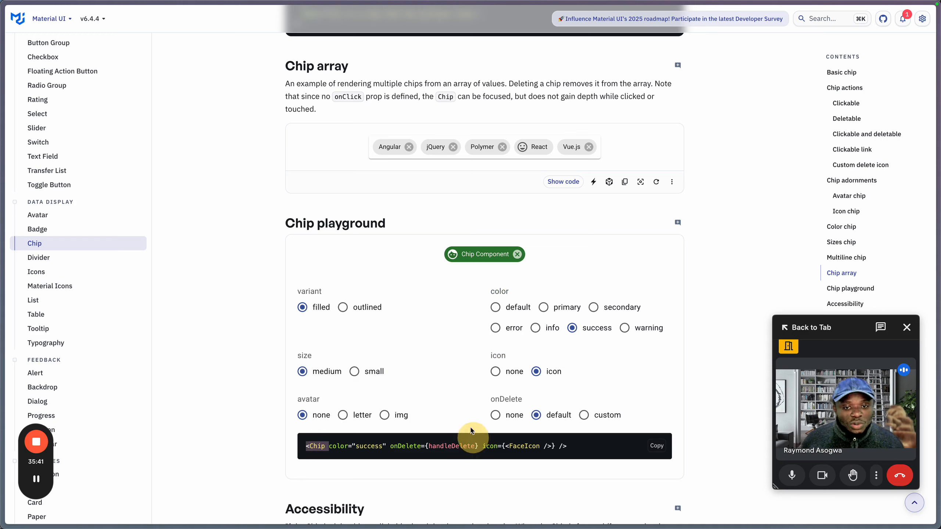
pyautogui.click(429, 349)
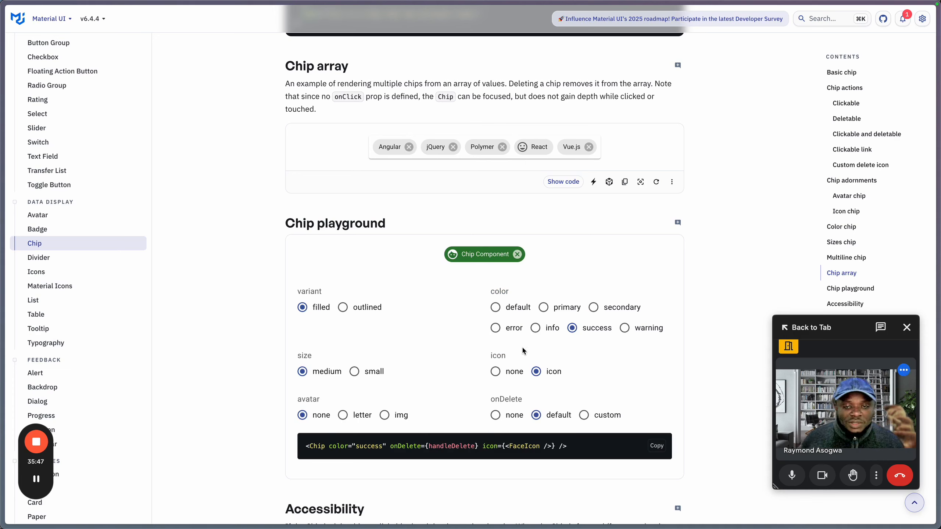
# - Switch to Figma and inspect the member badges in the chip variants and the Chip component set's properties and nested instances
pyautogui.press('super+Tab')
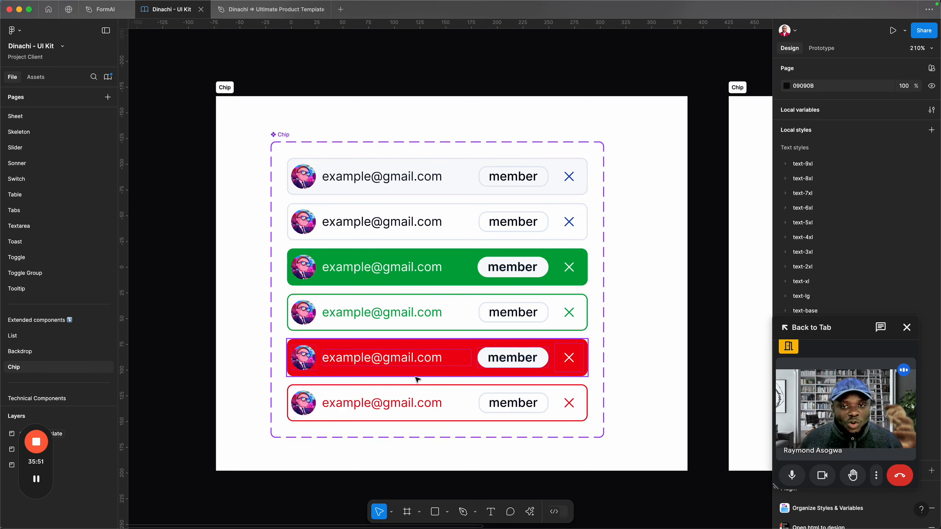
pyautogui.doubleClick(504, 315)
pyautogui.doubleClick(500, 269)
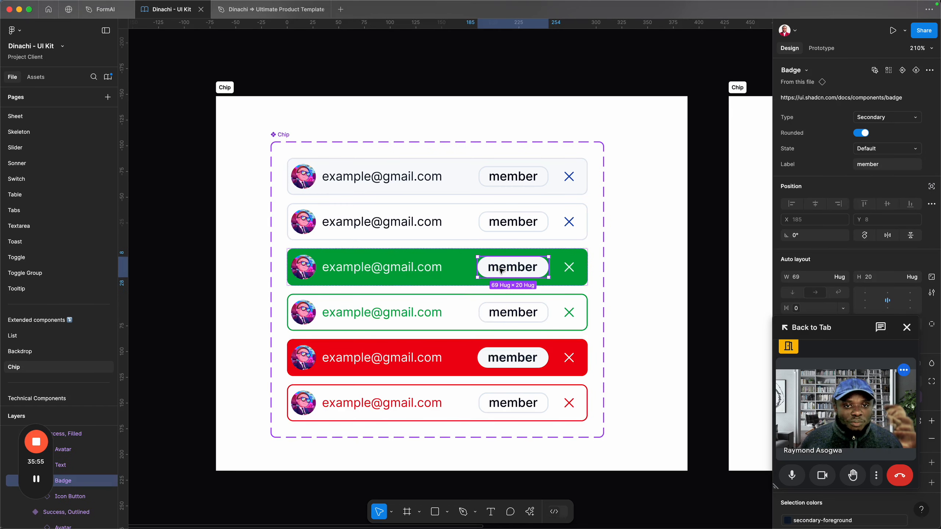
pyautogui.doubleClick(522, 228)
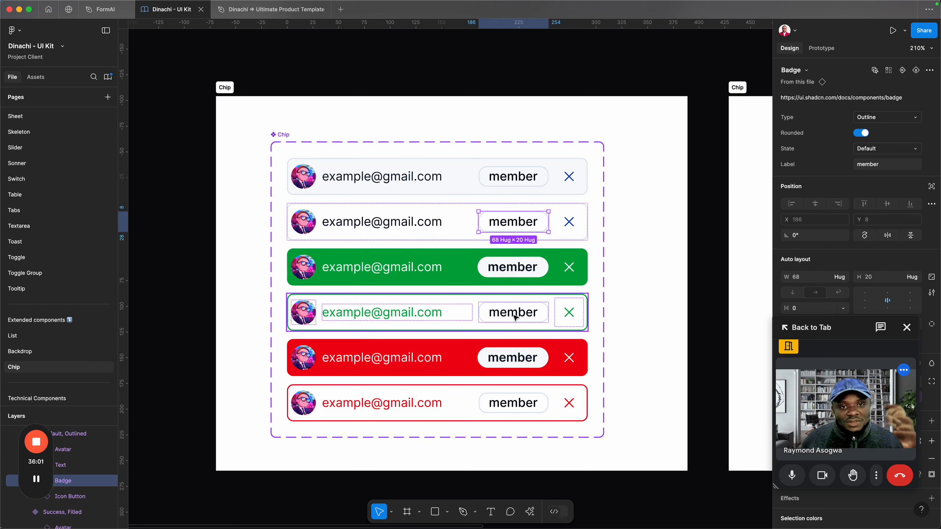
pyautogui.click(515, 276)
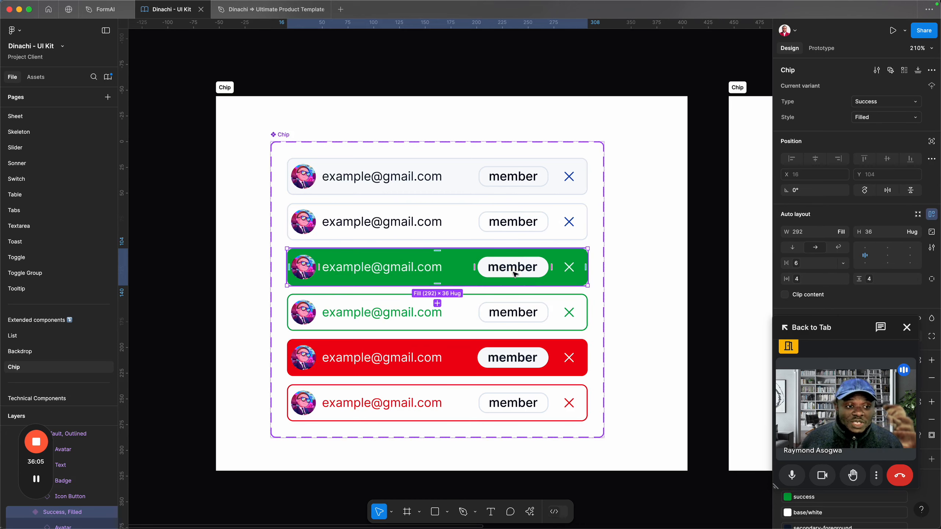
pyautogui.click(283, 134)
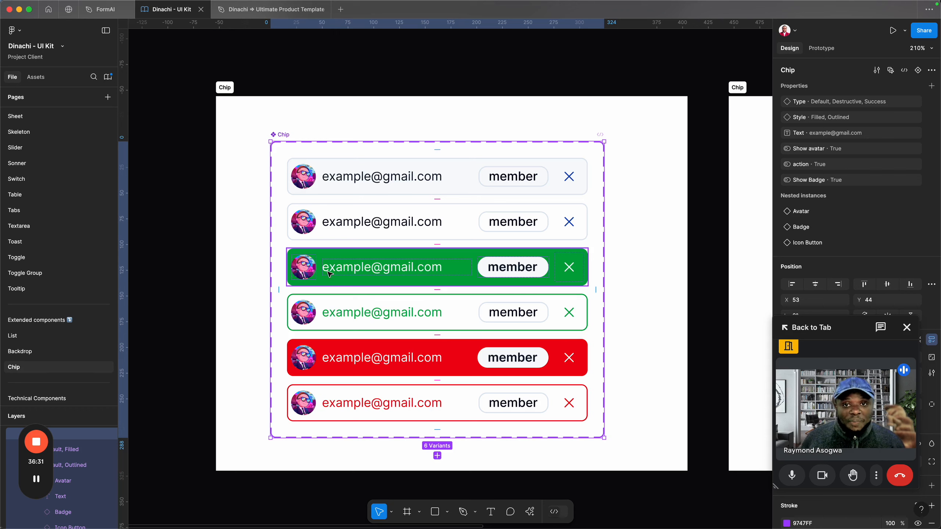
pyautogui.scroll(-5, 329, 274)
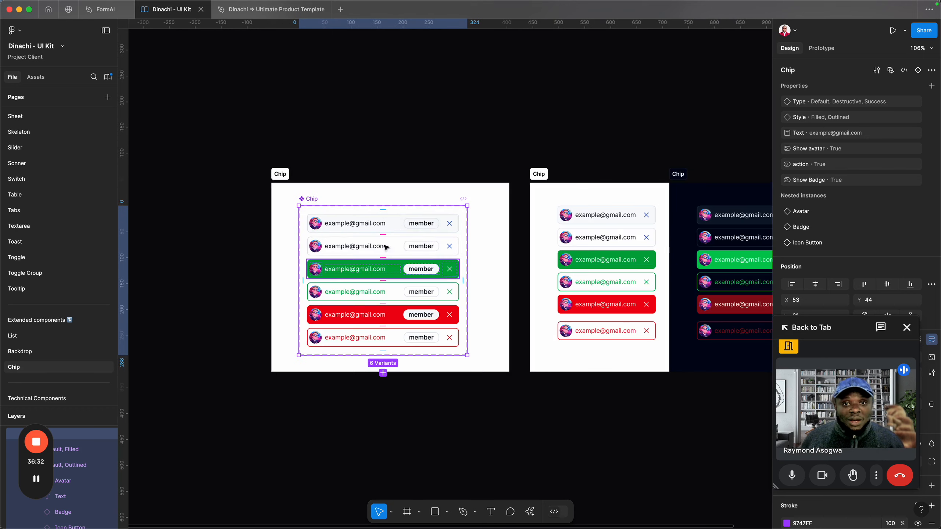
# - Revisit the Notes frame in the FormAI file and open the Workspace membership page to view the Invite dialog
pyautogui.click(104, 11)
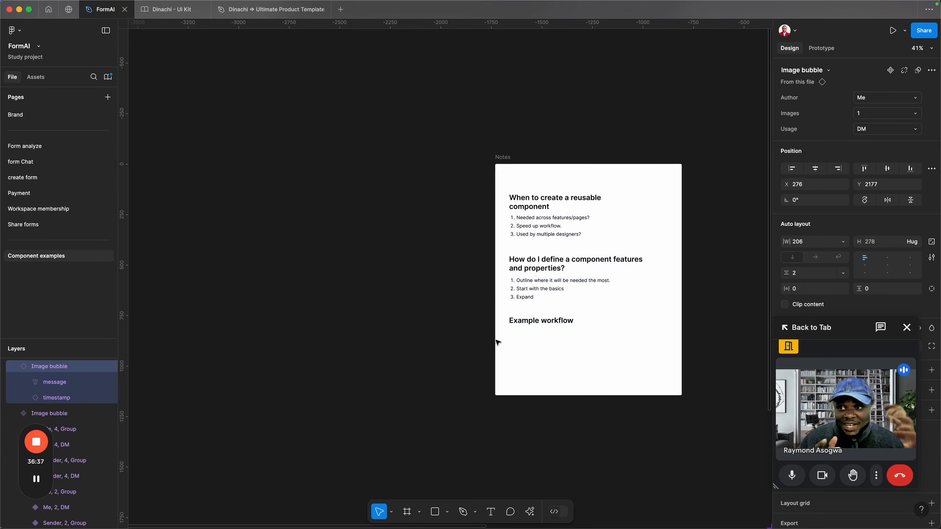
pyautogui.moveTo(565, 333); pyautogui.dragTo(423, 328)
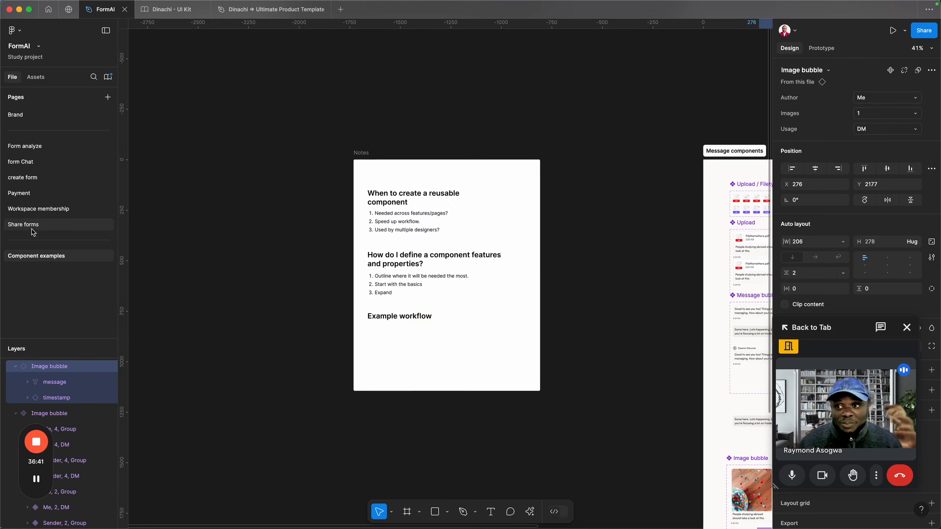
pyautogui.click(40, 212)
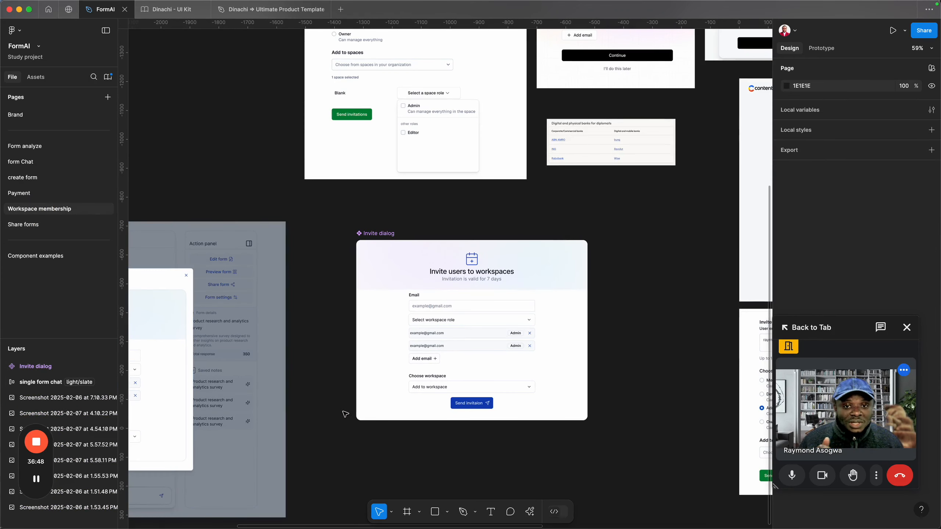
# - Examine the Invite dialog's email and workspace role fields, the first added-email chip and the Add email button
pyautogui.click(393, 411)
pyautogui.scroll(3, 393, 410)
pyautogui.scroll(2, 698, 334)
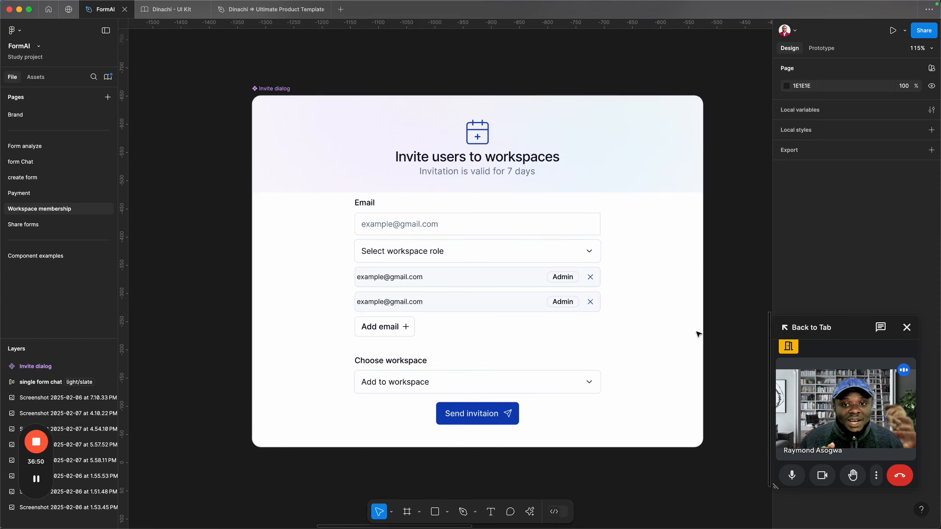
pyautogui.scroll(2, 697, 334)
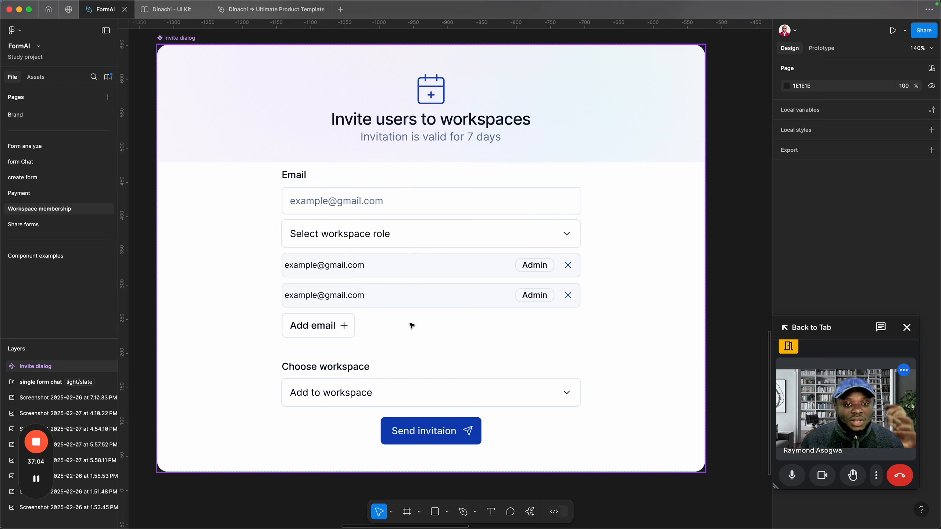
pyautogui.keyDown('super'); pyautogui.click(413, 302); pyautogui.keyUp('super')
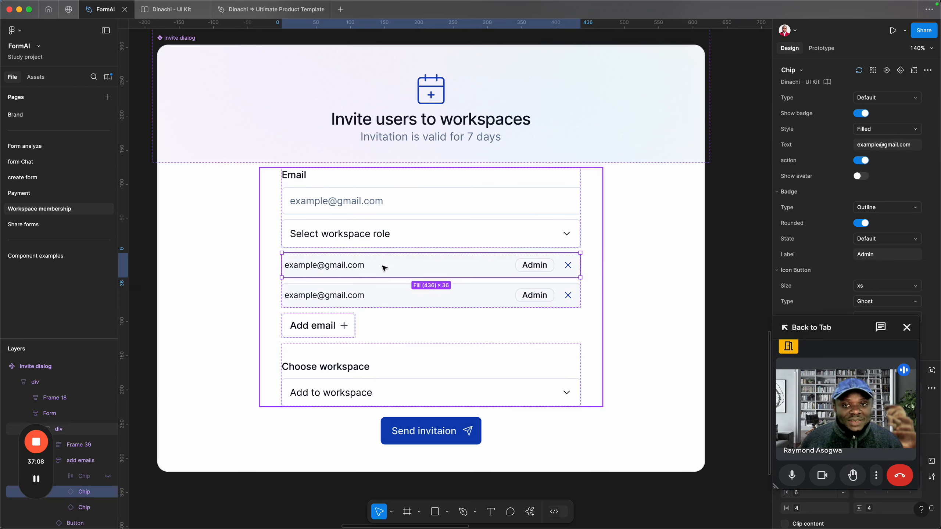
pyautogui.click(373, 211)
pyautogui.click(373, 208)
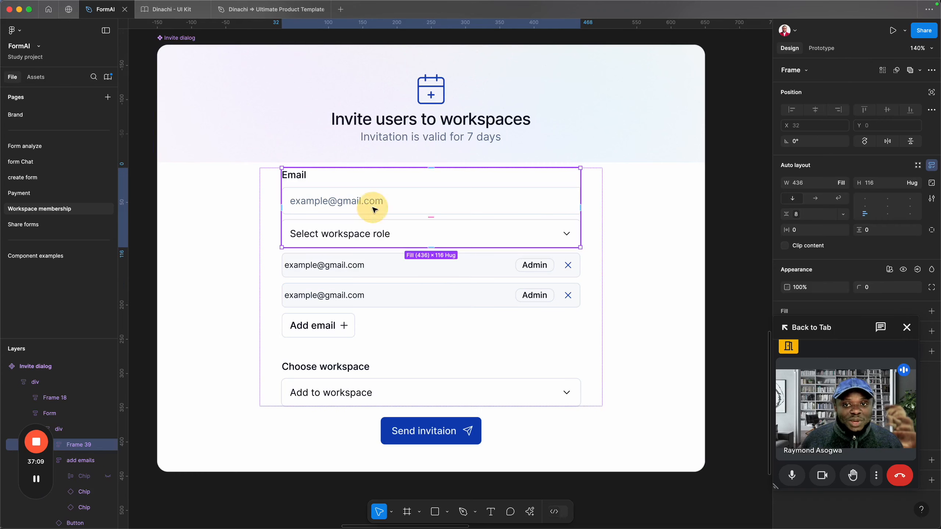
pyautogui.click(371, 238)
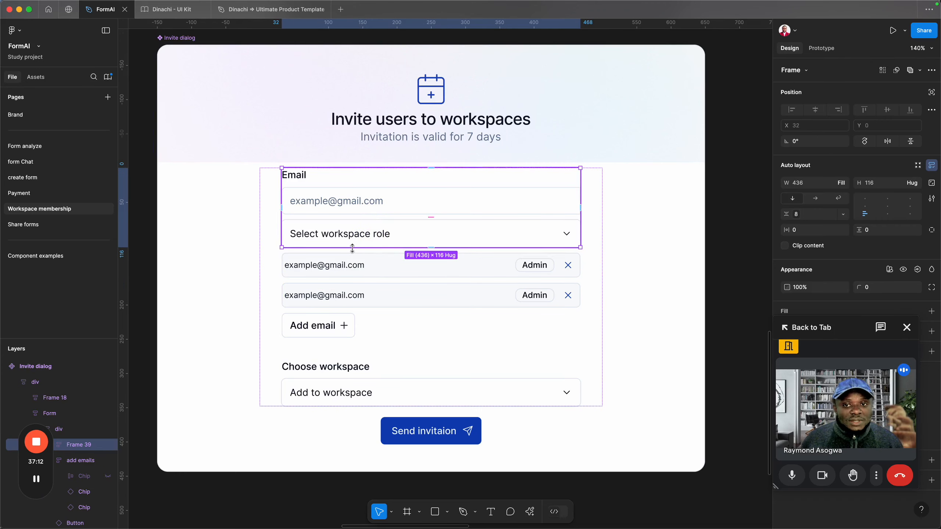
pyautogui.click(323, 328)
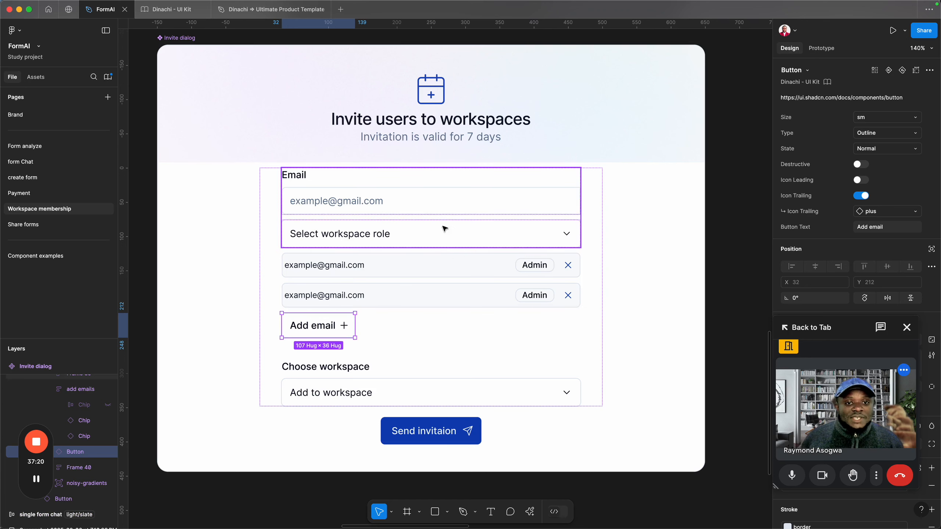
# - Inspect the properties of the two added-email chips and the nested Admin badge in the Invite dialog
pyautogui.click(358, 276)
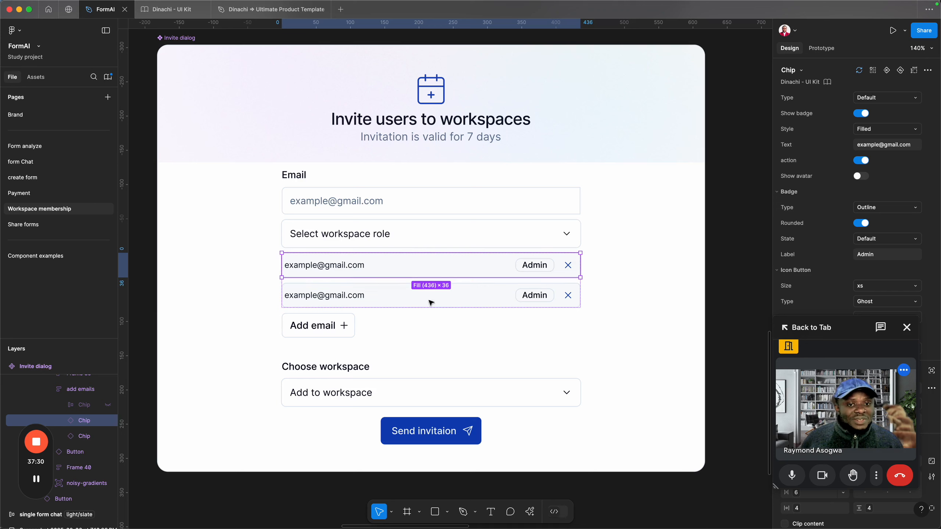
pyautogui.click(321, 326)
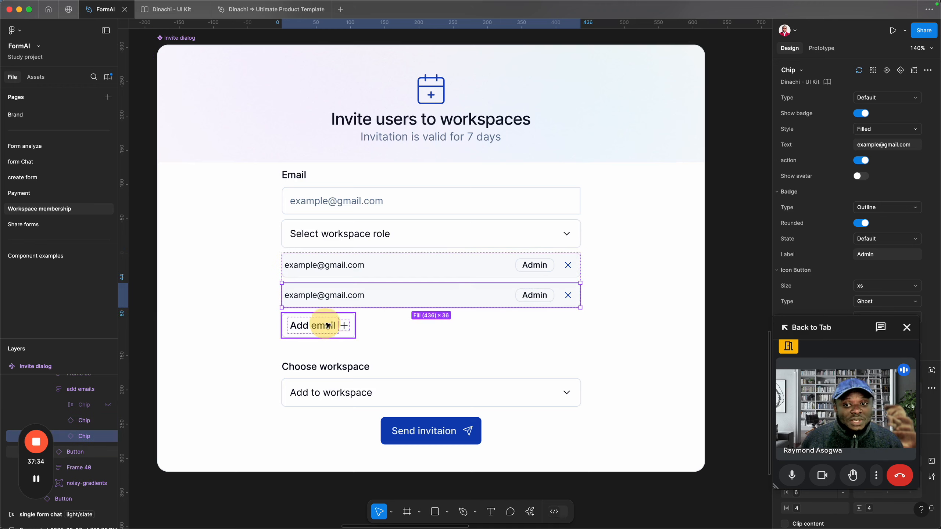
pyautogui.click(414, 270)
pyautogui.click(415, 270)
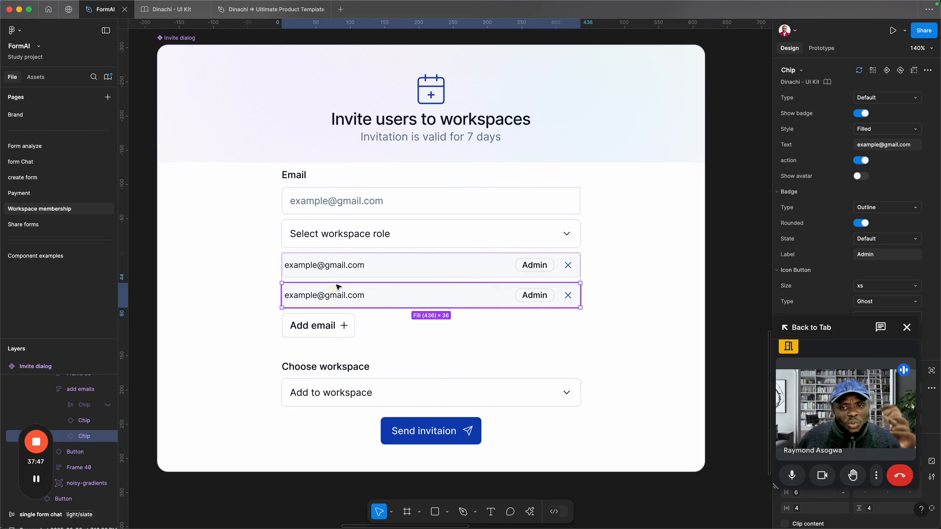
pyautogui.click(353, 293)
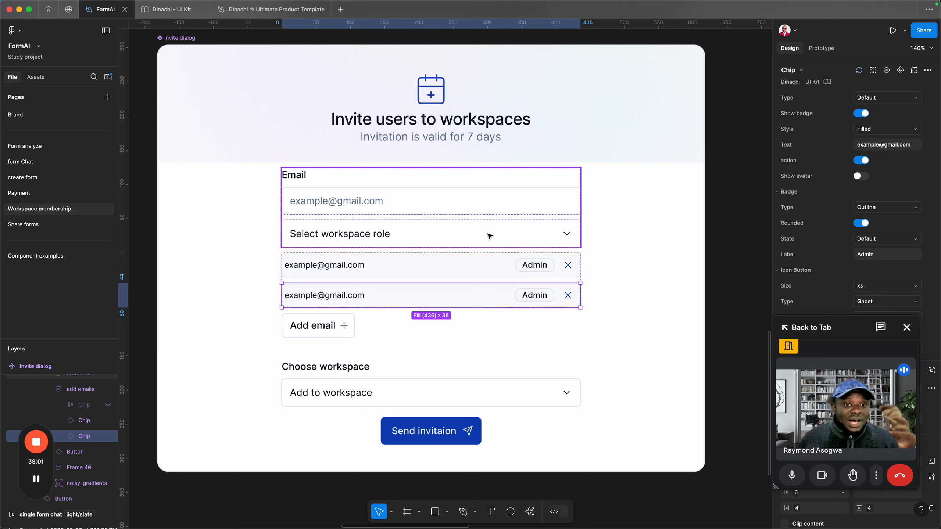
pyautogui.click(534, 269)
pyautogui.click(534, 274)
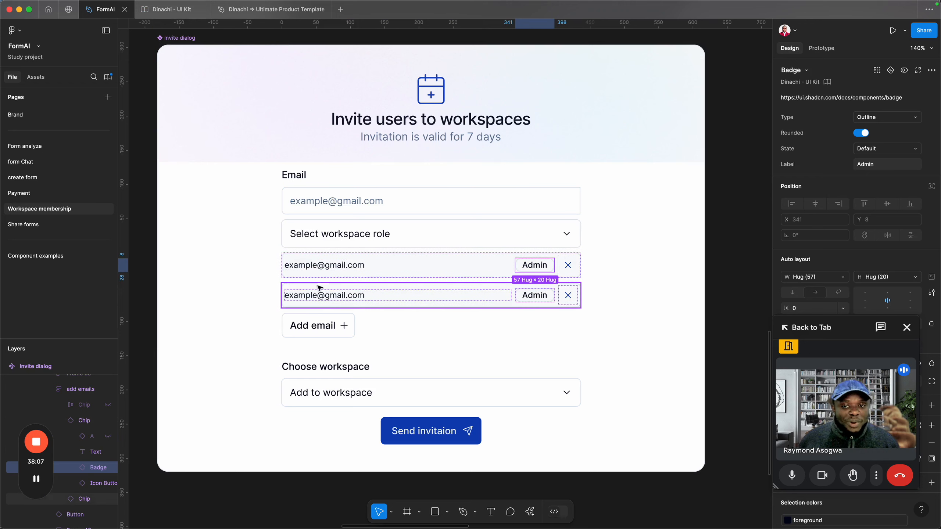
pyautogui.click(454, 301)
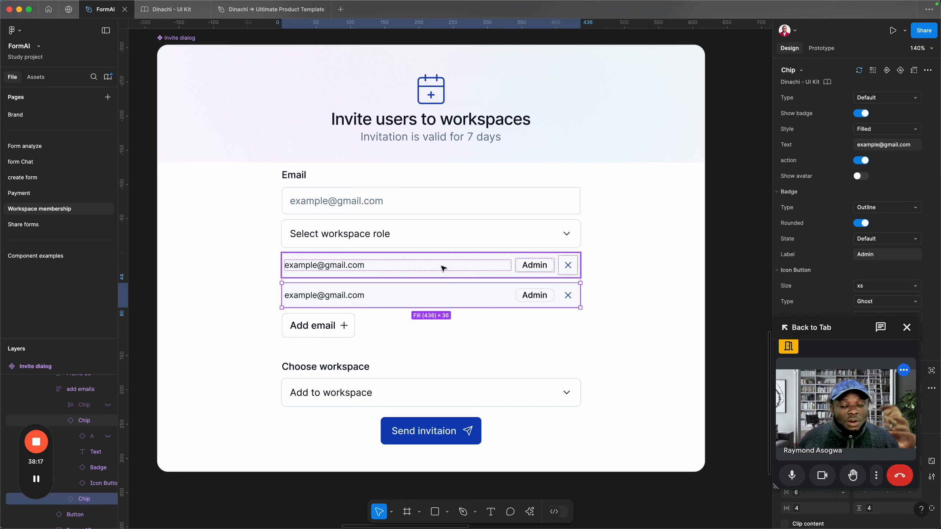
# - Draw a frame about 444 × 233 below the Invite dialog, paste a copy of the first email chip into it and move it to about X 17, Y 107
pyautogui.scroll(-1, 443, 268)
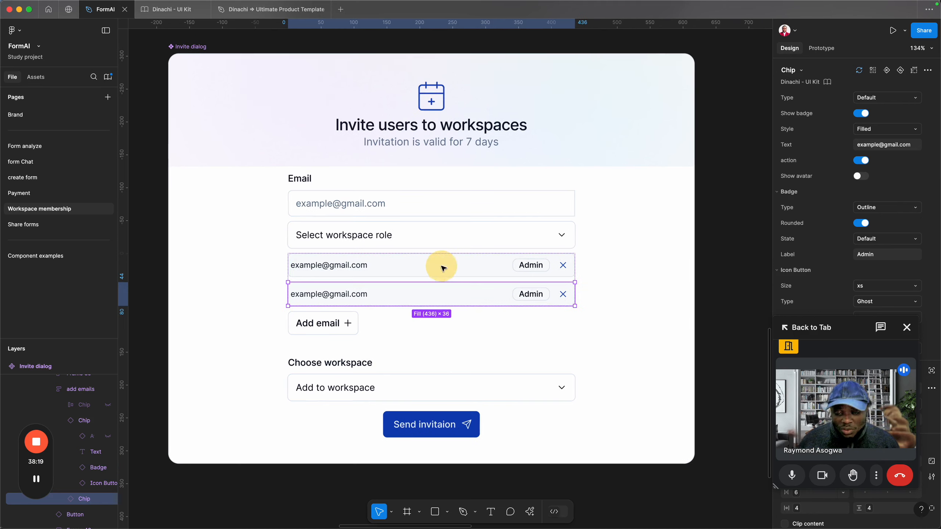
pyautogui.click(442, 265)
pyautogui.scroll(-5, 441, 333)
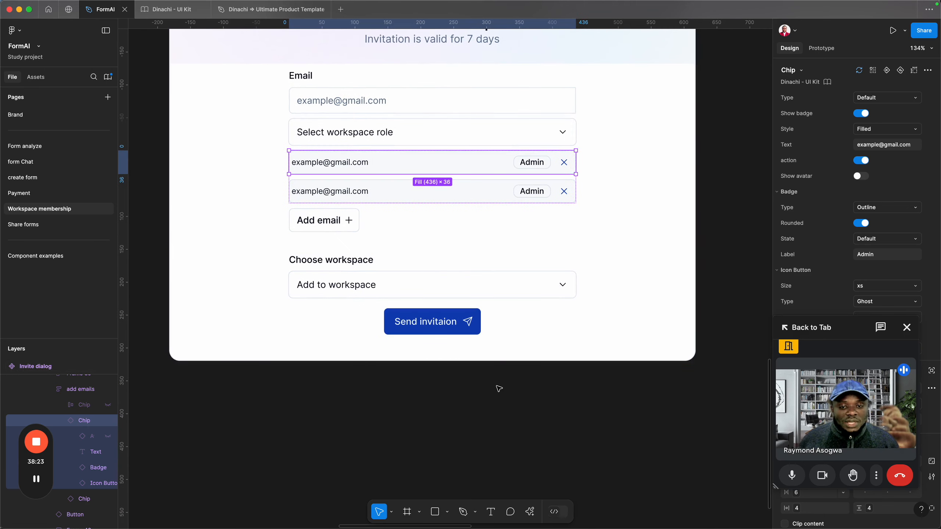
pyautogui.scroll(-8, 498, 371)
pyautogui.press('f')
pyautogui.moveTo(288, 253); pyautogui.dragTo(583, 409)
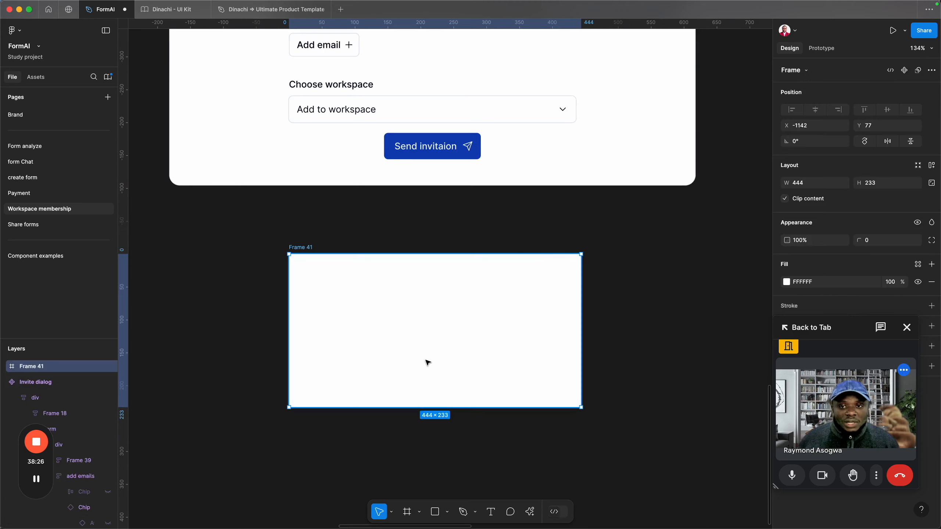
pyautogui.hotkey('ctrl', 'v')
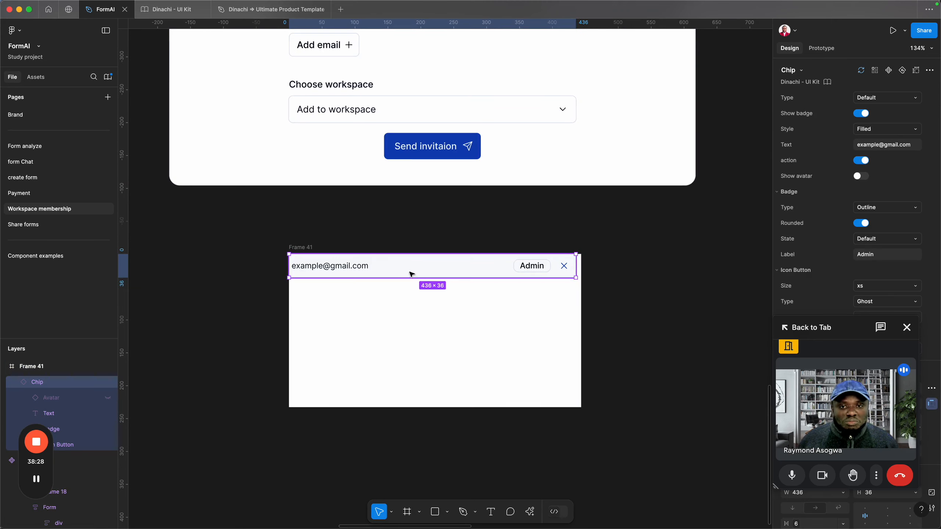
pyautogui.moveTo(432, 269); pyautogui.dragTo(442, 339)
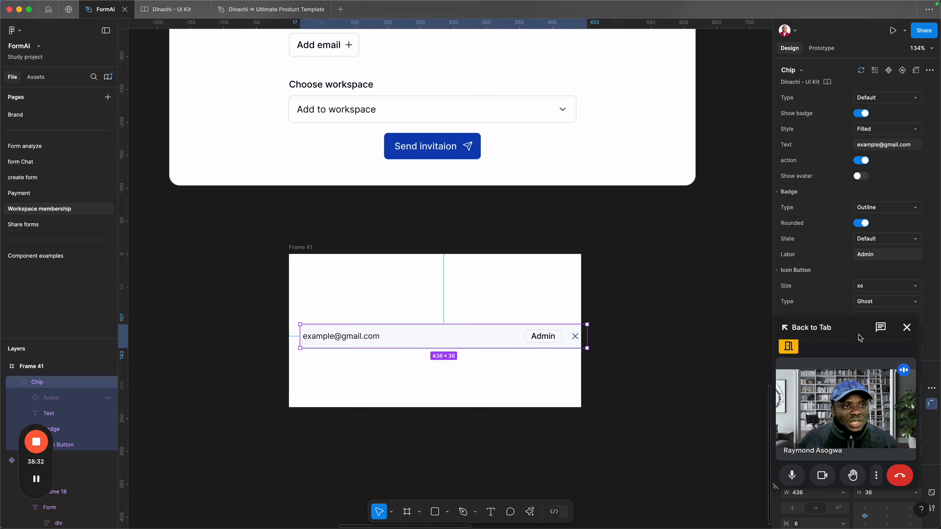
# - Set the copied chip to the Success type without a badge, and update its component from the library
pyautogui.click(863, 116)
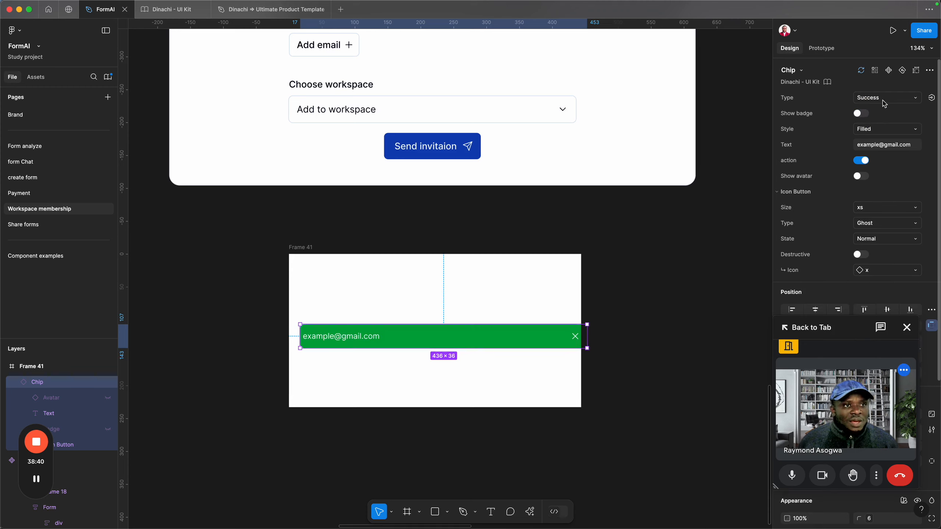
pyautogui.click(861, 70)
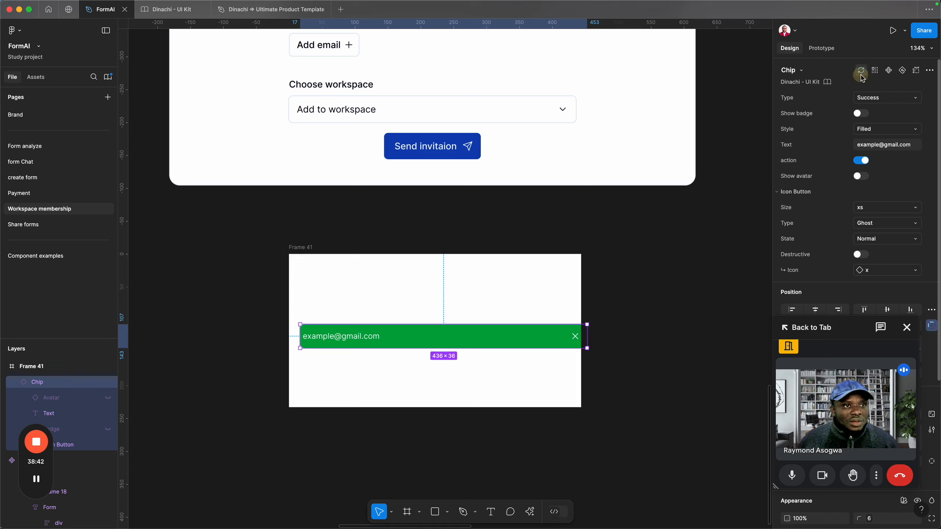
pyautogui.click(858, 90)
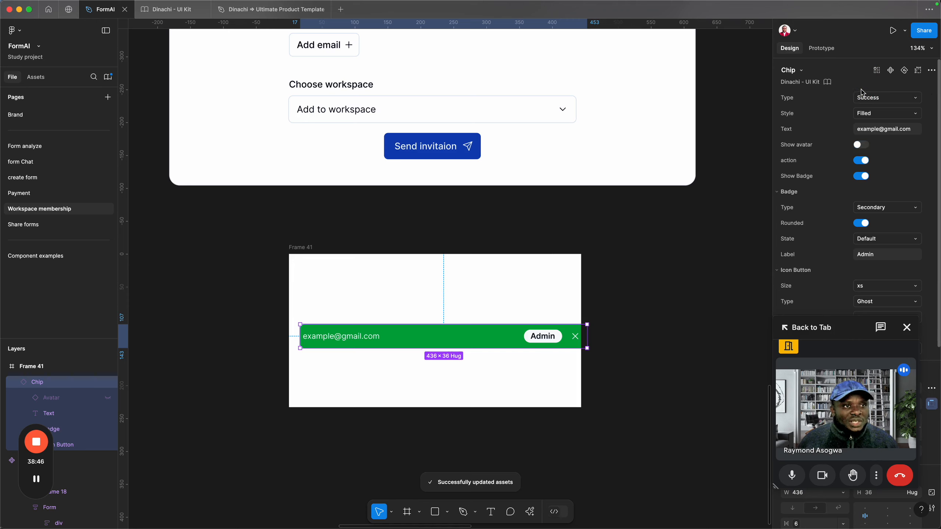
# - Set the copied chip to the Default type and Outlined style, with its badge and action turned off
pyautogui.click(871, 99)
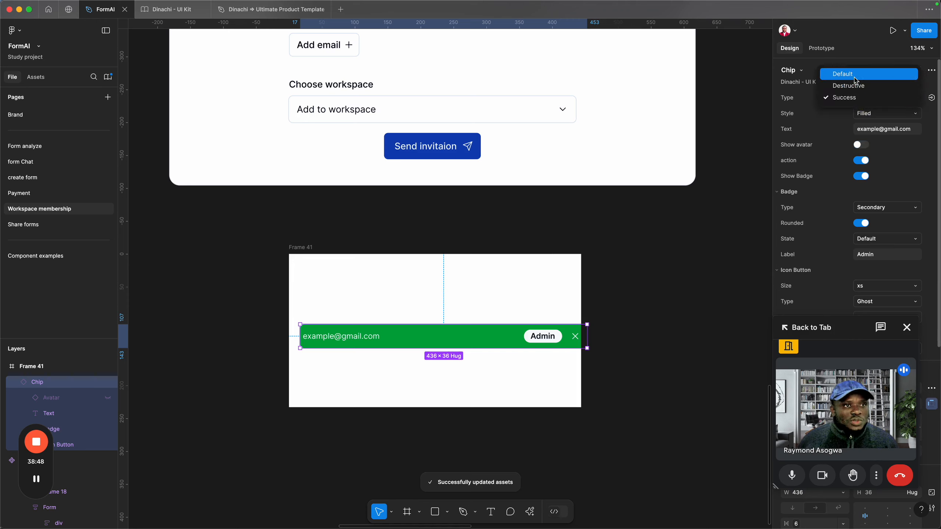
pyautogui.click(853, 75)
pyautogui.click(873, 117)
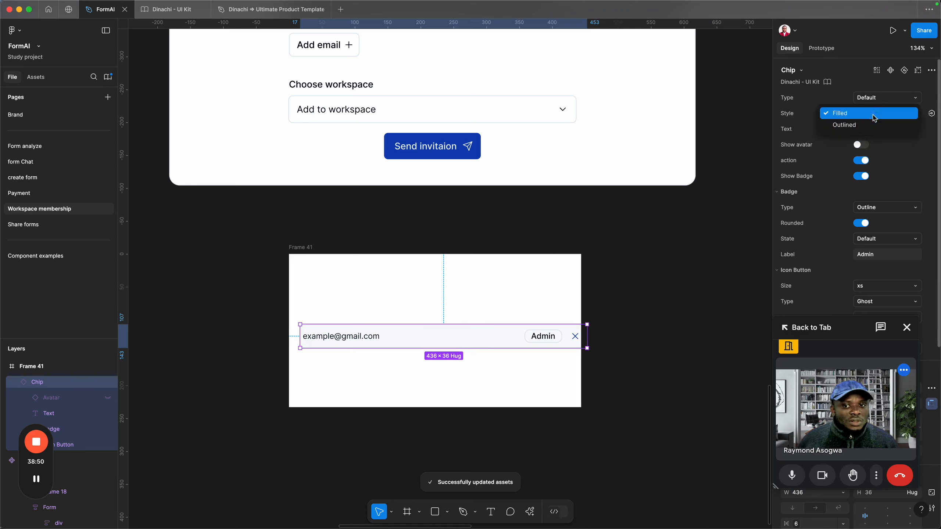
pyautogui.click(863, 124)
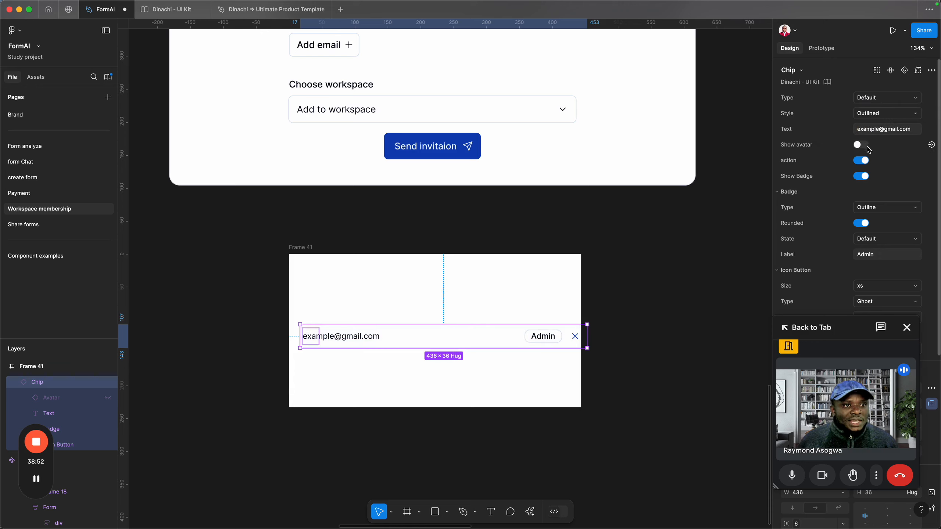
pyautogui.click(861, 177)
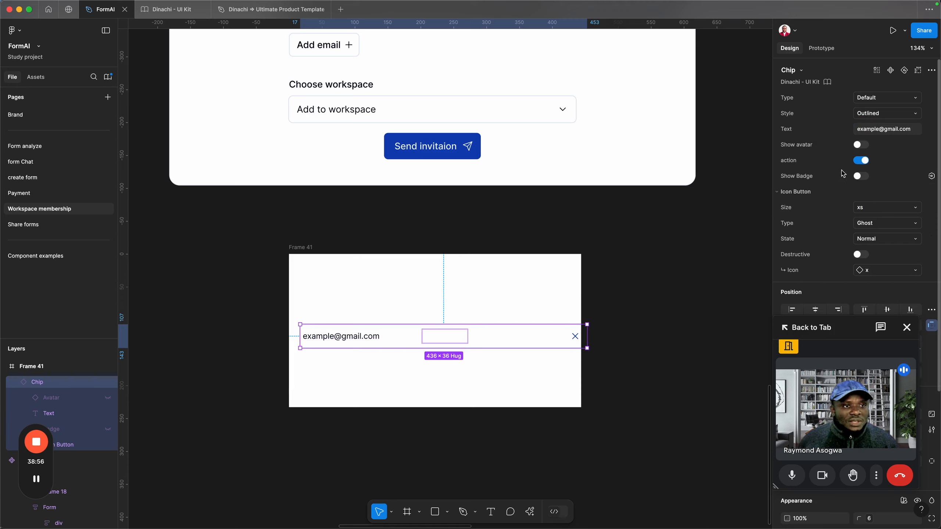
pyautogui.click(861, 160)
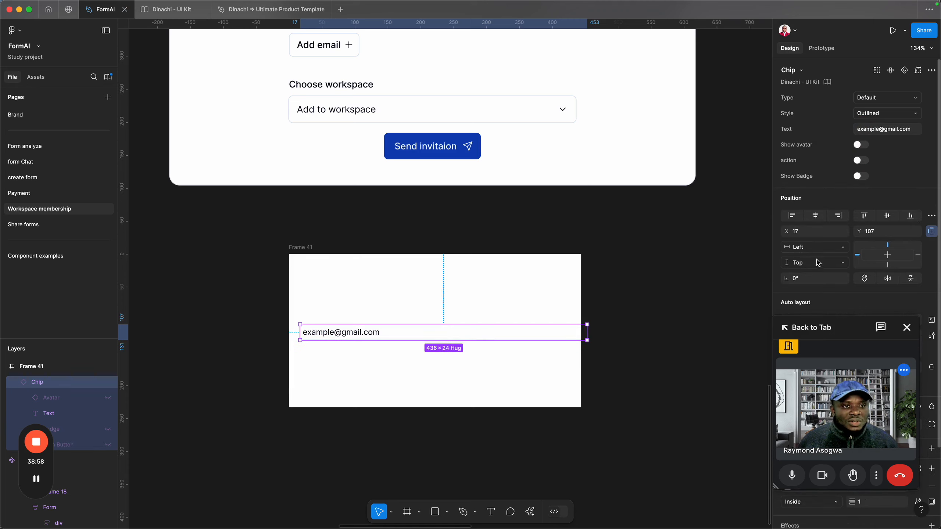
# - Make the chip and its text hug their contents in width, and move the chip to about X 103, Y 86 in the frame
pyautogui.scroll(-3, 839, 261)
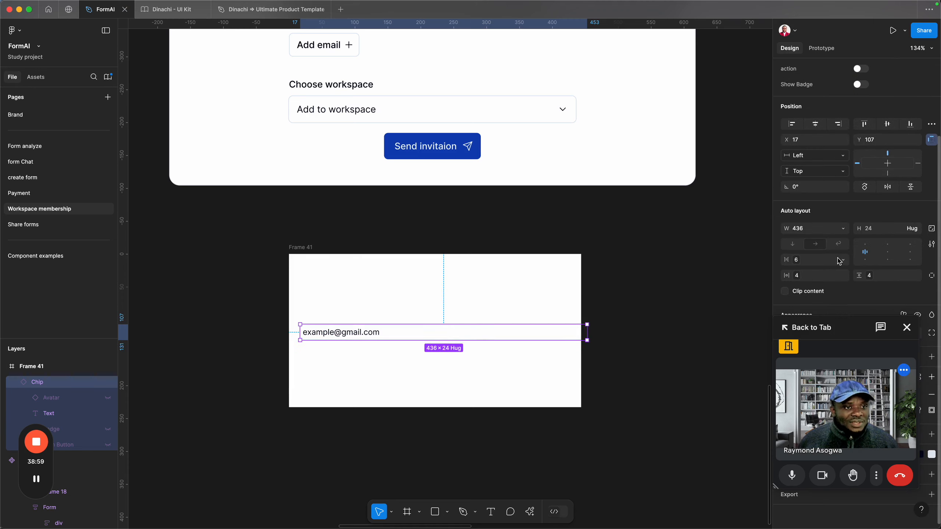
pyautogui.click(846, 229)
pyautogui.click(836, 241)
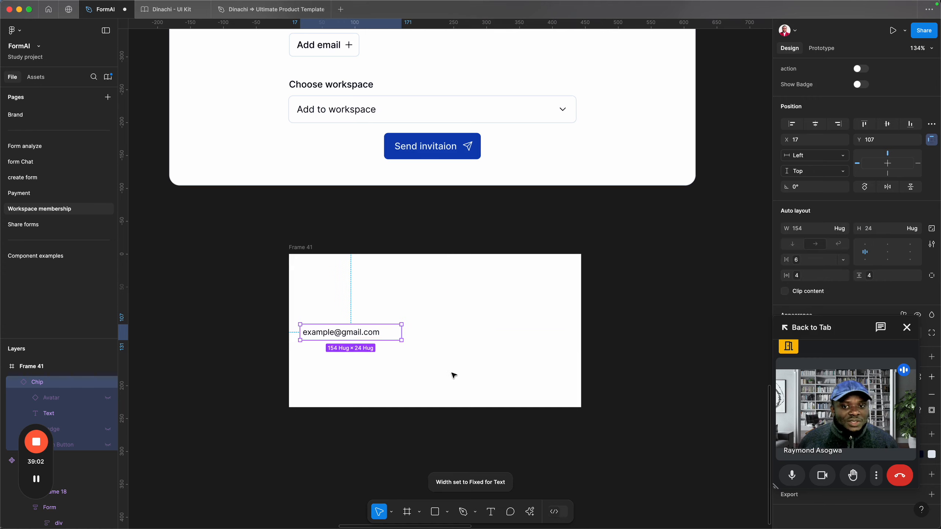
pyautogui.click(379, 334)
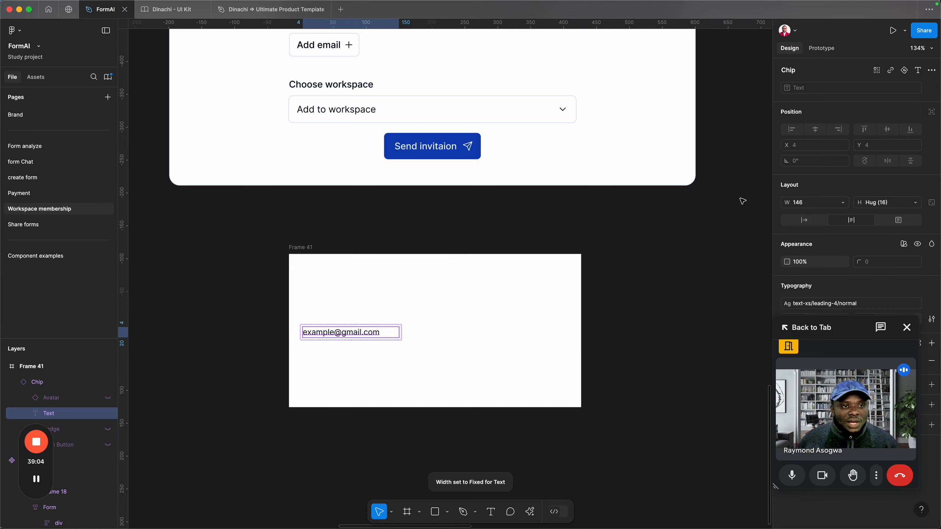
pyautogui.click(804, 221)
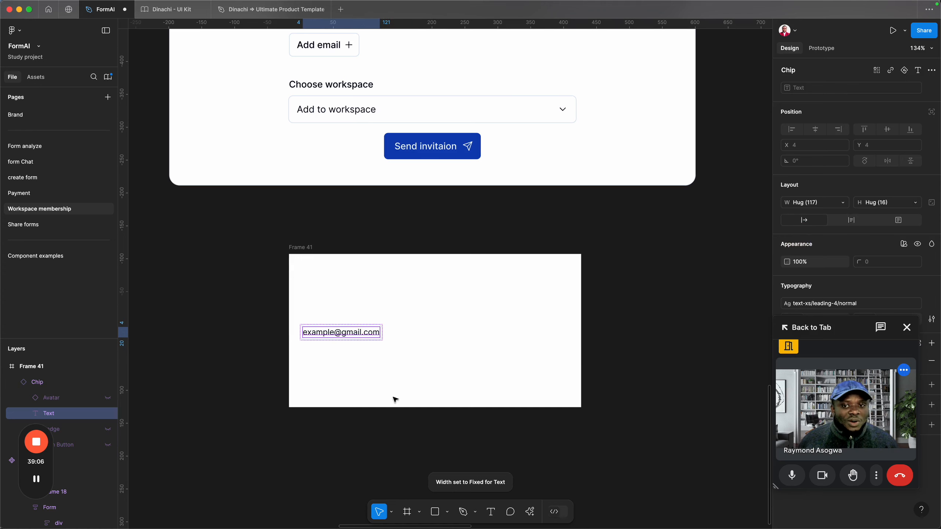
pyautogui.click(366, 368)
pyautogui.moveTo(357, 331); pyautogui.dragTo(405, 322)
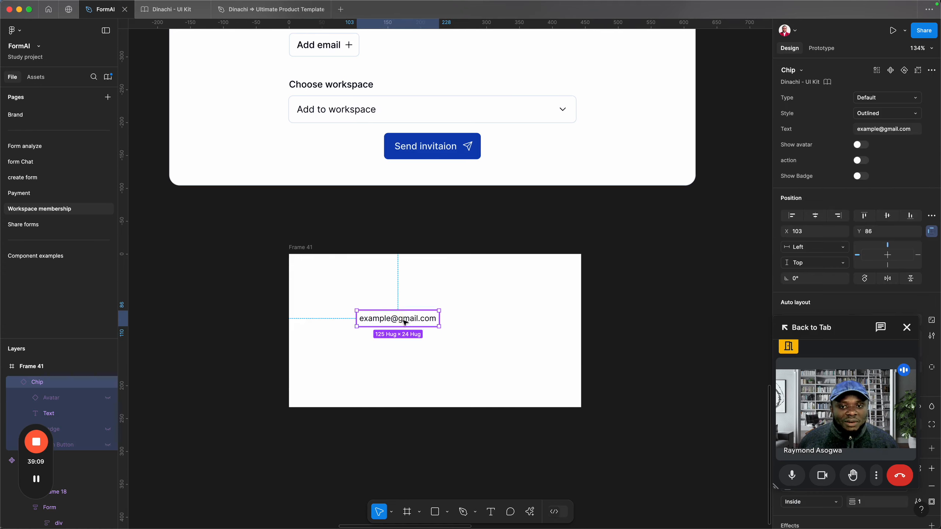
# - Change the chip's text to "Active user" and set its type to Success
pyautogui.click(902, 130)
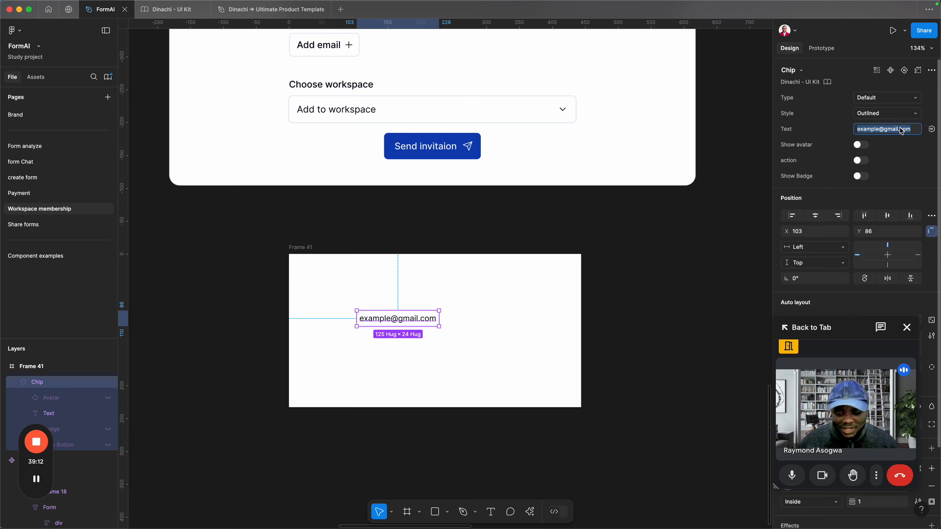
pyautogui.write('User')
pyautogui.click(918, 132)
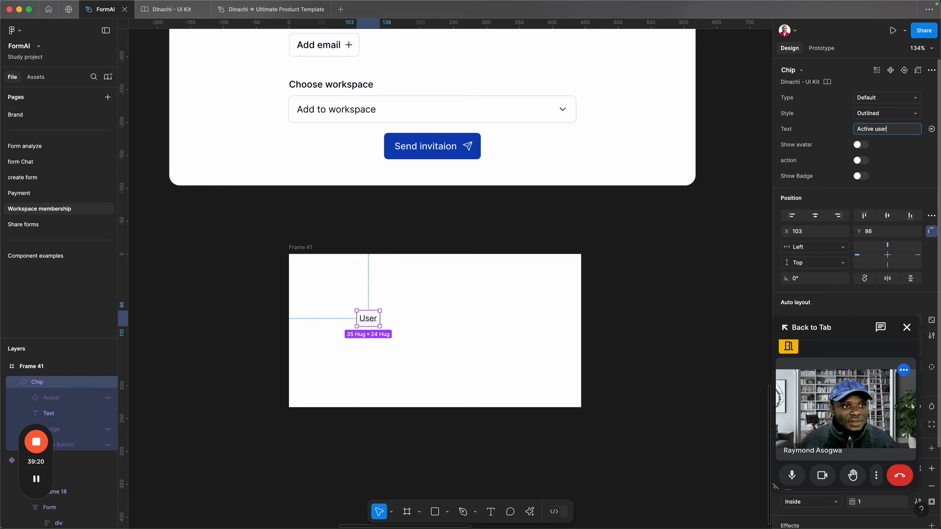
pyautogui.press('Return')
pyautogui.click(899, 98)
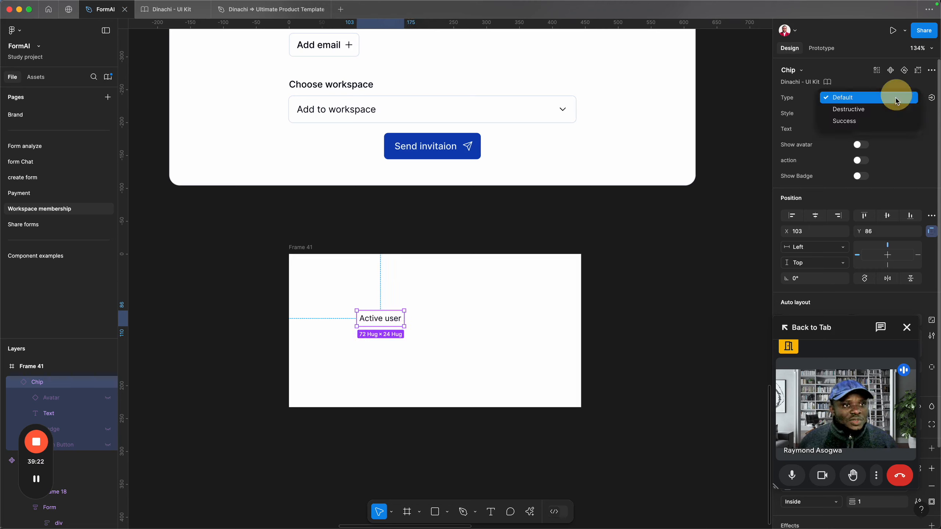
pyautogui.click(876, 122)
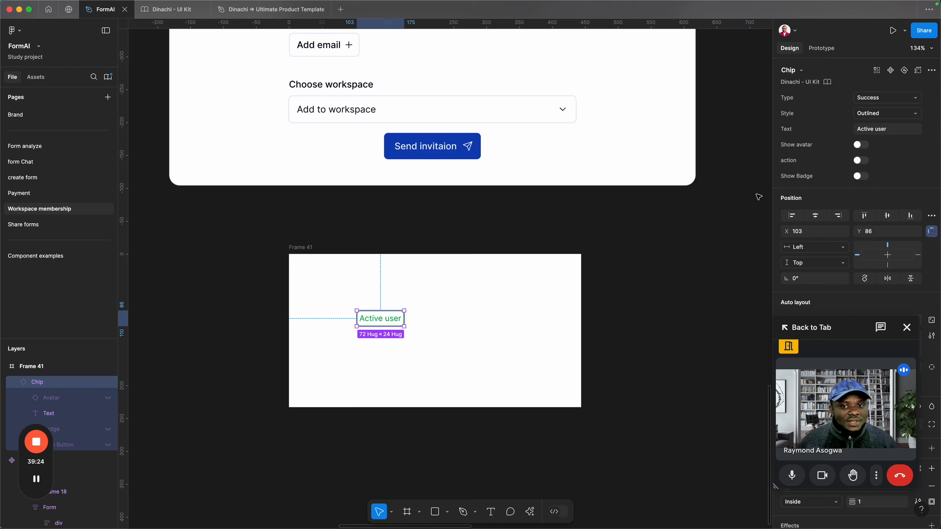
pyautogui.click(496, 297)
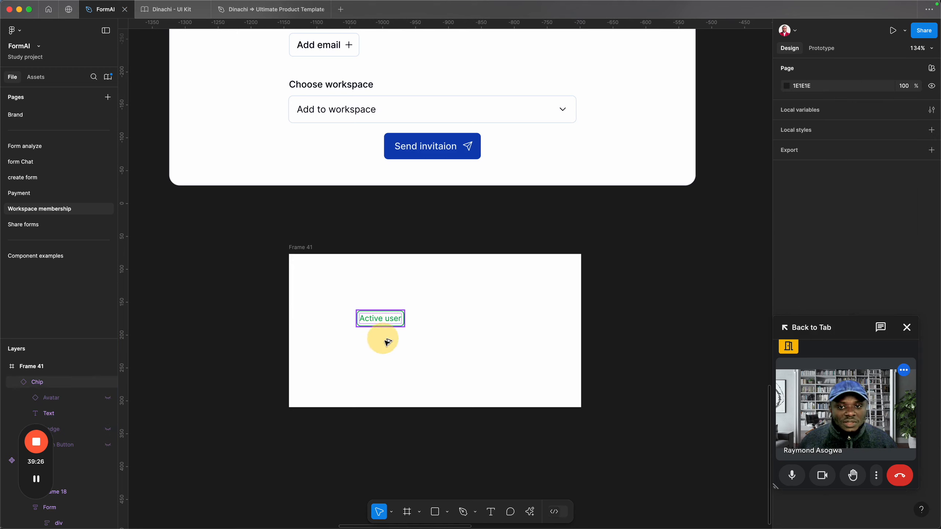
# - Duplicate the "Active user" chip to about X 150, Y 131 in the frame and turn on the copy's action
pyautogui.moveTo(387, 342); pyautogui.dragTo(419, 371)
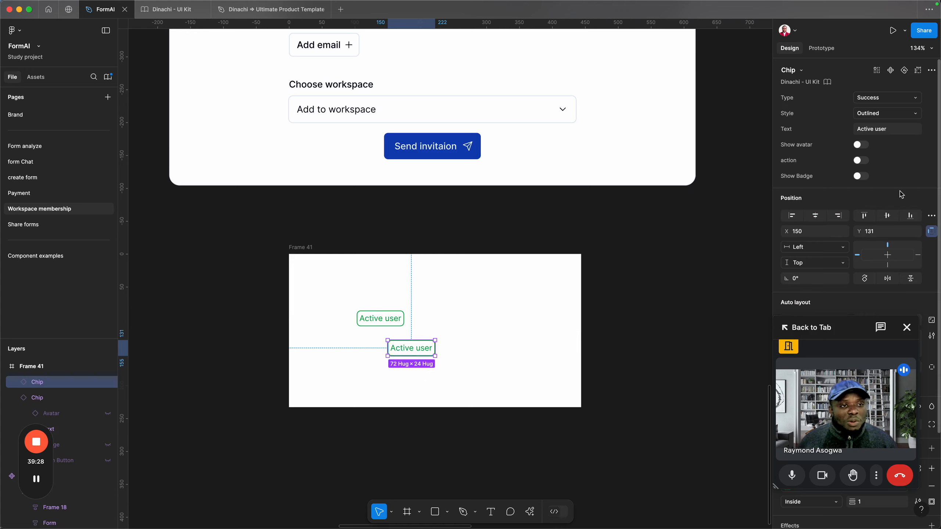
pyautogui.click(861, 160)
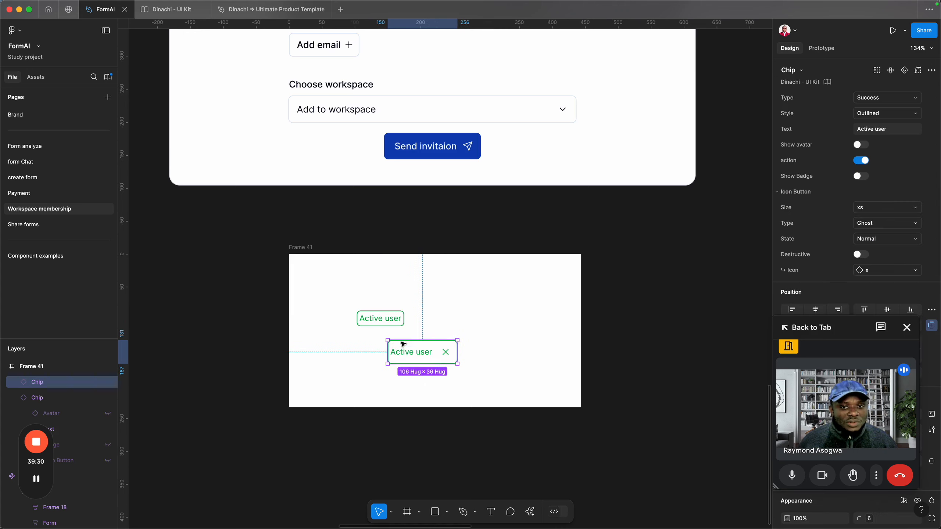
pyautogui.click(368, 328)
# - Duplicate the chip with the action alongside itself and space the two in a row, with the new copy at about X 210, Y 156
pyautogui.moveTo(377, 314); pyautogui.dragTo(471, 370)
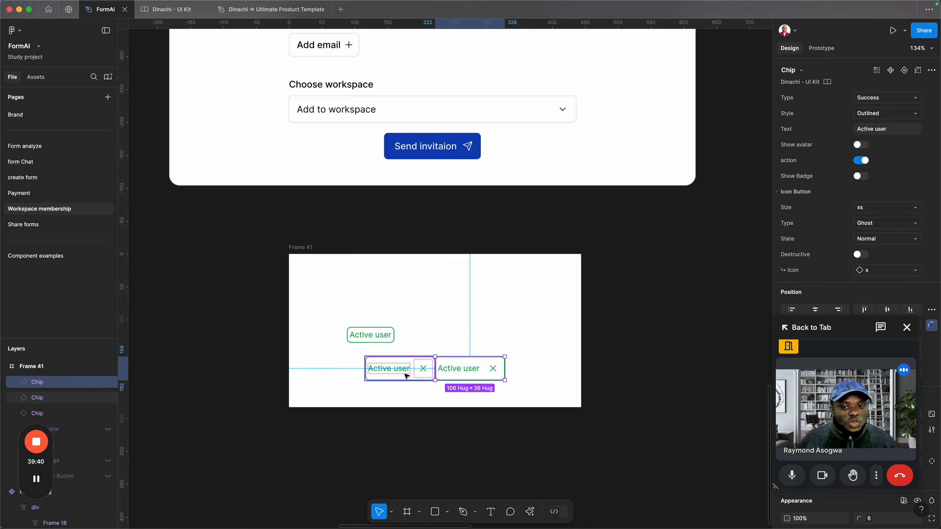
pyautogui.moveTo(407, 376); pyautogui.dragTo(384, 374)
pyautogui.moveTo(445, 372); pyautogui.dragTo(423, 378)
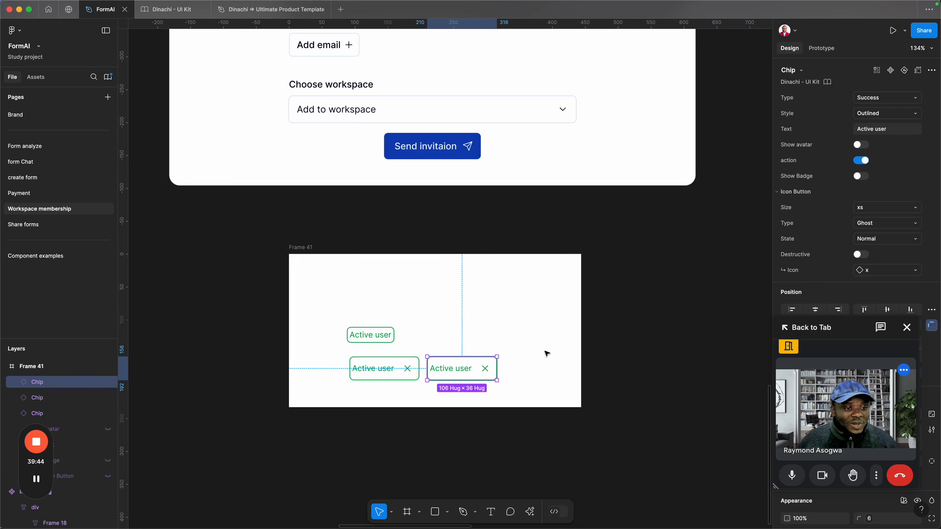
pyautogui.press('Escape')
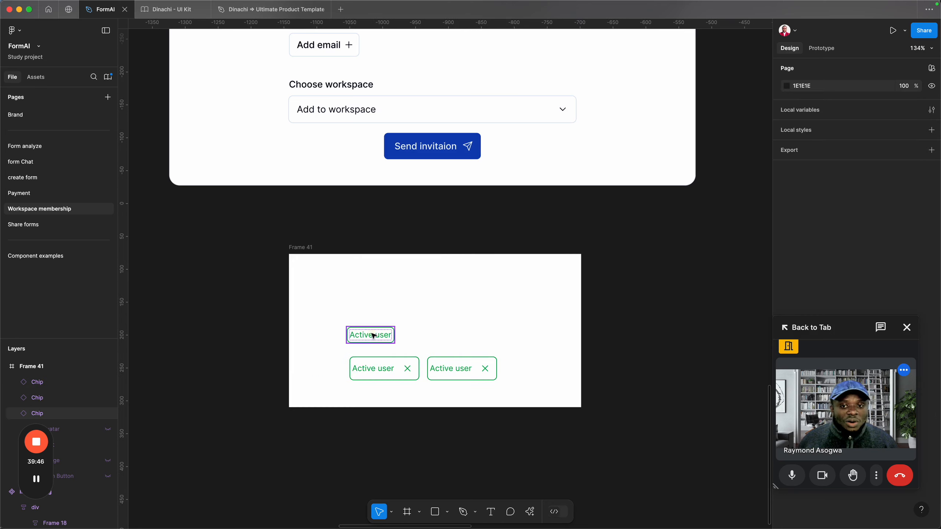
# - Move the "Active user" chip without an action up to about X 84, Y 88 in the frame
pyautogui.click(372, 334)
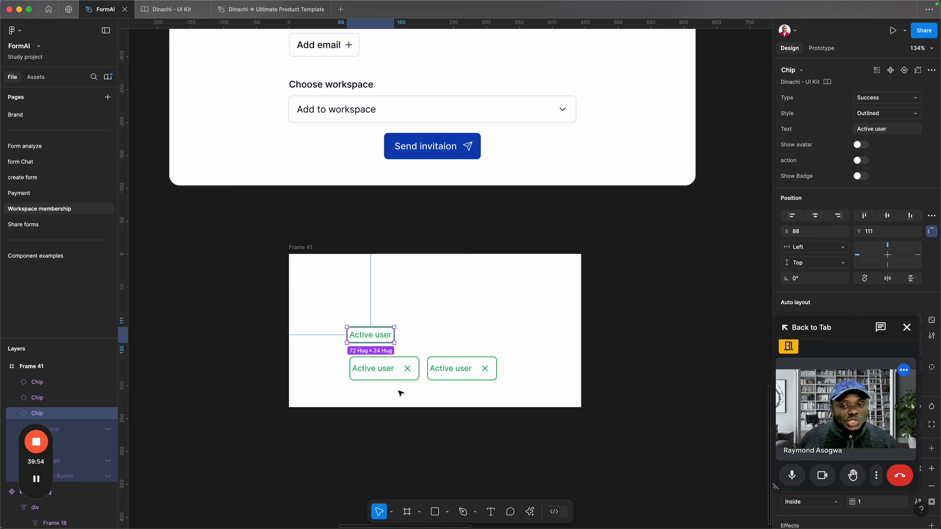
pyautogui.click(375, 327)
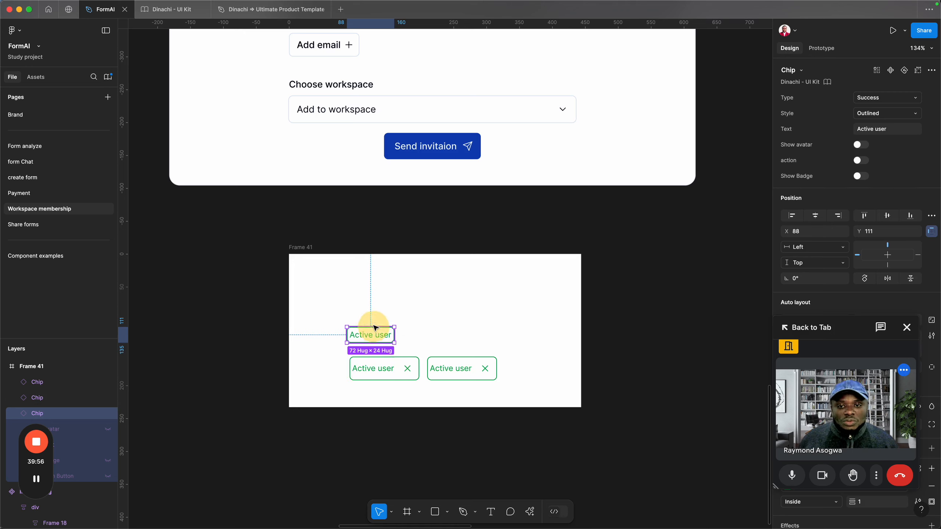
pyautogui.moveTo(375, 328); pyautogui.dragTo(375, 322)
pyautogui.rightClick(375, 323)
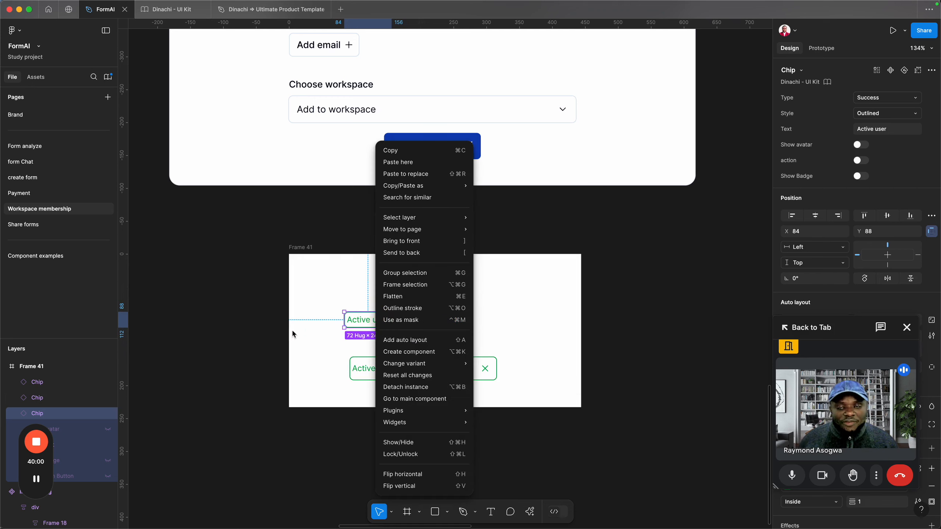
pyautogui.click(371, 321)
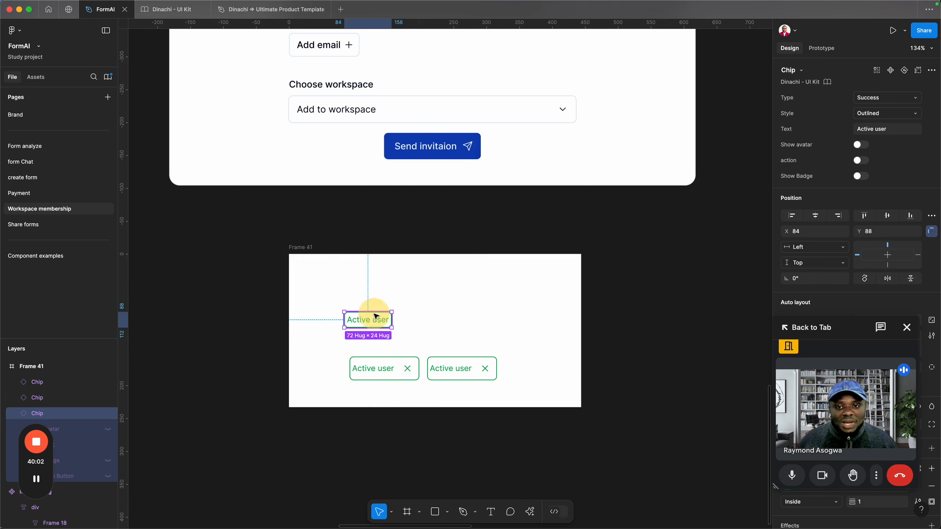
# - Go to the chip's main component in the UI Kit file, view its variants, and return to the FormAI file
pyautogui.rightClick(378, 323)
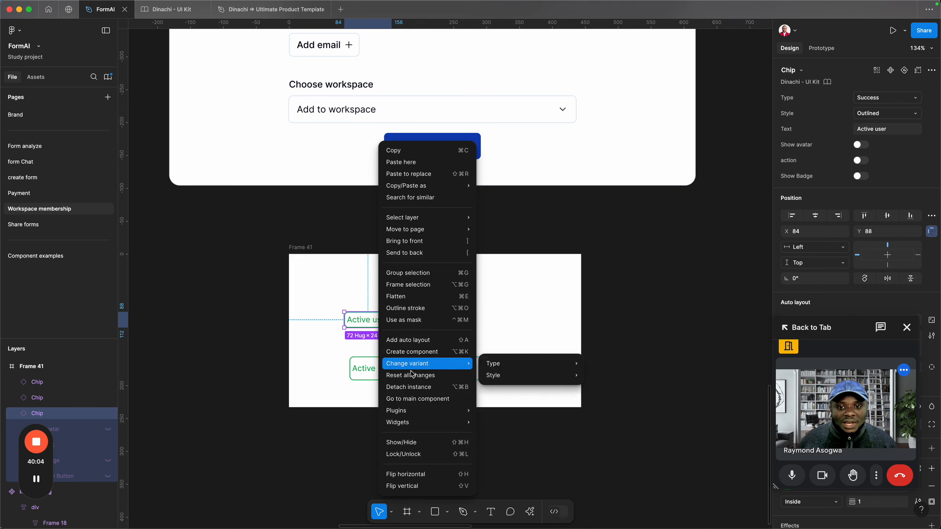
pyautogui.click(422, 396)
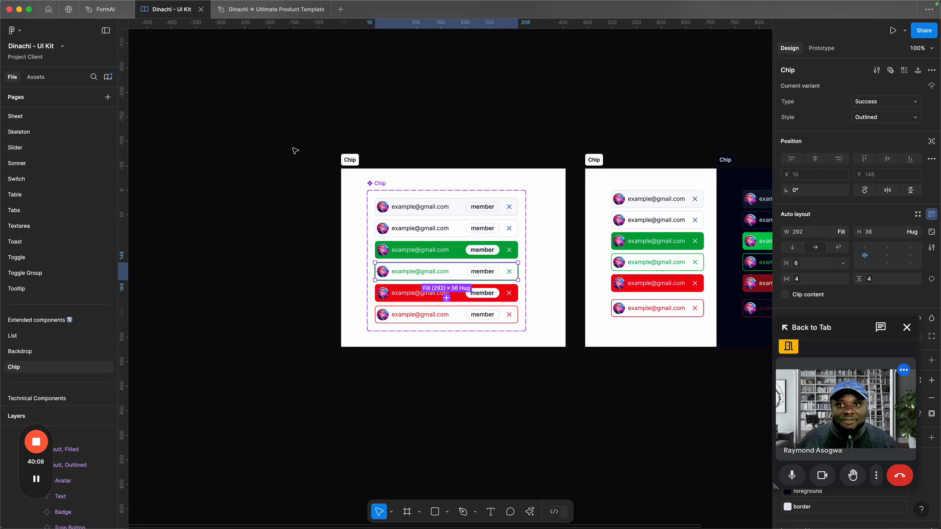
pyautogui.scroll(2, 434, 265)
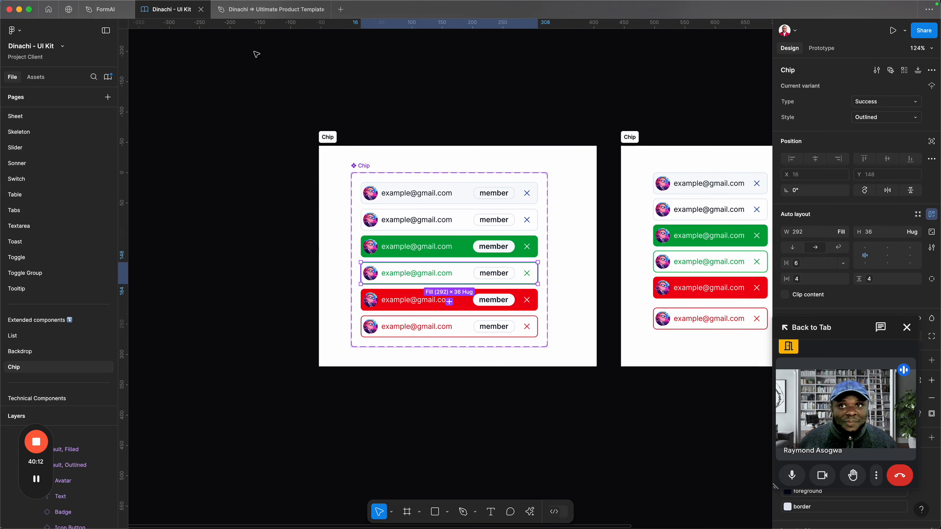
pyautogui.click(283, 9)
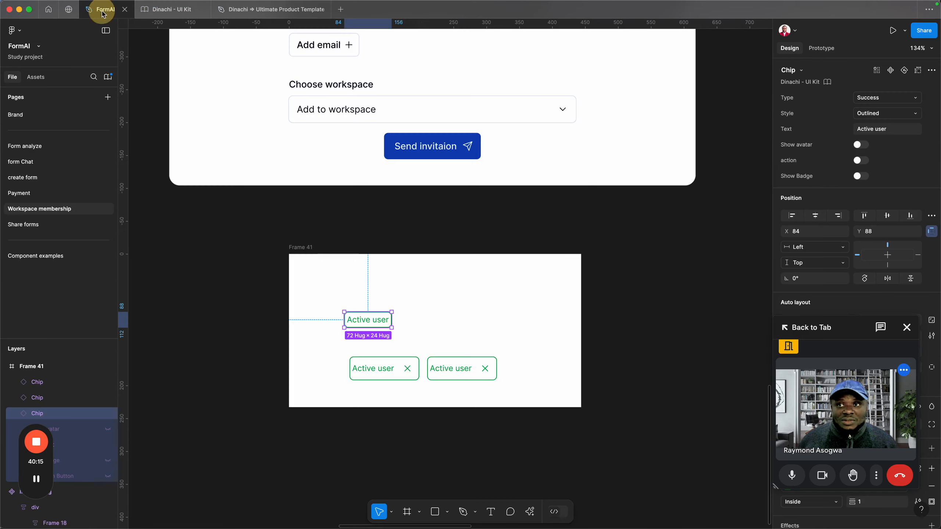
pyautogui.click(101, 10)
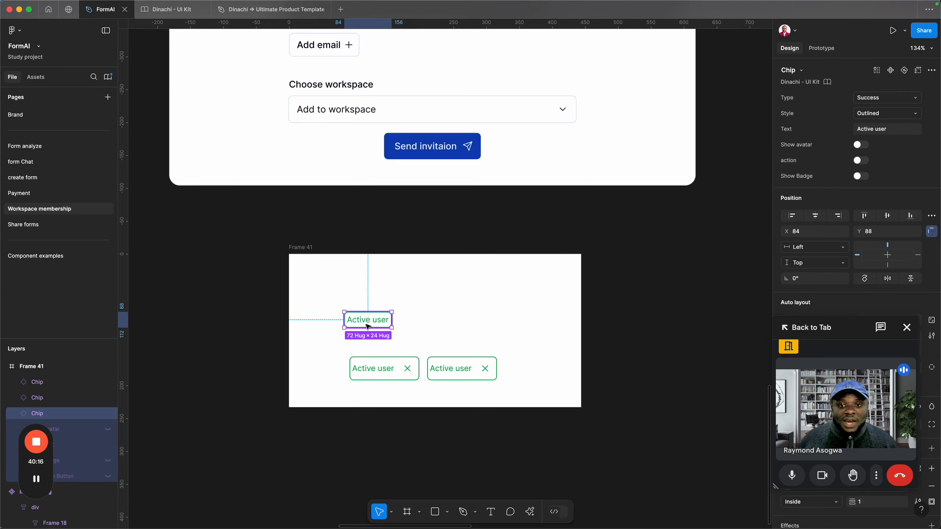
# - Change the type of the "Active user" chip without an action to Default
pyautogui.click(904, 98)
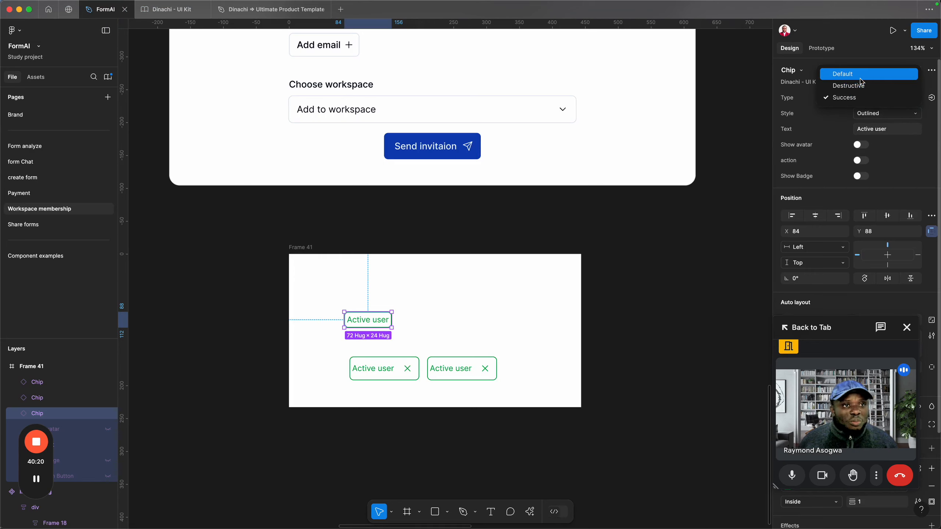
pyautogui.click(849, 74)
pyautogui.click(374, 310)
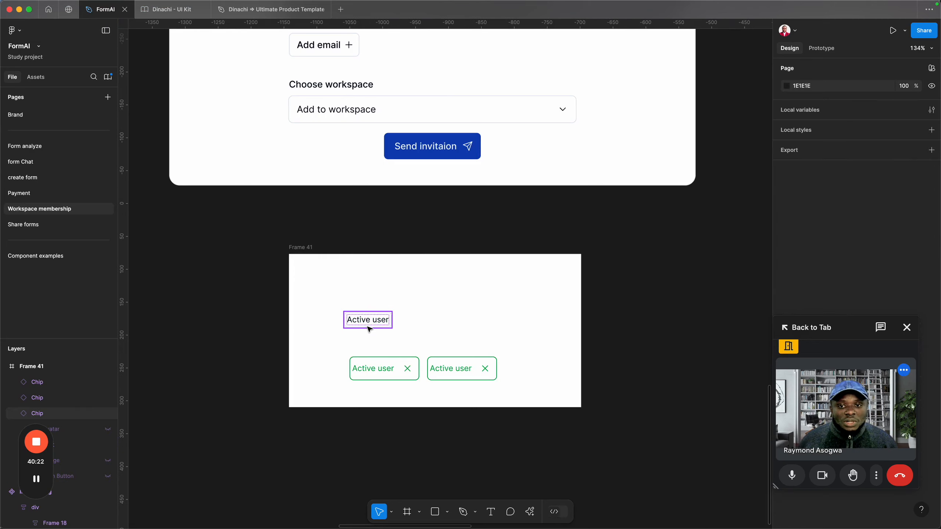
pyautogui.click(368, 327)
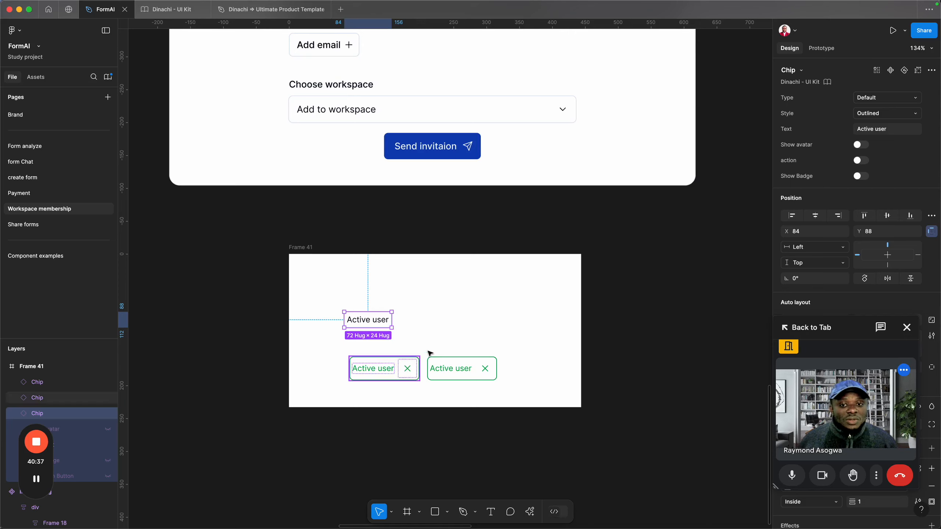
# - Show the avatar on the Default chip and set it to size xxs and type Fallback
pyautogui.click(861, 145)
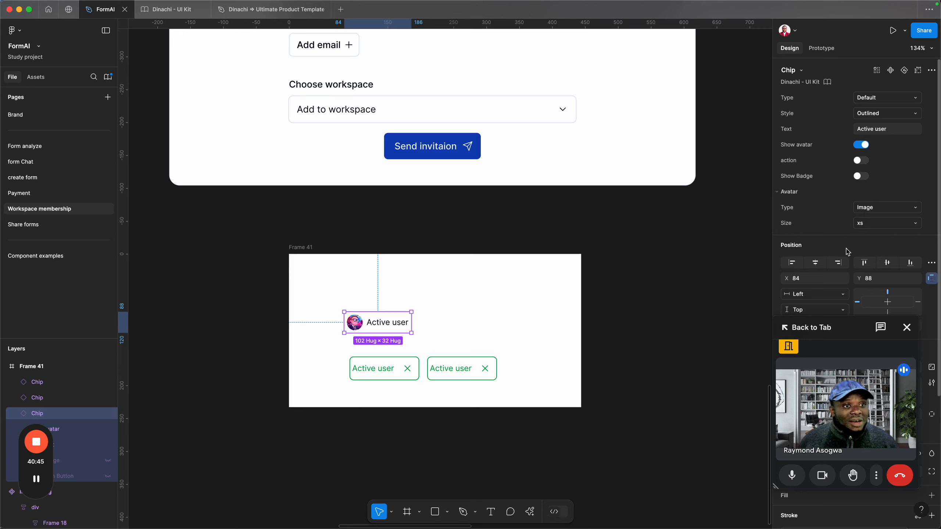
pyautogui.click(889, 224)
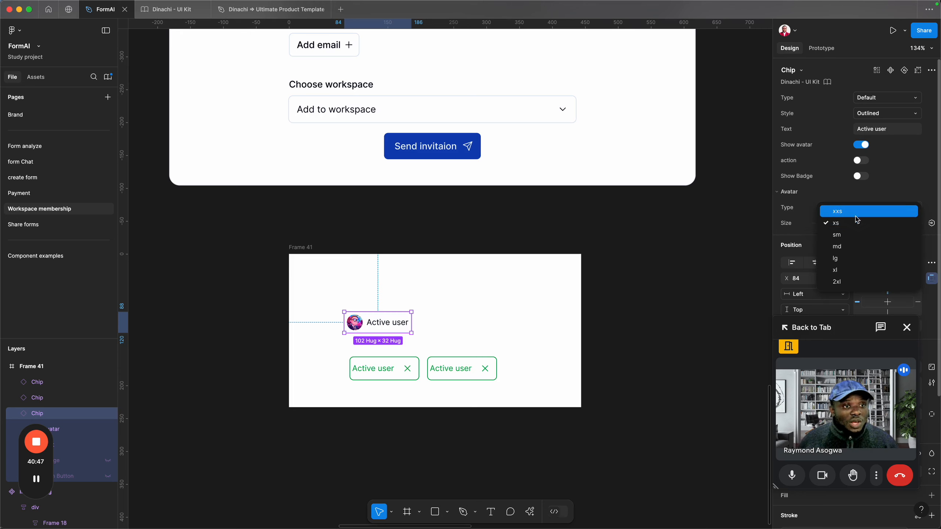
pyautogui.press('Return')
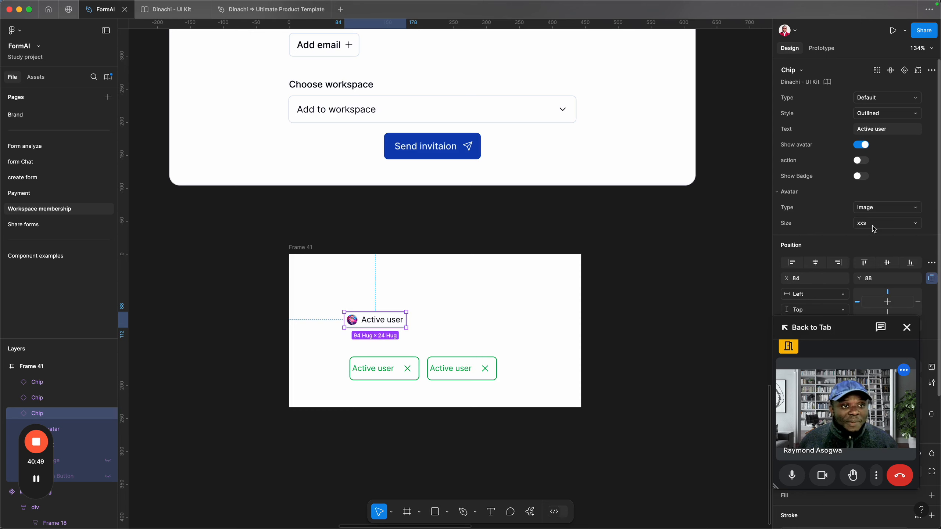
pyautogui.click(867, 208)
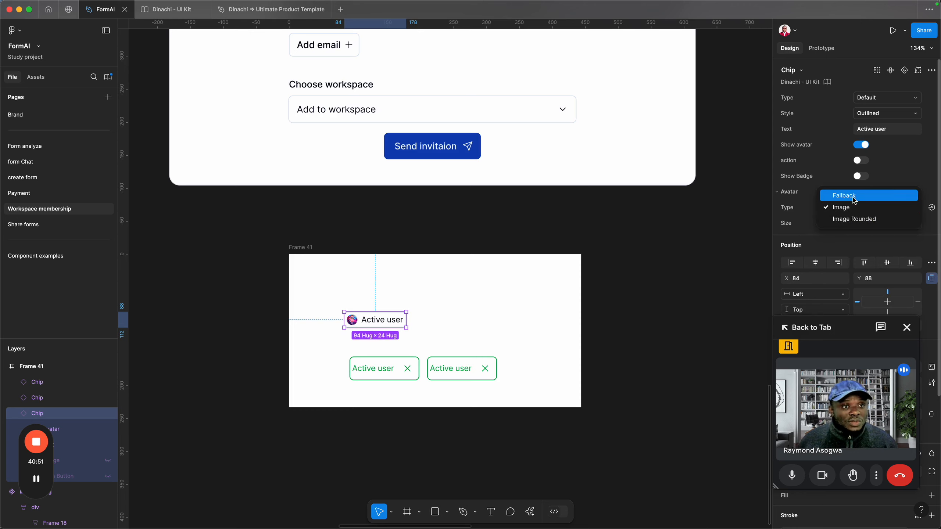
pyautogui.click(854, 201)
# - Replace the text of the chip with the fallback avatar with a person's first name
pyautogui.scroll(5, 324, 330)
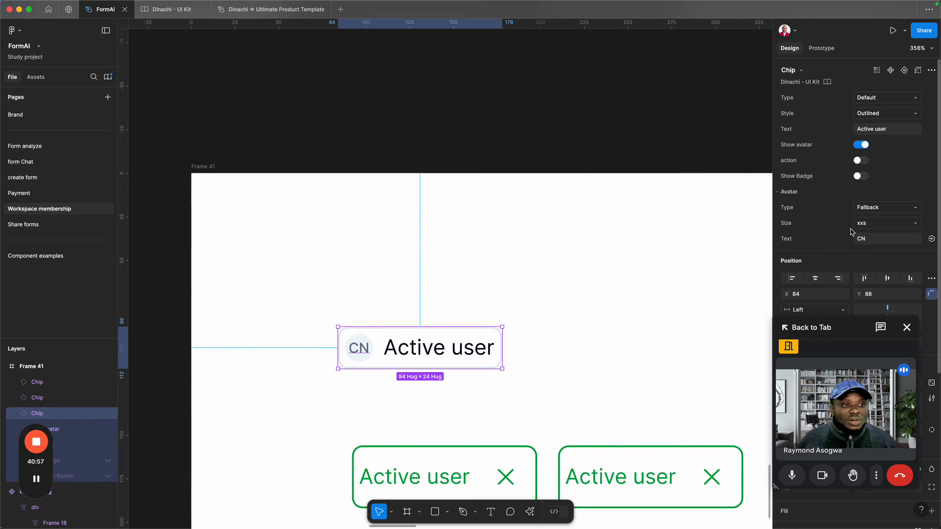
pyautogui.click(865, 129)
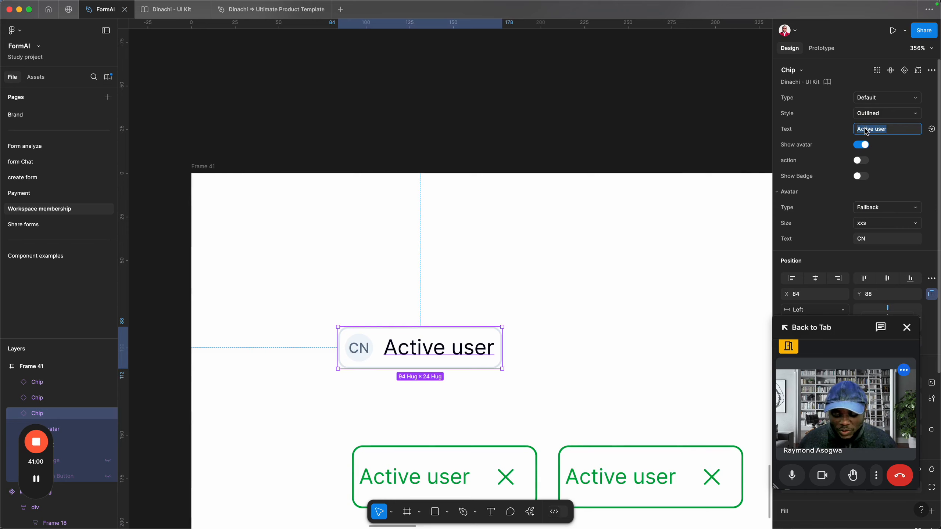
pyautogui.write('Raymond')
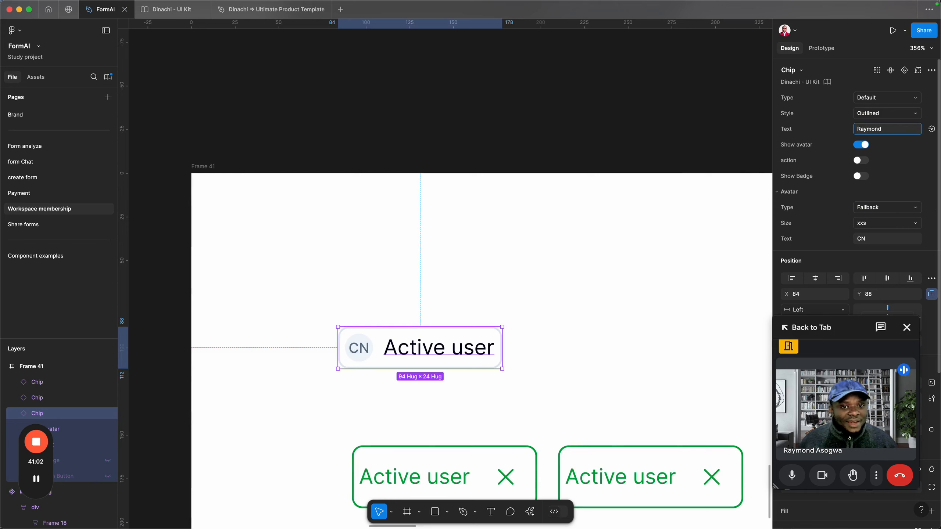
pyautogui.press('Return')
pyautogui.click(350, 387)
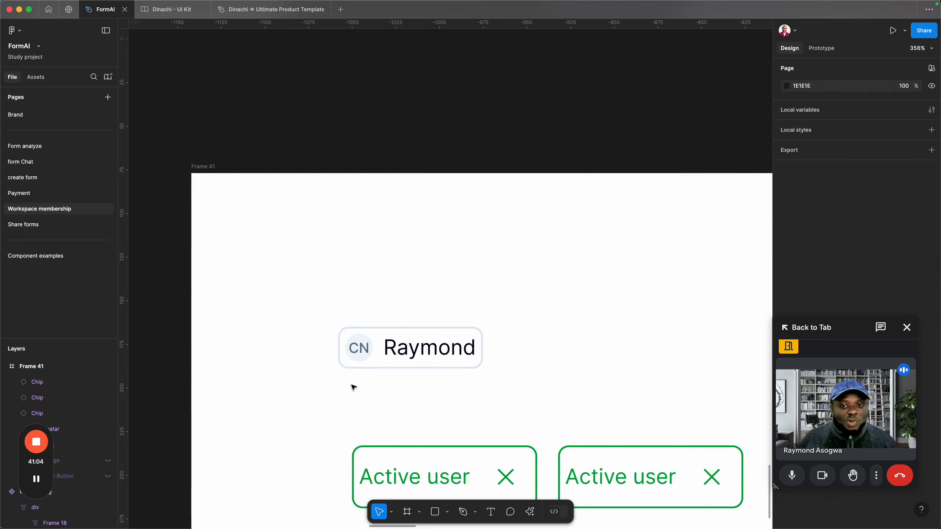
# - Duplicate the avatar chip beside the original at about X 172, Y 88 and change the copy's text to another person's first name
pyautogui.click(396, 354)
pyautogui.moveTo(401, 350); pyautogui.dragTo(556, 350)
pyautogui.click(883, 130)
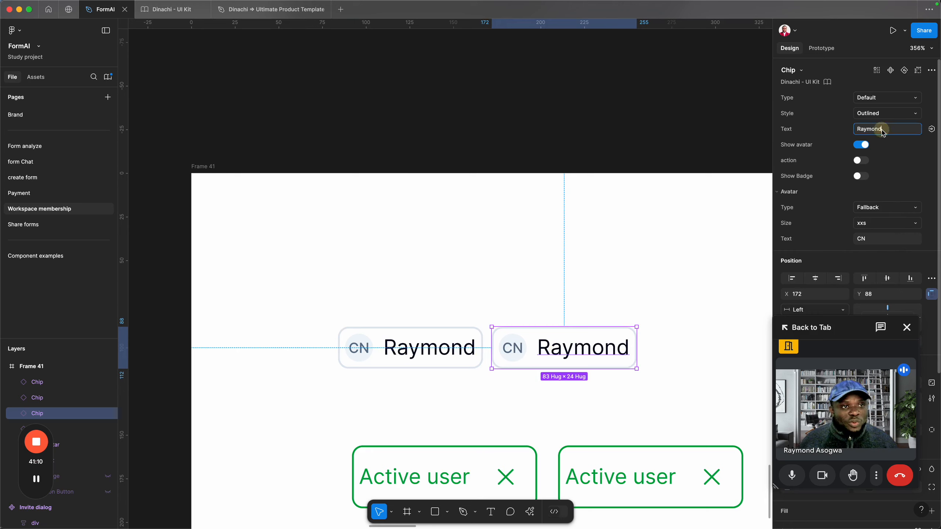
pyautogui.doubleClick(882, 130)
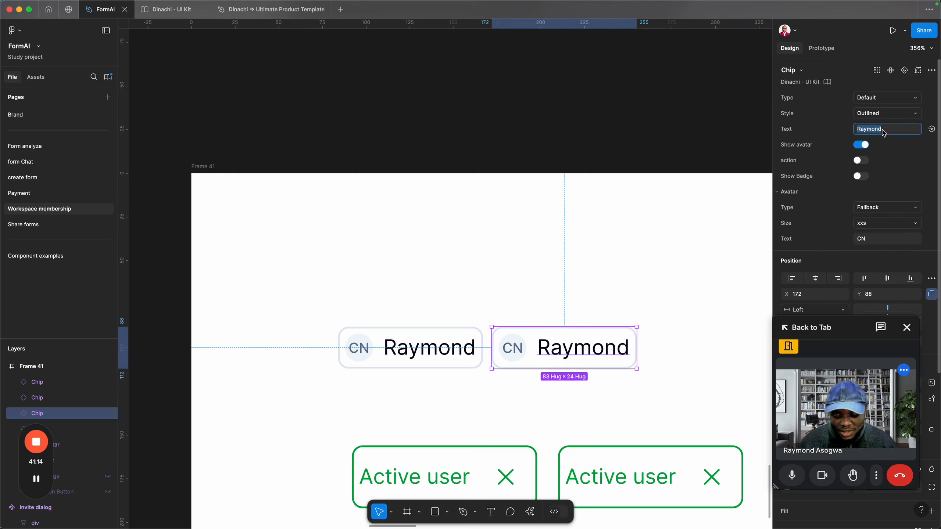
pyautogui.write('Greatful')
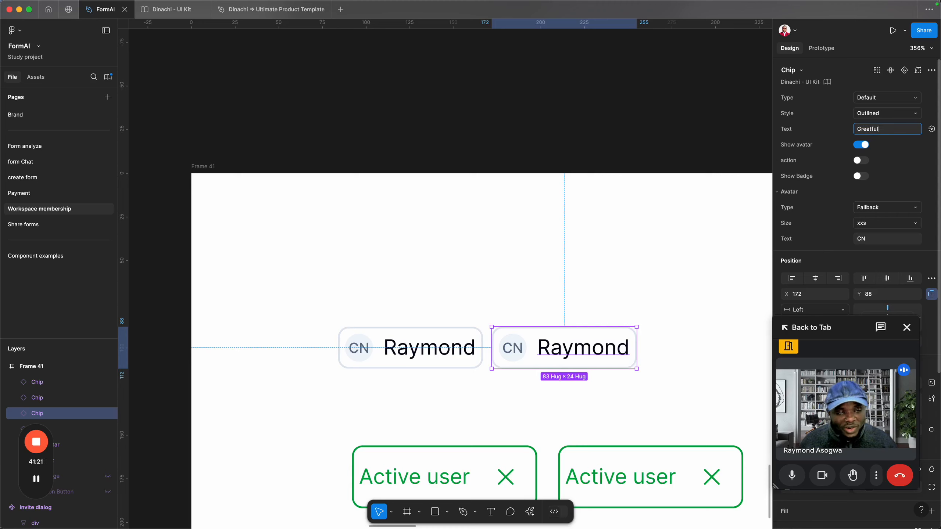
pyautogui.press('Return')
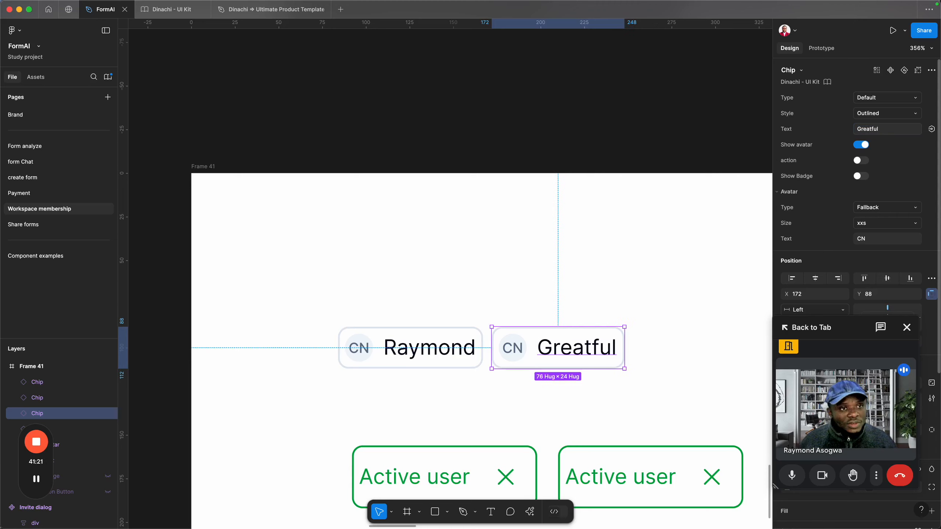
# - Set the avatar fallback text to "GR" on the copied chip and "RA" on the original chip
pyautogui.click(866, 238)
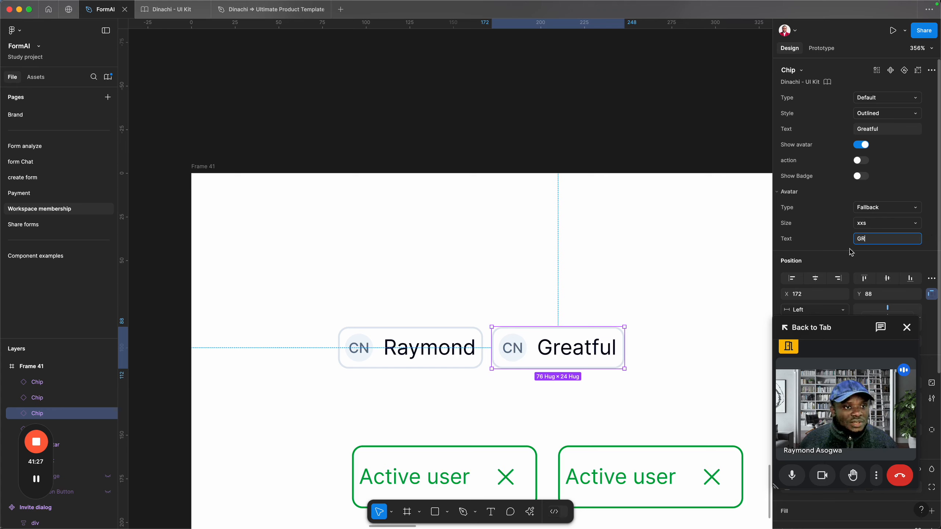
pyautogui.write('GR')
pyautogui.press('Return')
pyautogui.click(441, 330)
pyautogui.click(890, 245)
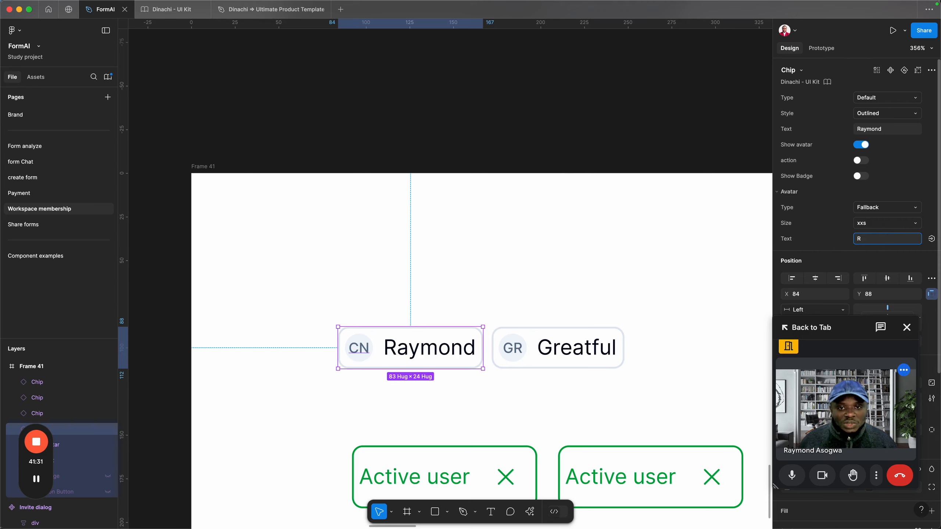
pyautogui.click(826, 239)
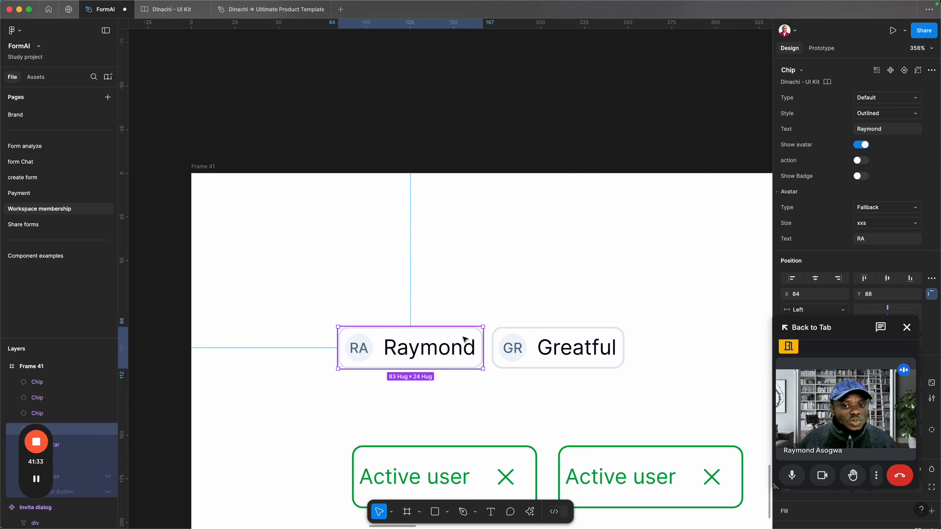
# - Move the two avatar chips up near the frame's top edge and the two action chips just below them at Y 56
pyautogui.click(450, 313)
pyautogui.moveTo(373, 298); pyautogui.dragTo(517, 244)
pyautogui.click(525, 407)
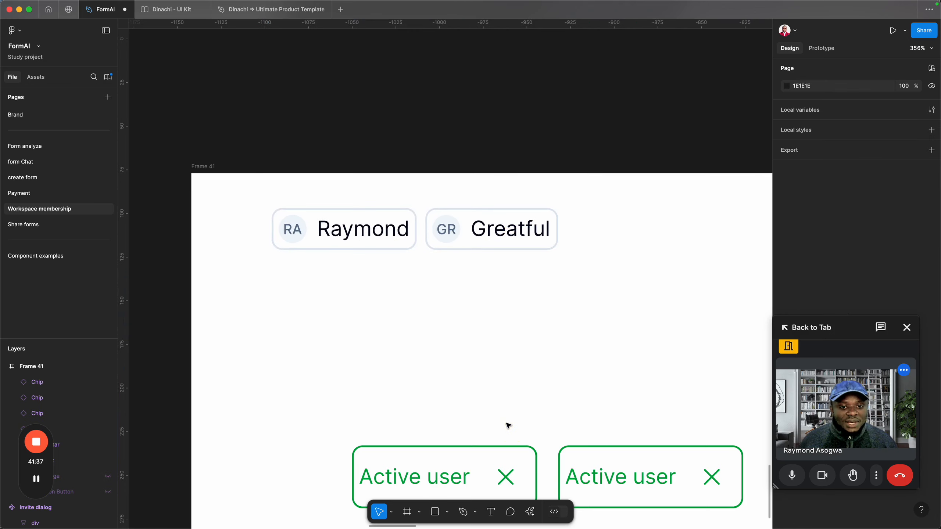
pyautogui.moveTo(507, 426); pyautogui.dragTo(522, 301)
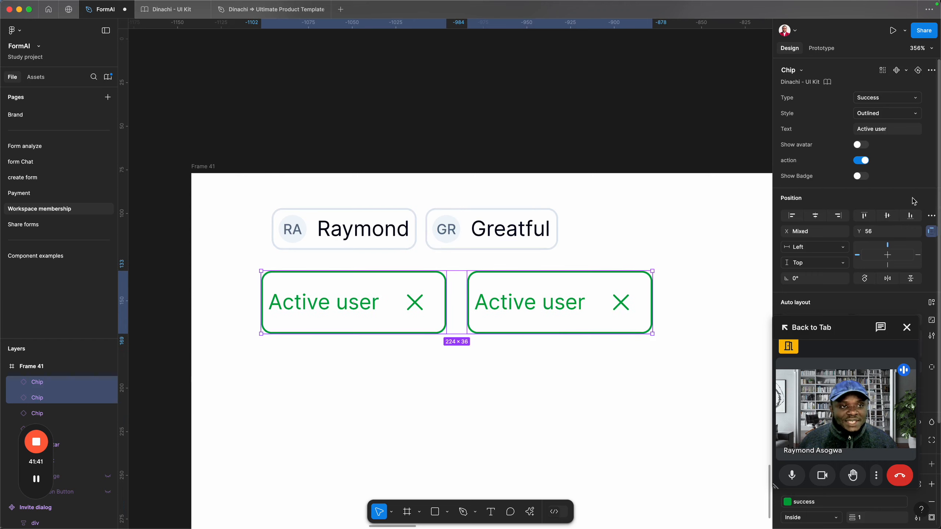
pyautogui.click(549, 420)
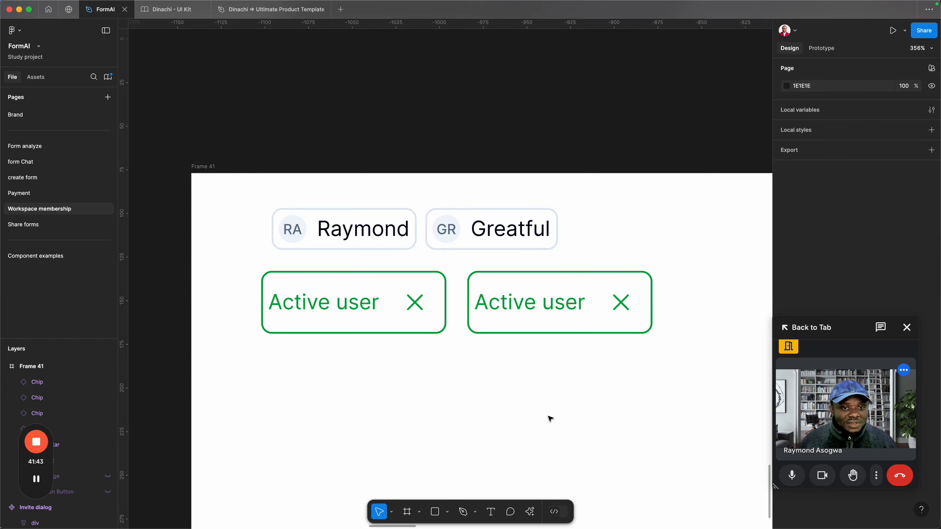
# - Set the icon button size of the left Active user chip to xss
pyautogui.click(414, 298)
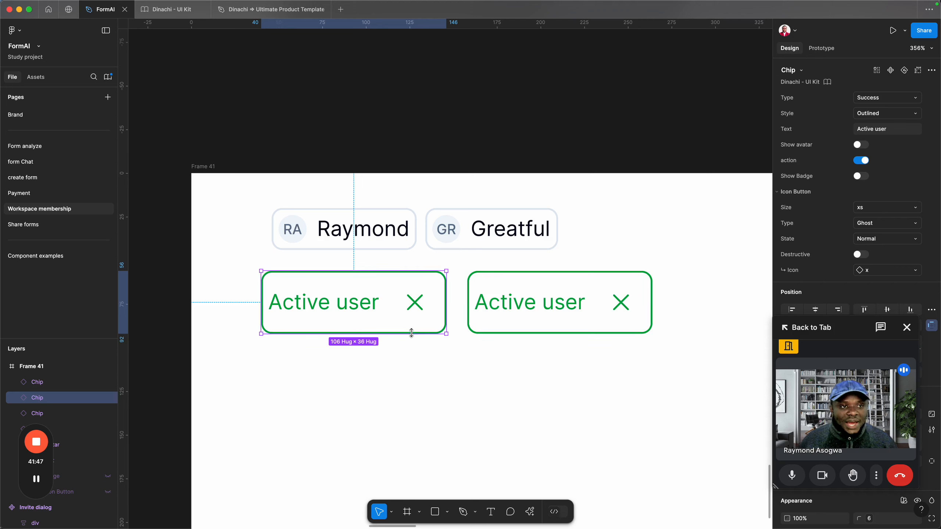
pyautogui.click(913, 210)
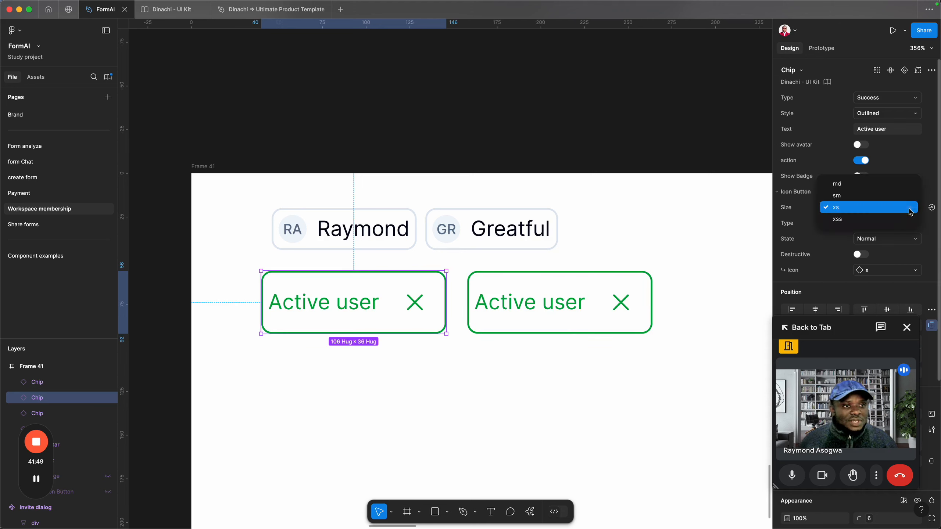
pyautogui.click(842, 220)
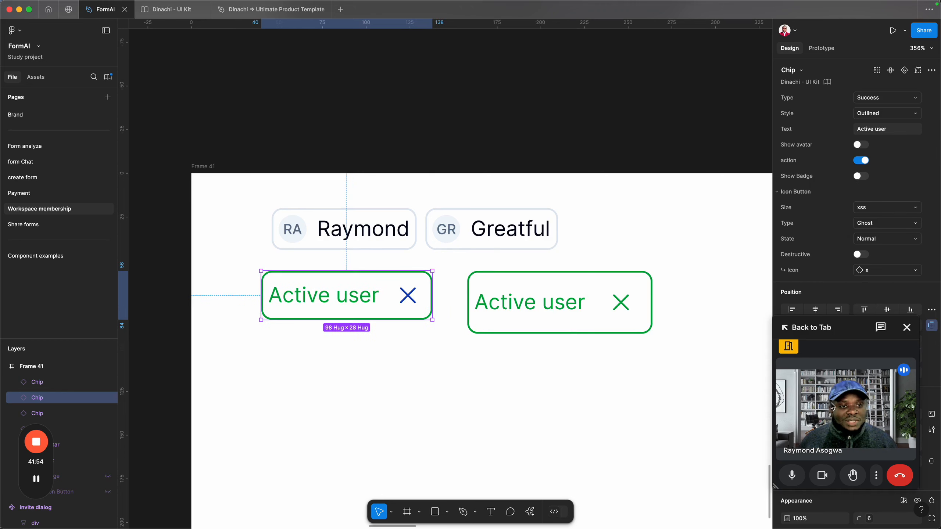
pyautogui.moveTo(852, 405); pyautogui.dragTo(685, 140)
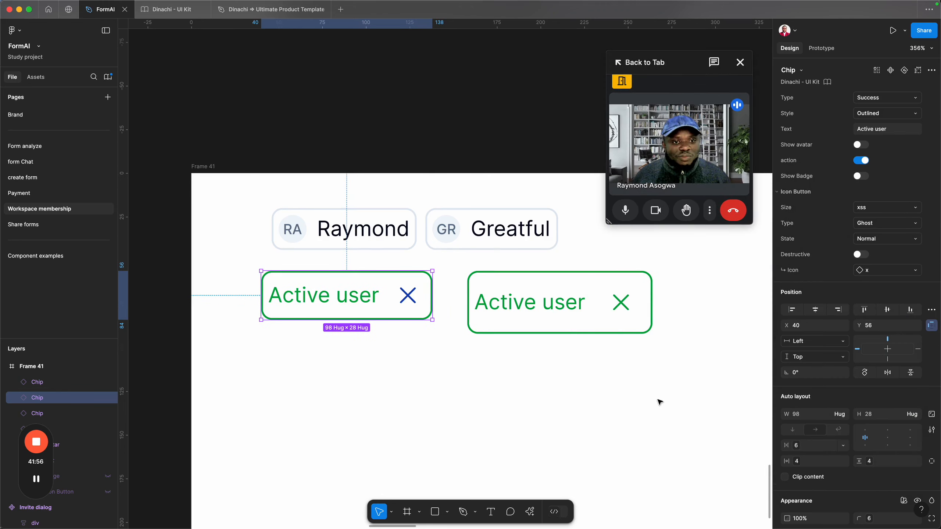
pyautogui.click(377, 322)
pyautogui.click(380, 302)
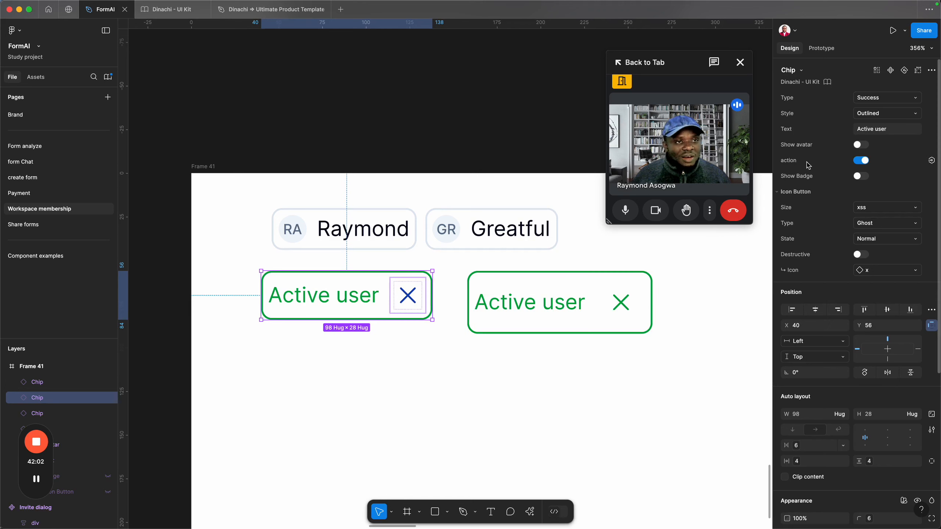
# - Replace the primary color in the left Active user chip with the UI Kit library's success color
pyautogui.scroll(-5, 829, 369)
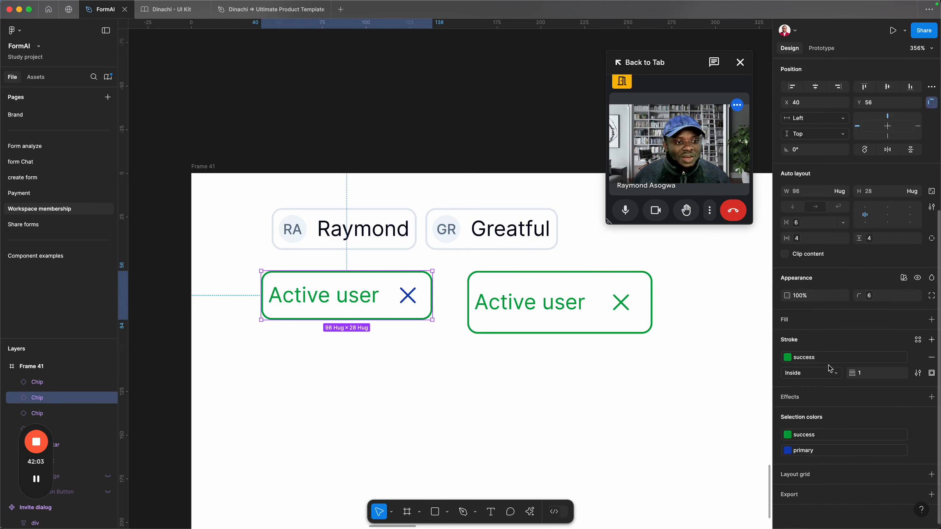
pyautogui.click(800, 450)
pyautogui.write('succ')
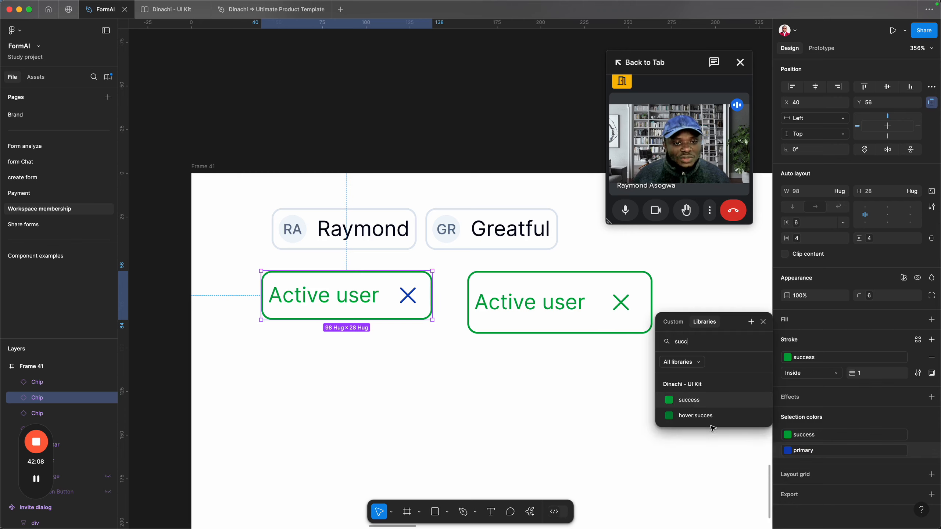
pyautogui.click(696, 399)
pyautogui.click(425, 405)
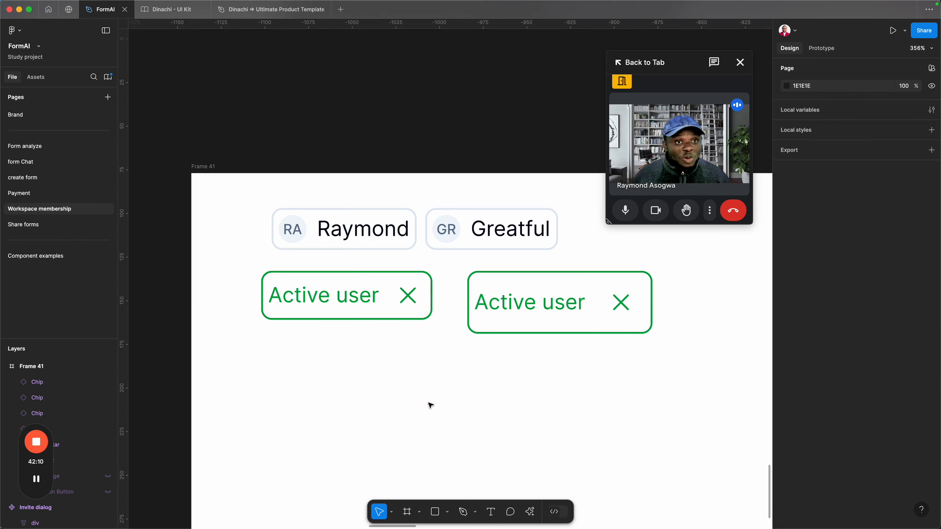
# - Inspect the Active user chip's main component in the Dinachi - UI Kit file and return to the FormAI file
pyautogui.click(320, 295)
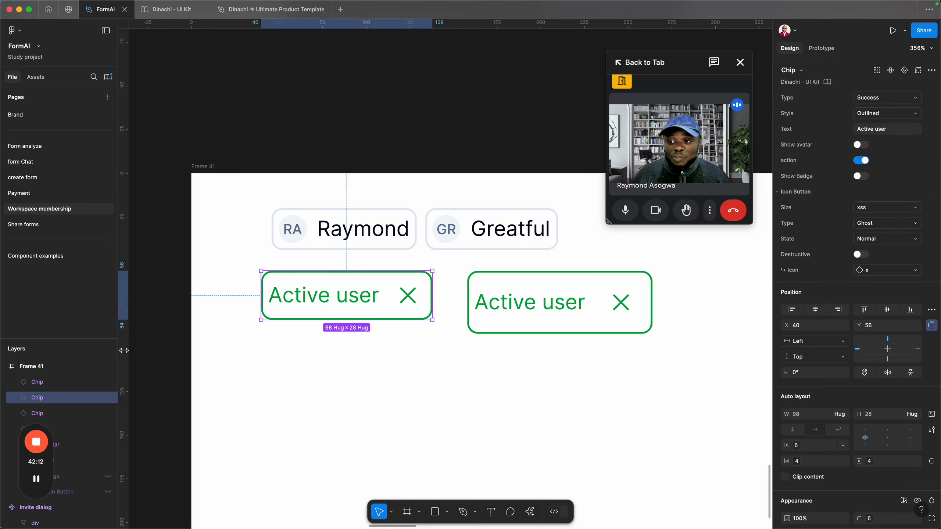
pyautogui.rightClick(314, 291)
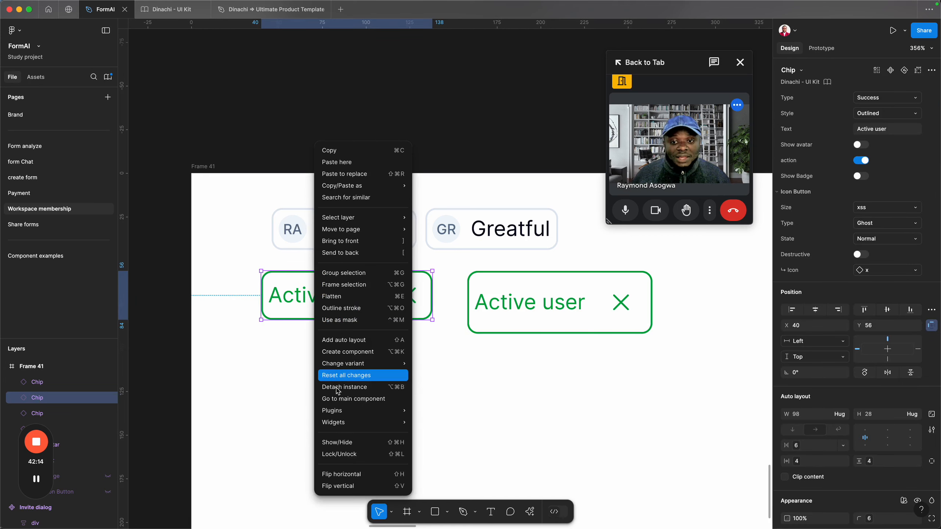
pyautogui.click(334, 399)
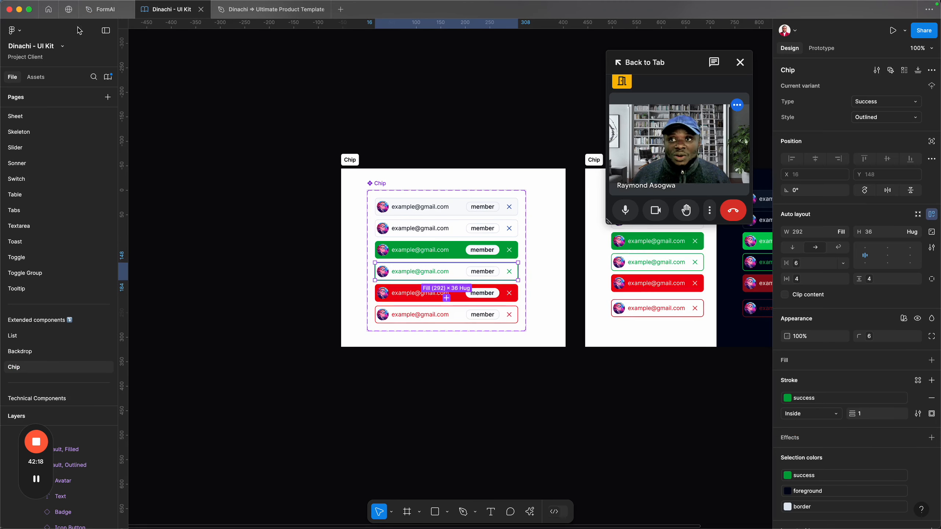
pyautogui.click(88, 16)
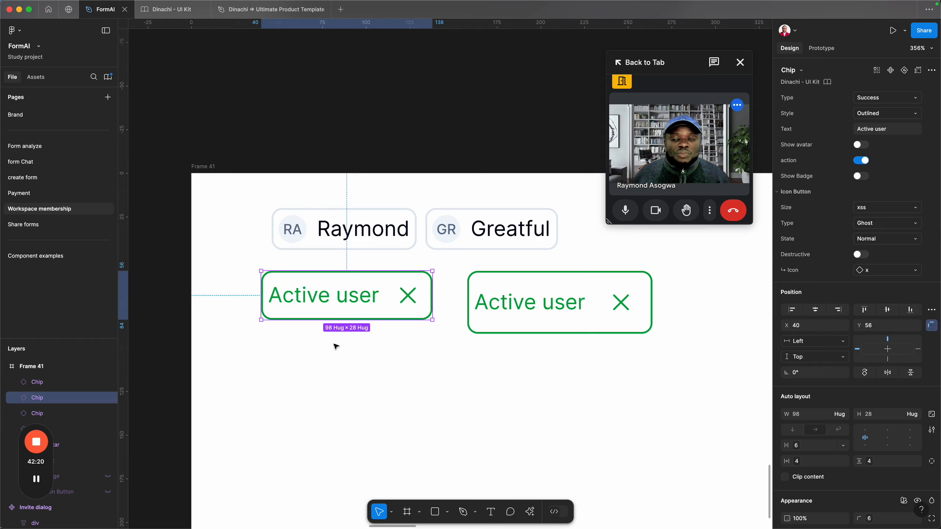
# - Move both avatar chips up closer to the frame's top edge, placing the "GR" chip at about X 132, Y 15
pyautogui.scroll(-3, 362, 366)
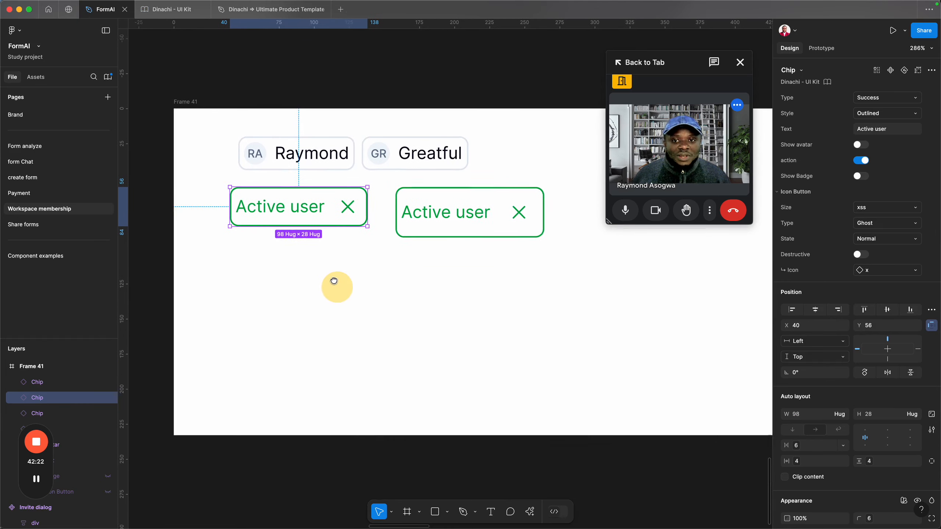
pyautogui.scroll(2, 378, 315)
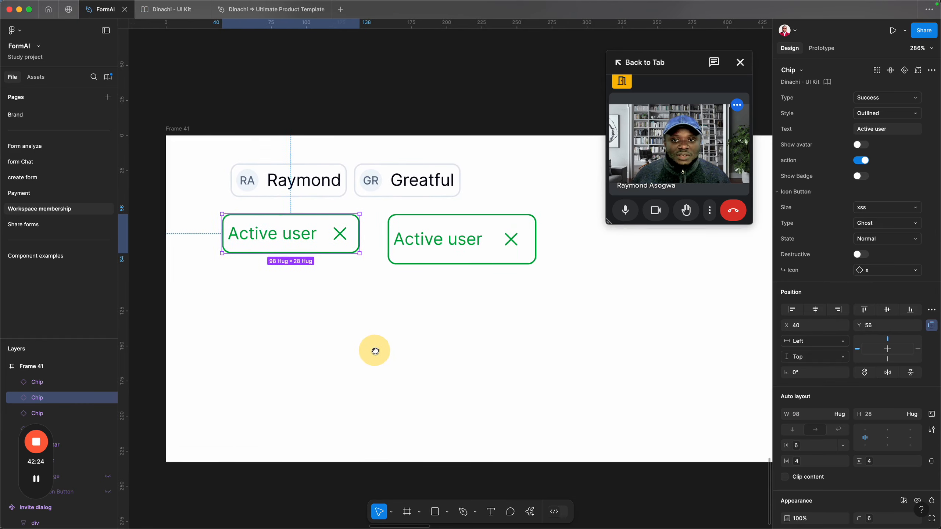
pyautogui.moveTo(315, 189); pyautogui.dragTo(290, 178)
pyautogui.moveTo(436, 189); pyautogui.dragTo(431, 172)
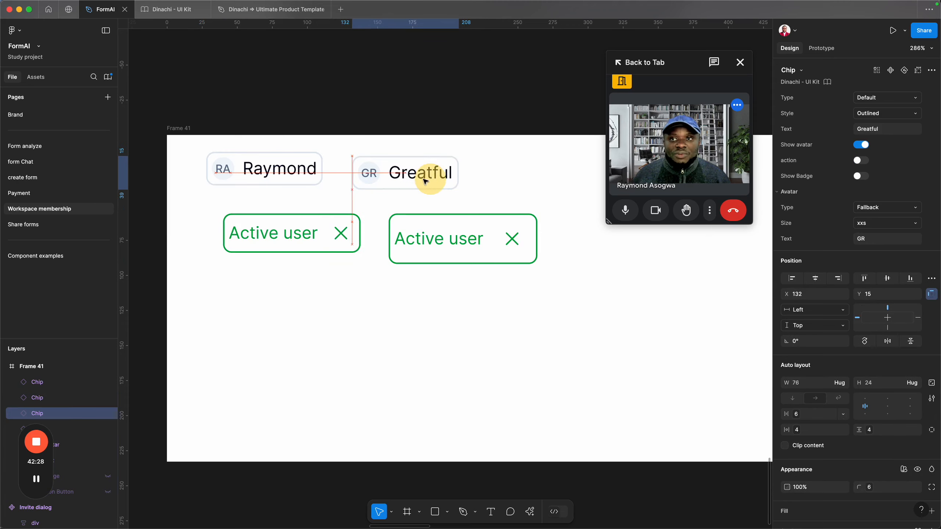
# - In the Dinachi - UI Kit file, draw a frame of about 590 × 305 below the Chip component set and name it "New component"
pyautogui.click(173, 14)
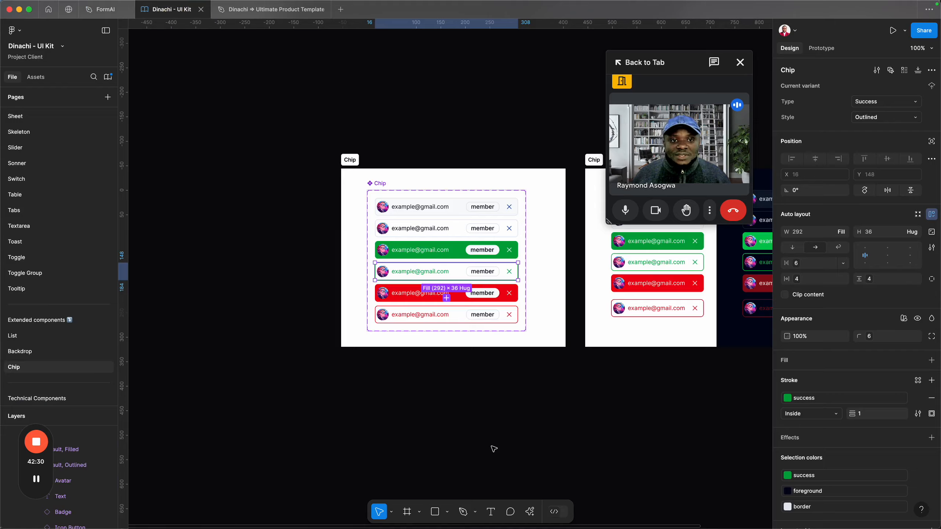
pyautogui.moveTo(492, 448); pyautogui.dragTo(357, 355)
pyautogui.press('f')
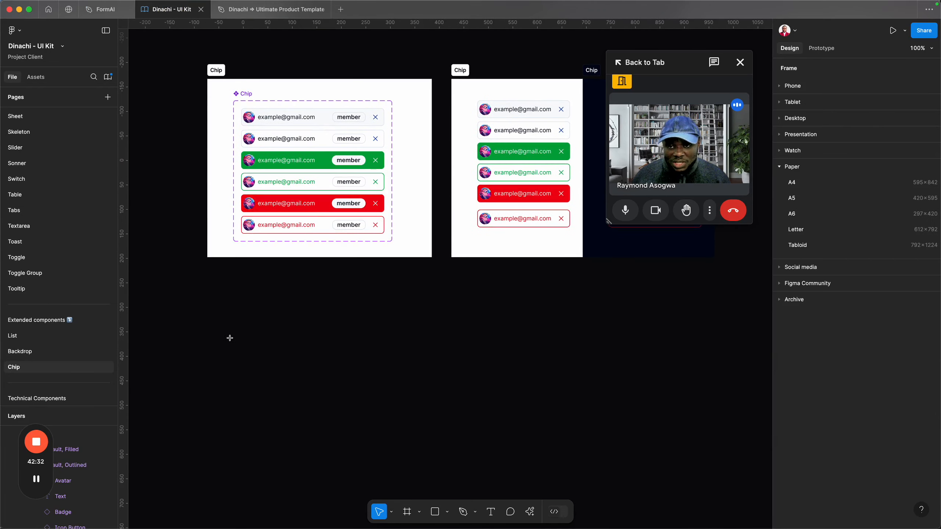
pyautogui.moveTo(213, 317); pyautogui.dragTo(500, 464)
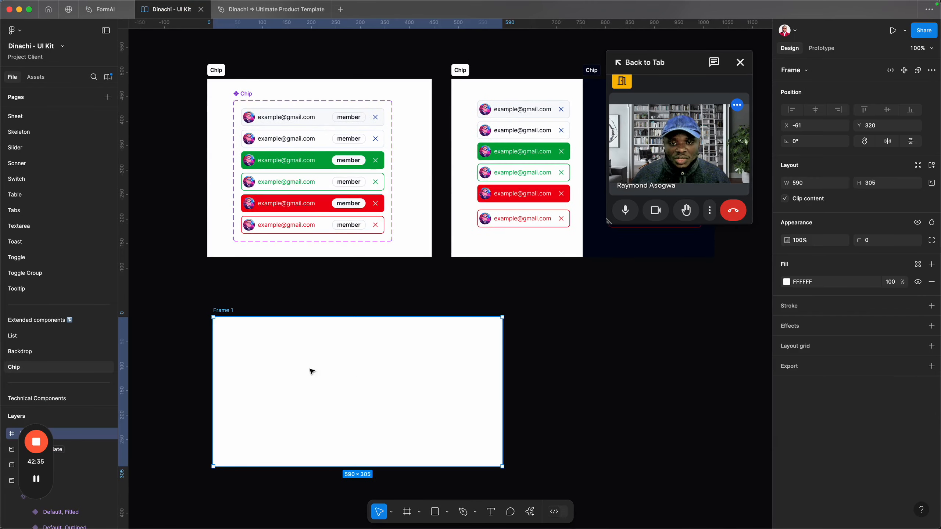
pyautogui.doubleClick(227, 311)
pyautogui.write('New component')
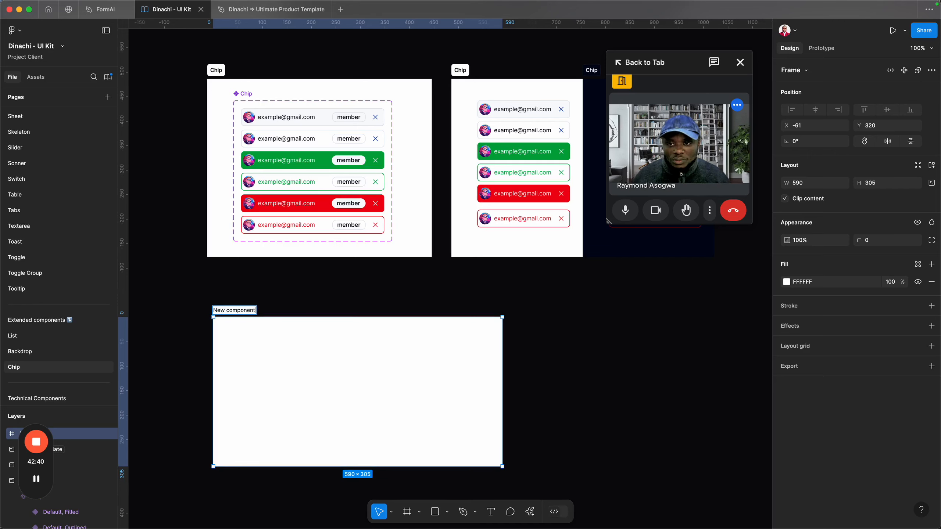
pyautogui.press('Return')
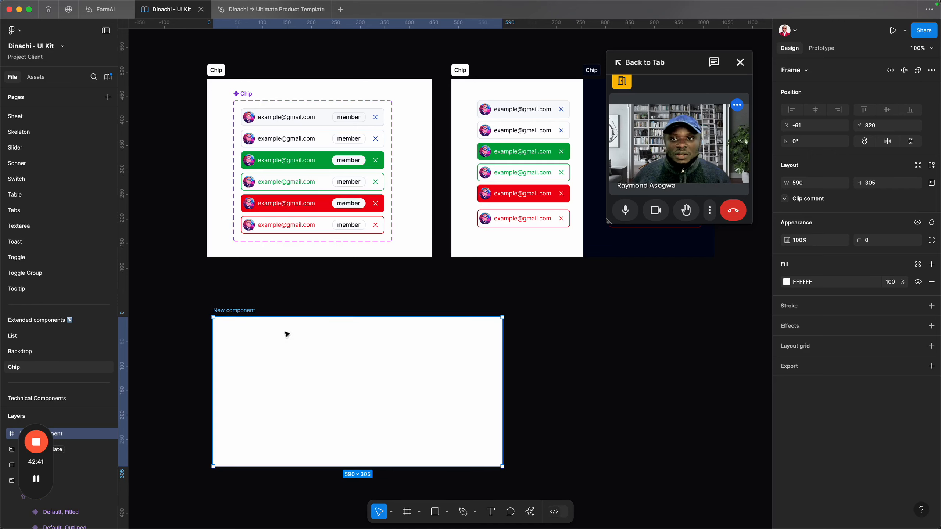
# - Copy the email text from the topmost Chip variant into the New component frame at about X 93, Y 100
pyautogui.scroll(3, 200, 379)
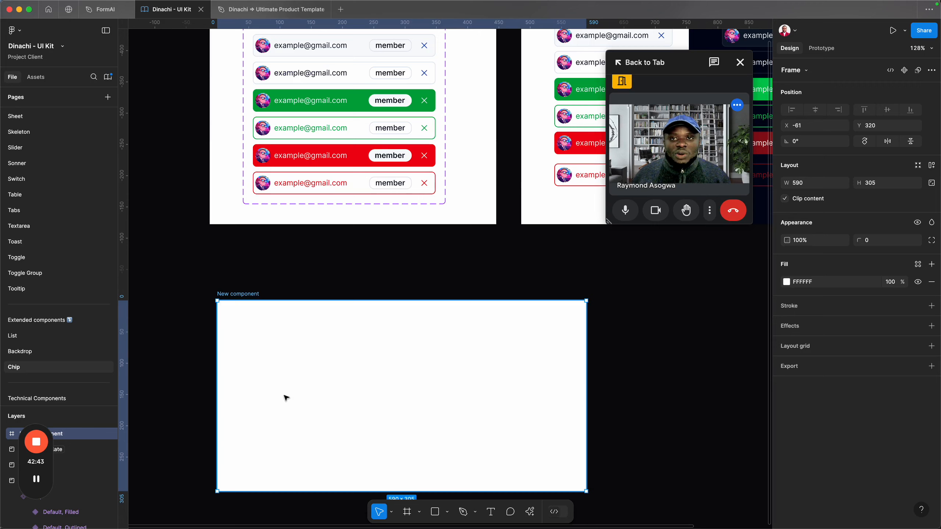
pyautogui.keyDown('super'); pyautogui.click(300, 50); pyautogui.keyUp('super')
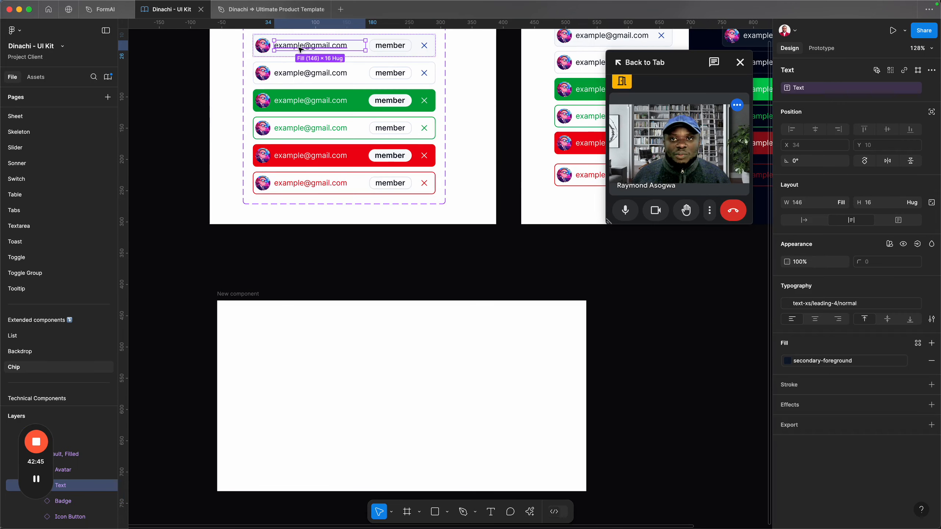
pyautogui.press('super+c')
pyautogui.click(281, 363)
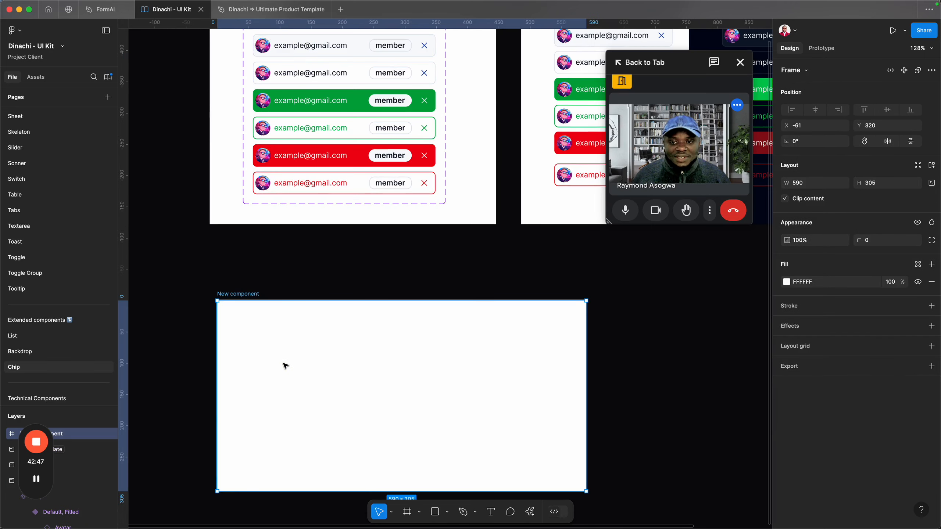
pyautogui.press('super+v')
pyautogui.moveTo(280, 313); pyautogui.dragTo(317, 368)
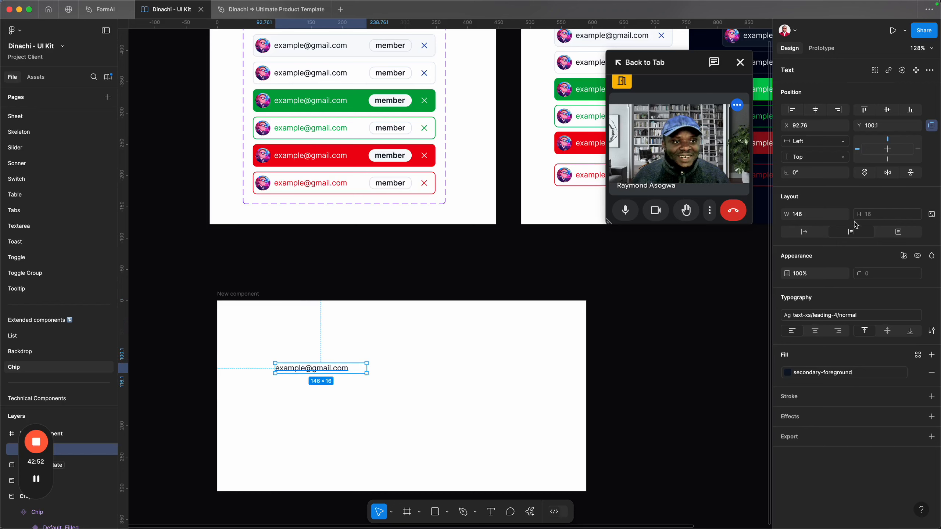
# - Set the copied email text to auto width and move it to about X 171, Y 113 in the frame
pyautogui.click(807, 233)
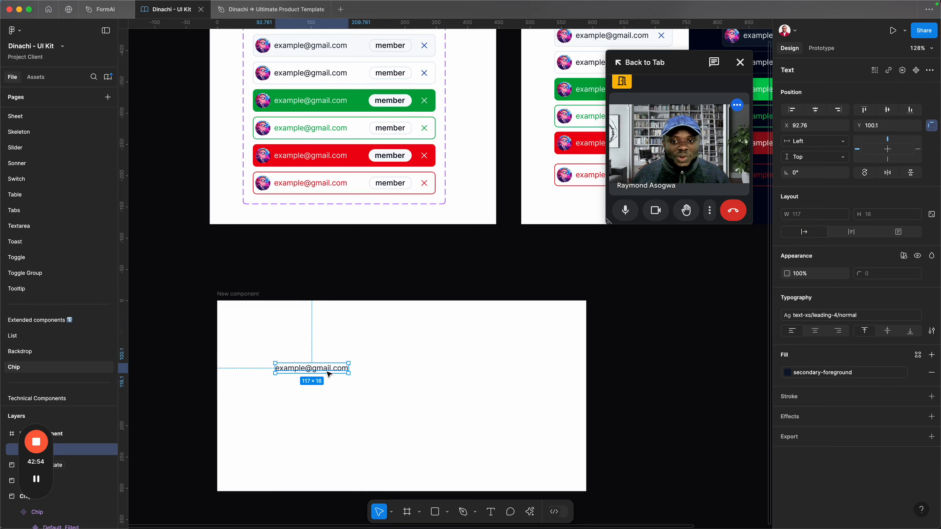
pyautogui.click(395, 387)
pyautogui.moveTo(320, 372); pyautogui.dragTo(369, 383)
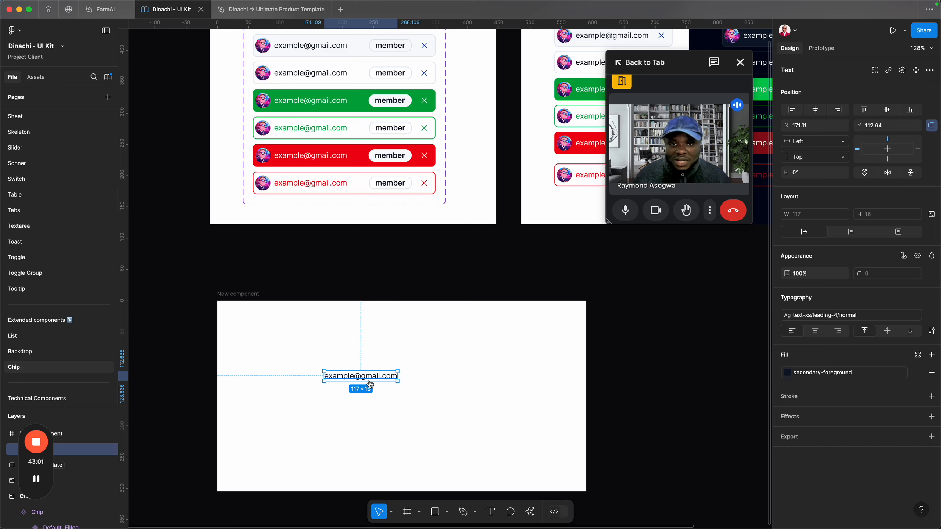
# - Switch to the Material UI documentation in the browser, look through its component list and open the Badge page
pyautogui.press('super+Tab')
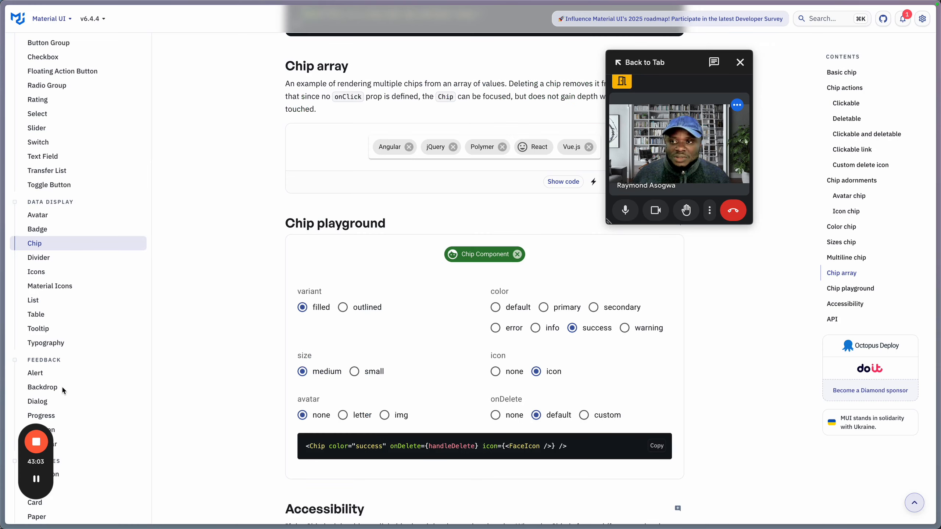
pyautogui.scroll(-5, 37, 271)
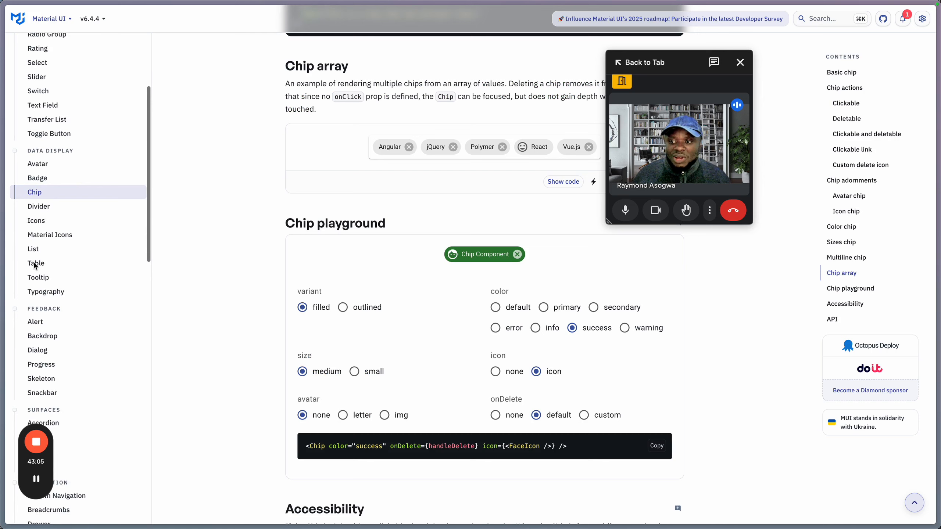
pyautogui.scroll(-4, 40, 274)
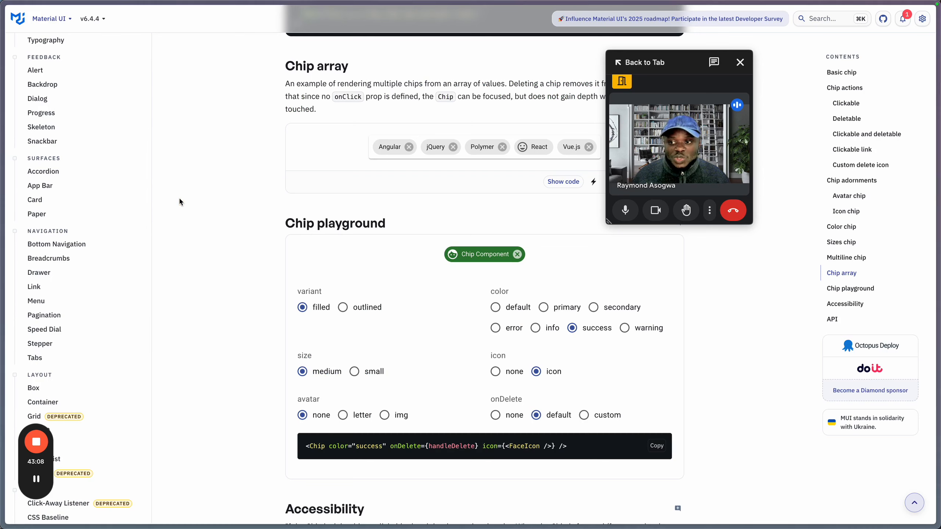
pyautogui.scroll(4, 78, 222)
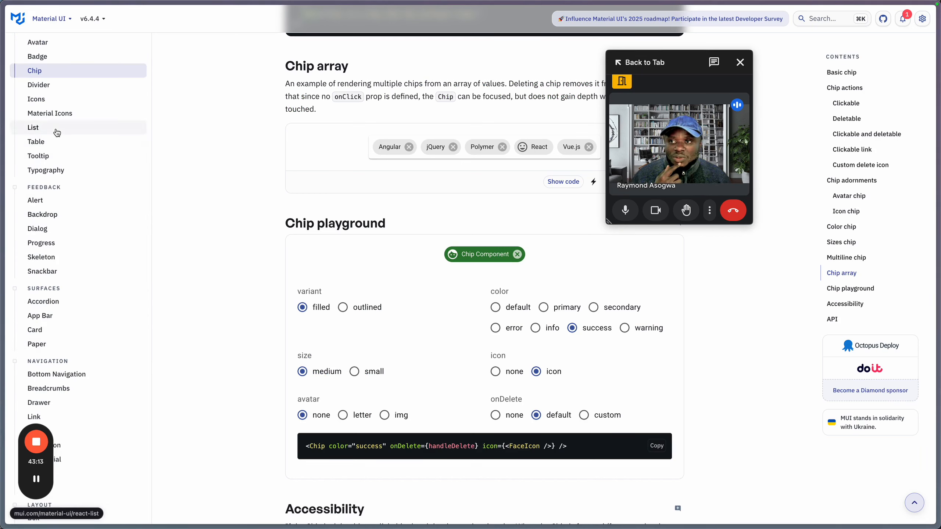
pyautogui.scroll(1, 56, 128)
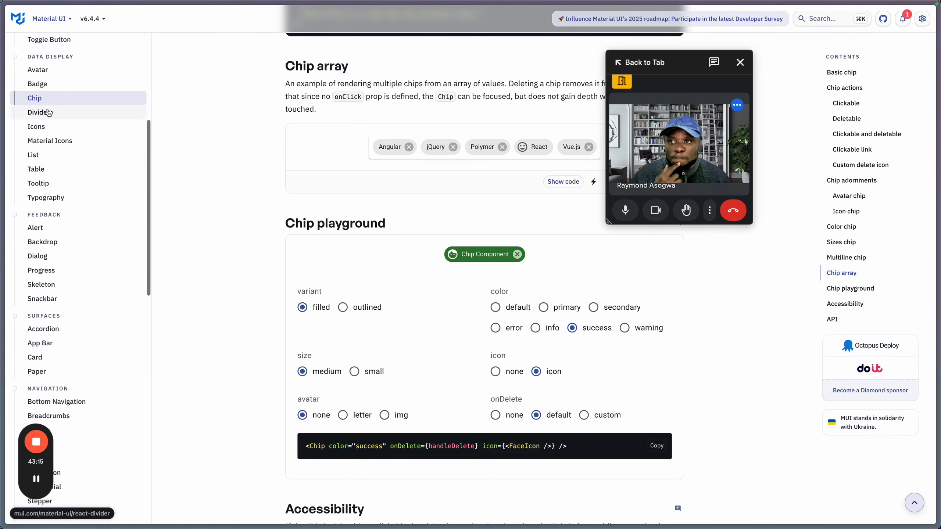
pyautogui.click(44, 84)
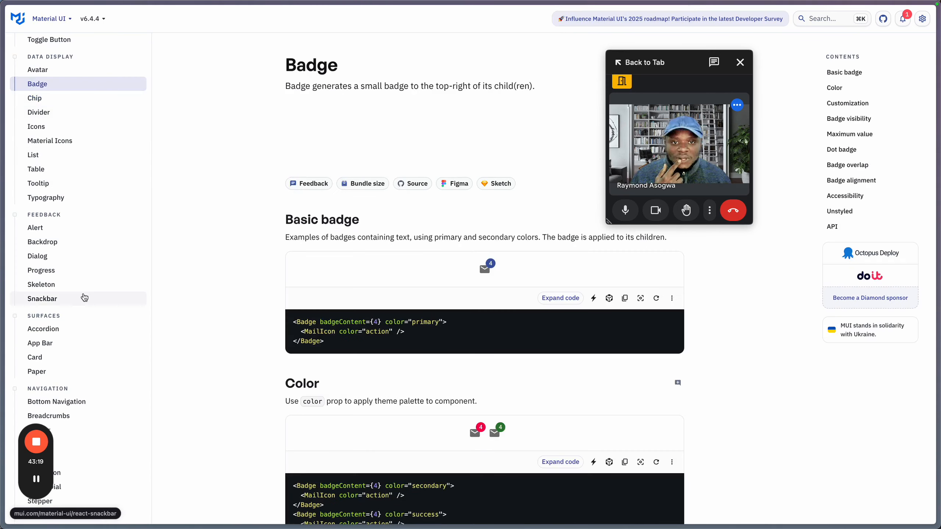
# - Examine the basic, color, customization and visibility examples on the Badge page
pyautogui.scroll(-1, 423, 319)
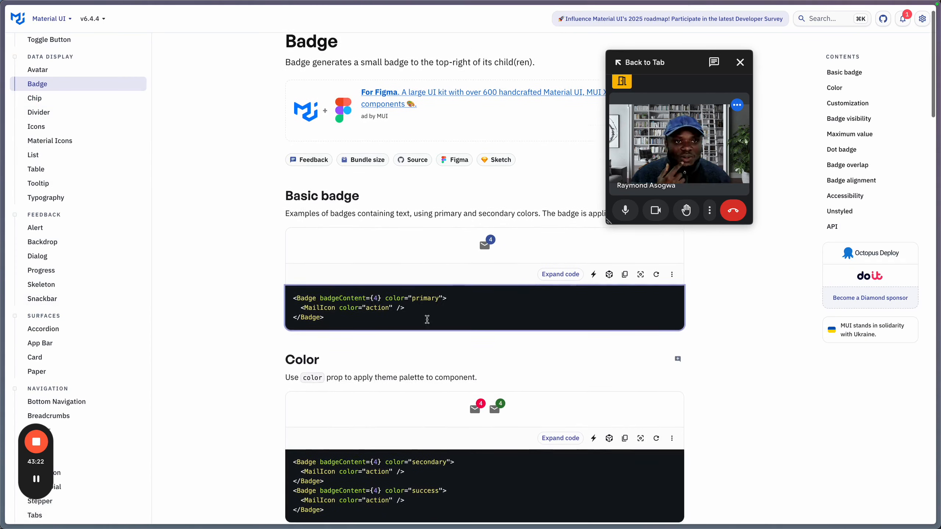
pyautogui.scroll(-1, 427, 319)
pyautogui.moveTo(690, 71); pyautogui.dragTo(907, 449)
pyautogui.scroll(-3, 459, 340)
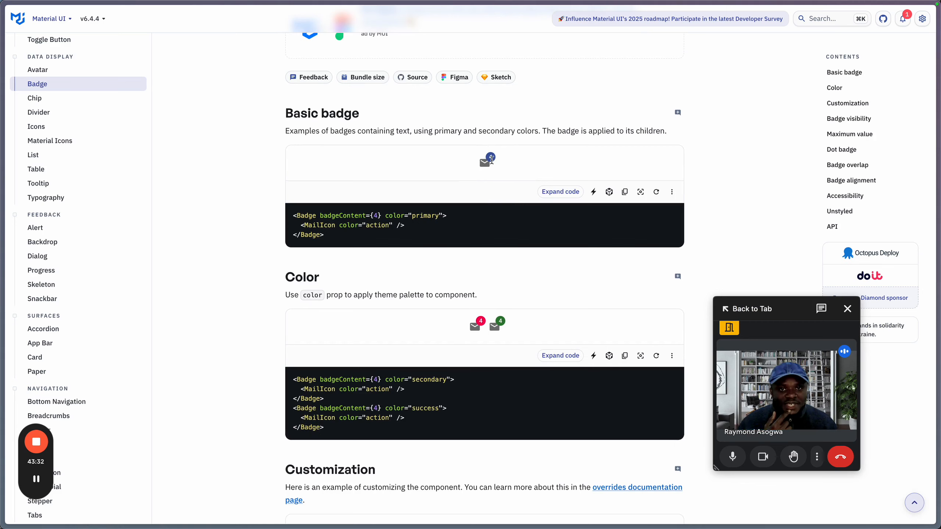
pyautogui.scroll(-7, 492, 389)
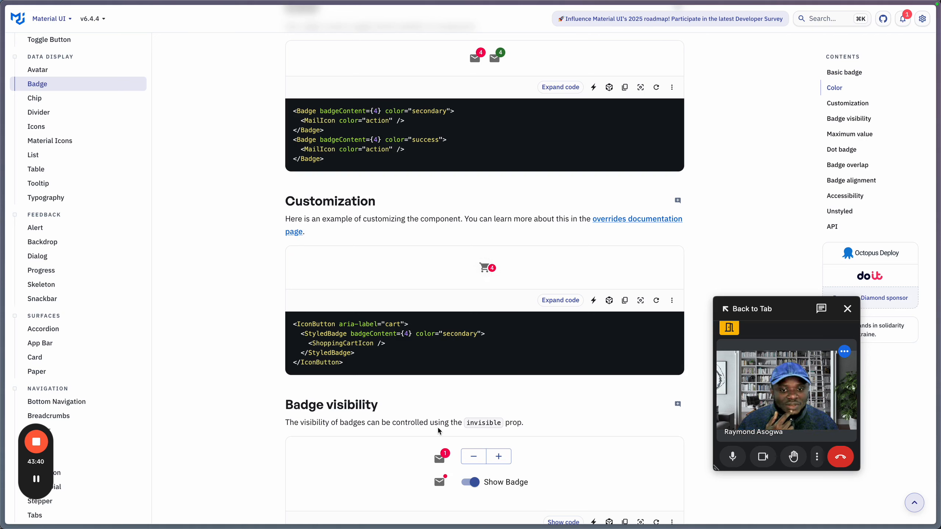
# - Try the Badge visibility demo by changing the counter and switching Show Badge off and on
pyautogui.scroll(-2, 438, 430)
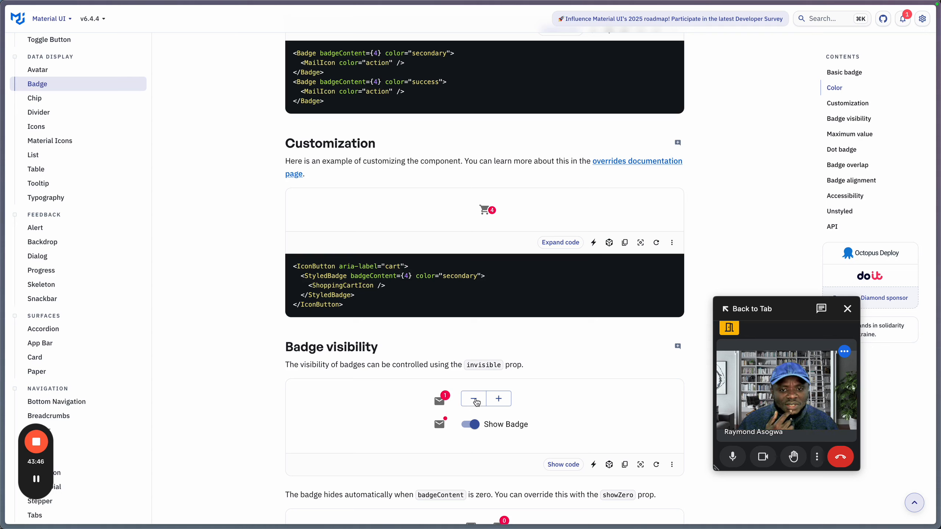
pyautogui.click(473, 398)
pyautogui.click(498, 399)
pyautogui.click(498, 399)
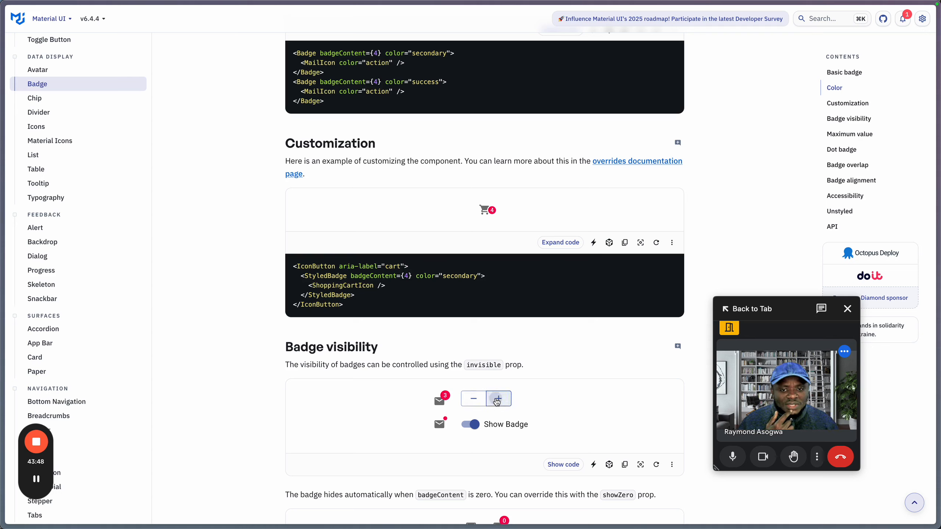
pyautogui.click(498, 399)
pyautogui.click(498, 399)
pyautogui.click(498, 400)
pyautogui.click(498, 399)
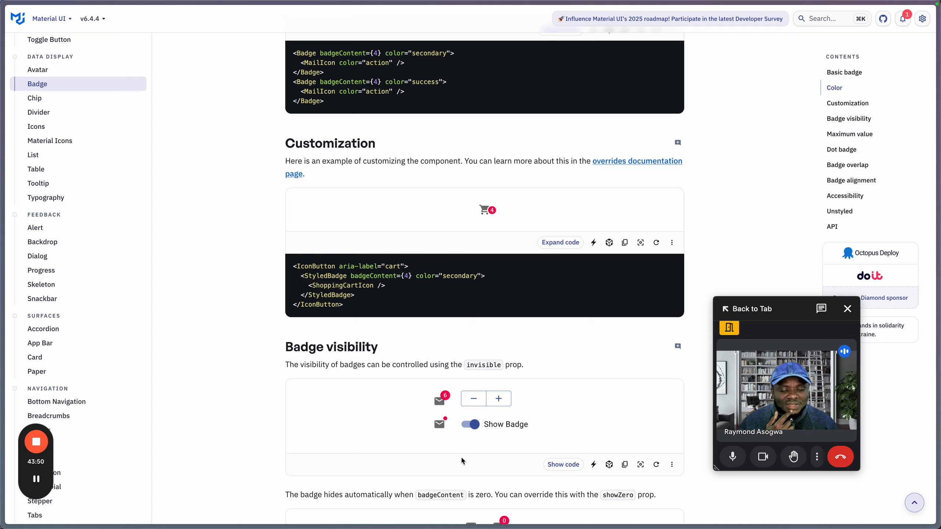
pyautogui.click(479, 427)
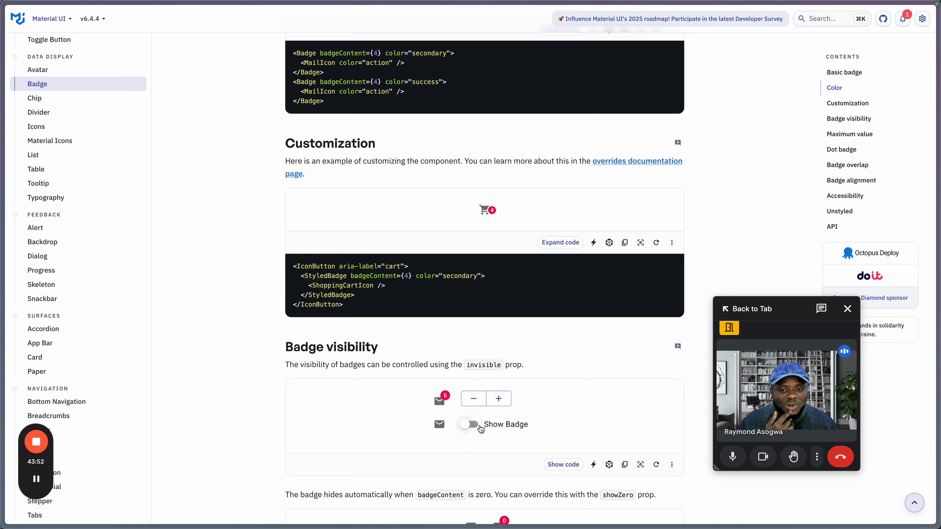
pyautogui.click(480, 426)
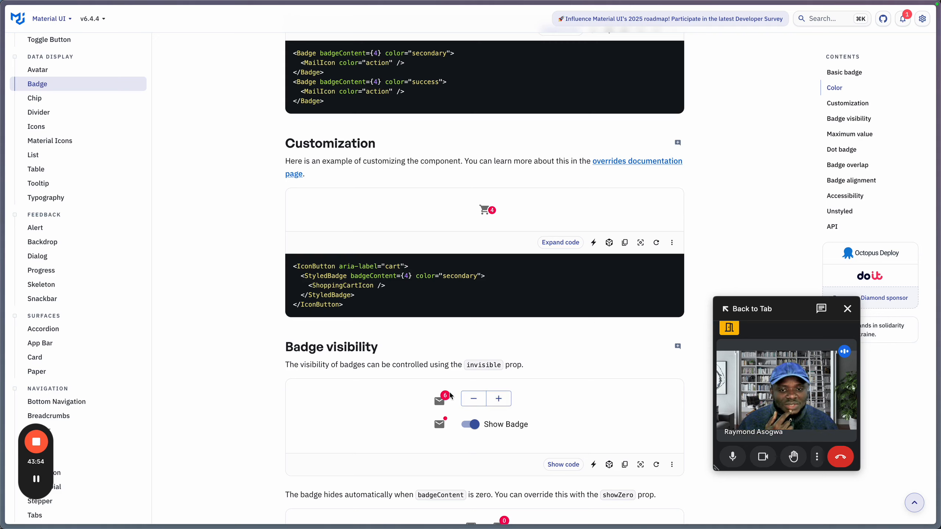
# - Examine the maximum value, dot badge, overlap and alignment examples on the Badge page
pyautogui.scroll(-10, 421, 433)
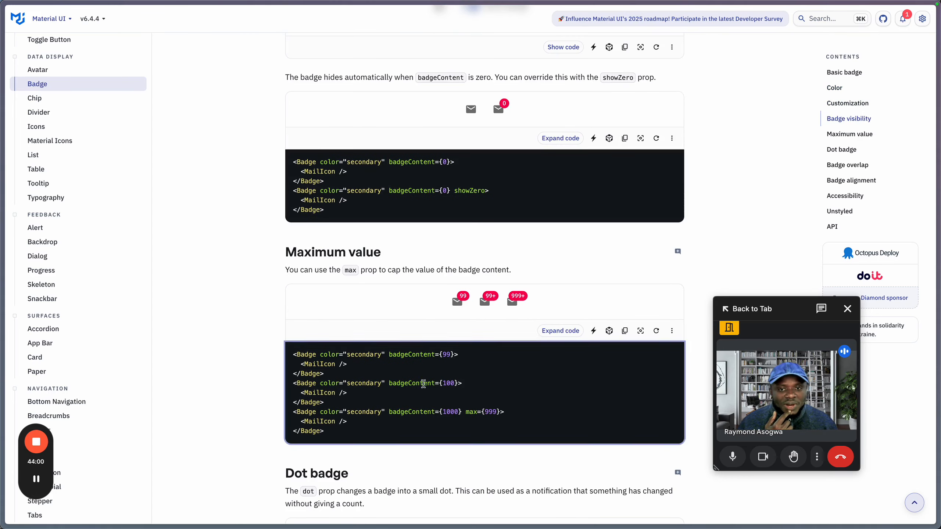
pyautogui.scroll(-8, 422, 383)
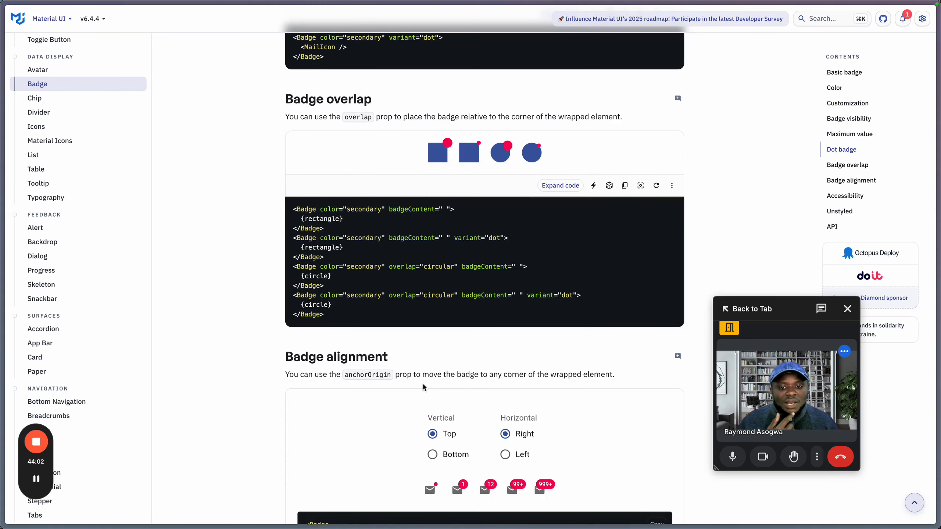
pyautogui.scroll(-1, 424, 387)
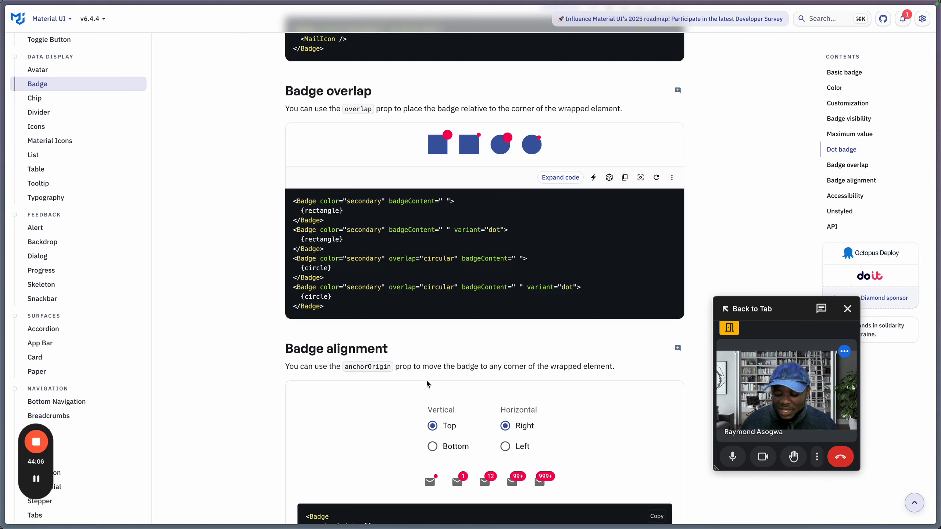
# - In Figma, duplicate the frame's email text to about X 10.5, Y 46 and replace the copy with the lines "Icon", "Badge" and "Text"
pyautogui.press('super+Tab')
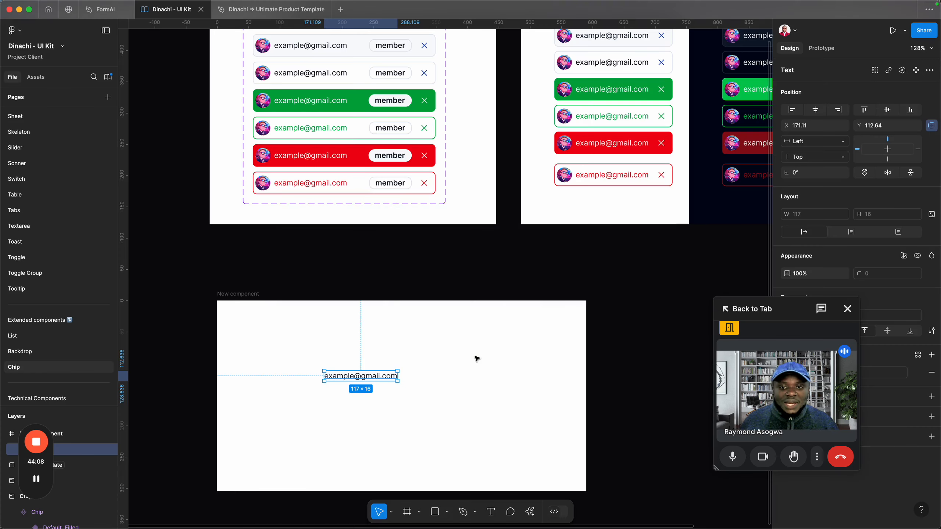
pyautogui.moveTo(363, 380); pyautogui.dragTo(261, 337)
pyautogui.doubleClick(261, 337)
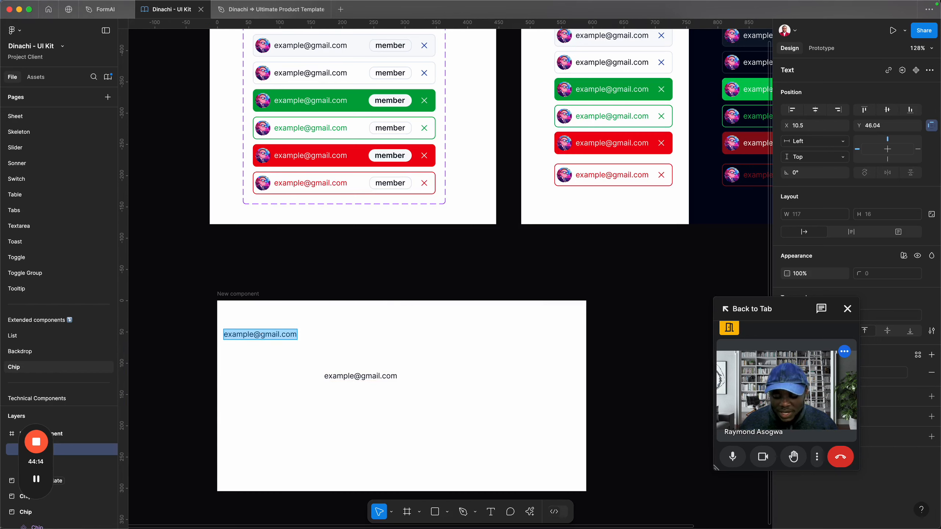
pyautogui.press('BackSpace')
pyautogui.write('Icon')
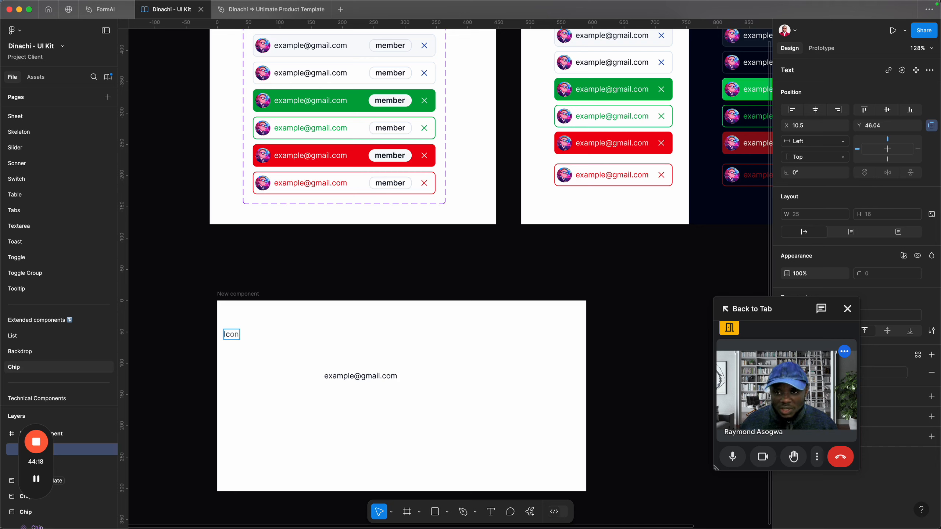
pyautogui.write(' Badge')
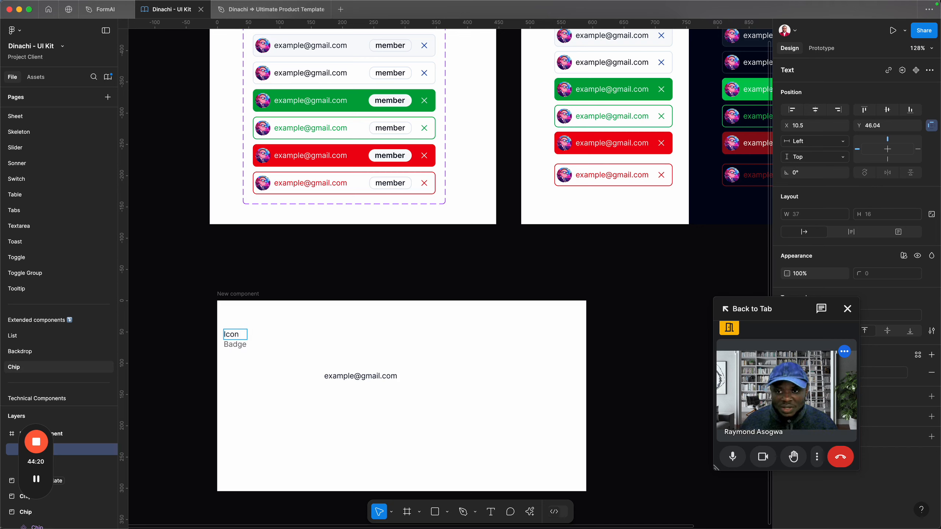
pyautogui.press('Tab')
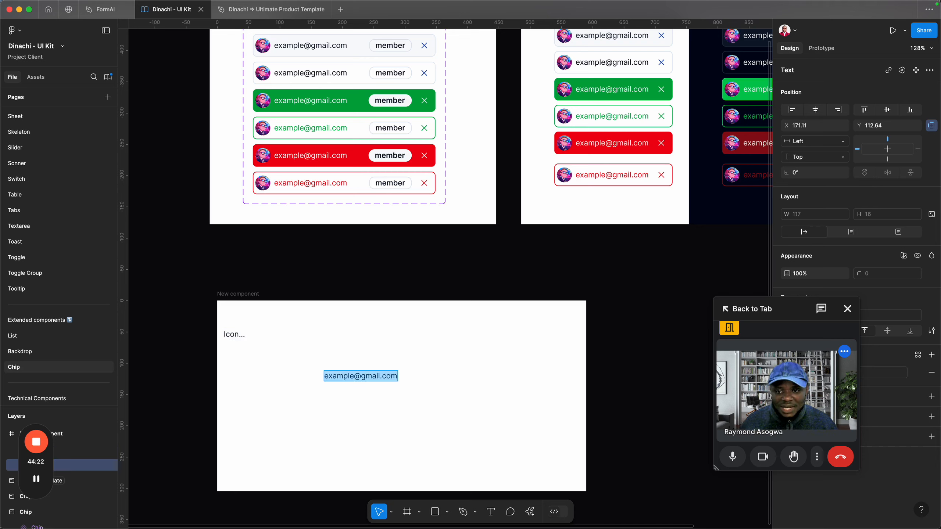
pyautogui.hotkey('shift', 'Tab')
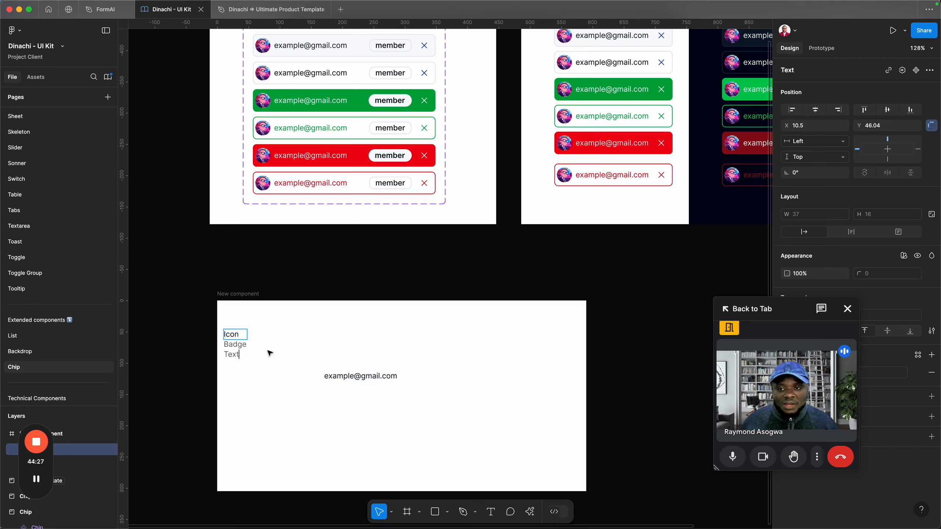
# - Turn off text truncation for the Icon, Badge, Text list in its type settings
pyautogui.press('Escape')
pyautogui.click(243, 355)
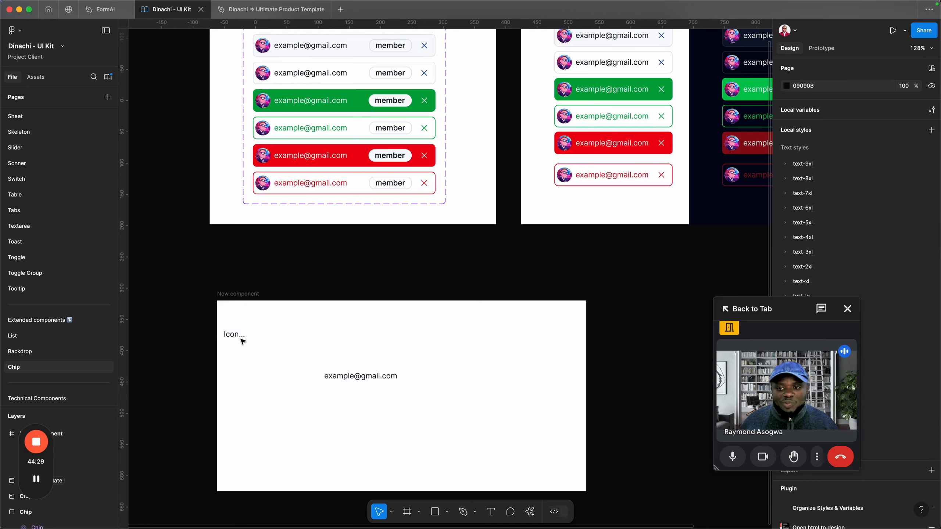
pyautogui.click(239, 337)
pyautogui.click(247, 336)
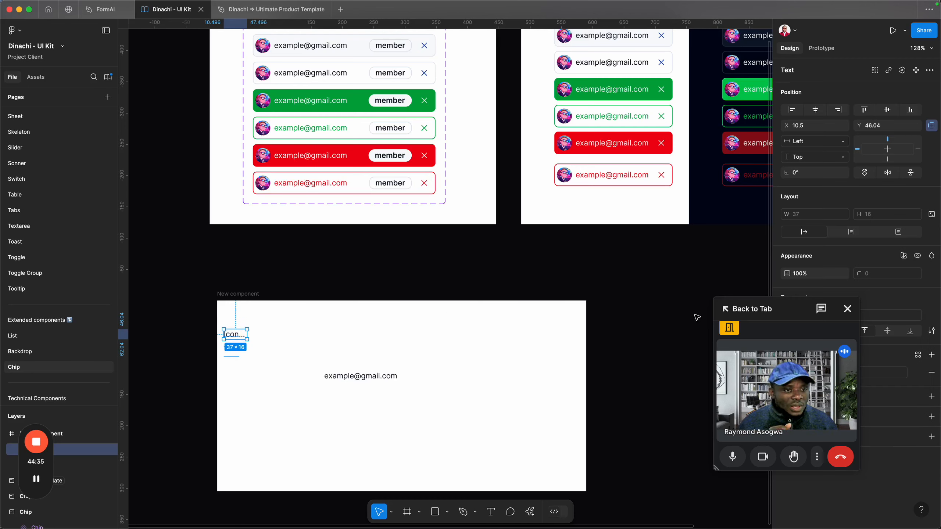
pyautogui.moveTo(792, 319); pyautogui.dragTo(683, 377)
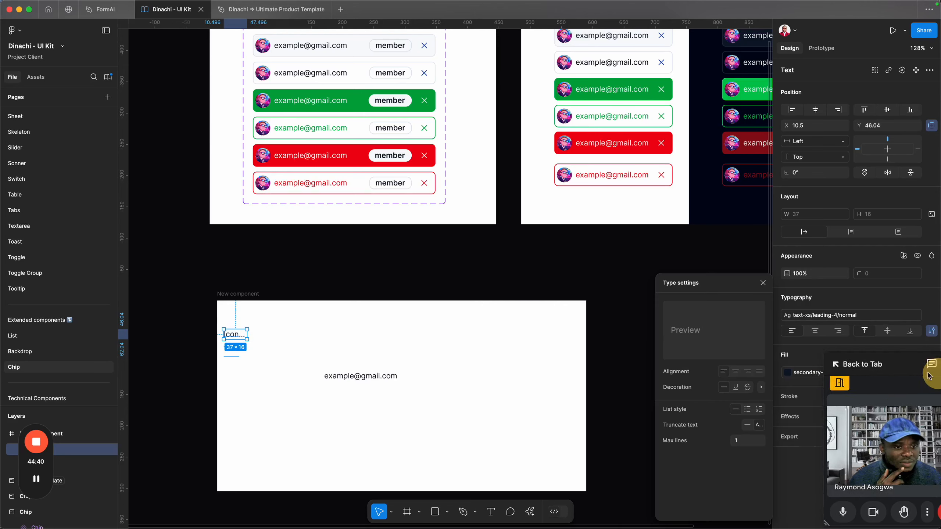
pyautogui.moveTo(900, 365); pyautogui.dragTo(867, 363)
pyautogui.click(735, 425)
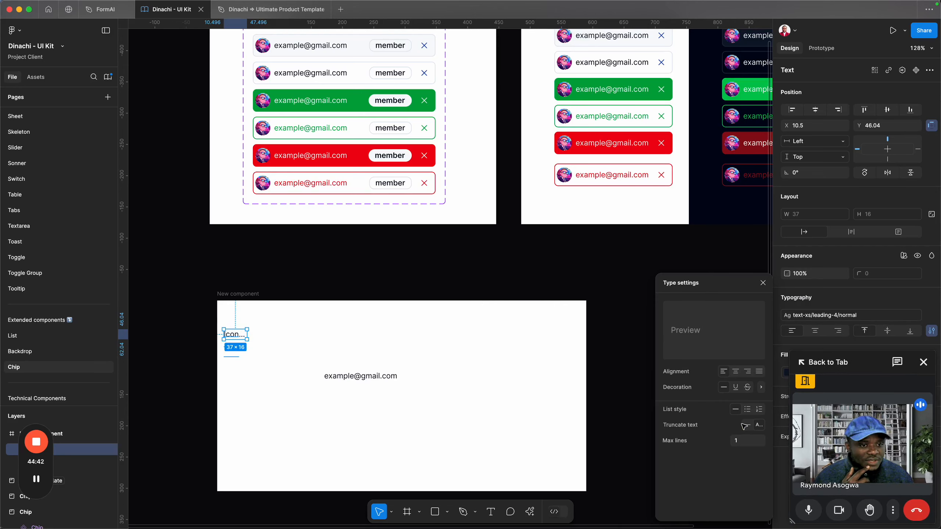
pyautogui.click(746, 425)
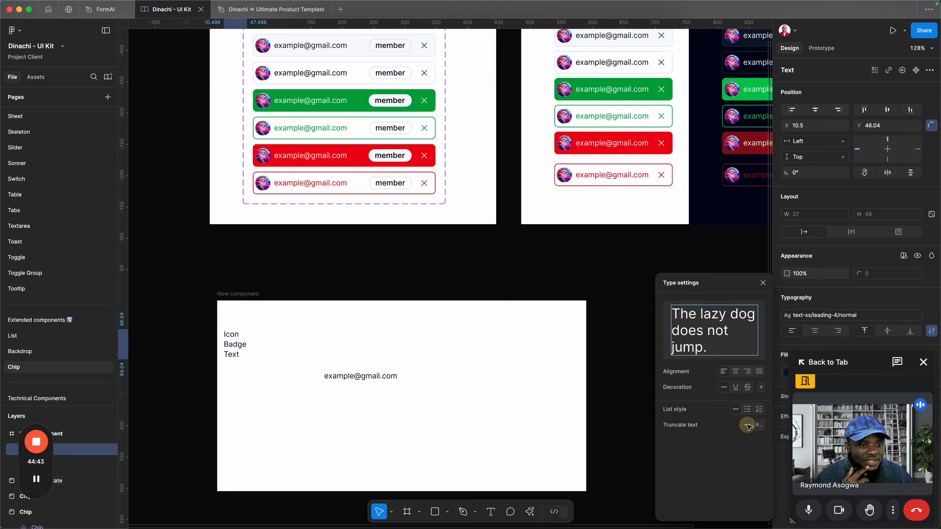
# - Move the list to about X 51, Y 39 and add a blank line followed by "Success" at its end
pyautogui.click(273, 405)
pyautogui.moveTo(237, 349); pyautogui.dragTo(266, 344)
pyautogui.doubleClick(266, 344)
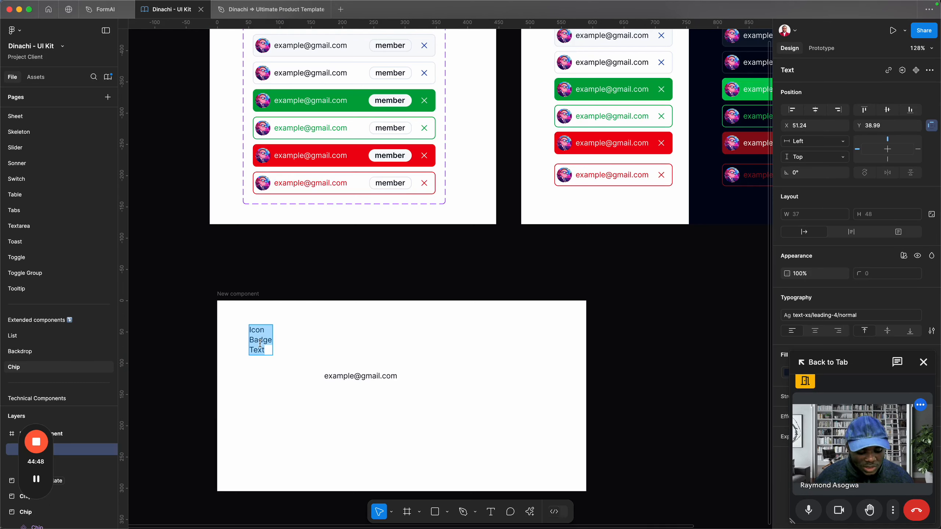
pyautogui.click(265, 354)
pyautogui.press('Return')
pyautogui.press('Return')
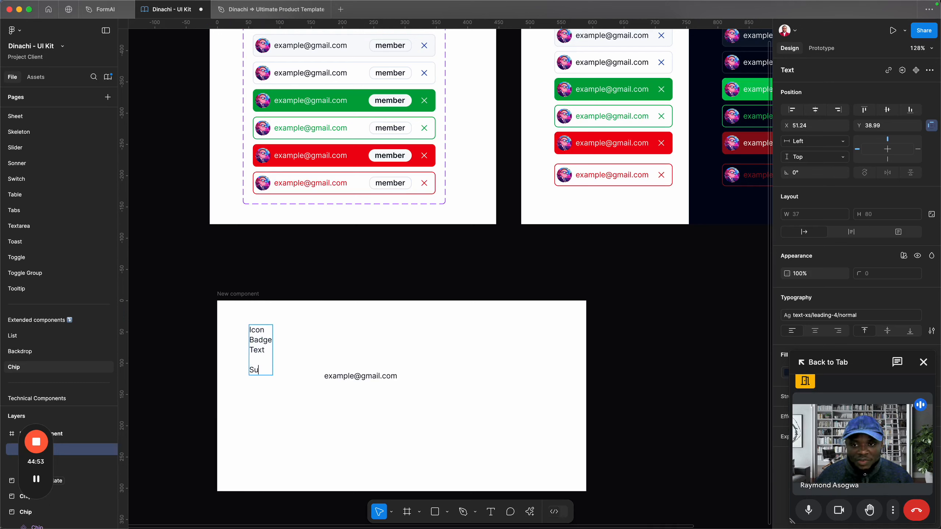
pyautogui.write('Success')
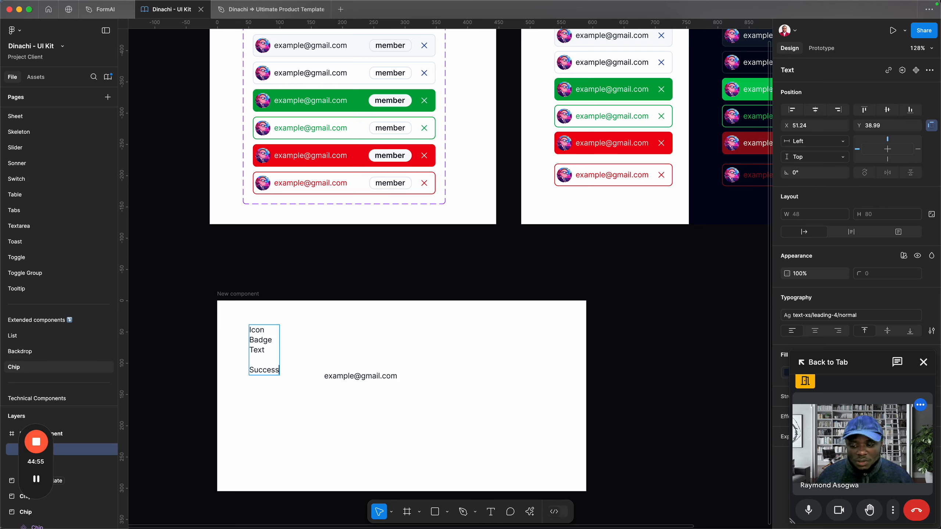
# - Switch to the Material UI Badge page and look through its examples down to the API section
pyautogui.press('super+Tab')
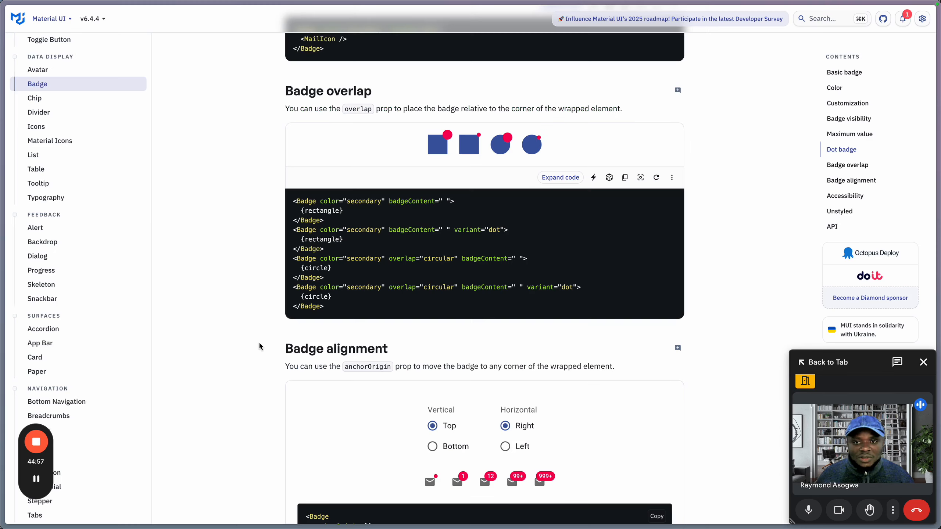
pyautogui.scroll(9, 280, 349)
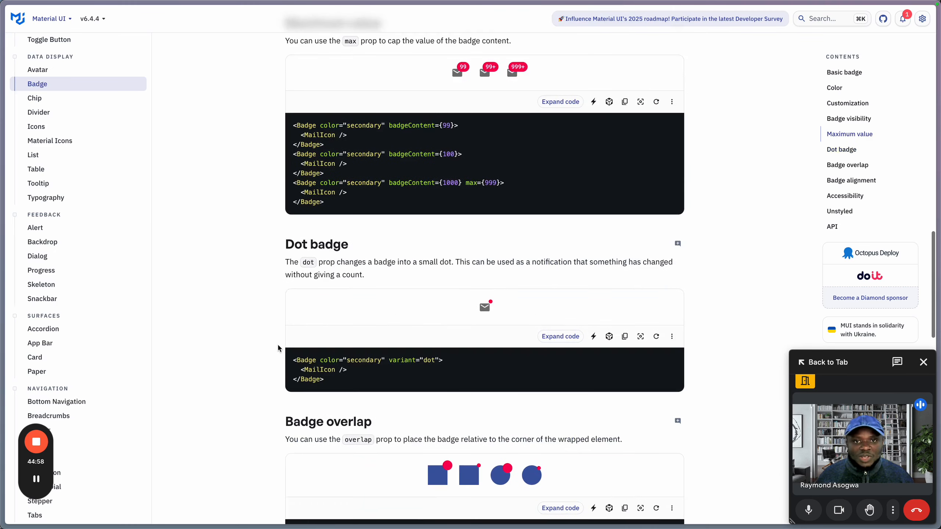
pyautogui.scroll(-16, 278, 348)
pyautogui.scroll(-8, 279, 349)
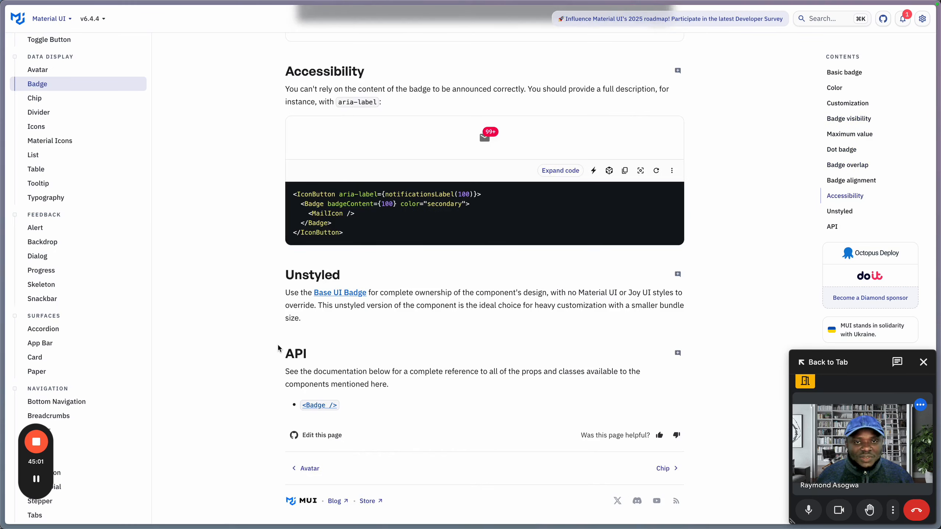
# - Return to Figma and replace the list's "Success" line with "Indicator"
pyautogui.press('super+Tab')
pyautogui.doubleClick(260, 370)
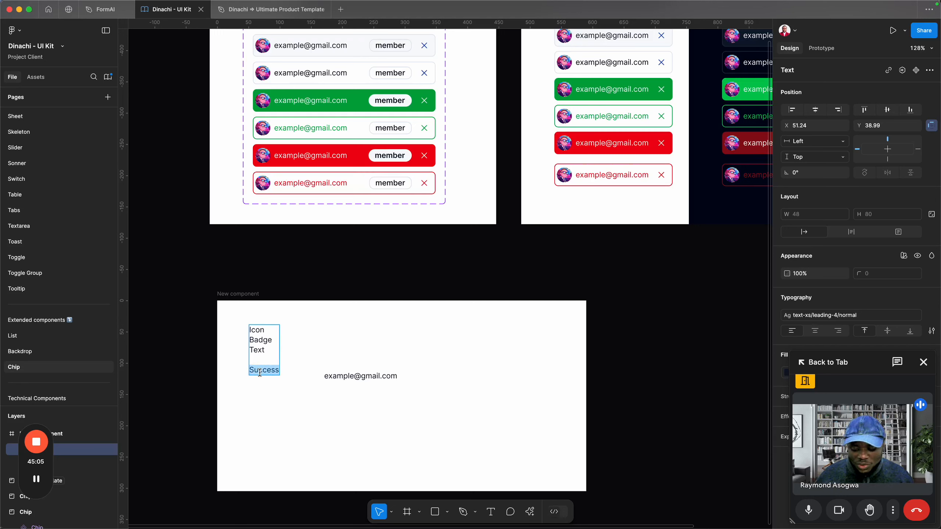
pyautogui.press('BackSpace')
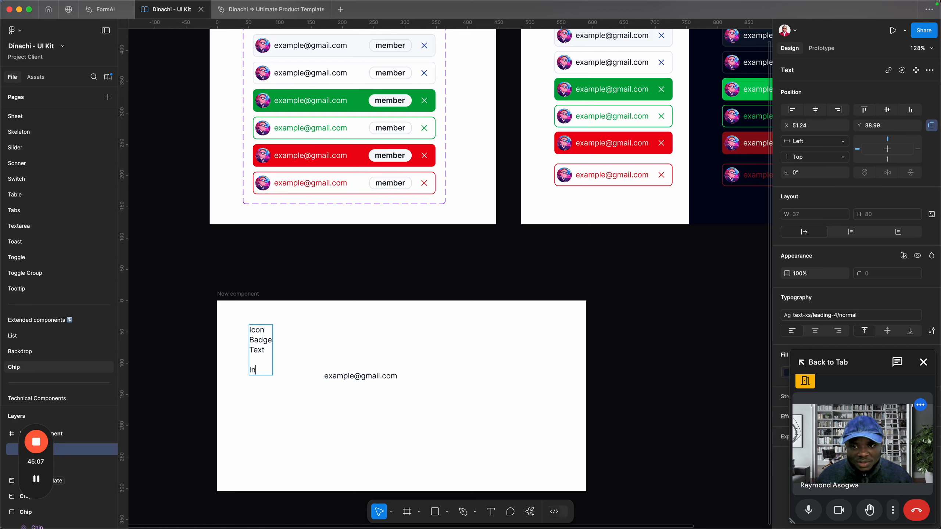
pyautogui.write('Indicator')
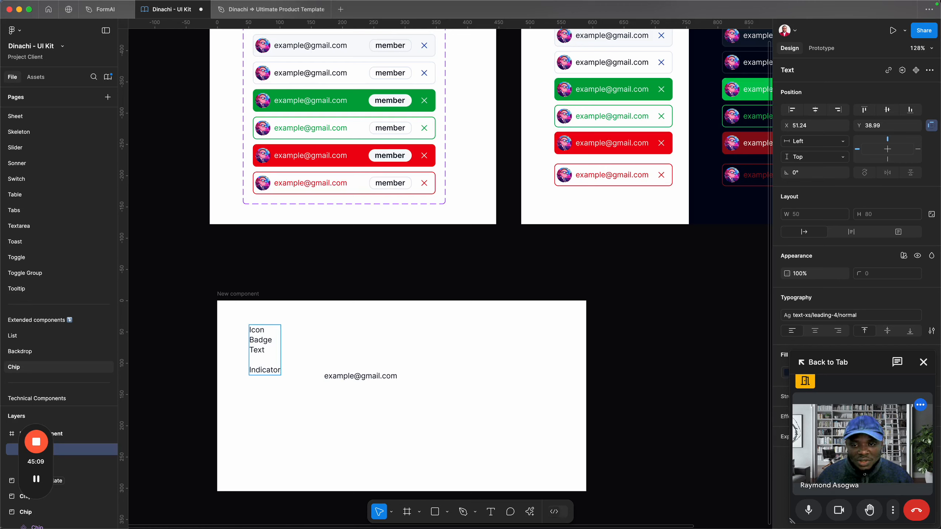
# - Add the line "Counter" below "Indicator" in the list and finish editing the text
pyautogui.press('Return')
pyautogui.write('in')
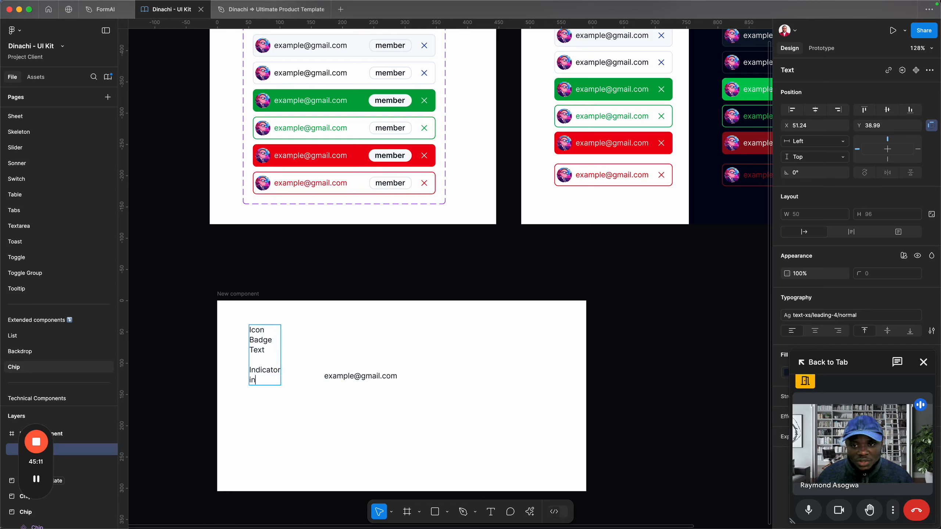
pyautogui.write('dicator')
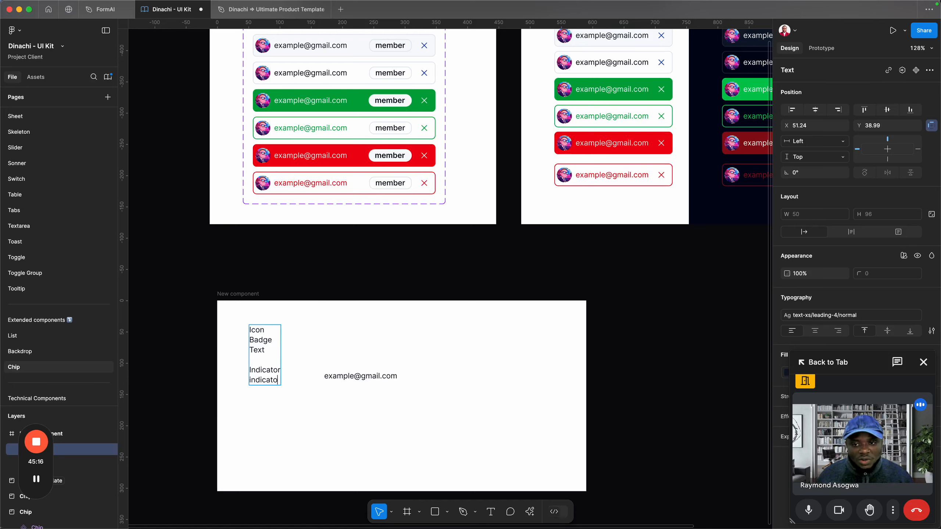
pyautogui.press('BackSpace')
pyautogui.press('BackSpace')
pyautogui.press('BackSpace')
pyautogui.press('BackSpace')
pyautogui.press('BackSpace')
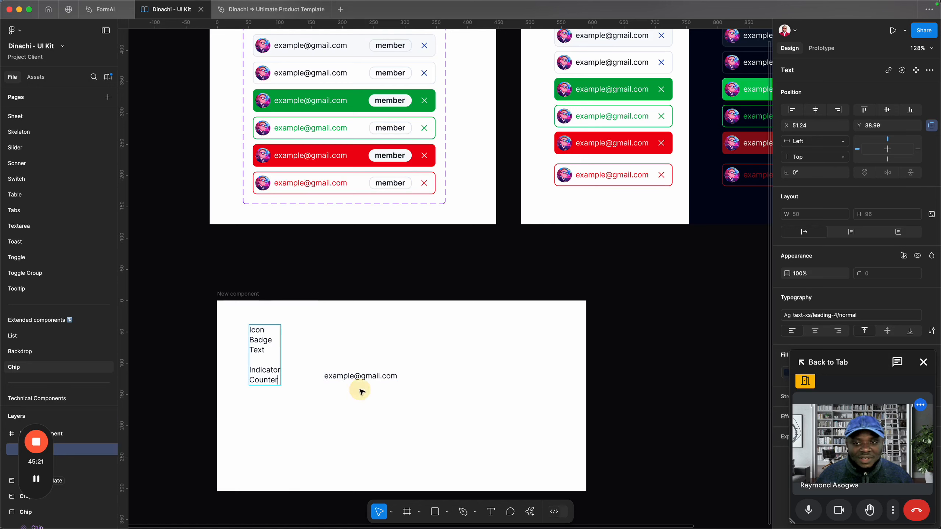
pyautogui.click(354, 413)
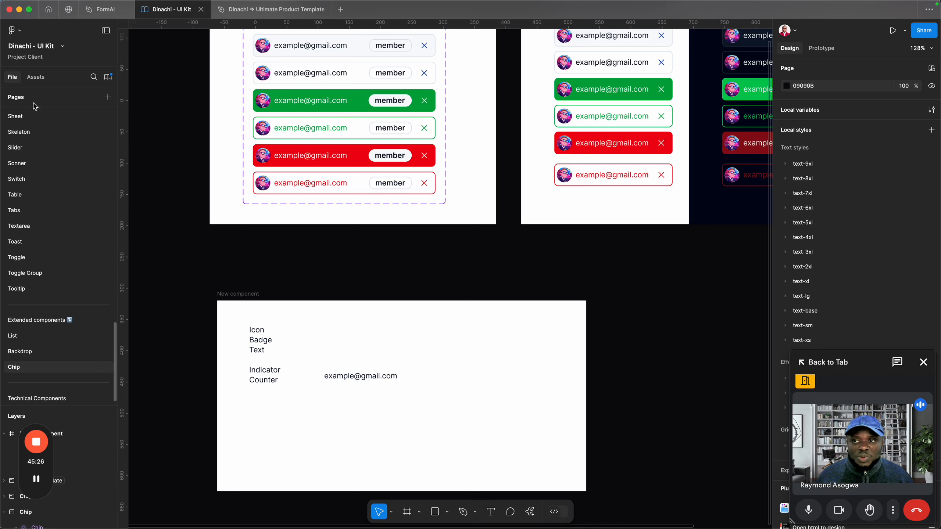
# - Open the component assets, and review the overlap, alignment and accessibility examples on the Material UI Badge page
pyautogui.click(37, 77)
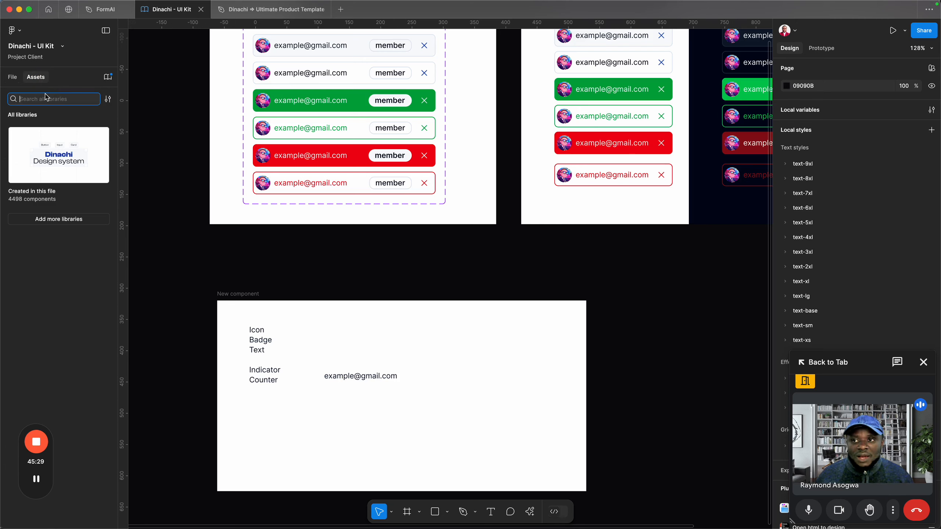
pyautogui.press('super+Tab')
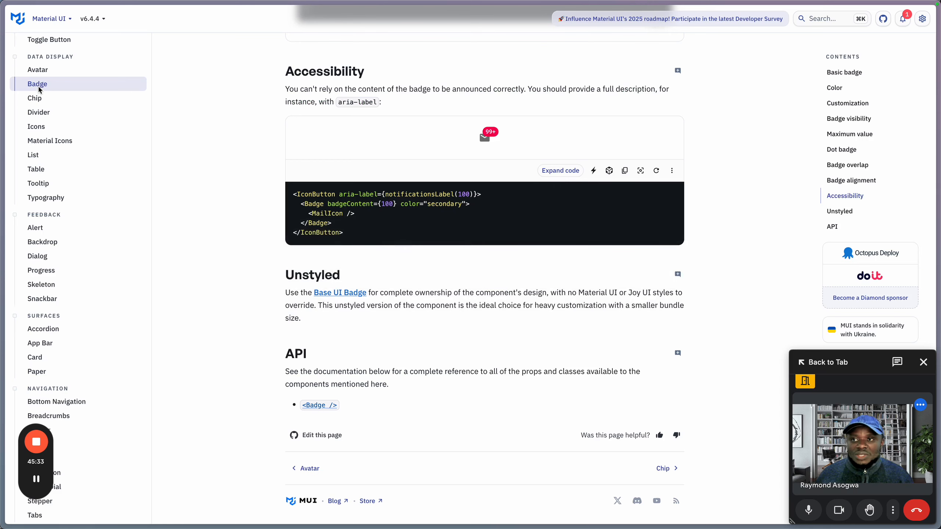
pyautogui.scroll(15, 379, 192)
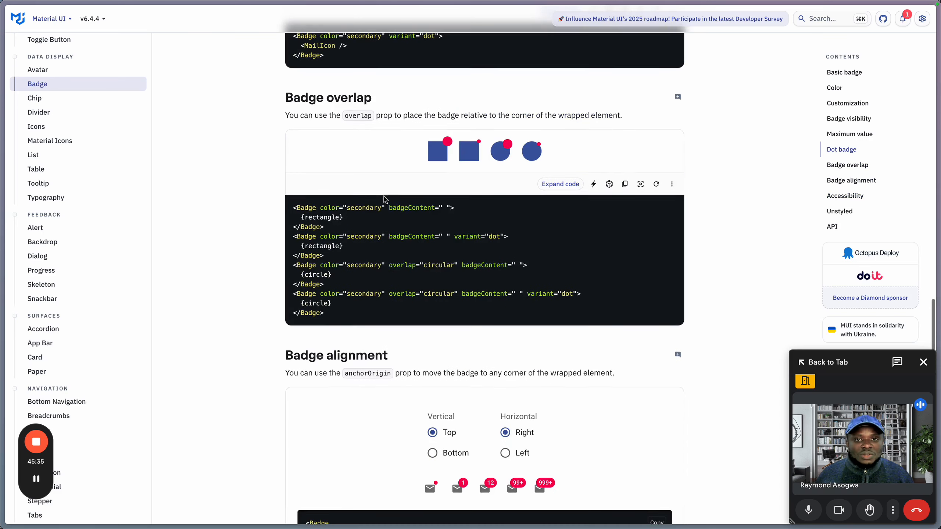
pyautogui.scroll(-3, 408, 215)
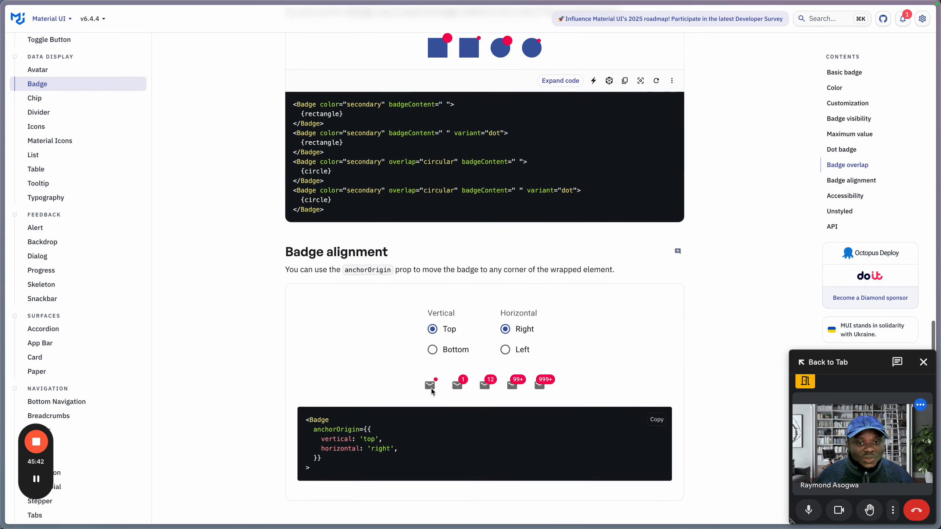
pyautogui.scroll(-10, 433, 392)
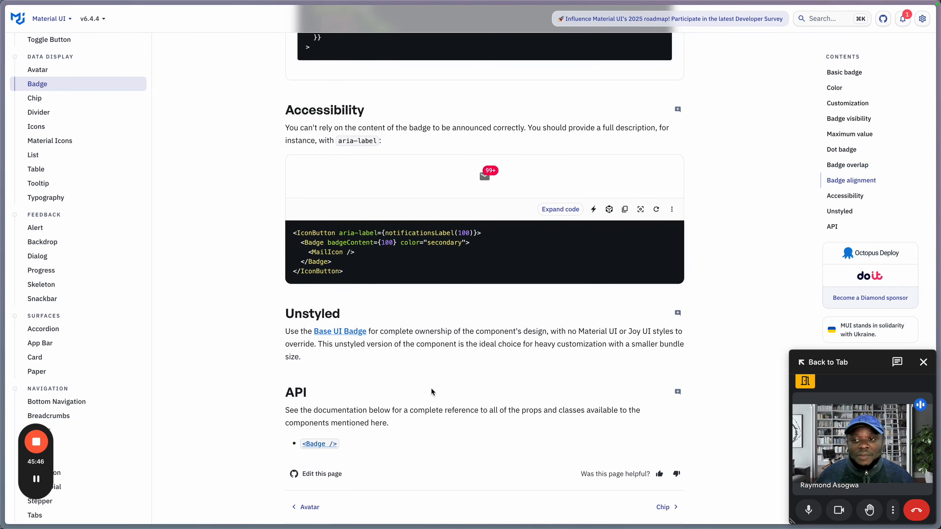
# - Return to Figma, search the assets for "bell" and place the bell icon inside the New component frame
pyautogui.press('super+Tab')
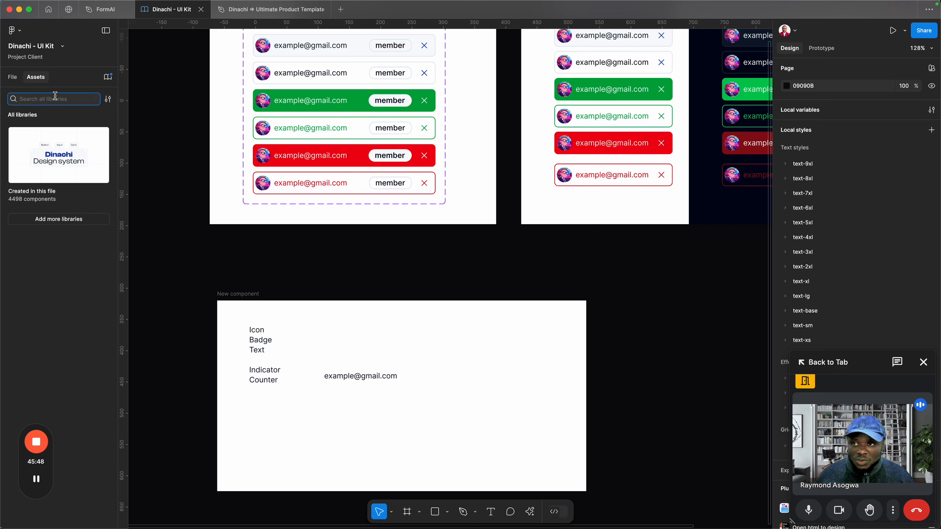
pyautogui.write('bell')
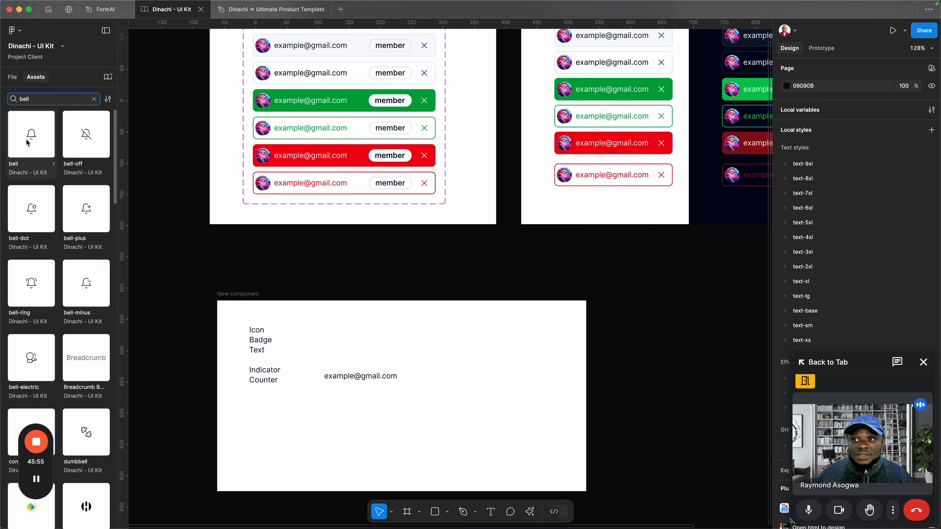
pyautogui.moveTo(29, 138); pyautogui.dragTo(414, 375)
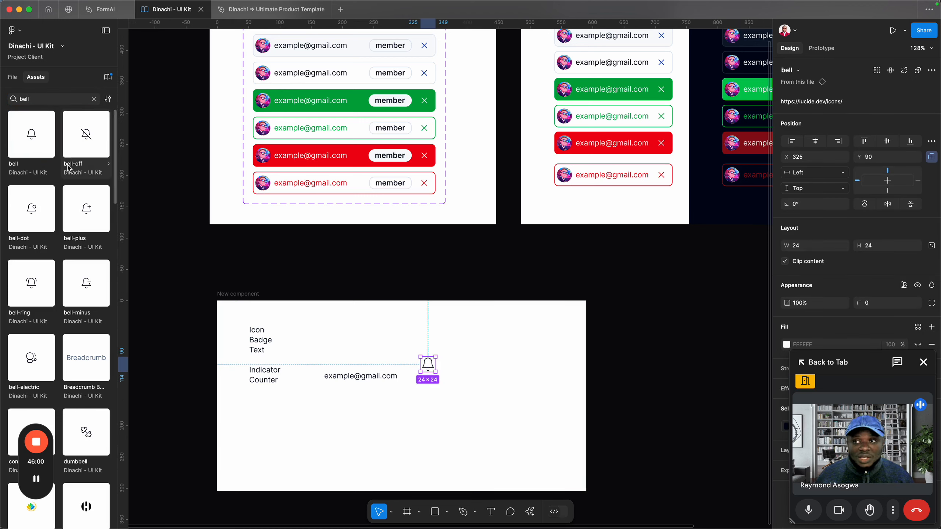
# - Show the file's layers and move the bell icon to about X 337, Y 63 in the New component frame
pyautogui.click(13, 77)
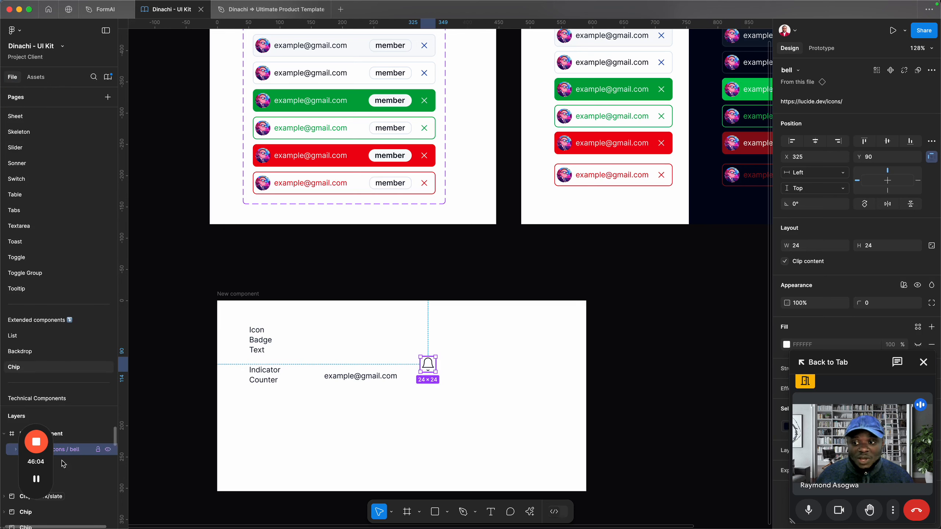
pyautogui.moveTo(36, 467); pyautogui.dragTo(62, 347)
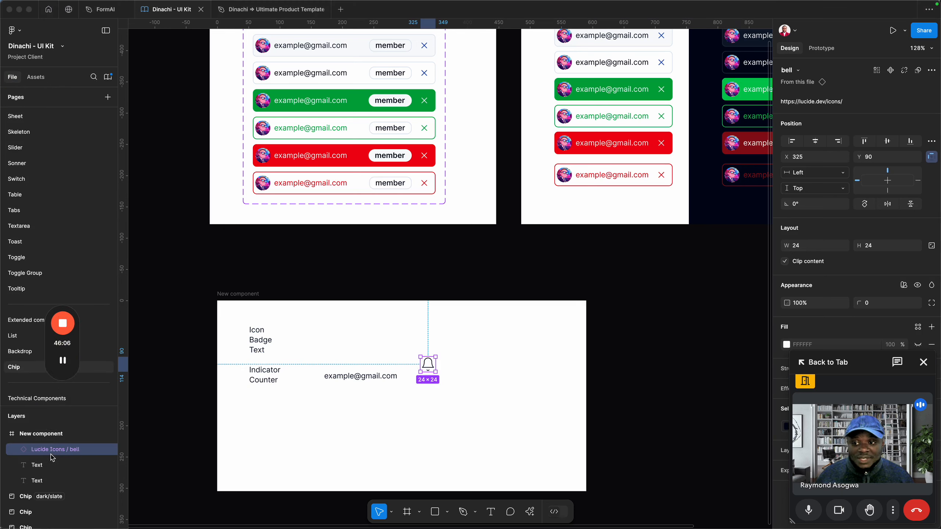
pyautogui.click(80, 449)
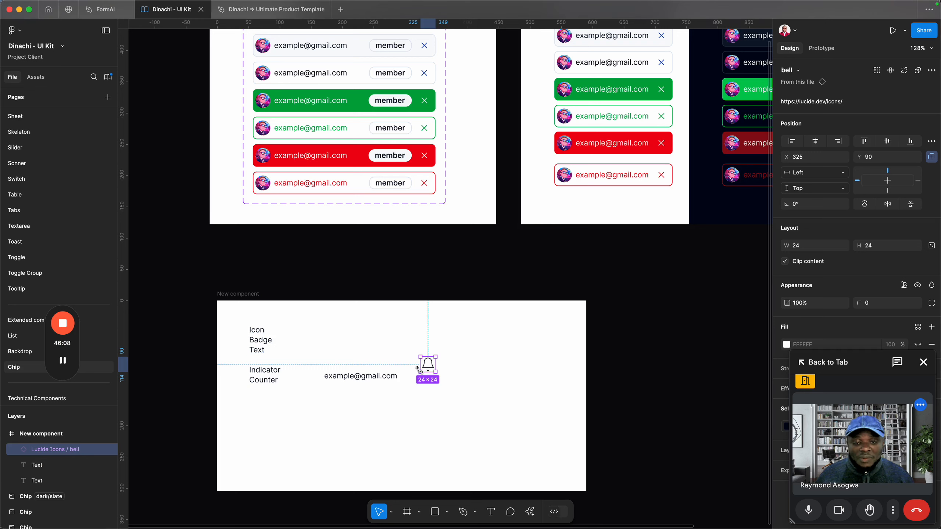
pyautogui.moveTo(433, 365); pyautogui.dragTo(440, 356)
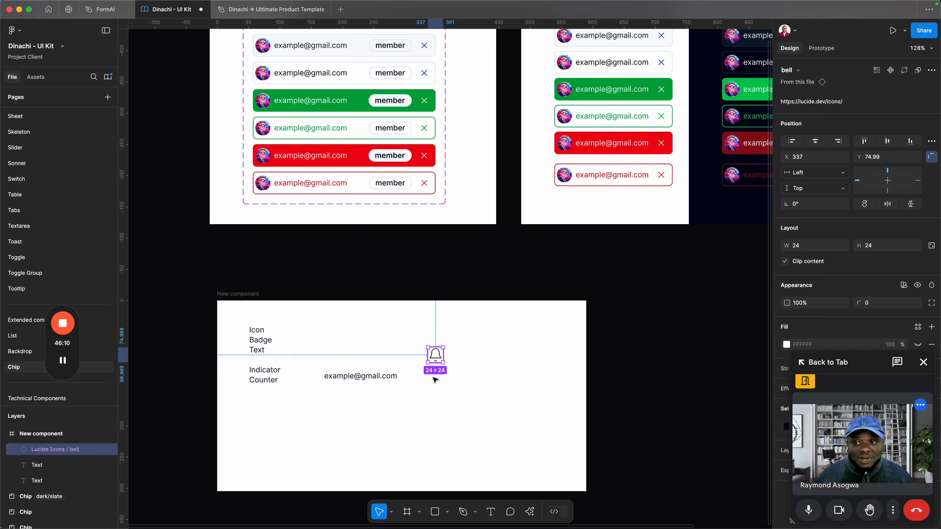
pyautogui.scroll(3, 451, 356)
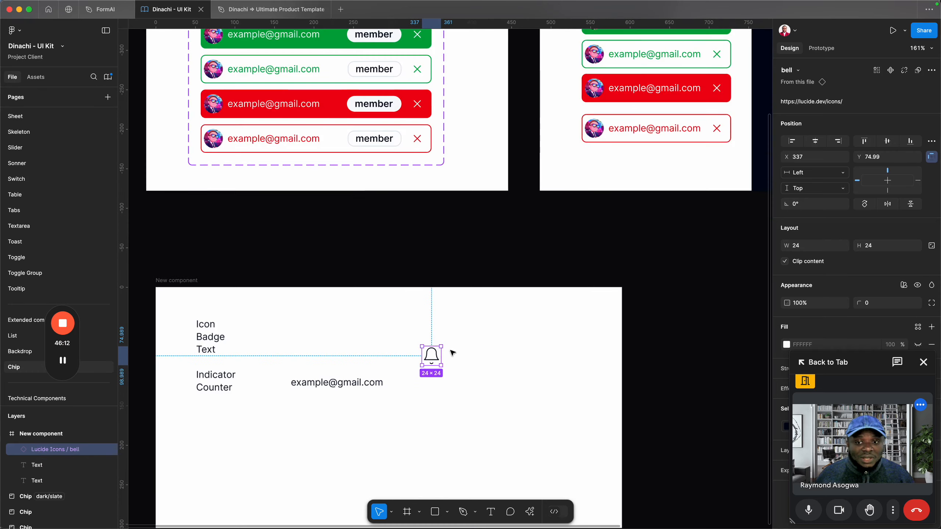
pyautogui.scroll(3, 448, 354)
pyautogui.moveTo(431, 361); pyautogui.dragTo(431, 351)
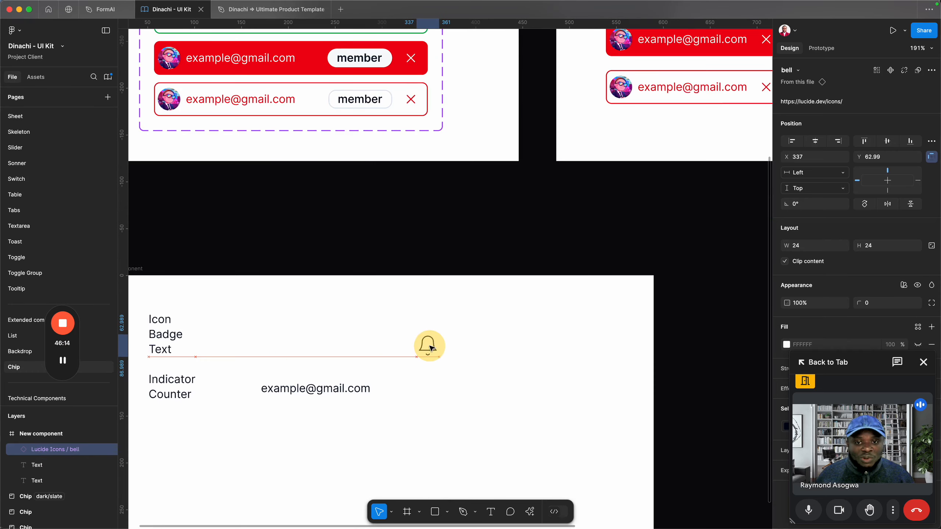
pyautogui.click(418, 416)
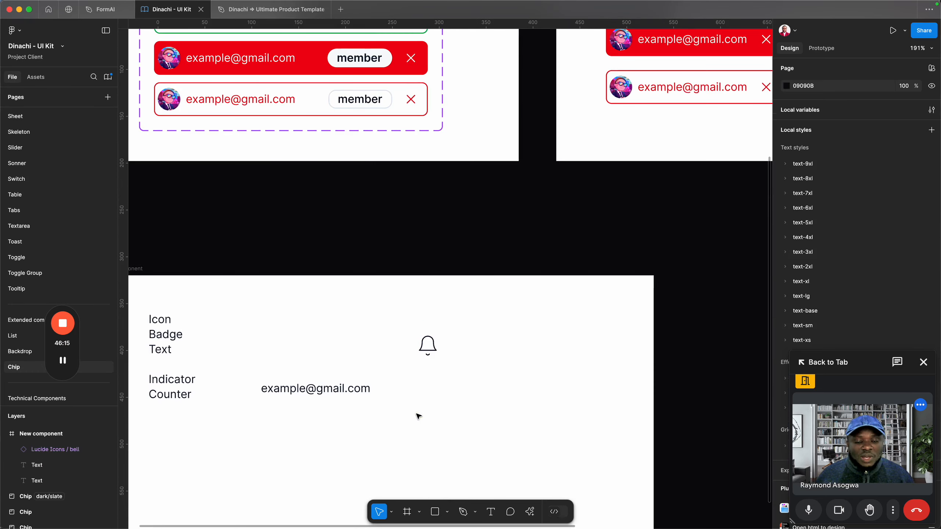
pyautogui.click(433, 348)
pyautogui.click(430, 381)
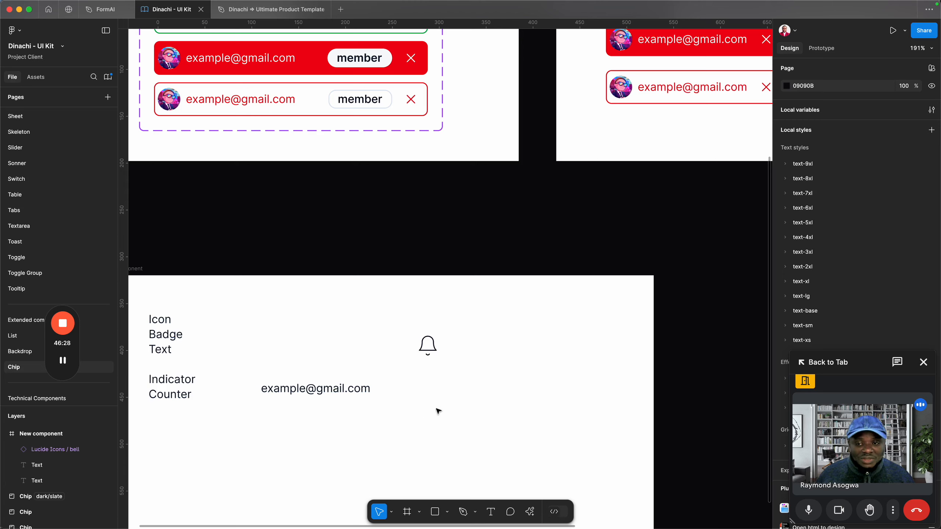
pyautogui.click(442, 372)
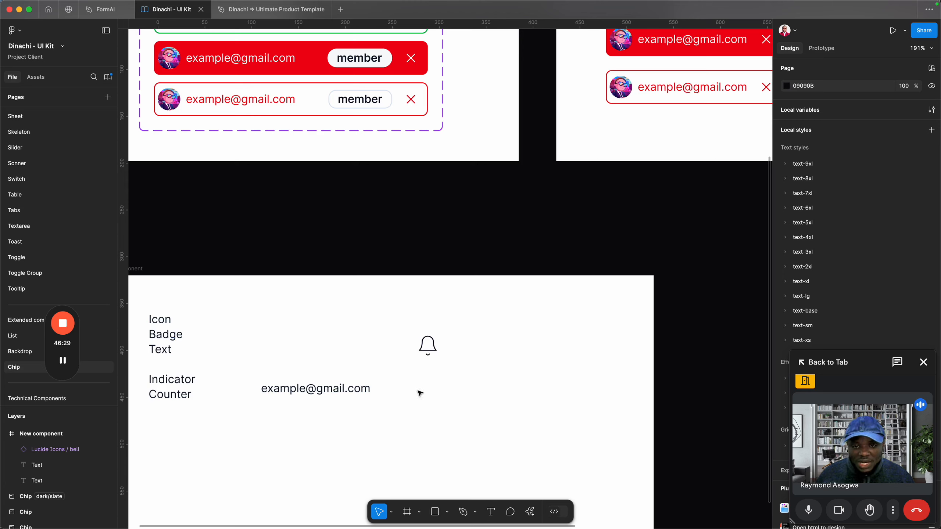
# - Replace the sample email text with "1" and move it to about X 253, Y 115
pyautogui.moveTo(358, 389); pyautogui.dragTo(406, 395)
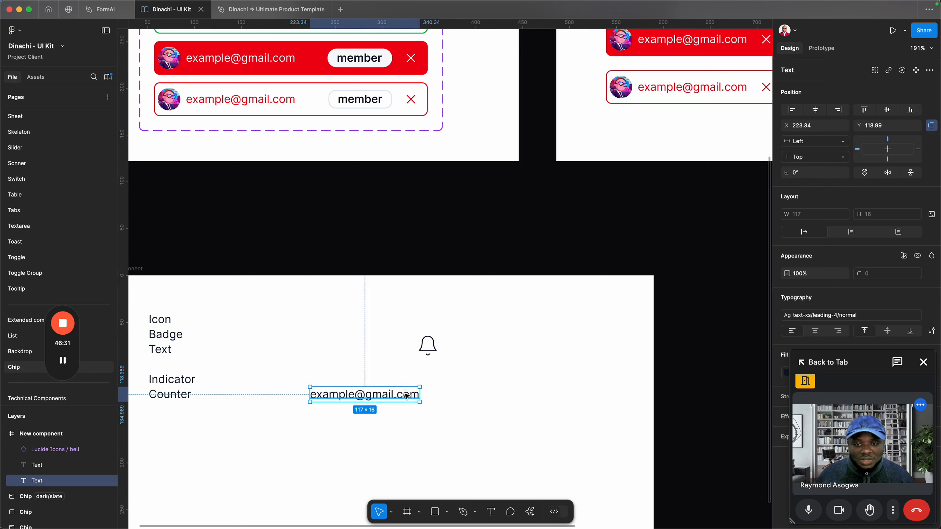
pyautogui.doubleClick(407, 396)
pyautogui.write('1')
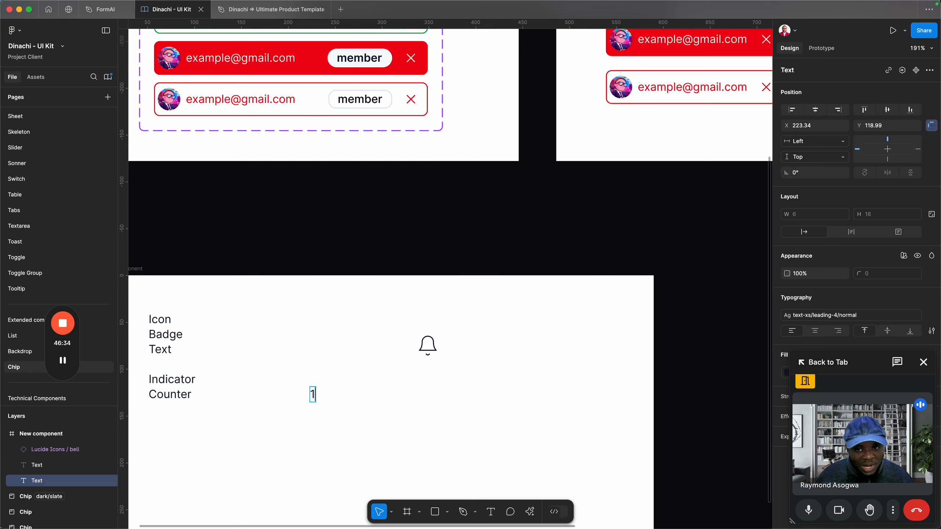
pyautogui.click(382, 400)
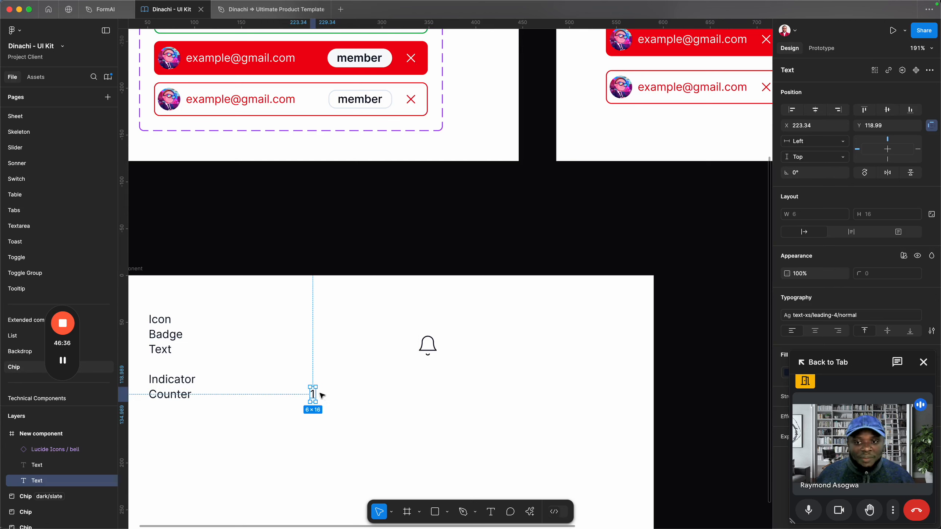
pyautogui.moveTo(313, 397); pyautogui.dragTo(341, 394)
# - Add auto layout to the "1" text
pyautogui.scroll(5, 341, 394)
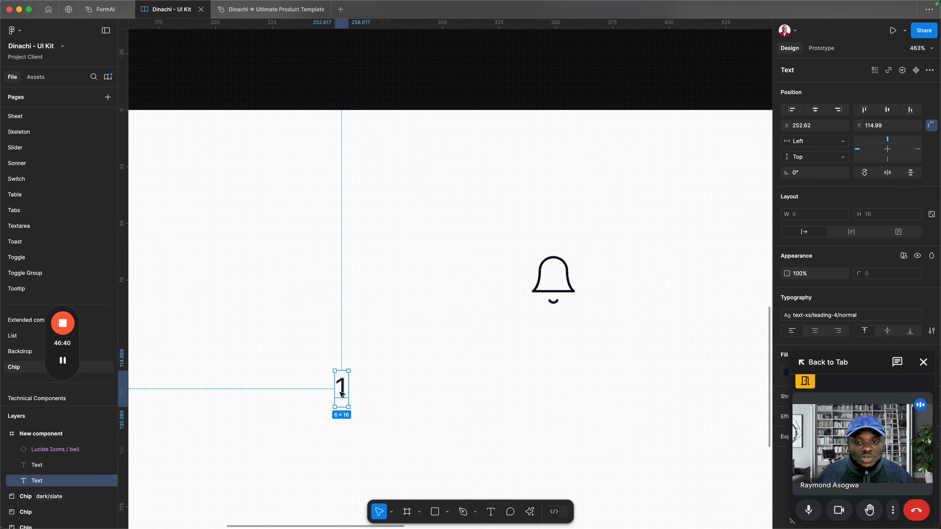
pyautogui.scroll(-1, 343, 394)
pyautogui.rightClick(342, 392)
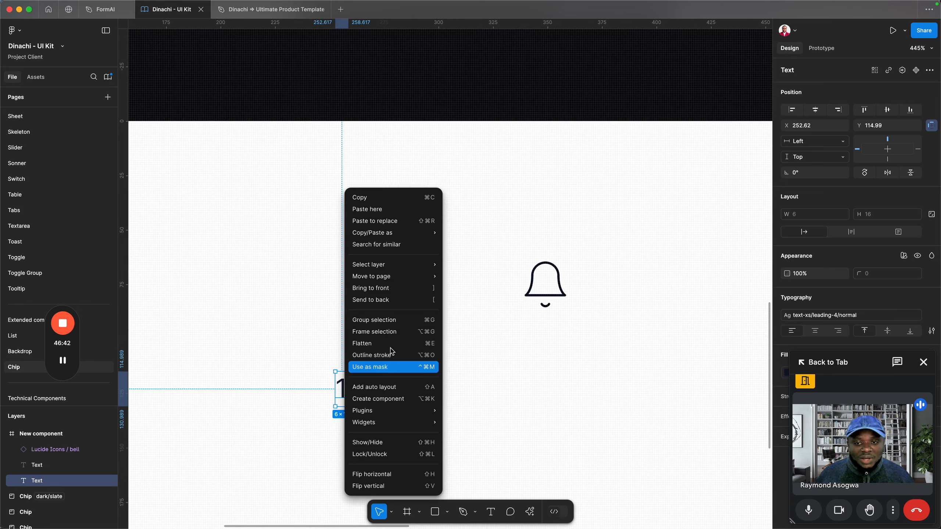
pyautogui.click(391, 387)
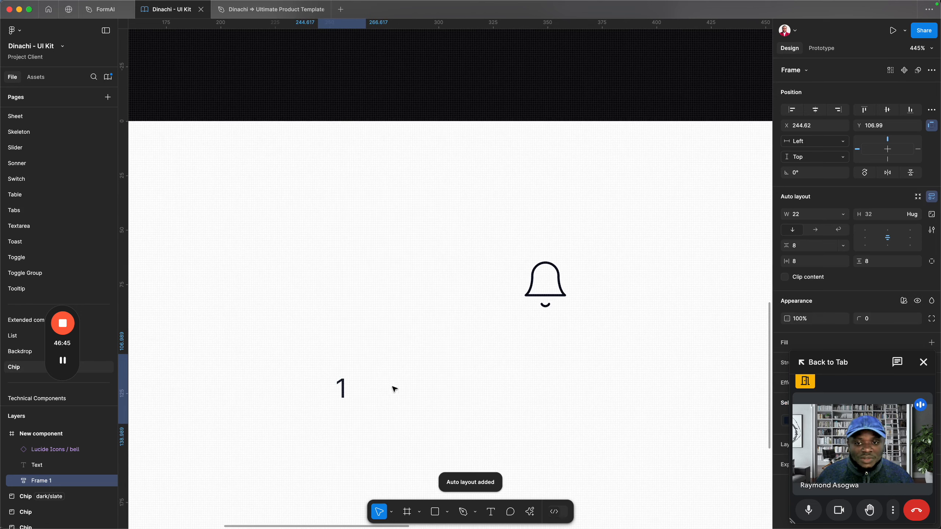
# - Set the width and height of the auto layout frame around "1" to 16
pyautogui.click(804, 218)
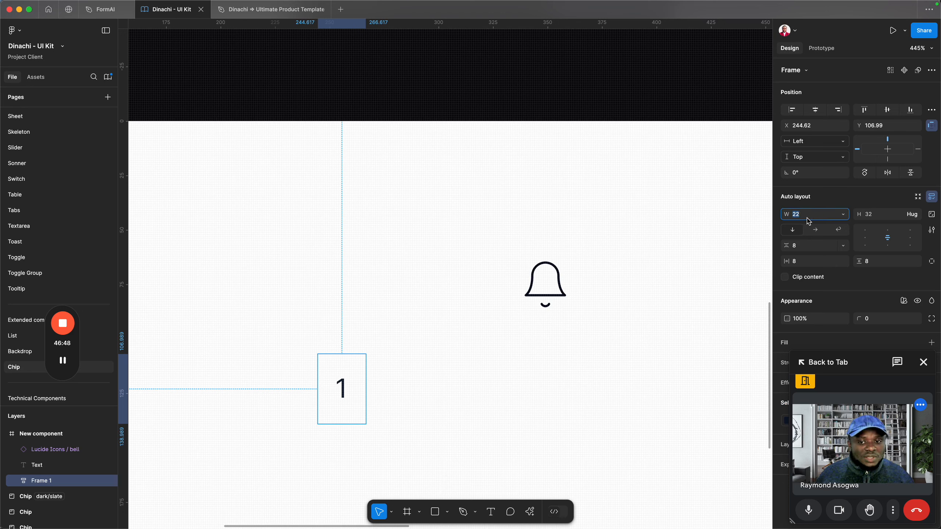
pyautogui.write('16')
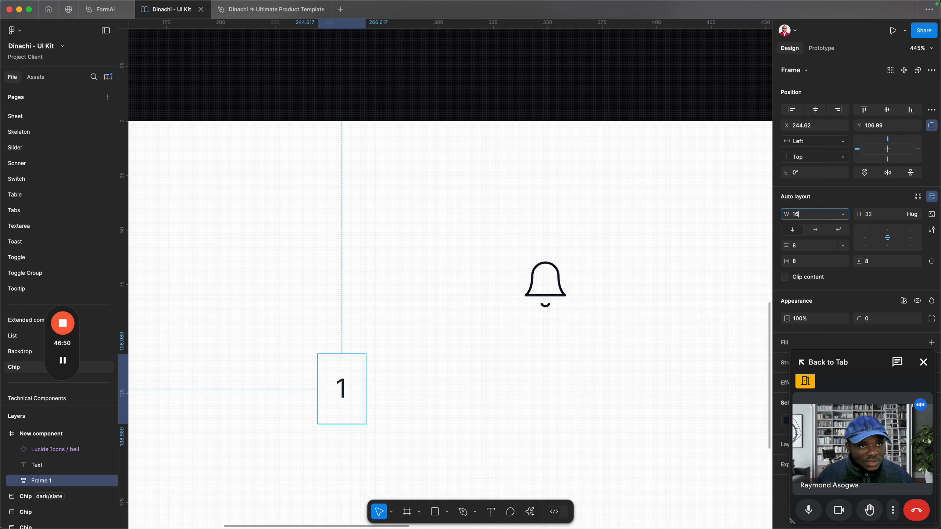
pyautogui.press('Tab')
pyautogui.write('16')
pyautogui.press('Return')
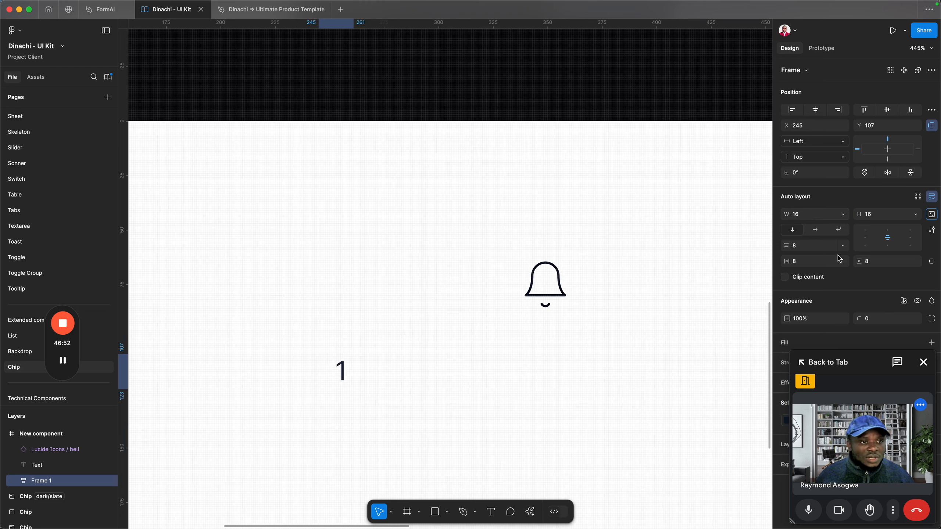
# - Apply the rounded-full border radius variable to the corners of the "1" frame
pyautogui.click(915, 318)
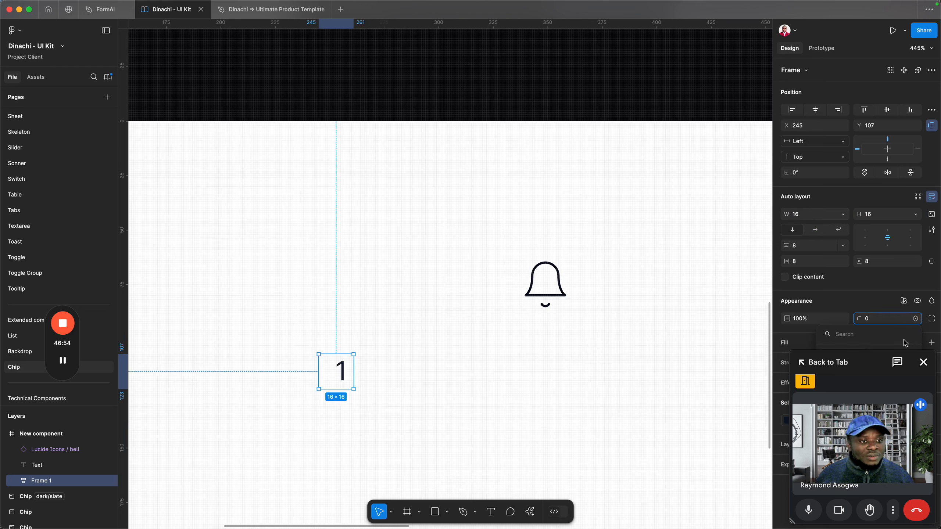
pyautogui.moveTo(880, 360); pyautogui.dragTo(739, 69)
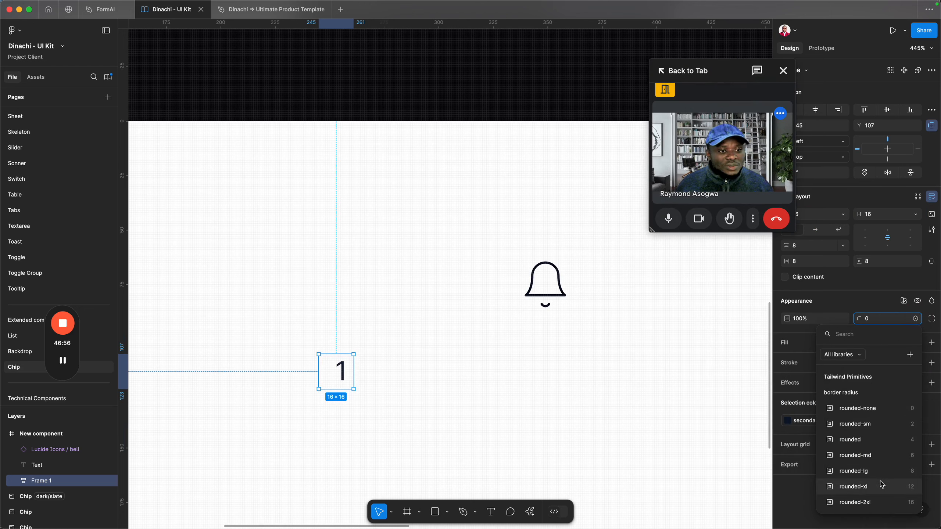
pyautogui.scroll(-10, 877, 499)
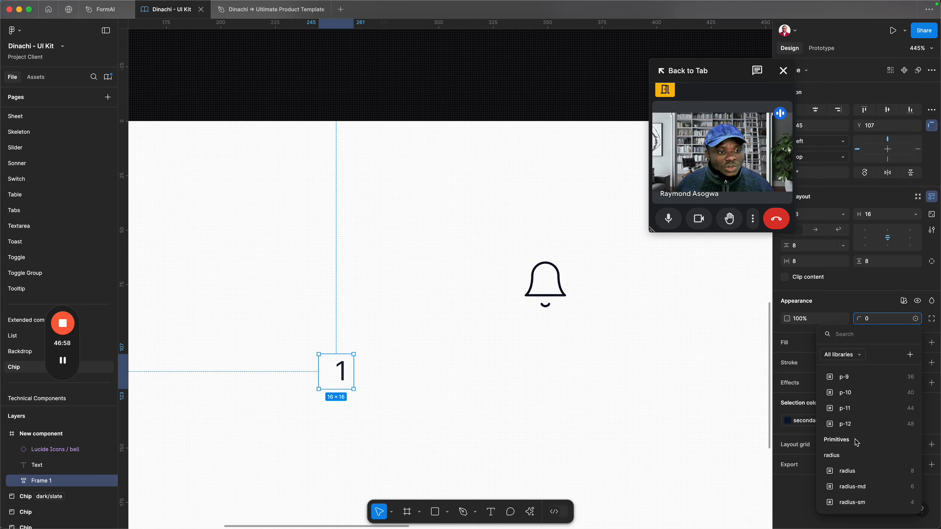
pyautogui.scroll(-5, 851, 497)
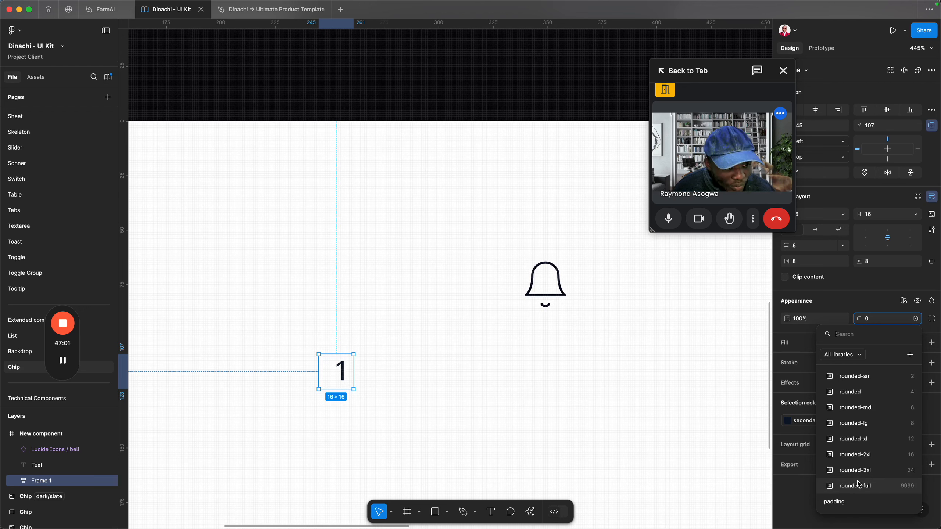
pyautogui.click(849, 489)
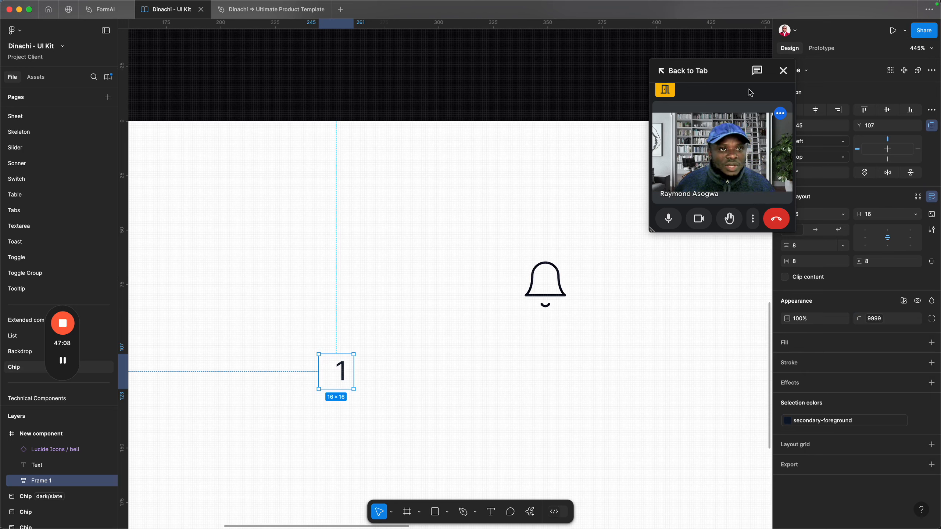
# - Move the "1" frame closer to the bell icon, to about X 289, Y 87
pyautogui.moveTo(736, 85); pyautogui.dragTo(808, 377)
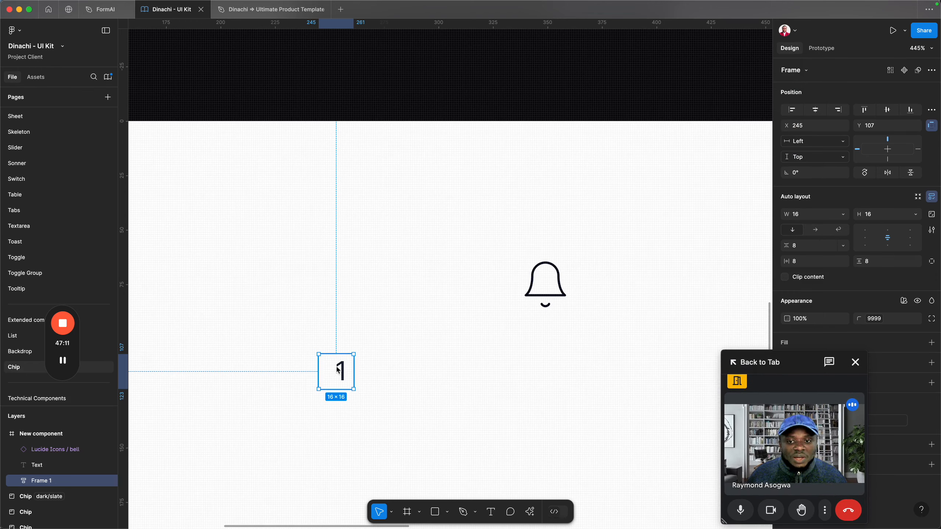
pyautogui.click(353, 357)
pyautogui.moveTo(364, 355); pyautogui.dragTo(460, 311)
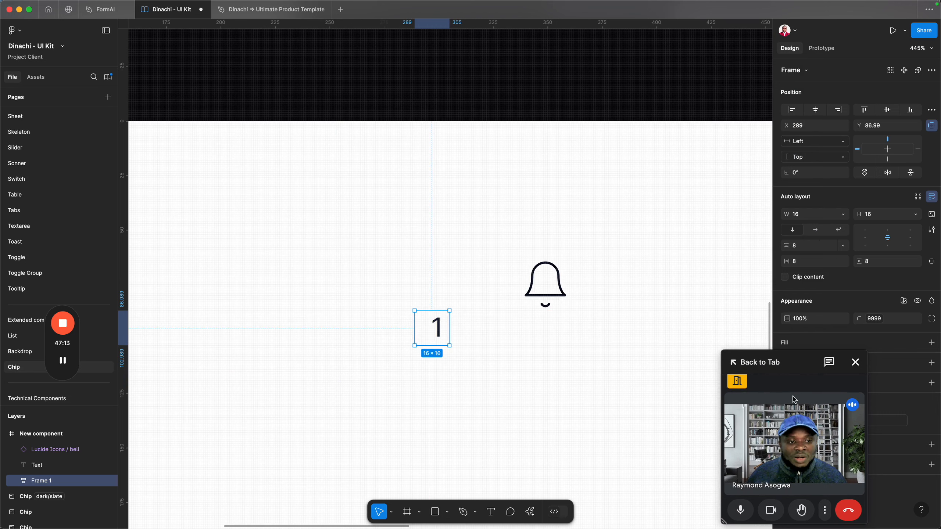
# - Fill the frame around the "1" with the destructive color variable from the library
pyautogui.moveTo(797, 379); pyautogui.dragTo(145, 361)
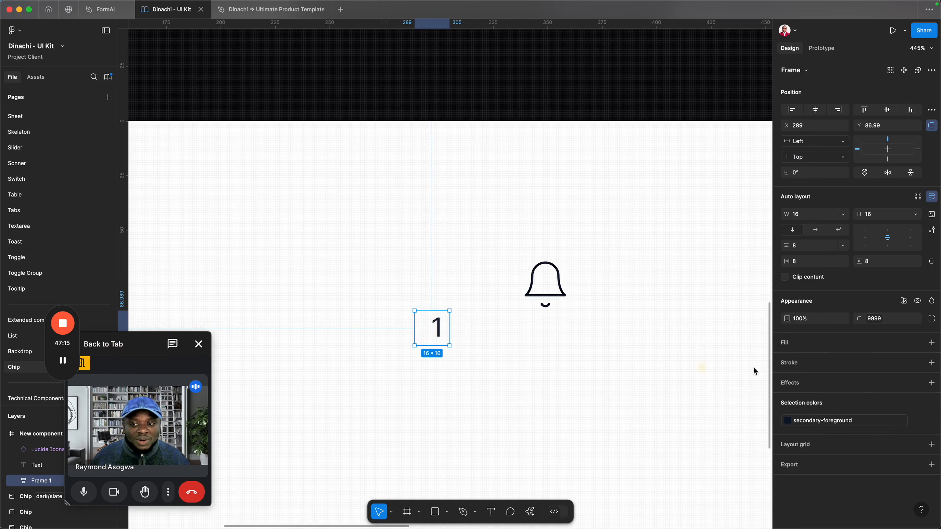
pyautogui.click(920, 343)
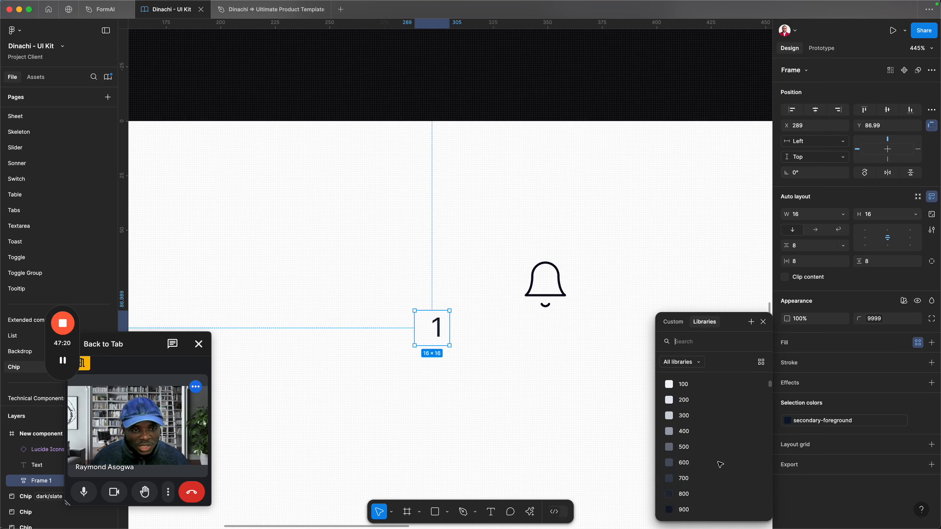
pyautogui.scroll(-5, 720, 464)
pyautogui.scroll(-3, 720, 466)
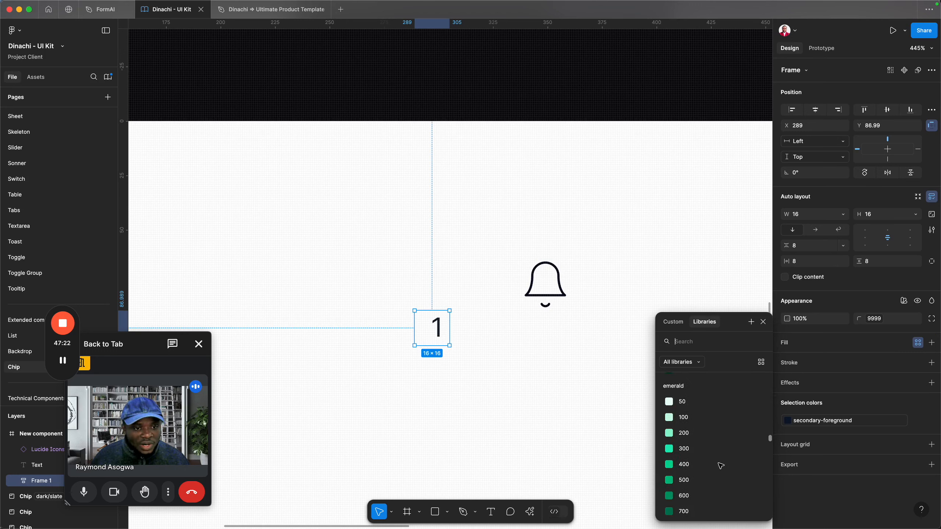
pyautogui.scroll(-1, 720, 466)
pyautogui.write('succ')
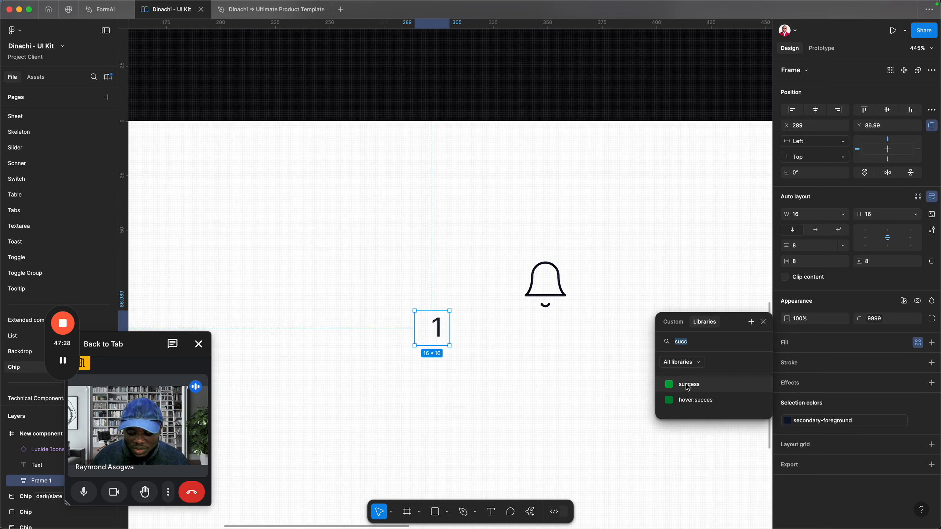
pyautogui.write('reddes')
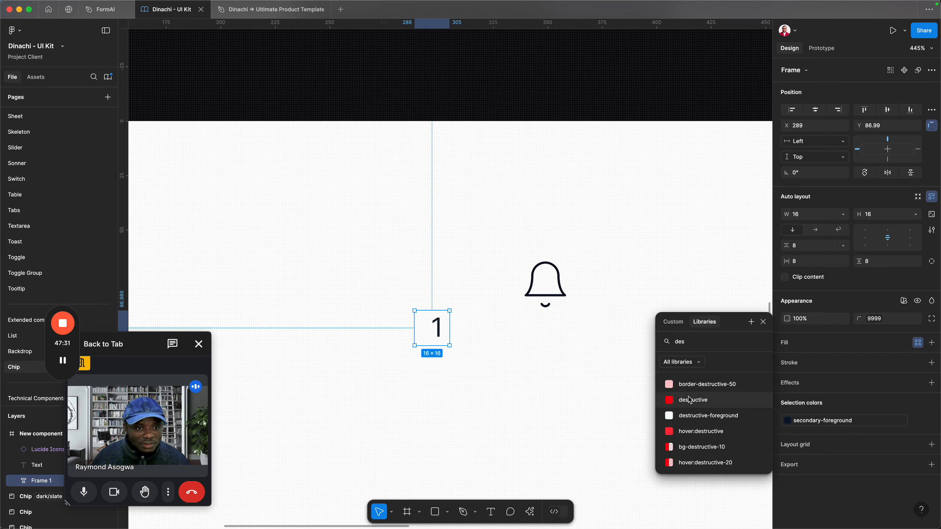
pyautogui.click(690, 400)
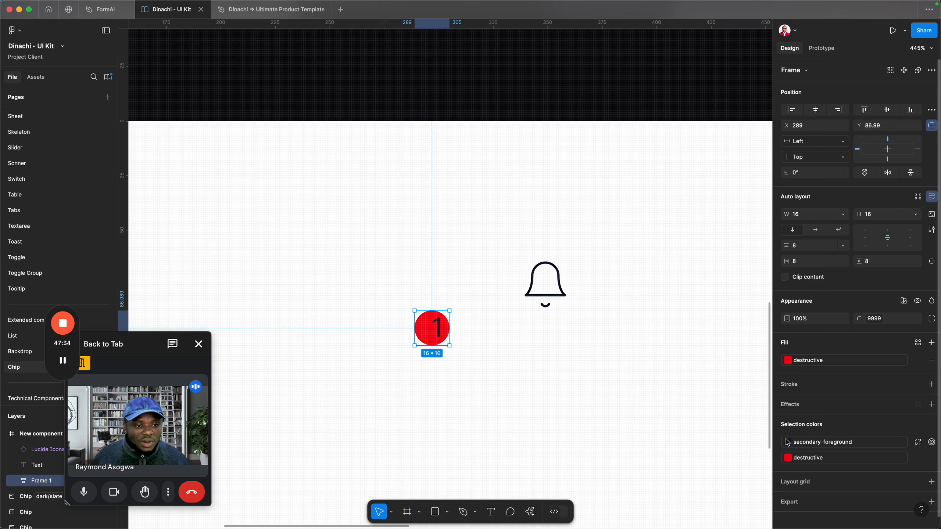
# - Change the secondary-foreground color of the "1" text to the destructive-foreground variable
pyautogui.click(817, 444)
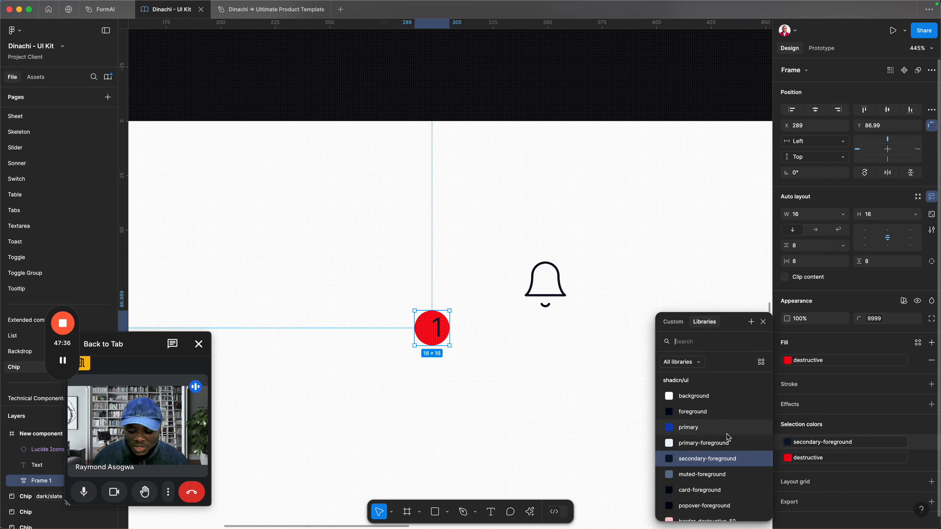
pyautogui.write('des')
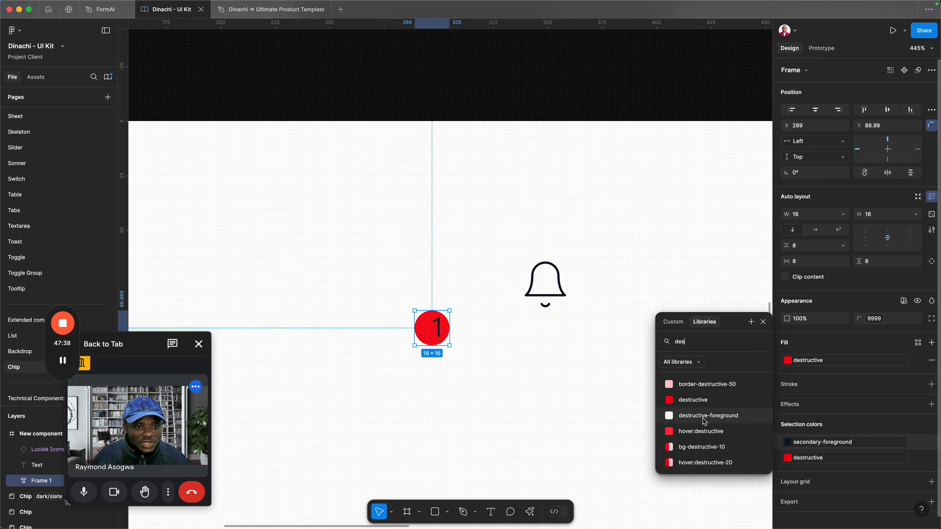
pyautogui.click(705, 417)
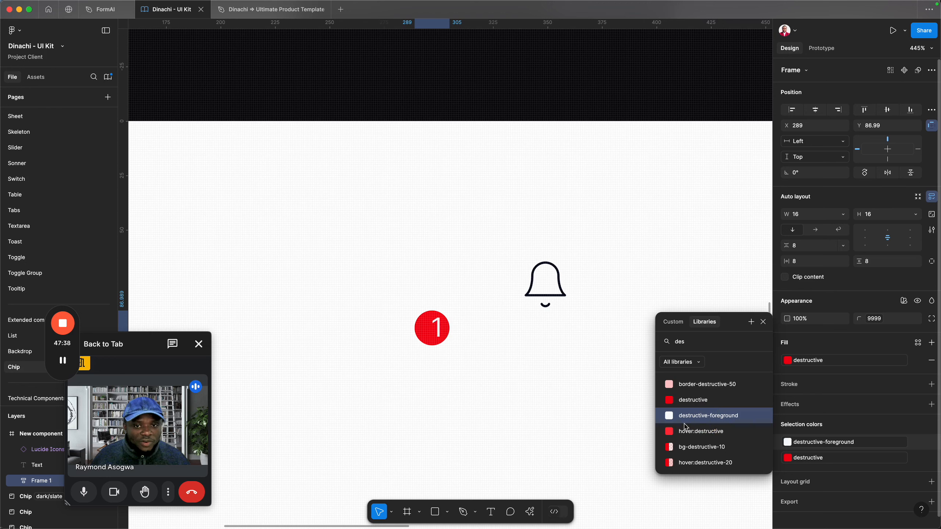
pyautogui.click(441, 326)
pyautogui.click(462, 375)
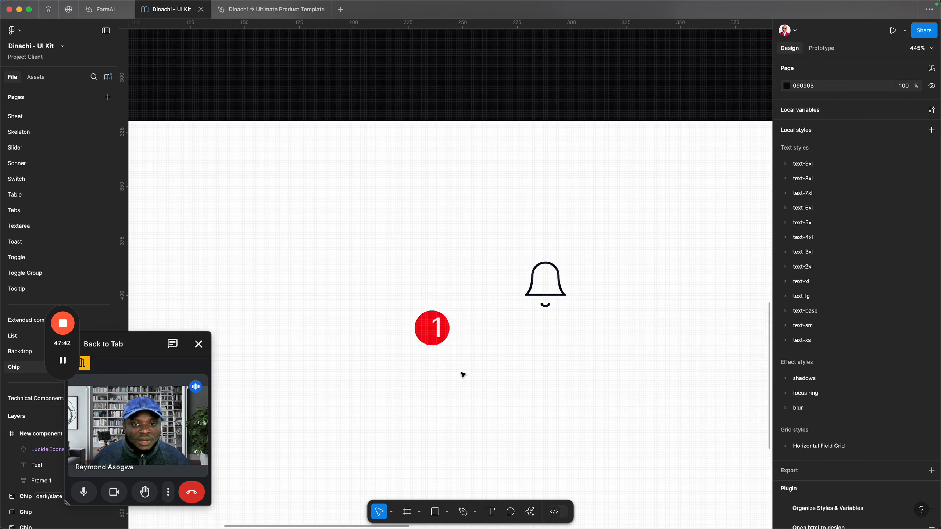
# - Set the horizontal and vertical padding and the item gap of the red "1" frame to 0
pyautogui.click(449, 332)
pyautogui.scroll(-3, 449, 331)
pyautogui.click(447, 330)
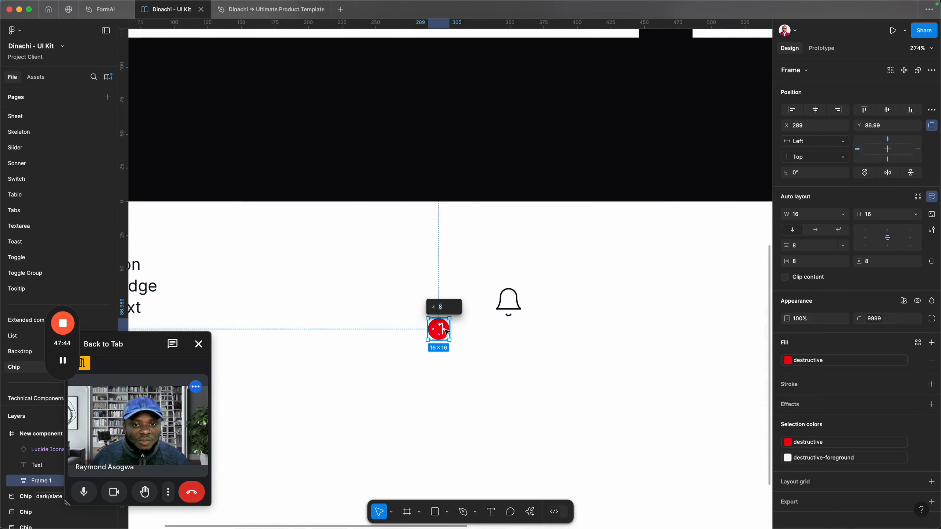
pyautogui.scroll(5, 443, 331)
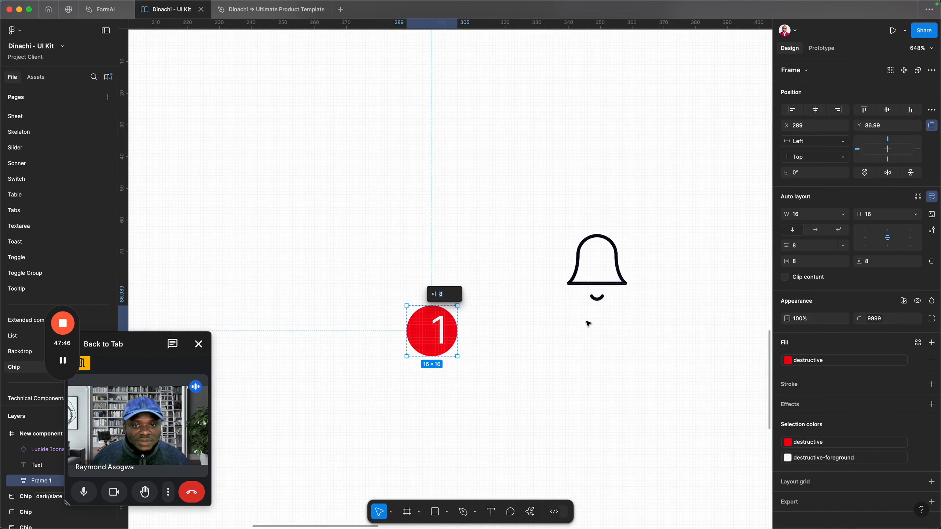
pyautogui.click(506, 341)
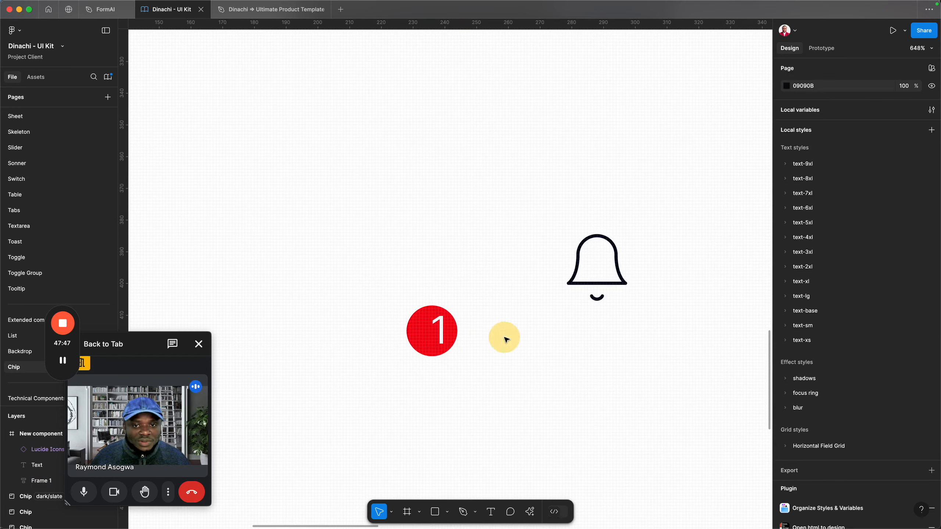
pyautogui.click(441, 325)
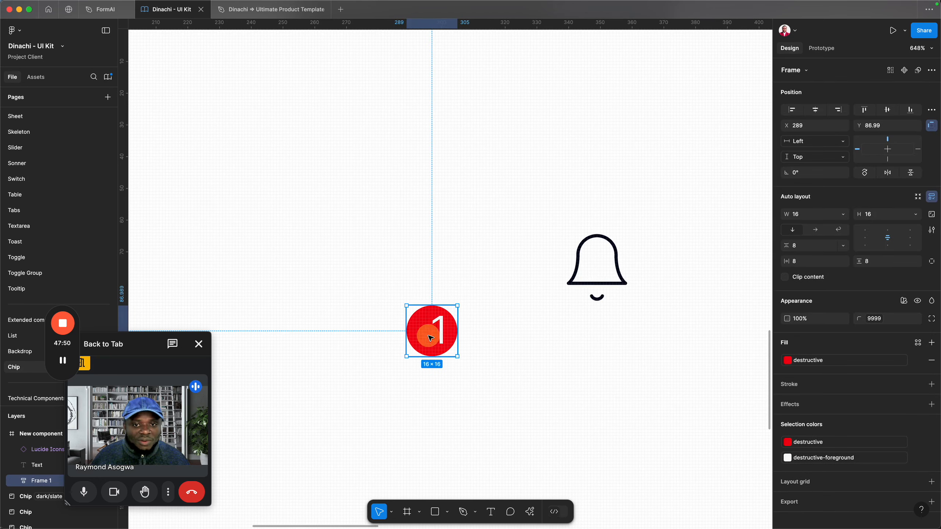
pyautogui.click(811, 262)
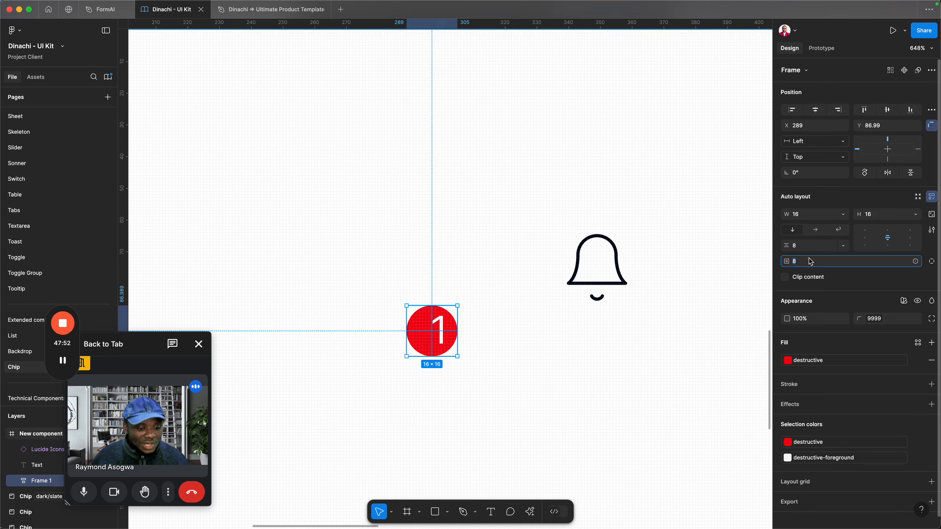
pyautogui.write('0')
pyautogui.press('Return')
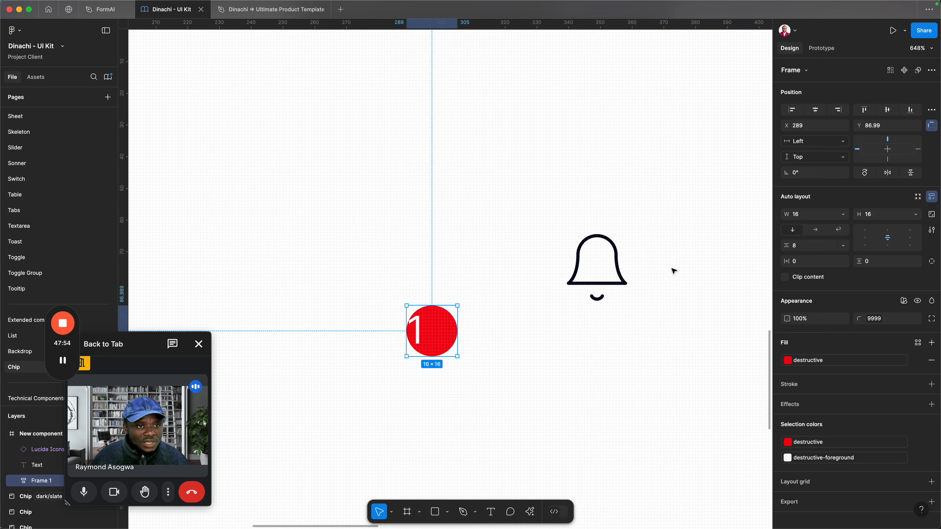
pyautogui.click(811, 246)
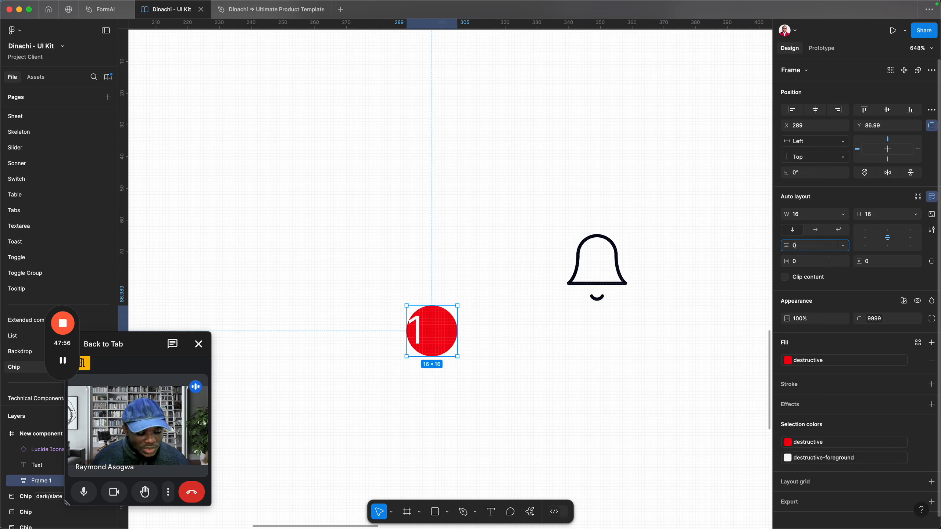
pyautogui.write('0')
pyautogui.press('Return')
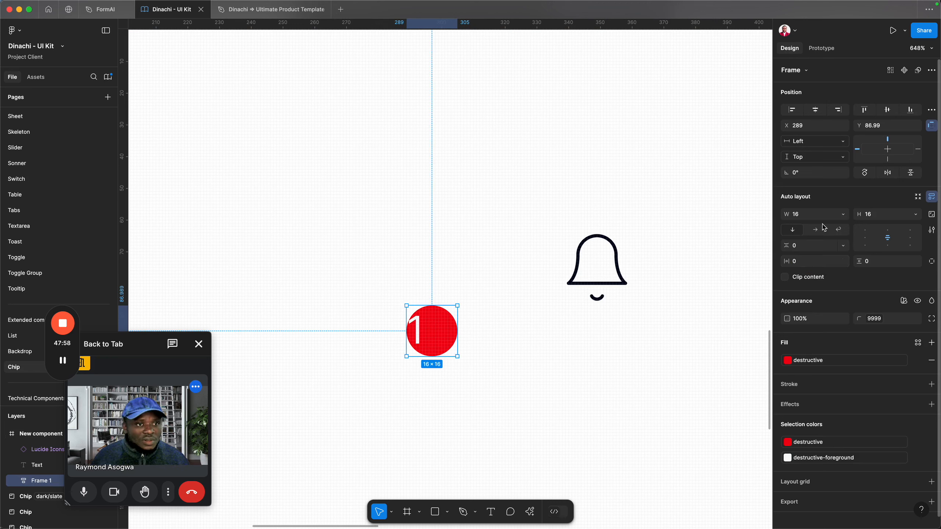
# - Set the width of the red "1" frame to 24
pyautogui.click(817, 214)
pyautogui.click(817, 214)
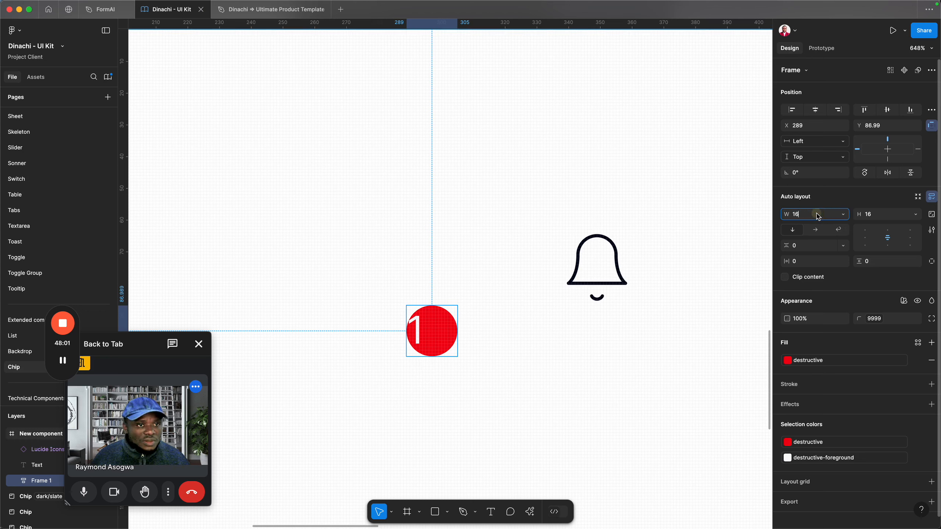
pyautogui.press('BackSpace')
pyautogui.press('BackSpace')
pyautogui.write('24')
pyautogui.press('Tab')
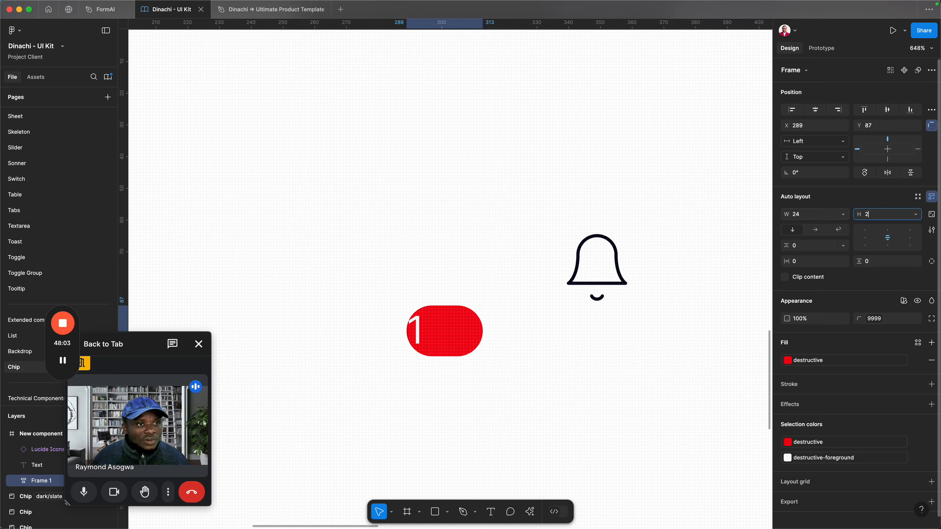
# - Set the red badge frame's height to 24 and switch its number text to auto width
pyautogui.write('24')
pyautogui.press('Return')
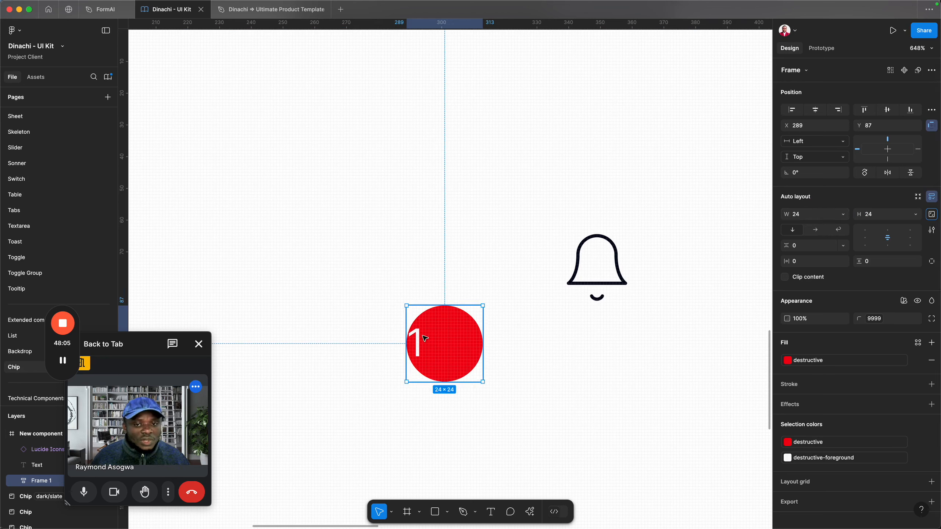
pyautogui.doubleClick(423, 340)
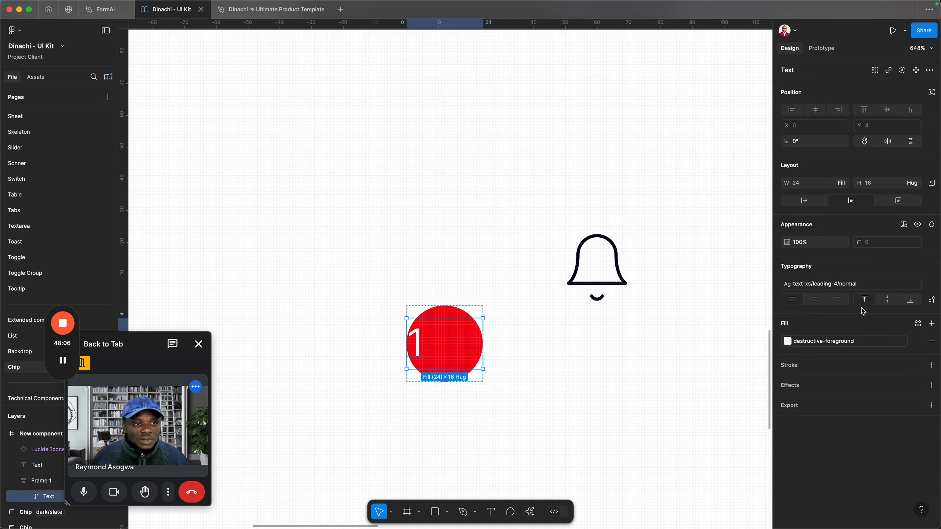
pyautogui.click(804, 201)
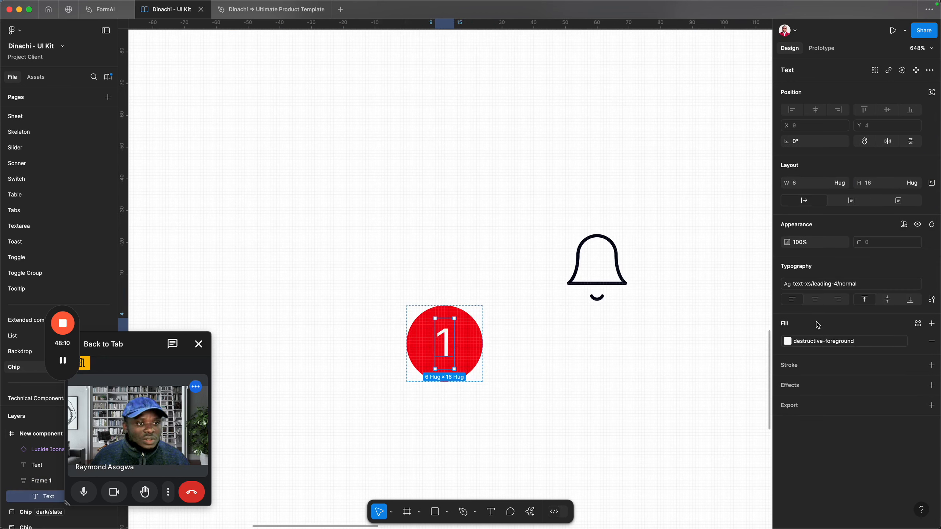
# - Review the text-xs/leading-4 text styles available for the badge's number
pyautogui.click(852, 288)
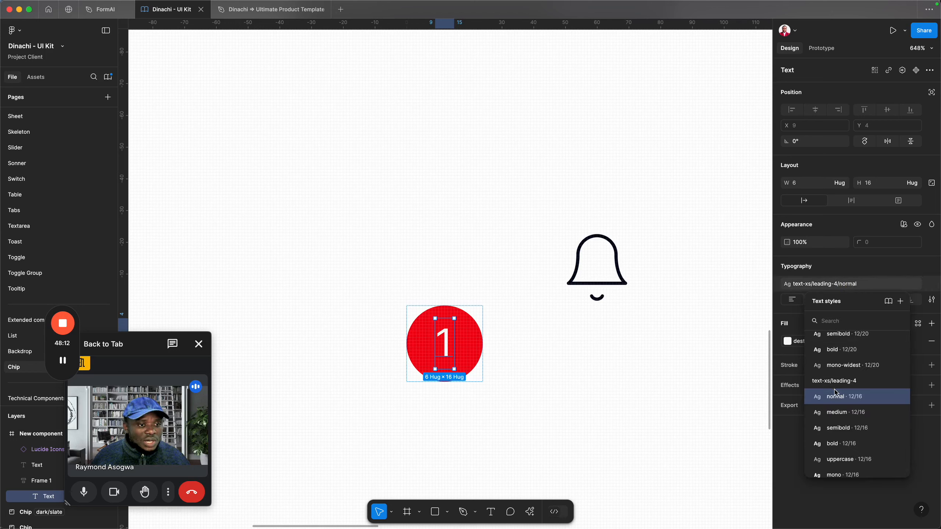
pyautogui.scroll(-1, 847, 407)
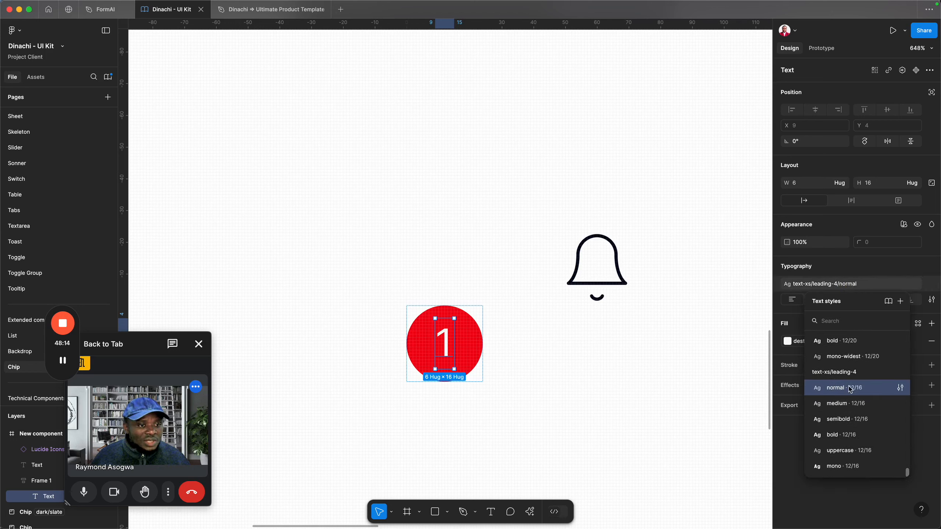
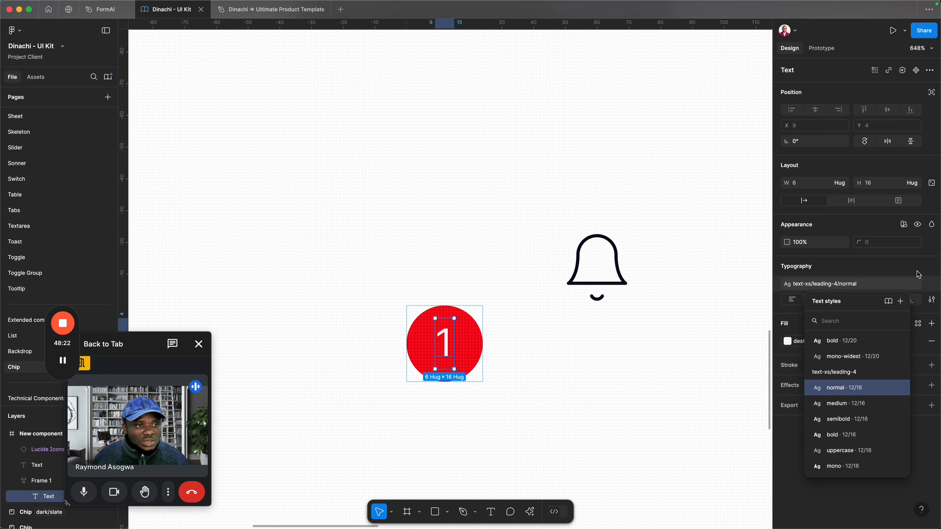
pyautogui.click(857, 283)
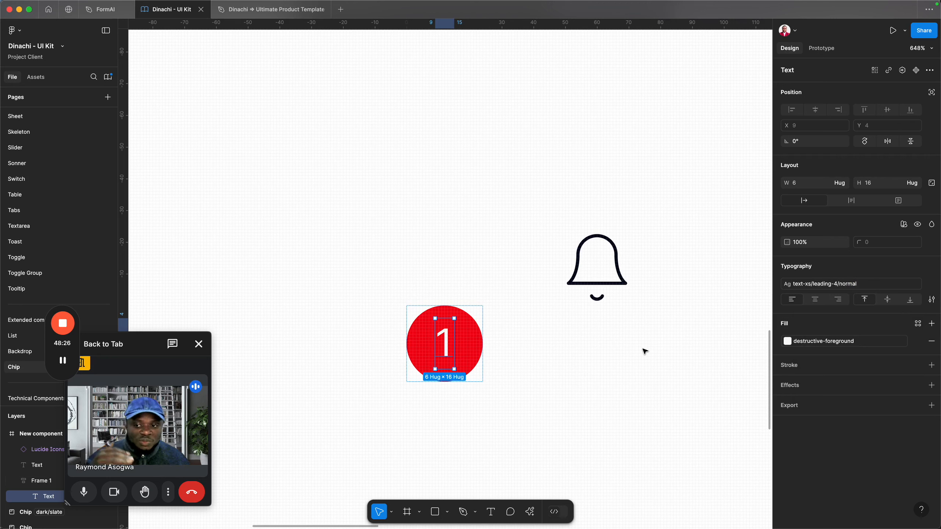
pyautogui.click(827, 283)
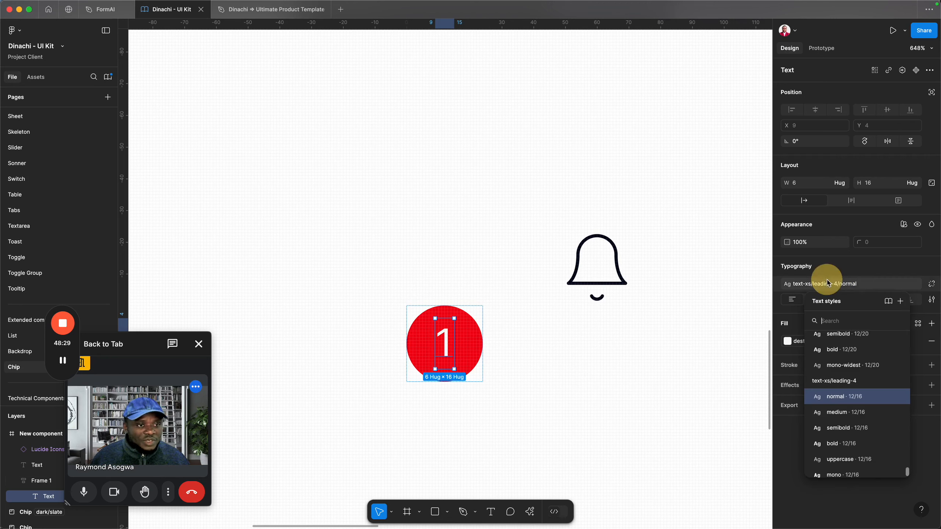
pyautogui.scroll(-1, 848, 460)
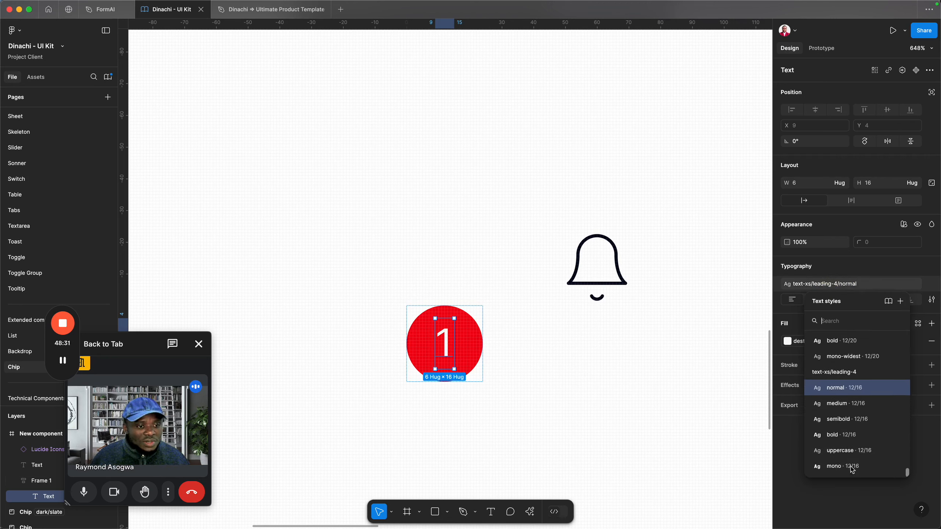
pyautogui.click(849, 465)
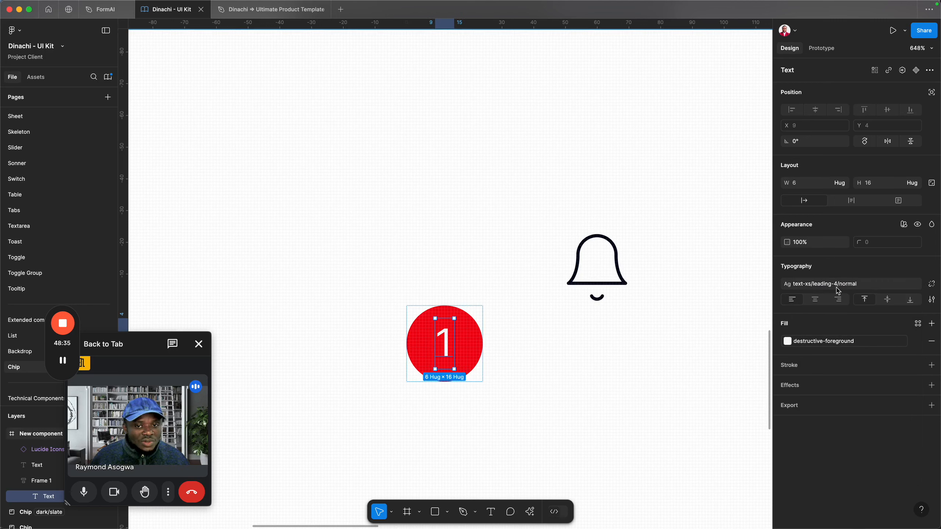
pyautogui.press('super+z')
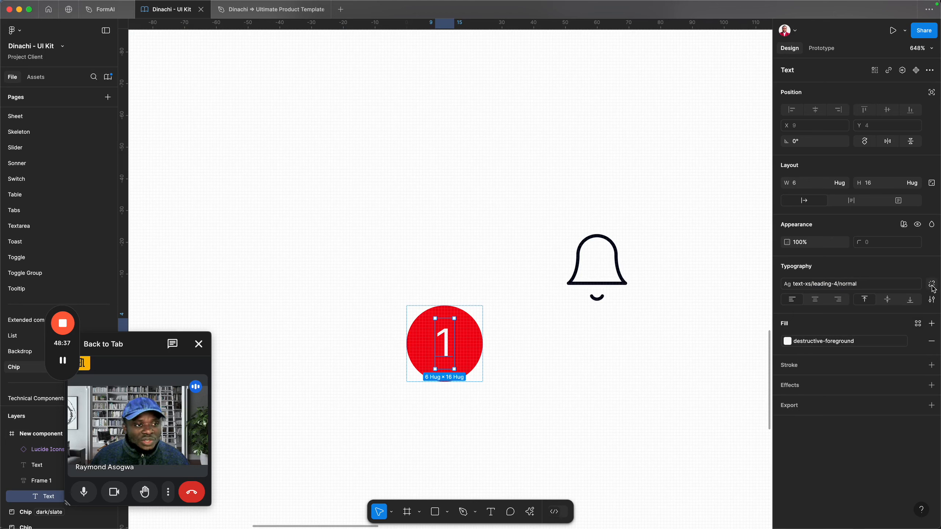
# - Try detaching the text style from the badge's number and setting its line height to Auto
pyautogui.click(932, 285)
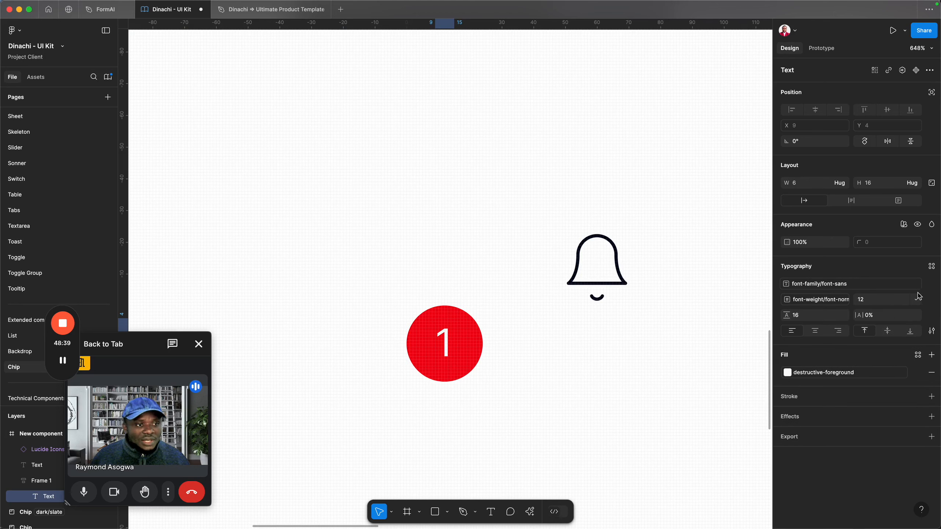
pyautogui.click(821, 320)
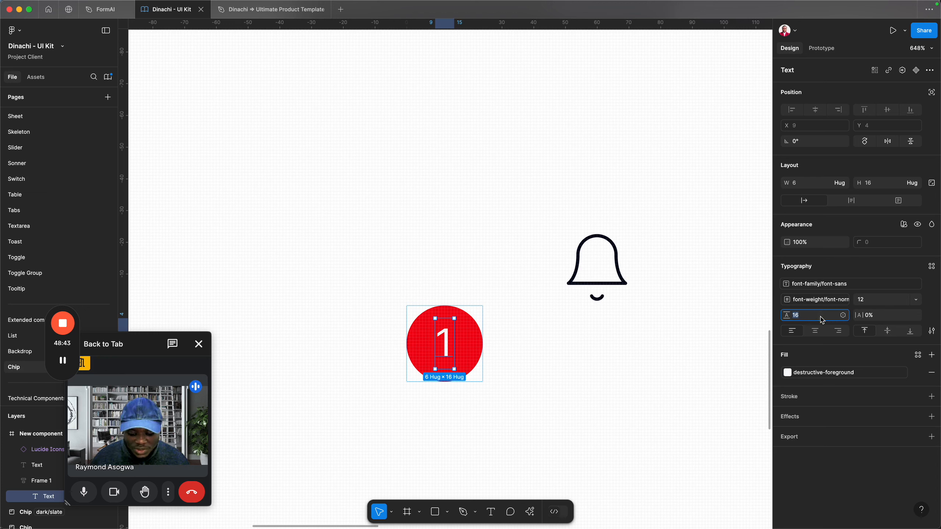
pyautogui.write('auto')
pyautogui.press('Return')
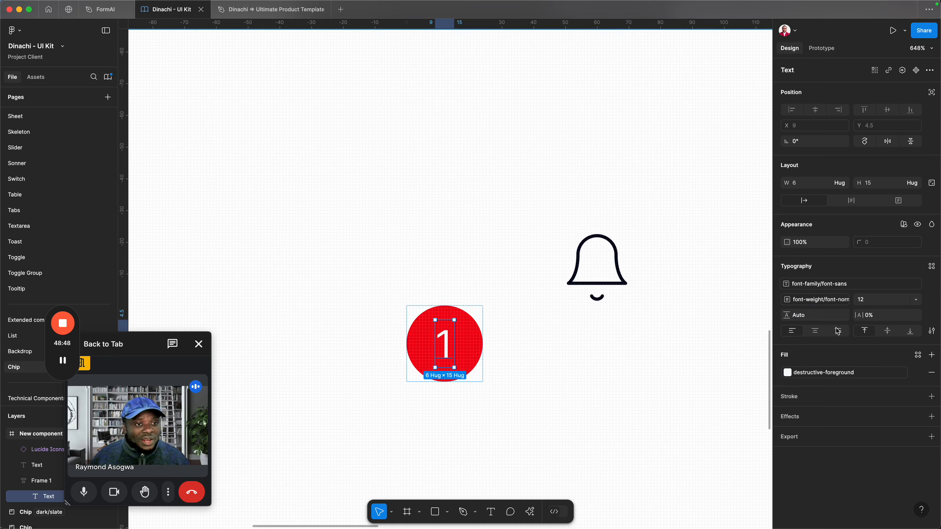
# - Undo the number's line-height and style-detachment changes while keeping its auto width
pyautogui.press('super+z')
pyautogui.press('super+z')
pyautogui.press('super+z')
pyautogui.press('super+z')
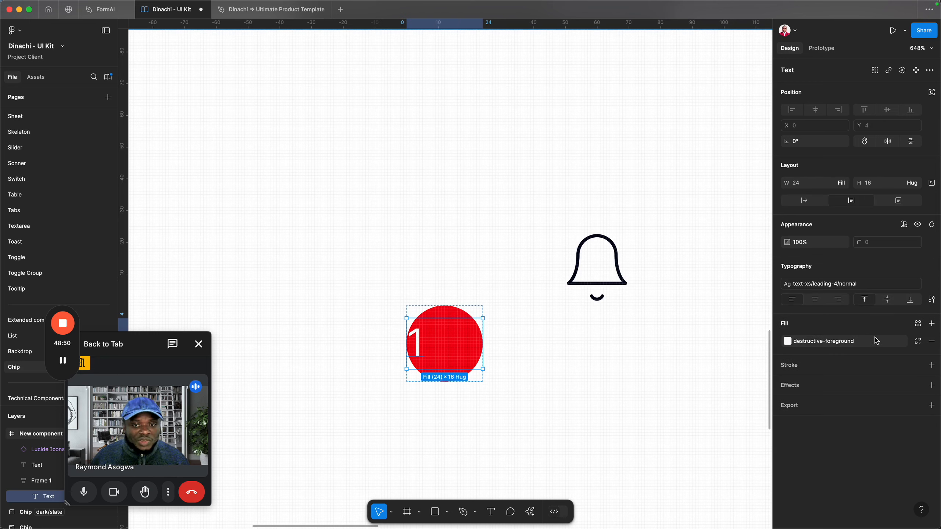
pyautogui.press('super+shift+z')
pyautogui.press('super+shift+z')
pyautogui.press('super+shift+z')
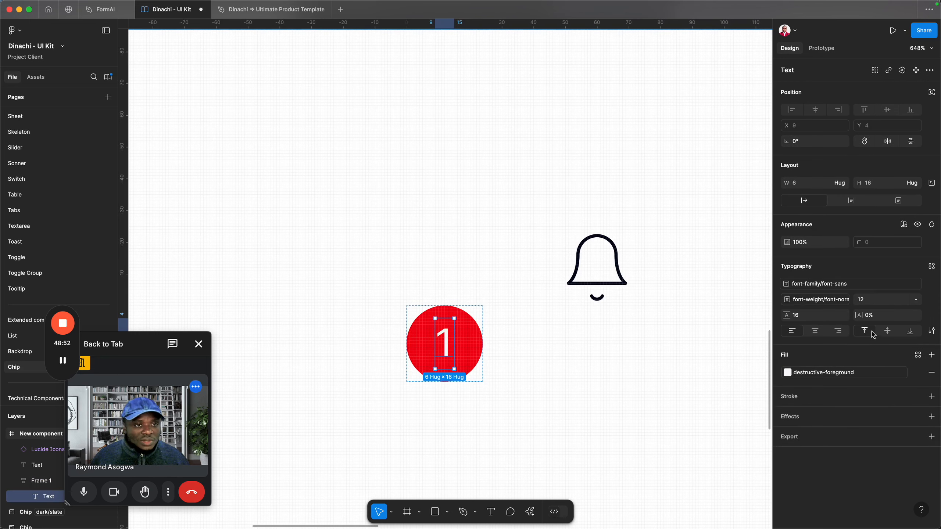
# - Inspect the sizes of the red badge frame and the number text inside it
pyautogui.click(683, 321)
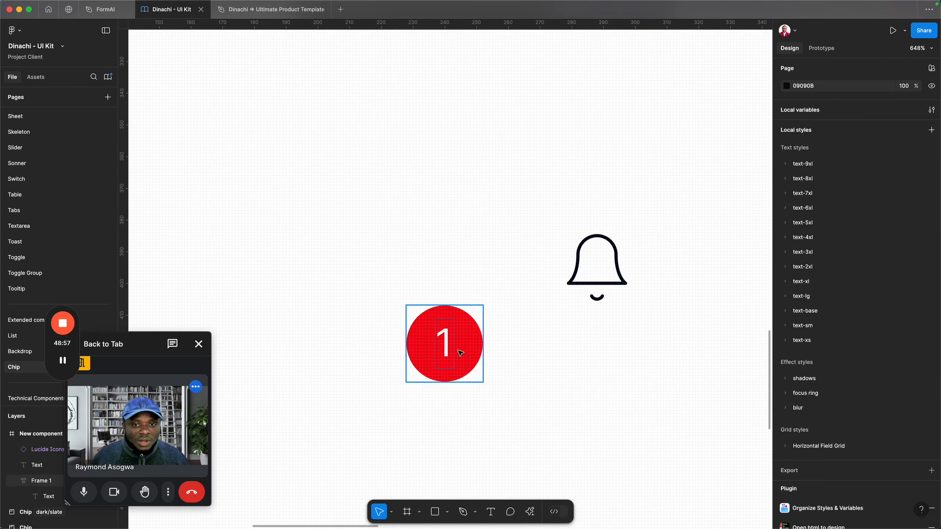
pyautogui.click(463, 350)
pyautogui.scroll(-10, 463, 350)
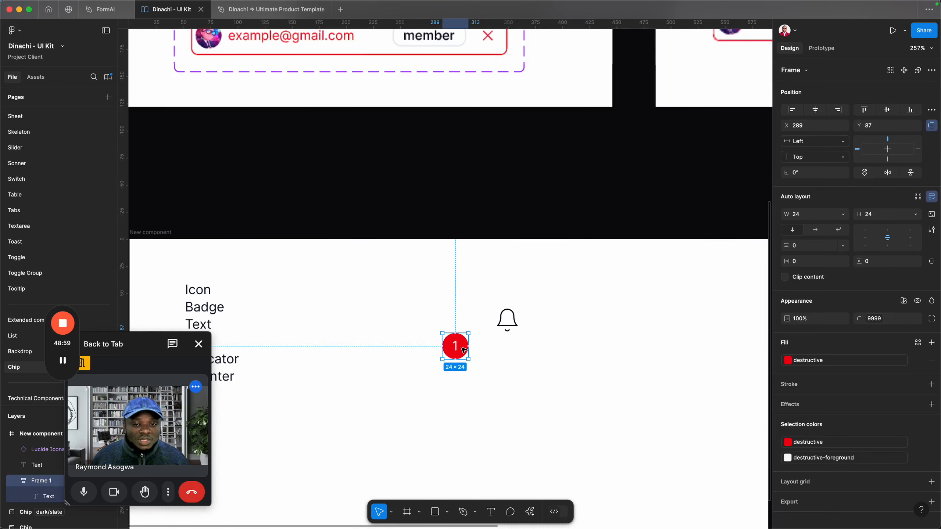
pyautogui.scroll(10, 463, 350)
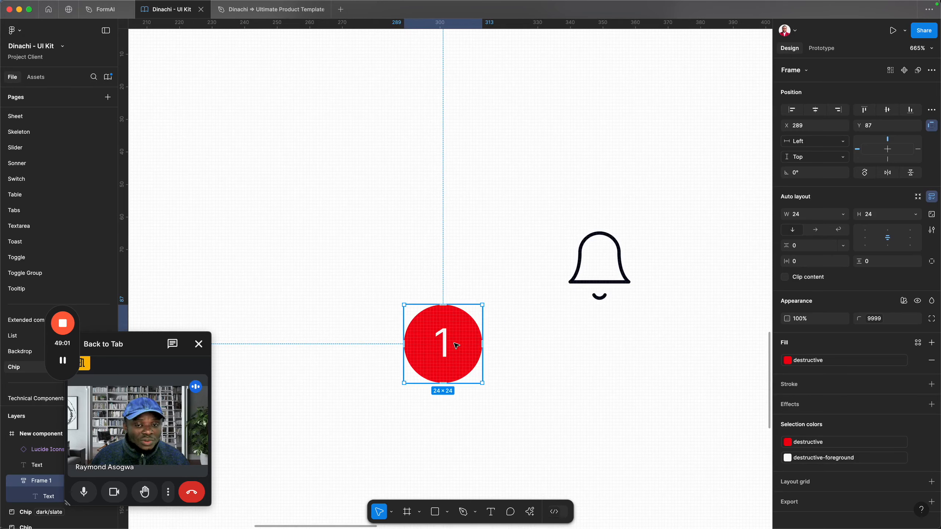
pyautogui.click(445, 342)
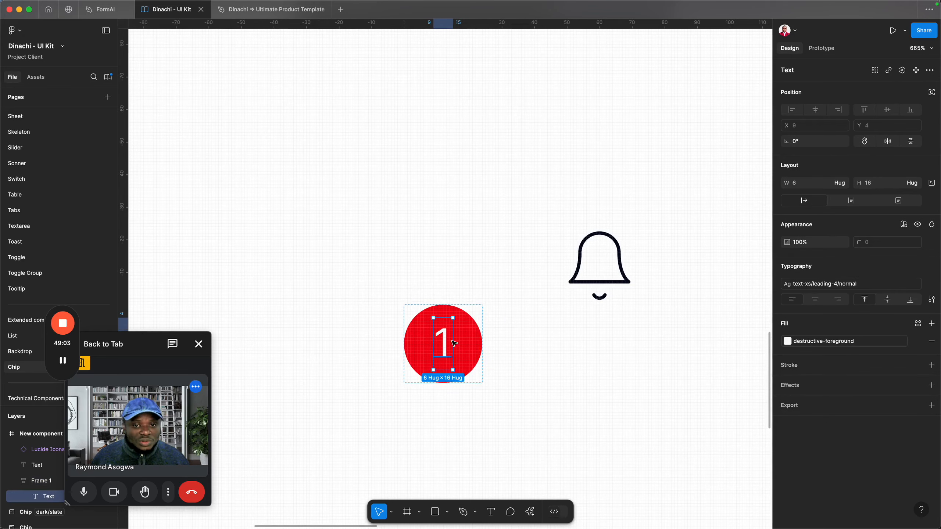
pyautogui.click(455, 344)
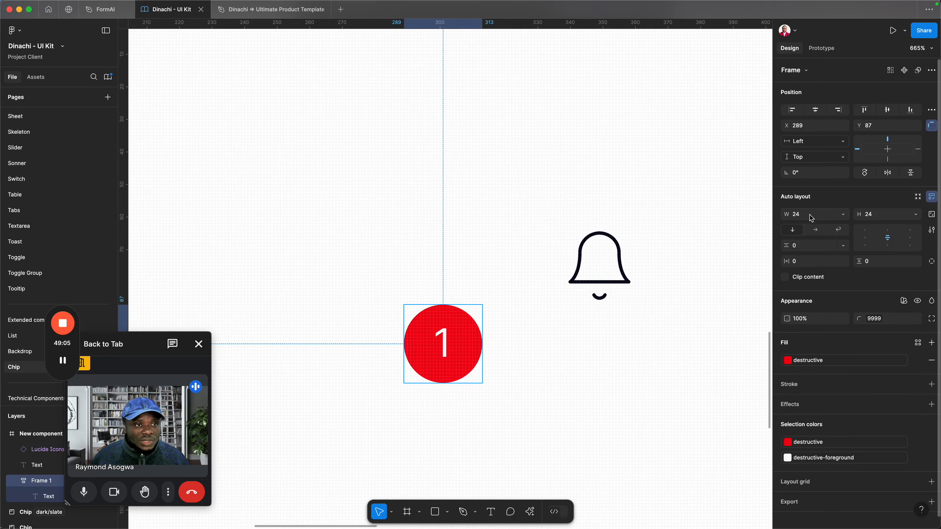
pyautogui.click(644, 326)
# - Move the red badge over the upper-right part of the bell icon and bring it to the front
pyautogui.moveTo(436, 346); pyautogui.dragTo(626, 241)
pyautogui.moveTo(692, 300); pyautogui.dragTo(532, 311)
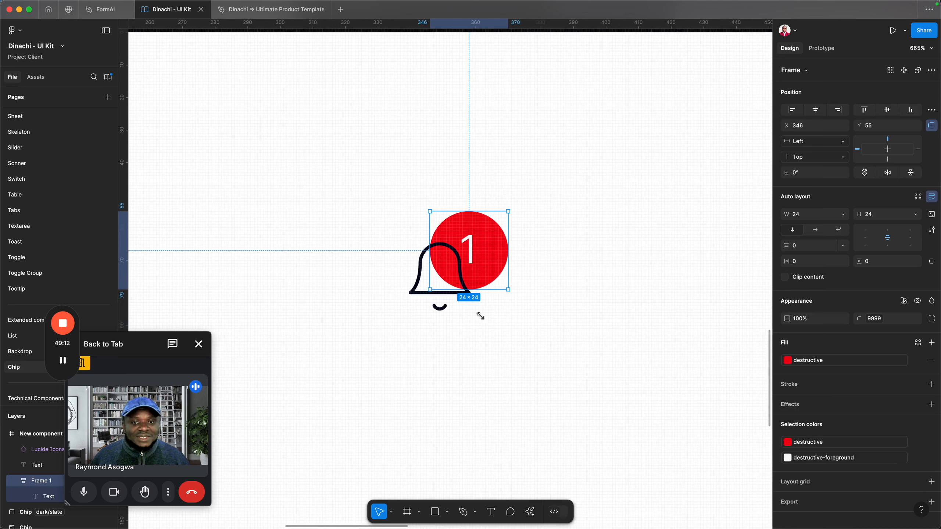
pyautogui.press('super+alt+bracketright')
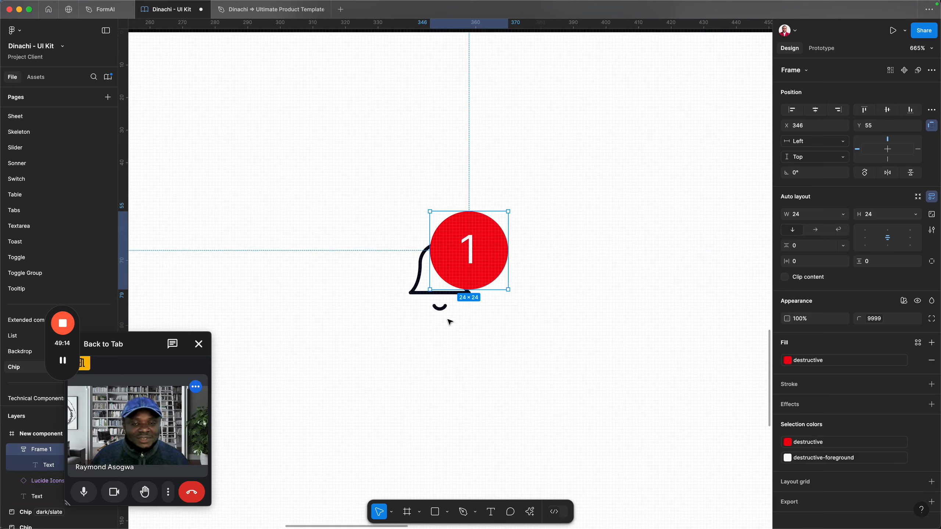
# - Separate the badge from the bell, placing the badge at about X 369, Y 31 and the bell at about X 323, Y 70
pyautogui.moveTo(478, 257); pyautogui.dragTo(540, 187)
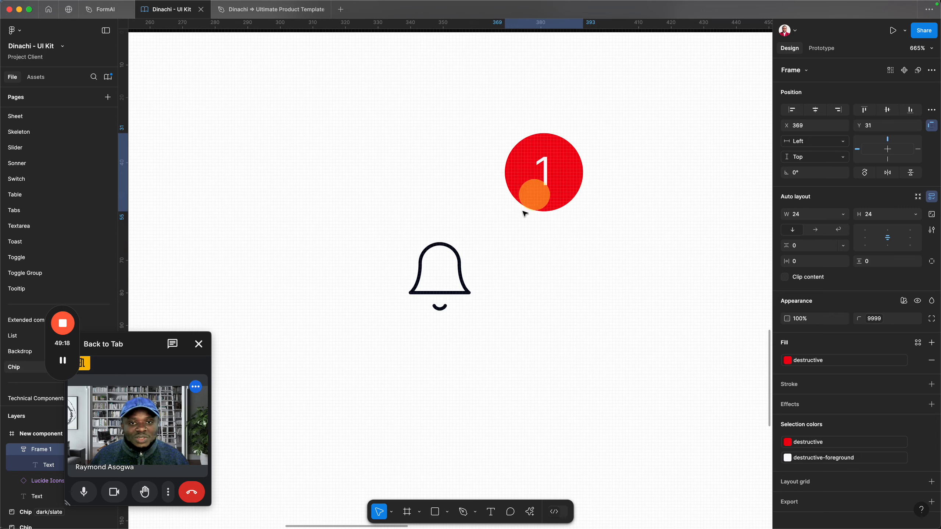
pyautogui.click(437, 285)
pyautogui.moveTo(439, 286); pyautogui.dragTo(397, 311)
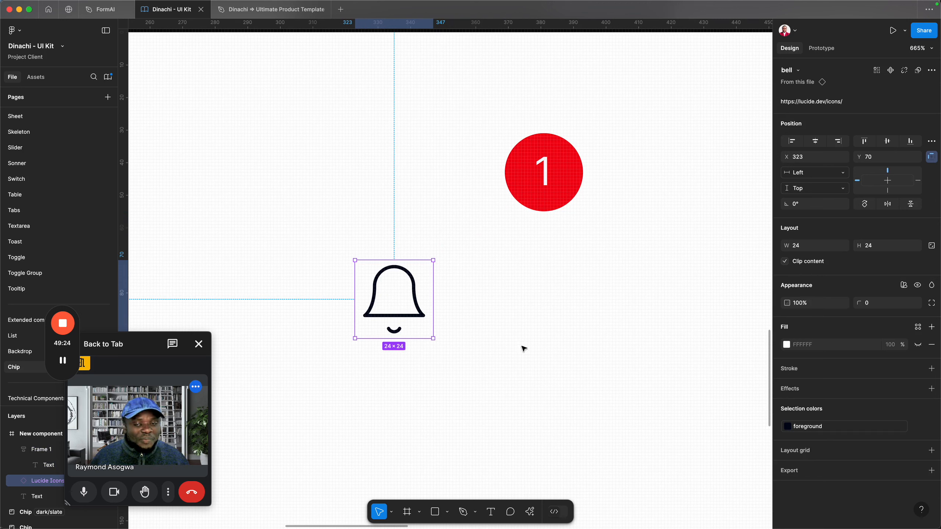
pyautogui.click(539, 182)
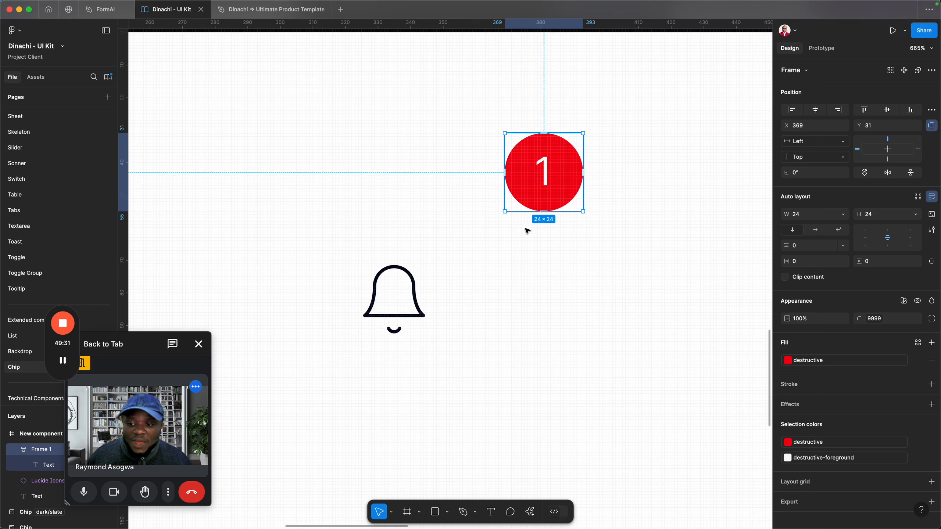
pyautogui.click(395, 301)
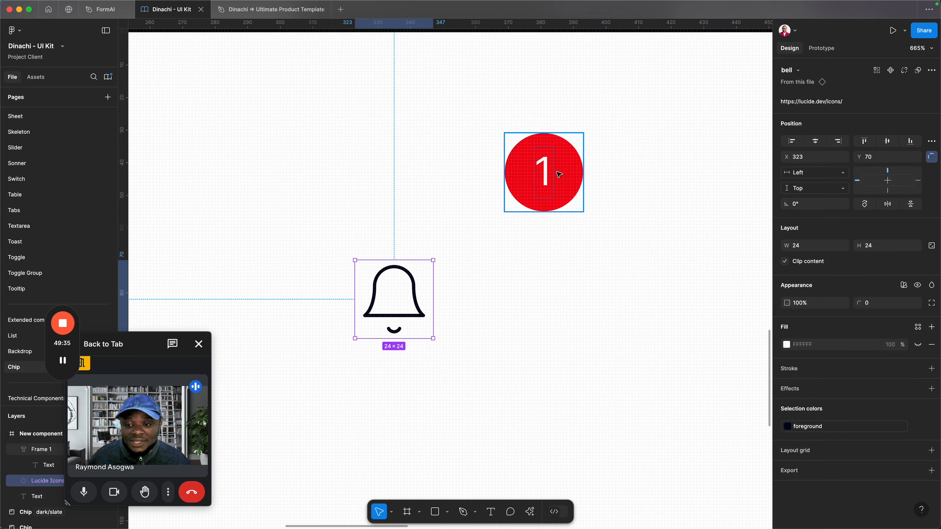
# - Move the badge back onto the bell's upper-right edge and check the text styles offered for its number
pyautogui.click(571, 163)
pyautogui.moveTo(562, 169); pyautogui.dragTo(471, 254)
pyautogui.doubleClick(453, 259)
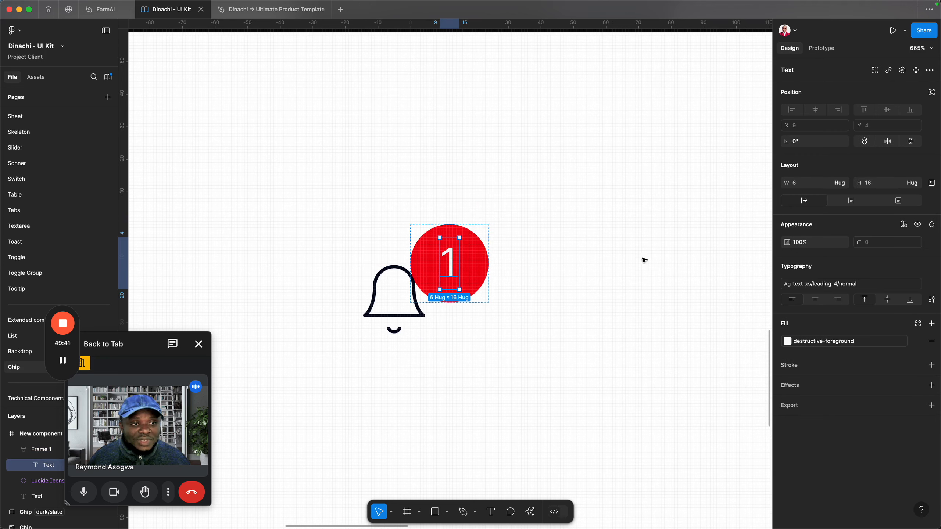
pyautogui.click(824, 283)
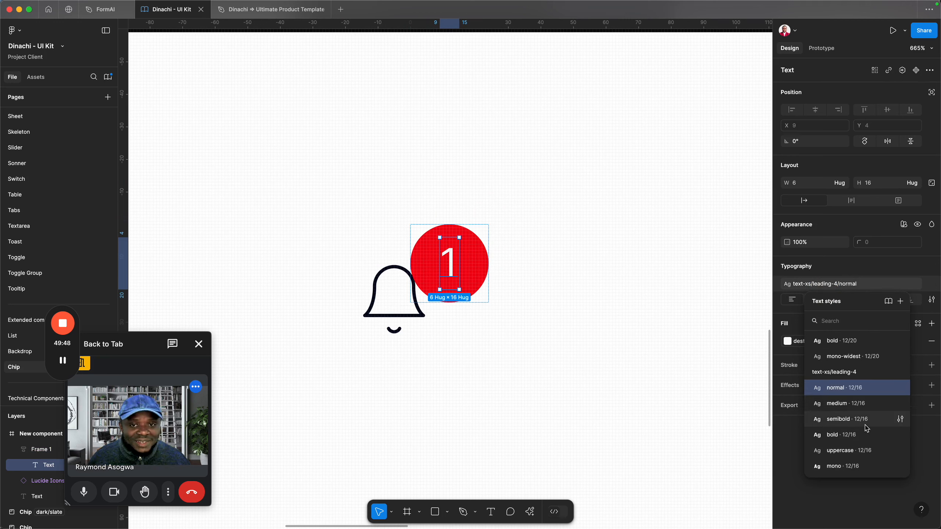
pyautogui.click(625, 409)
# - Switch to the Material UI Badge documentation in the browser and inspect the Accessibility demo's 99+ badge in the developer tools
pyautogui.press('super+Tab')
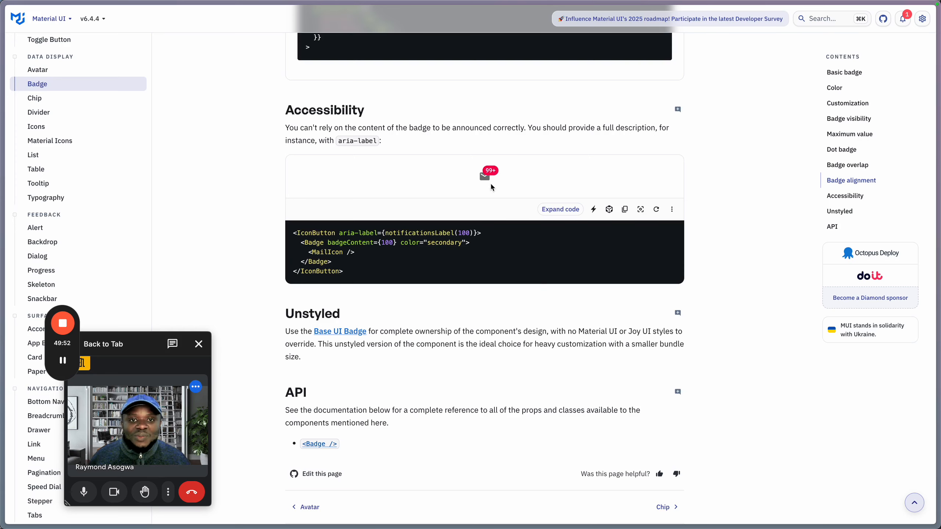
pyautogui.rightClick(518, 179)
pyautogui.click(498, 310)
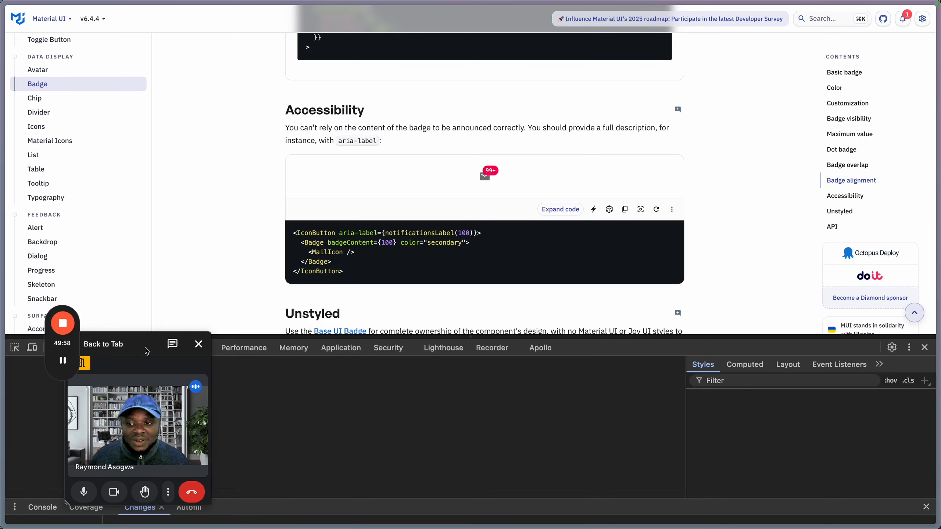
pyautogui.moveTo(144, 351); pyautogui.dragTo(883, 7)
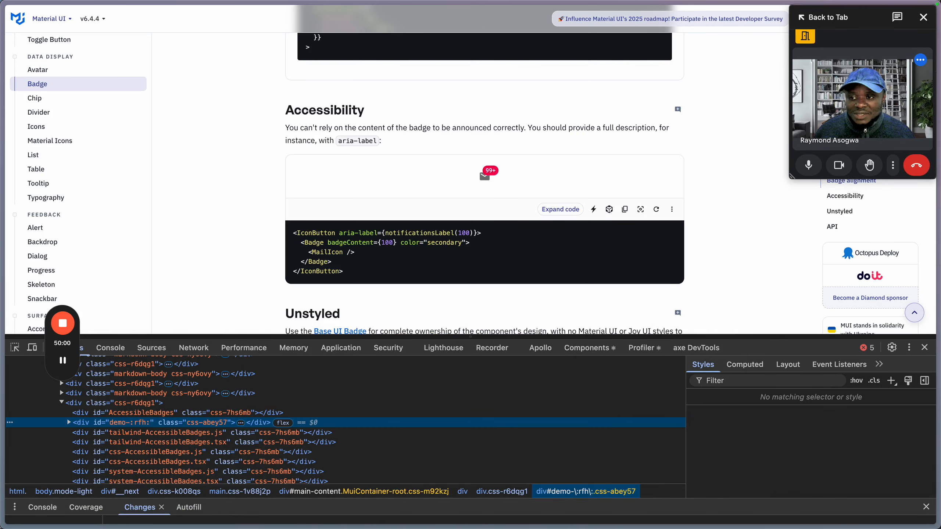
pyautogui.click(16, 350)
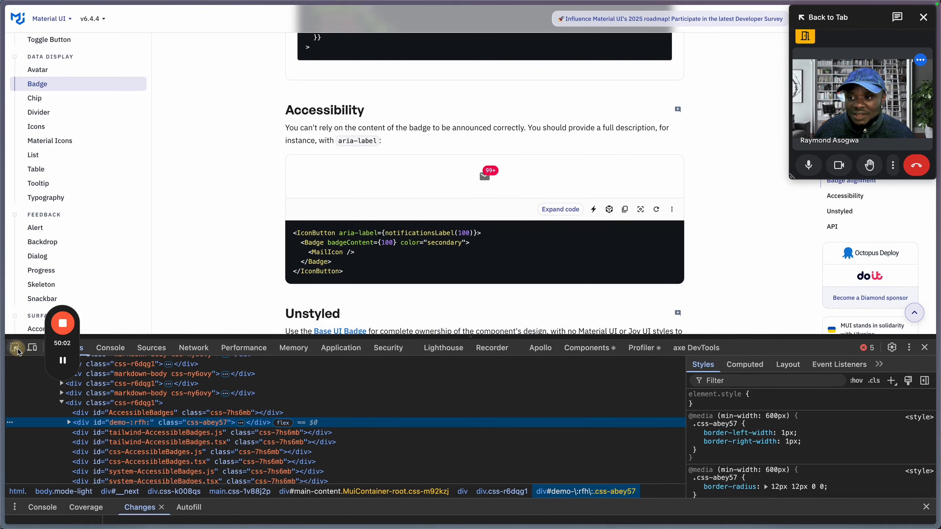
pyautogui.click(16, 349)
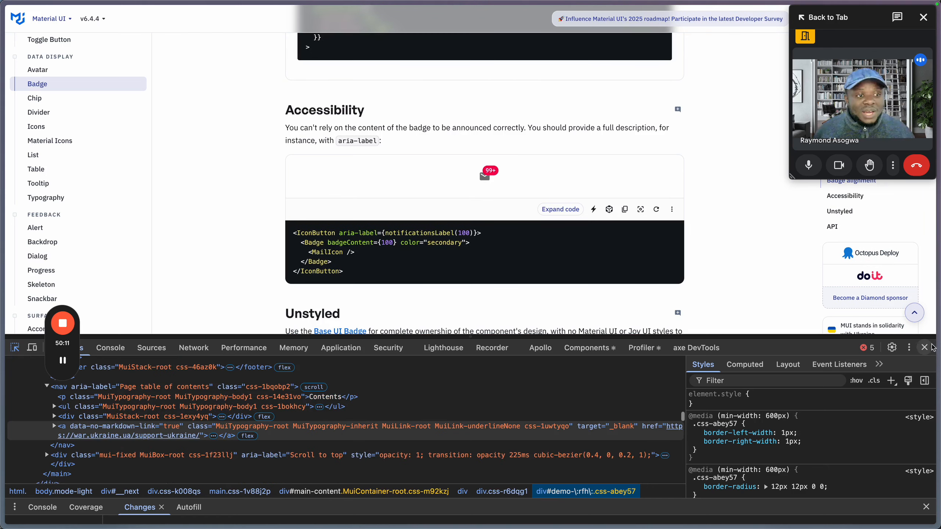
pyautogui.click(925, 348)
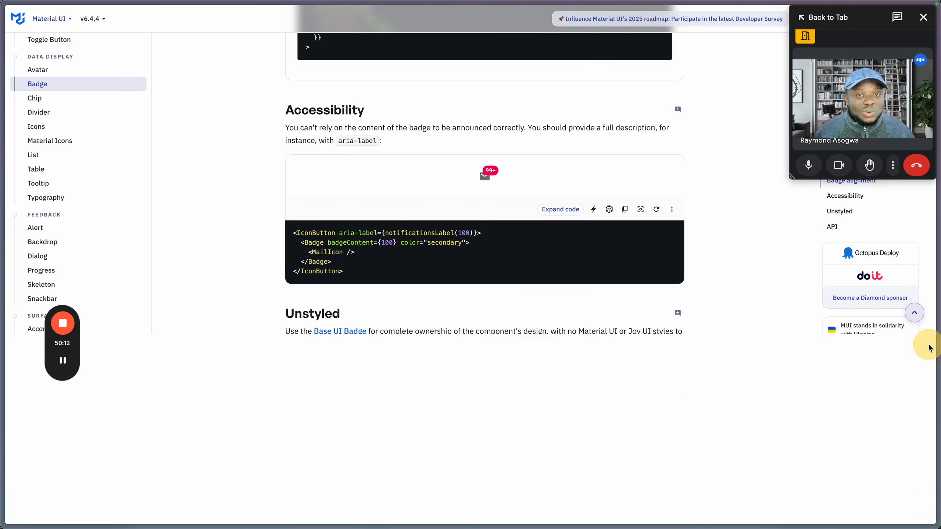
# - Inspect the shopping cart badge in the Customization demo and the mail icon in the Basic badge demo, and close the developer tools
pyautogui.scroll(15, 633, 450)
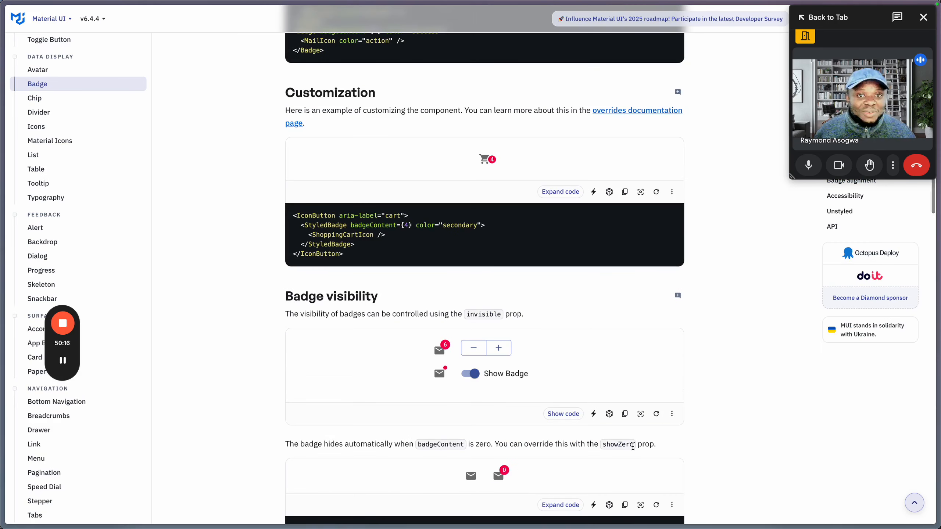
pyautogui.rightClick(705, 250)
pyautogui.click(724, 369)
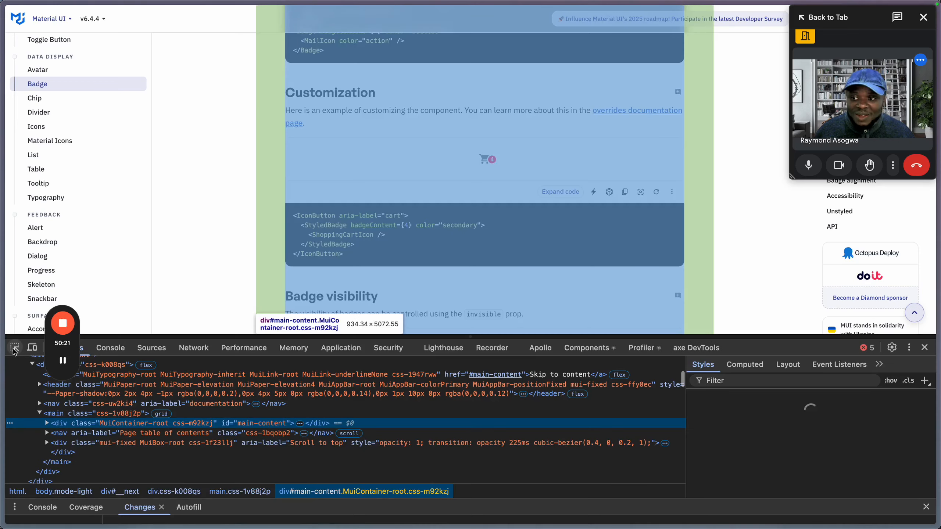
pyautogui.press('super+shift+c')
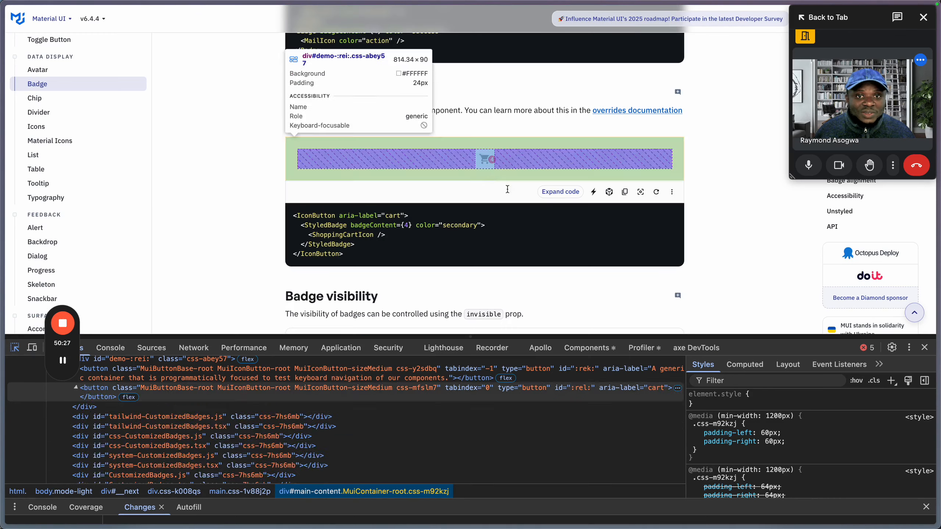
pyautogui.scroll(10, 518, 222)
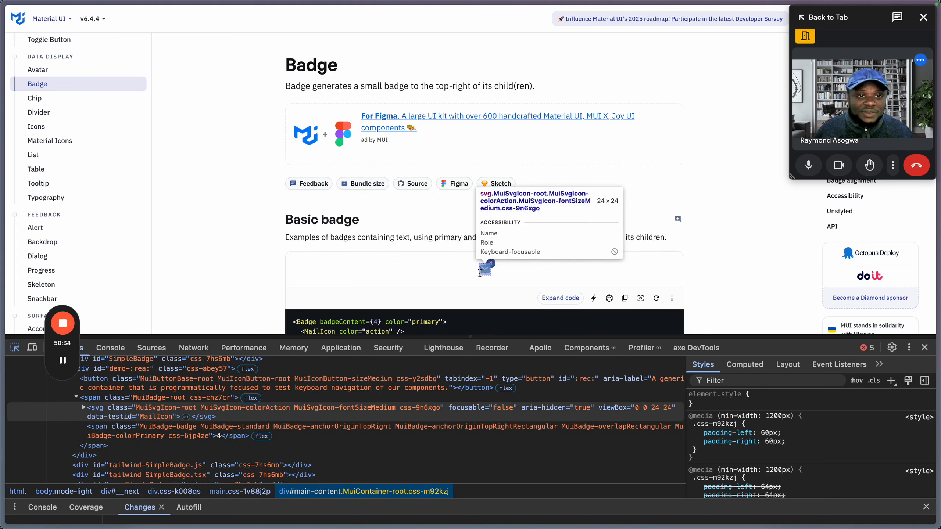
pyautogui.click(925, 347)
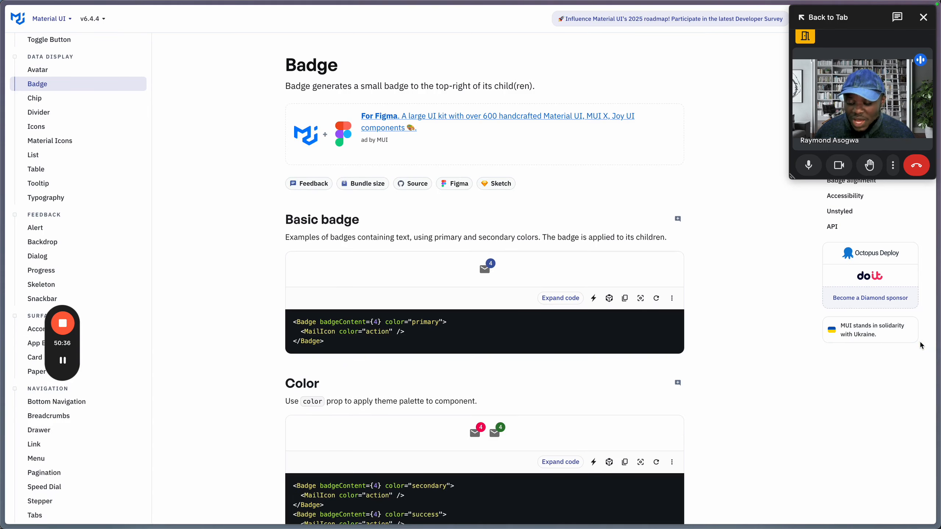
# - Switch back to the UI kit file in Figma and nudge the red badge slightly up and away from the bell
pyautogui.press('super+Tab')
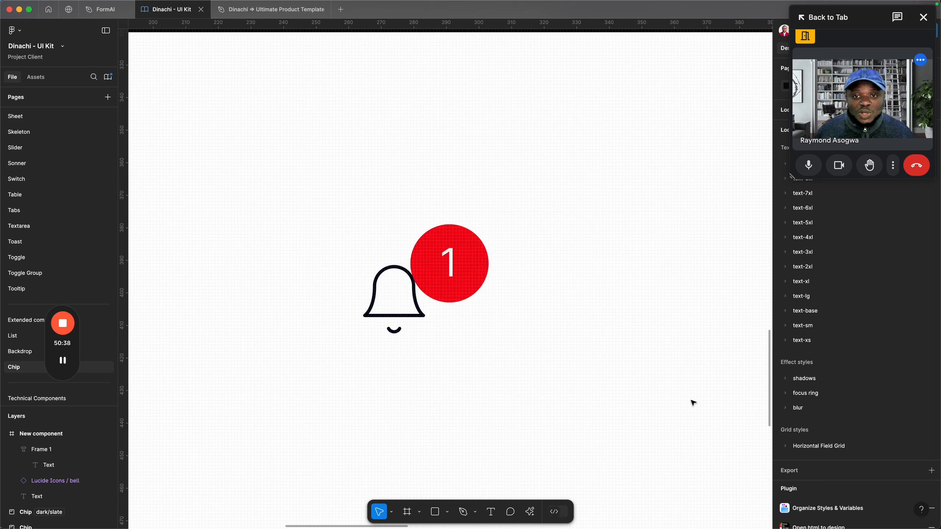
pyautogui.click(422, 297)
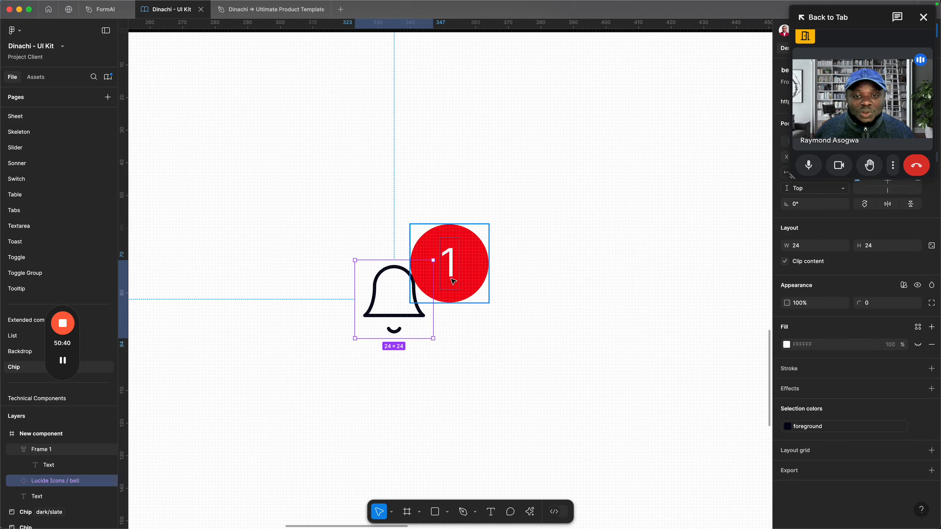
pyautogui.scroll(-4, 481, 358)
pyautogui.moveTo(481, 357); pyautogui.dragTo(443, 313)
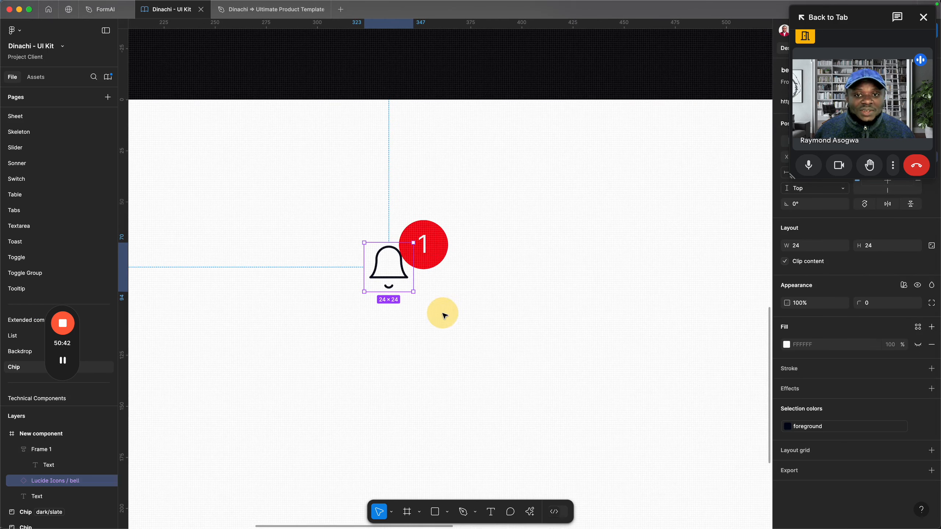
pyautogui.scroll(-2, 443, 314)
pyautogui.click(432, 270)
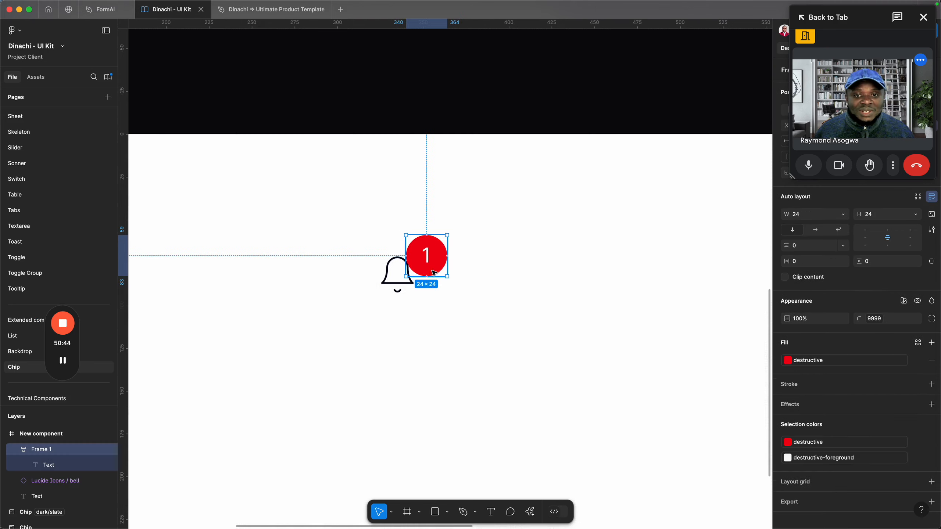
pyautogui.moveTo(430, 256); pyautogui.dragTo(432, 256)
pyautogui.click(335, 228)
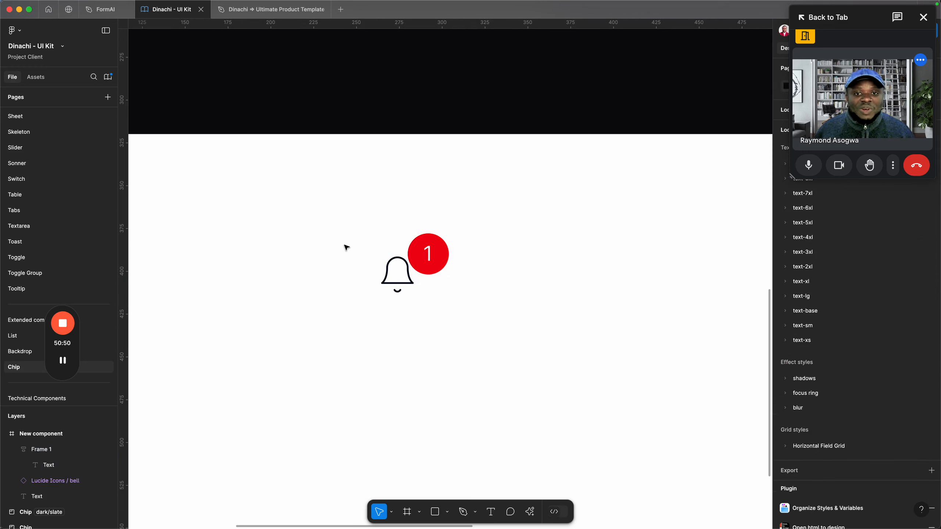
# - Duplicate the bell and its badge below the original, and delete the number from the copied badge
pyautogui.scroll(-3, 346, 248)
pyautogui.click(413, 290)
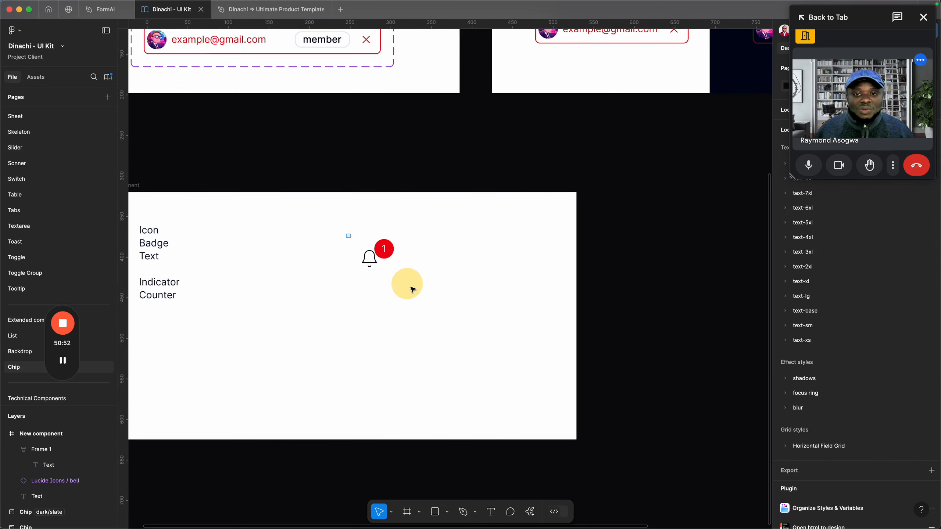
pyautogui.moveTo(412, 290); pyautogui.dragTo(388, 297)
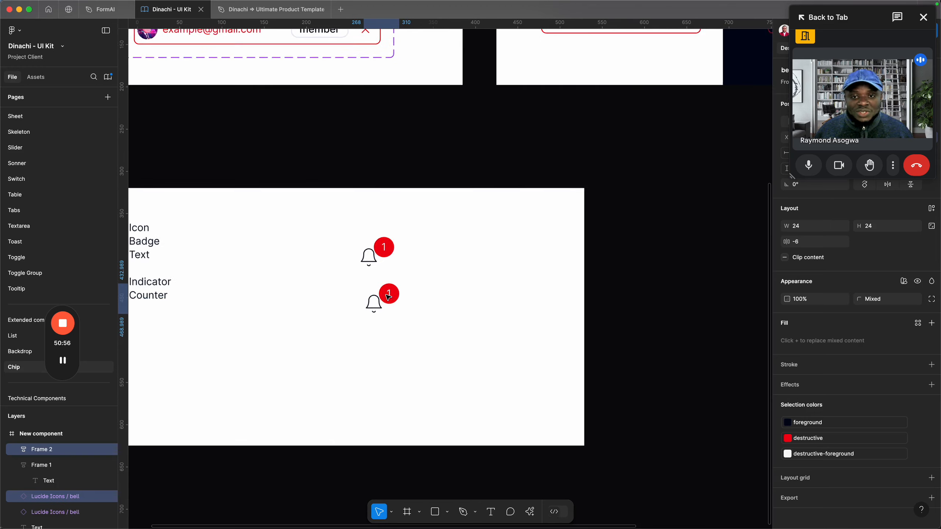
pyautogui.scroll(4, 387, 297)
pyautogui.doubleClick(392, 294)
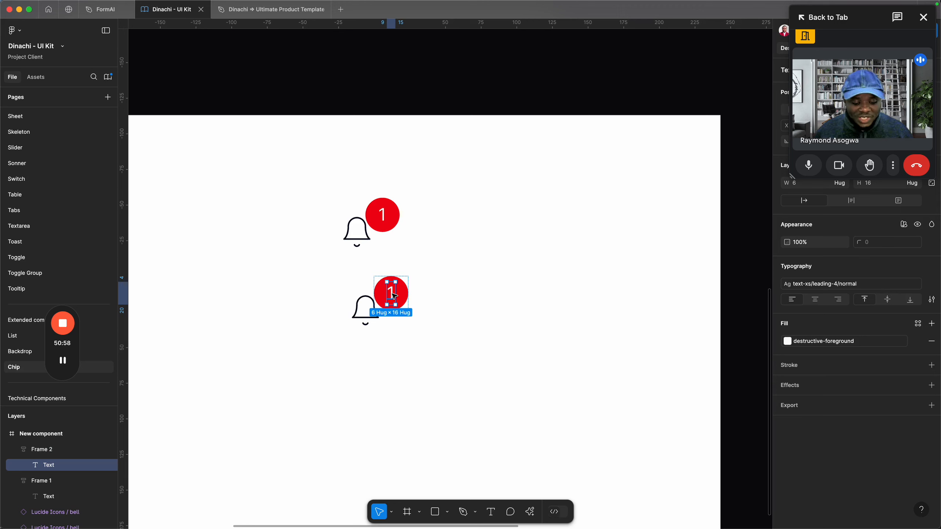
pyautogui.press('Delete')
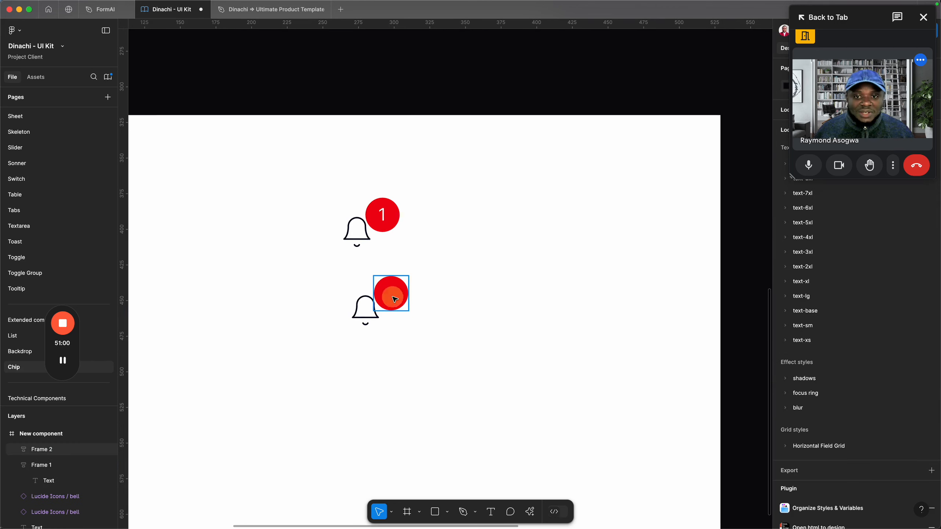
# - Resize the empty red badge on the lower bell to 16 × 16
pyautogui.click(392, 295)
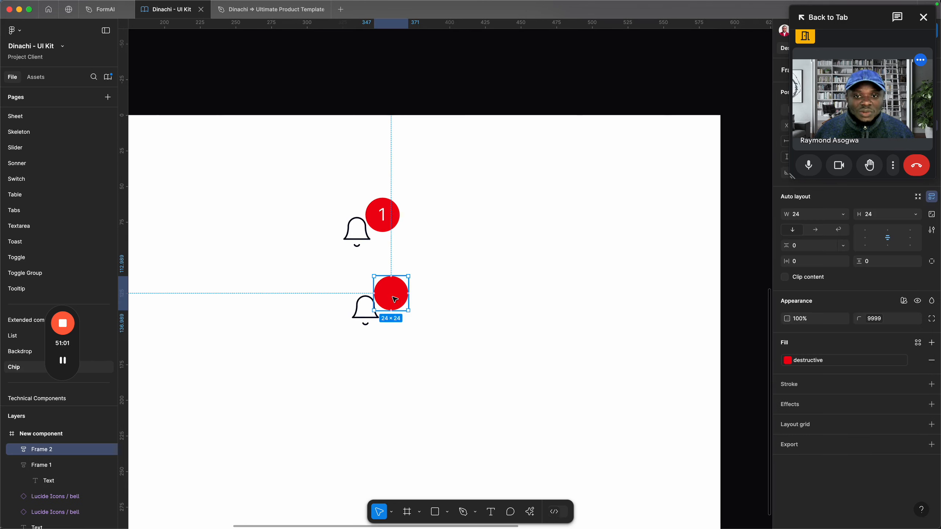
pyautogui.click(811, 215)
pyautogui.write('1')
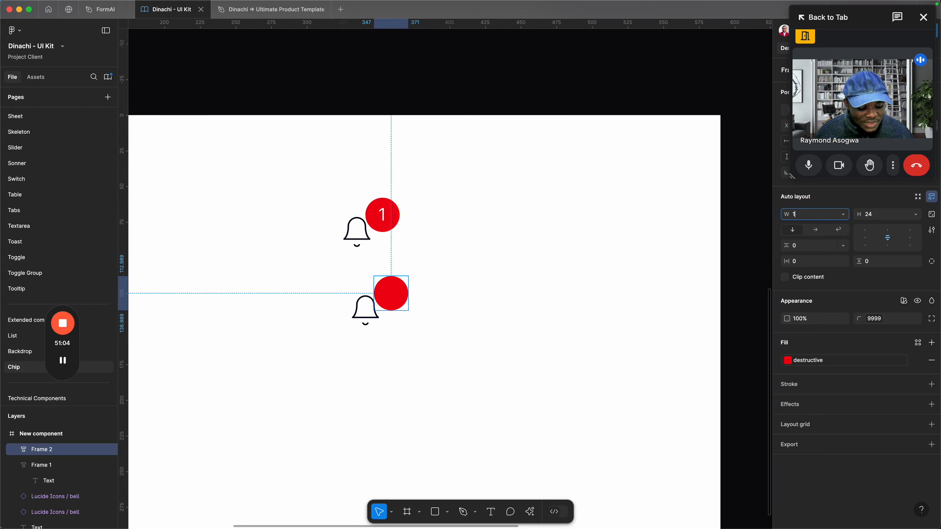
pyautogui.write('6')
pyautogui.press('Tab')
pyautogui.press('Tab')
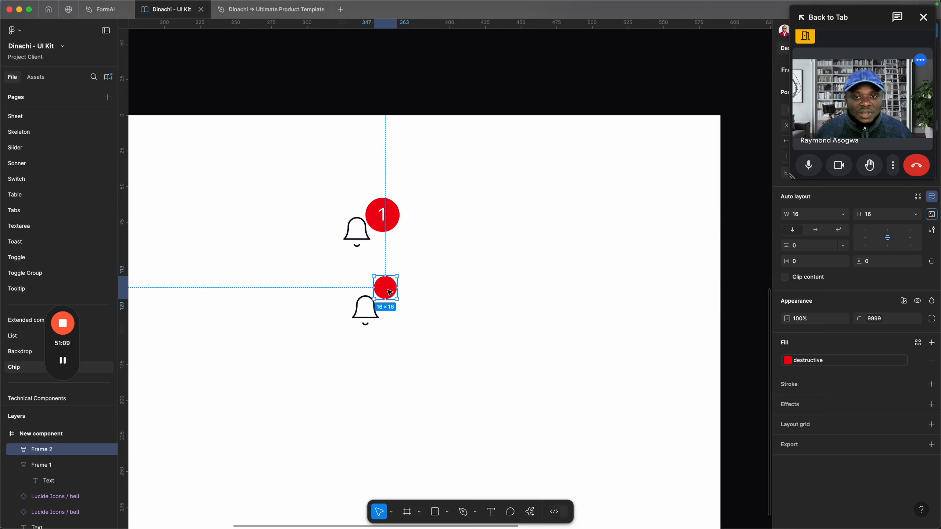
pyautogui.click(420, 288)
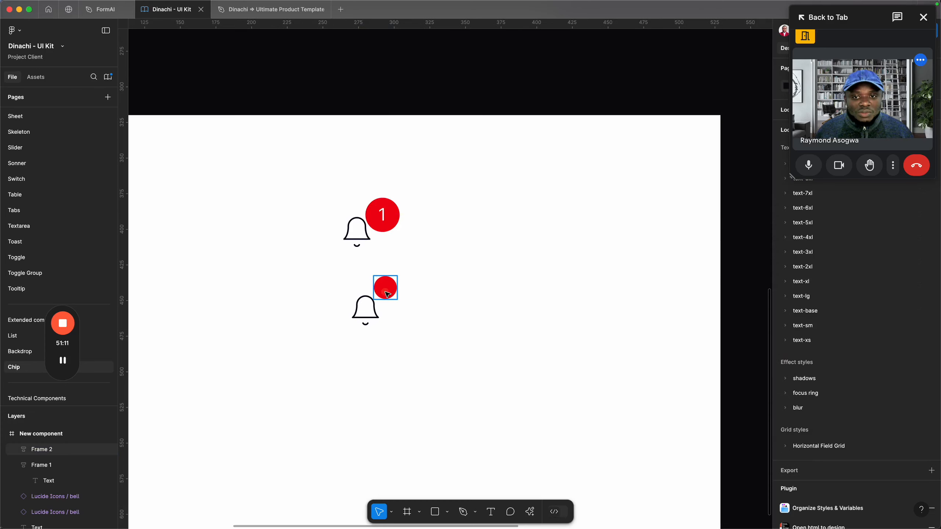
pyautogui.click(386, 295)
pyautogui.click(384, 336)
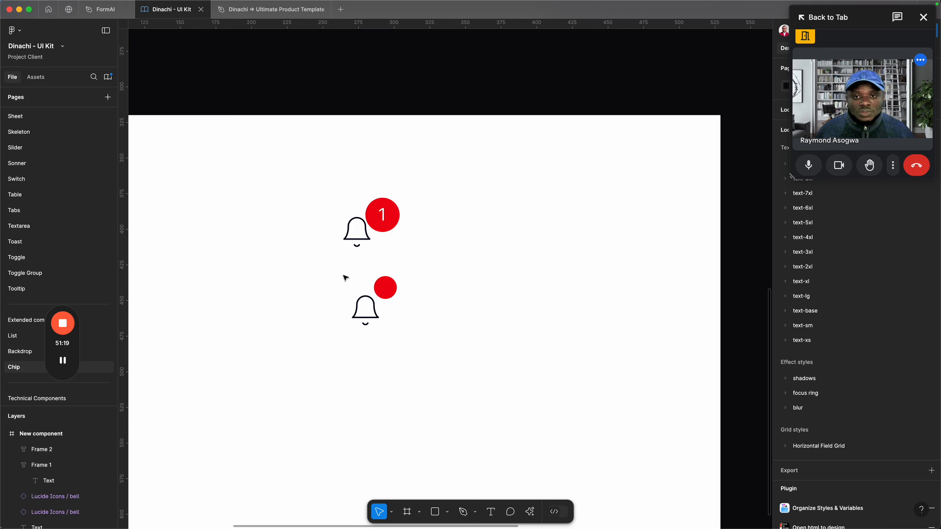
# - Resize the lower bell's red dot to 8 × 8 and move it down against the bell's upper-right edge
pyautogui.click(384, 288)
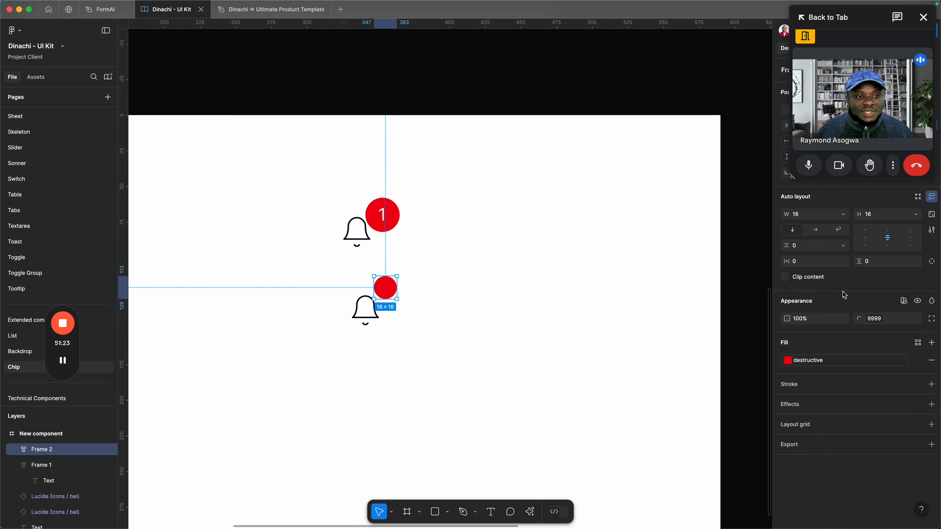
pyautogui.click(817, 219)
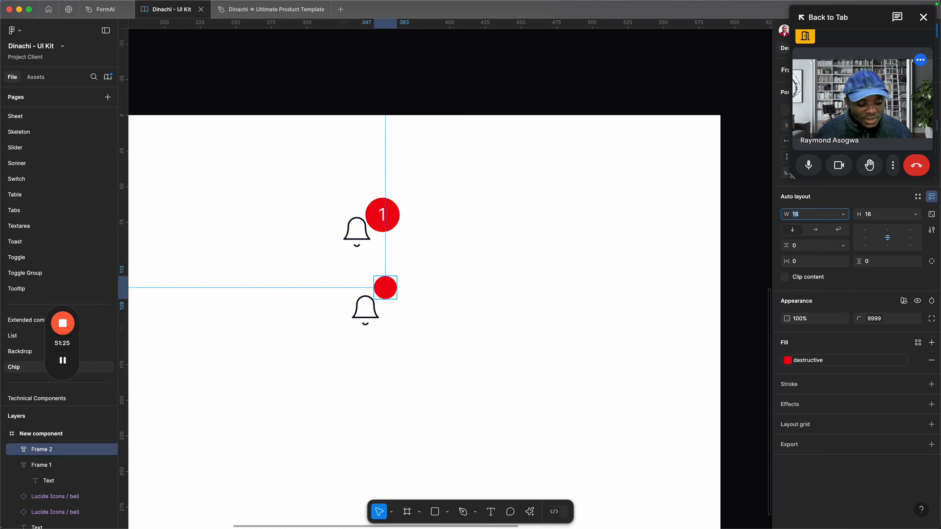
pyautogui.write('8')
pyautogui.press('Return')
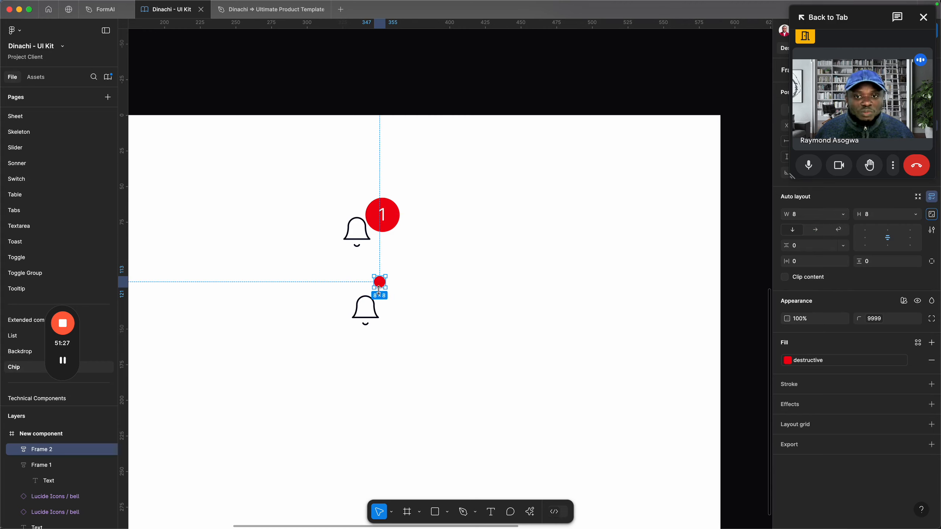
pyautogui.moveTo(384, 286); pyautogui.dragTo(384, 295)
pyautogui.click(410, 326)
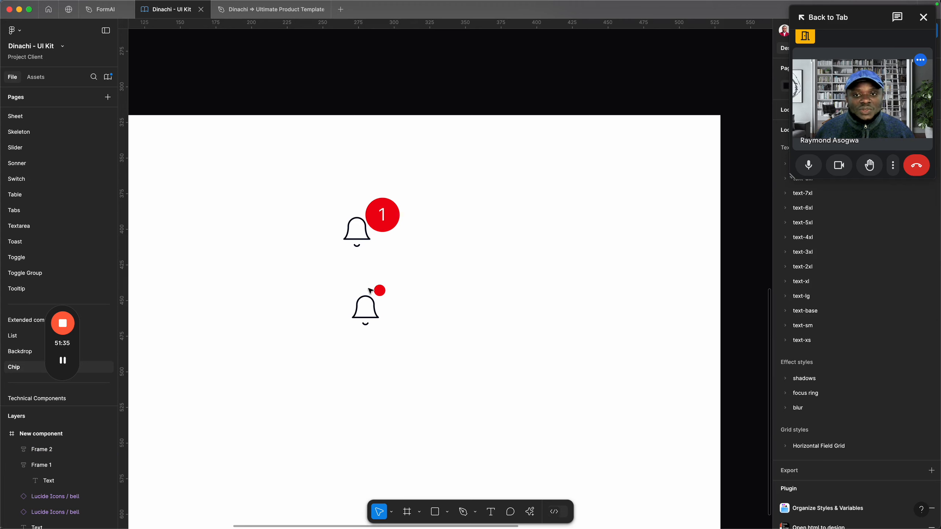
# - Wrap the lower bell and its red dot in a vertical auto layout frame aligned top right
pyautogui.moveTo(342, 277); pyautogui.dragTo(409, 360)
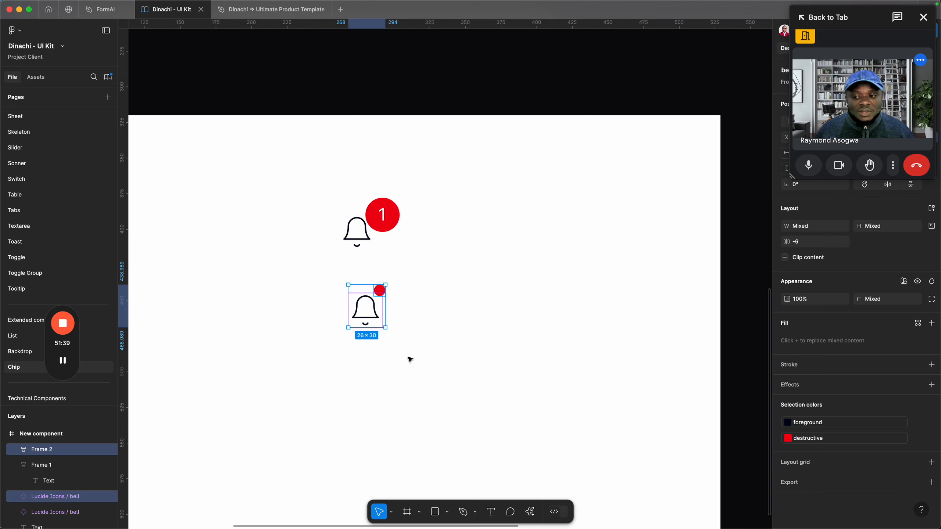
pyautogui.rightClick(374, 304)
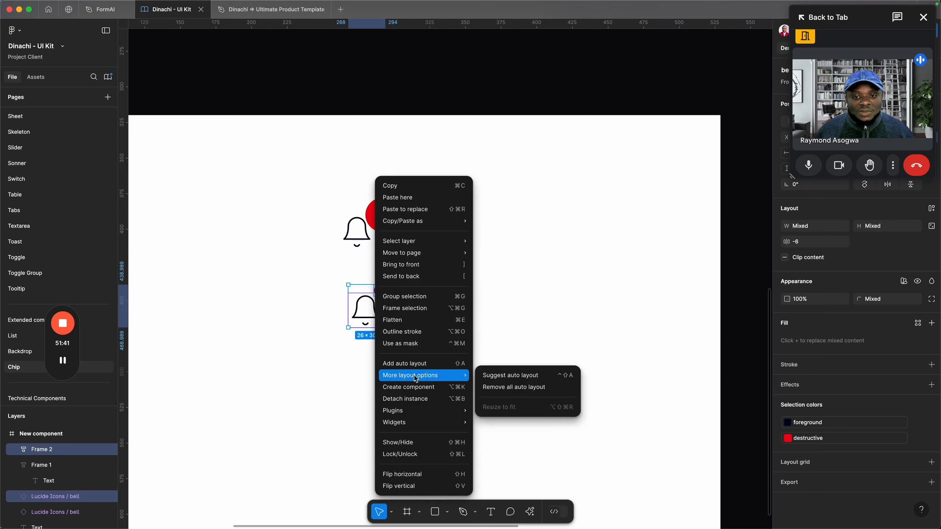
pyautogui.click(405, 383)
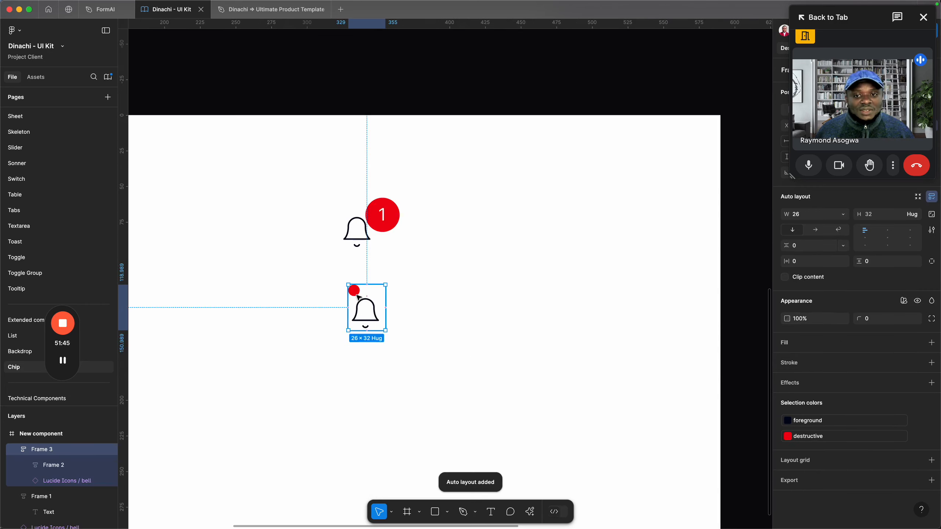
pyautogui.click(909, 230)
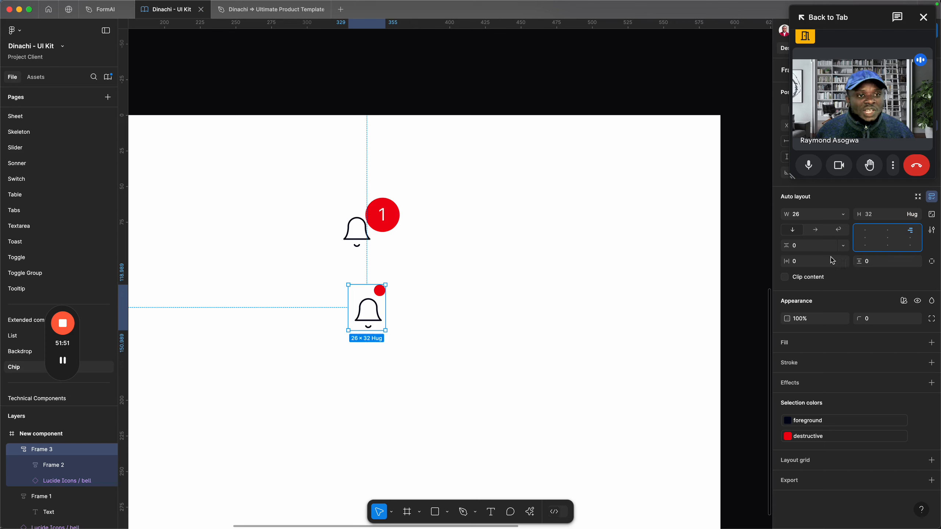
pyautogui.click(456, 268)
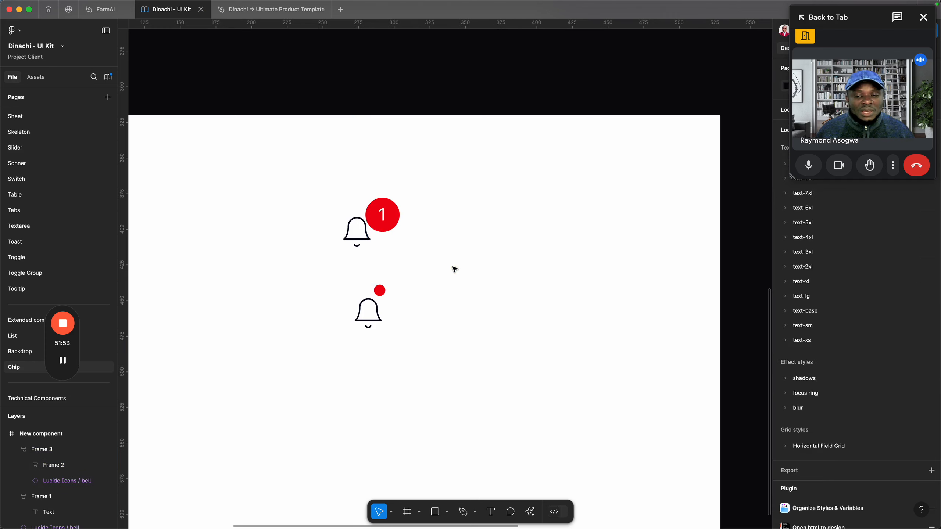
# - Undo the accidental resize of the upper bell and numbered badge, and wrap both in a horizontal auto layout frame
pyautogui.click(349, 200)
pyautogui.moveTo(349, 201); pyautogui.dragTo(350, 201)
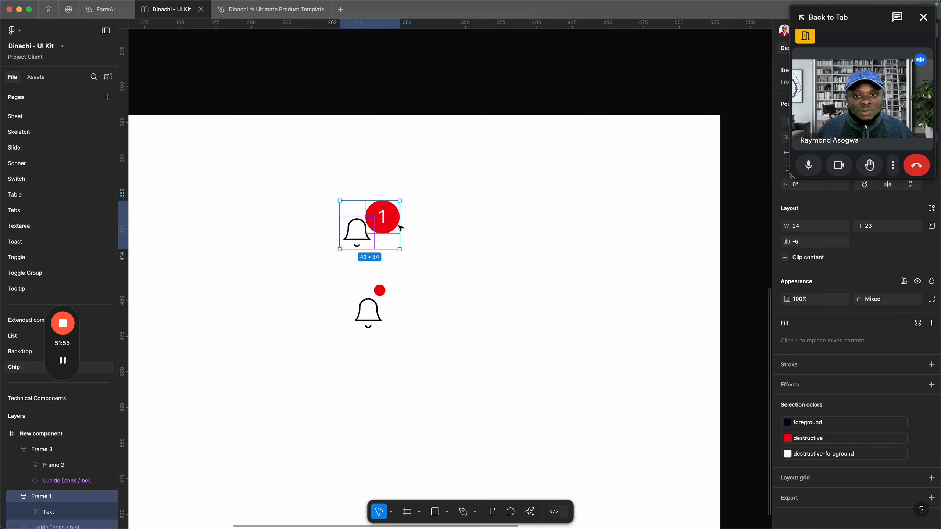
pyautogui.press('super+z')
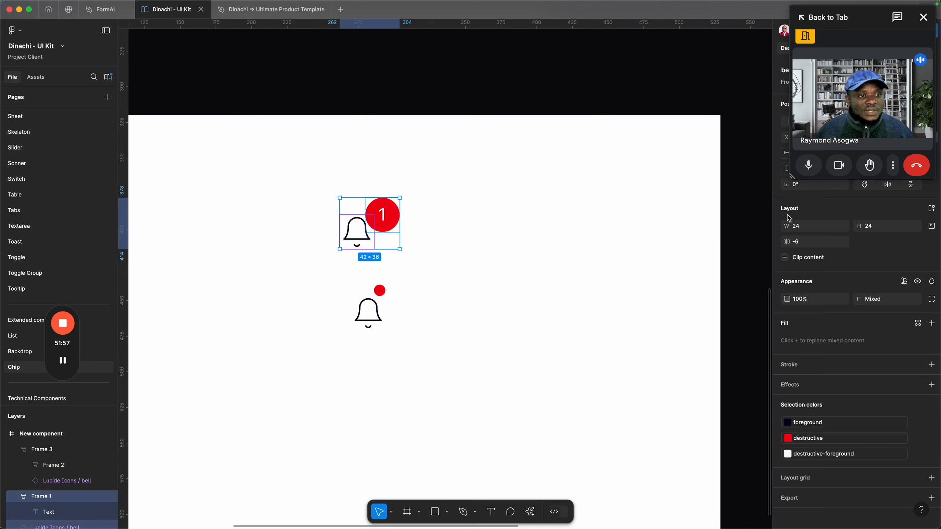
pyautogui.click(932, 210)
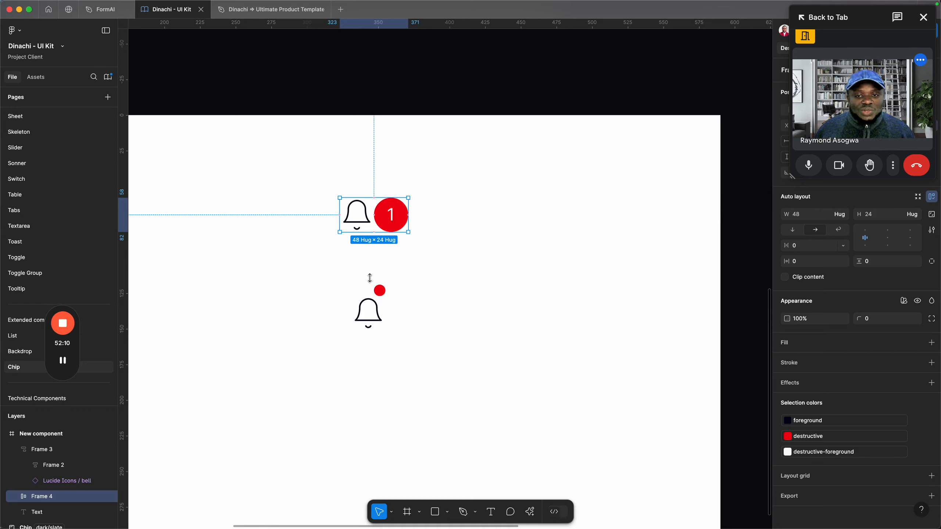
# - Rename the red dot's layer in the lower bell's frame as indicator
pyautogui.click(370, 302)
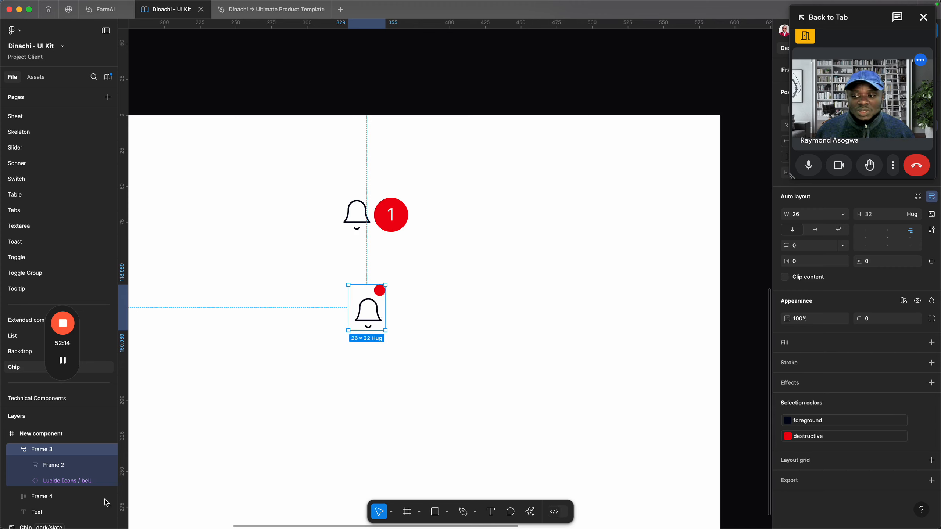
pyautogui.doubleClick(82, 463)
pyautogui.write('indicator')
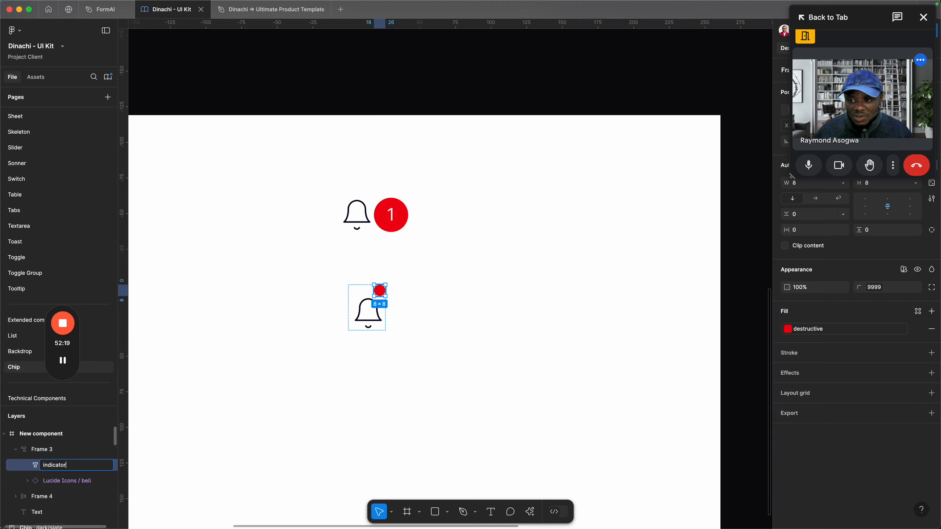
pyautogui.press('Return')
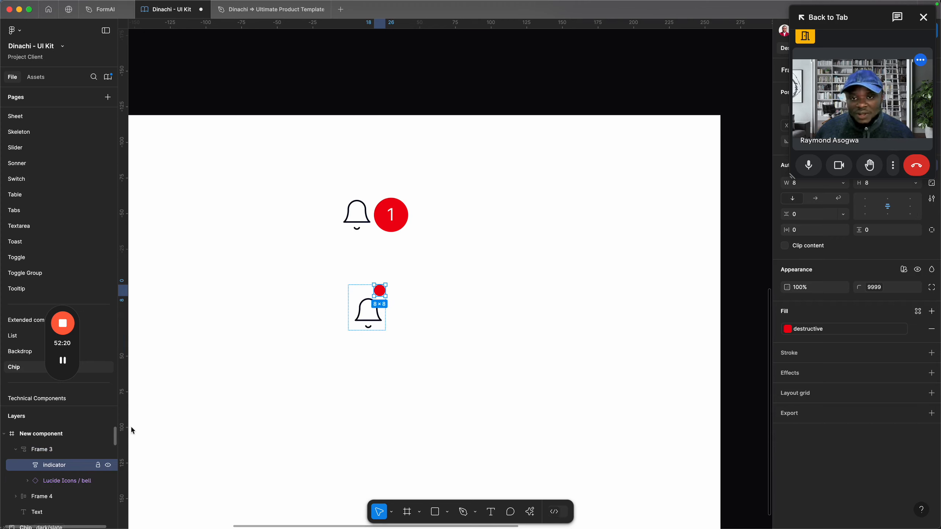
# - Rename the numbered badge's layer in the upper bell's frame as indicator
pyautogui.click(392, 228)
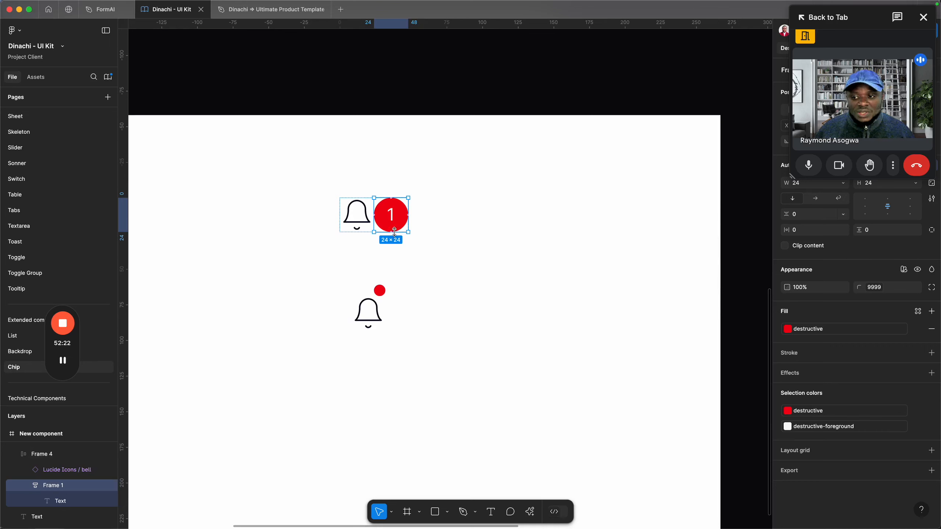
pyautogui.press('super+r')
pyautogui.write('indicator')
pyautogui.press('Return')
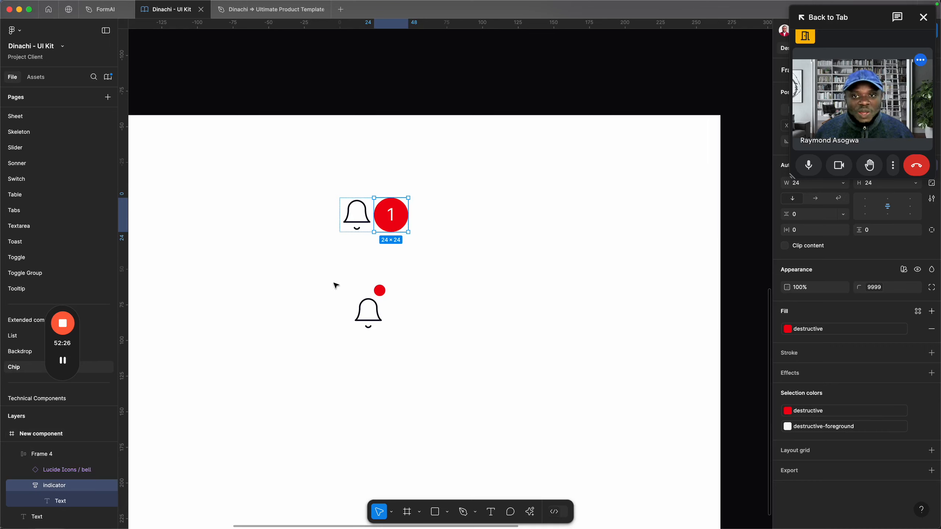
# - Make the lower bell's red dot ignore auto layout so that it is positioned absolutely in its frame
pyautogui.click(354, 267)
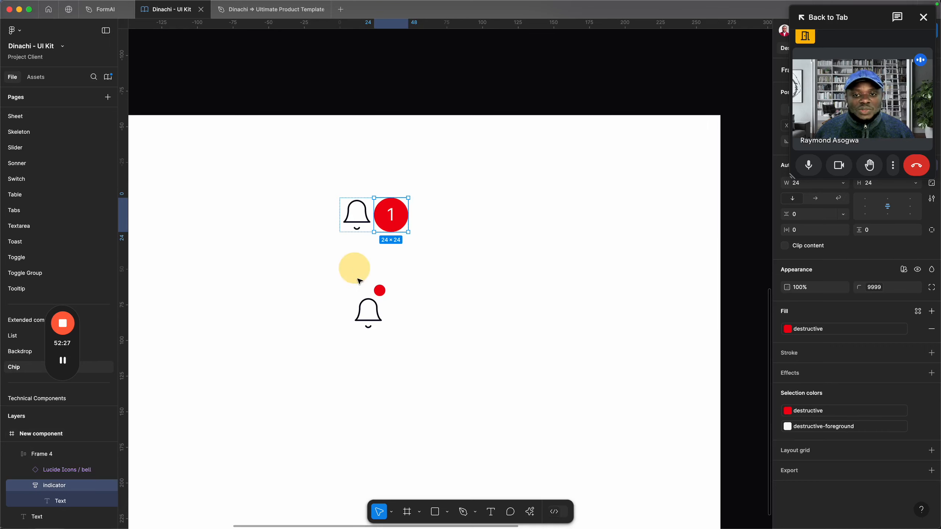
pyautogui.click(373, 303)
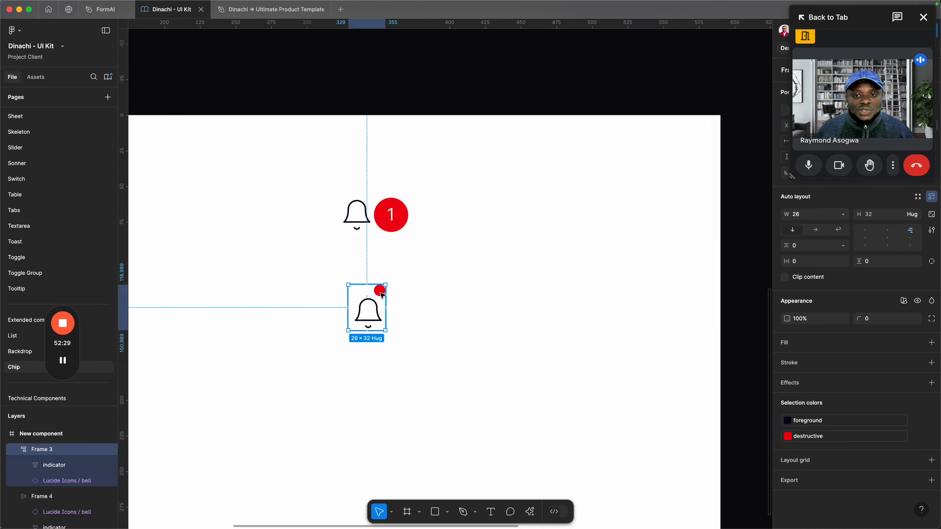
pyautogui.doubleClick(380, 293)
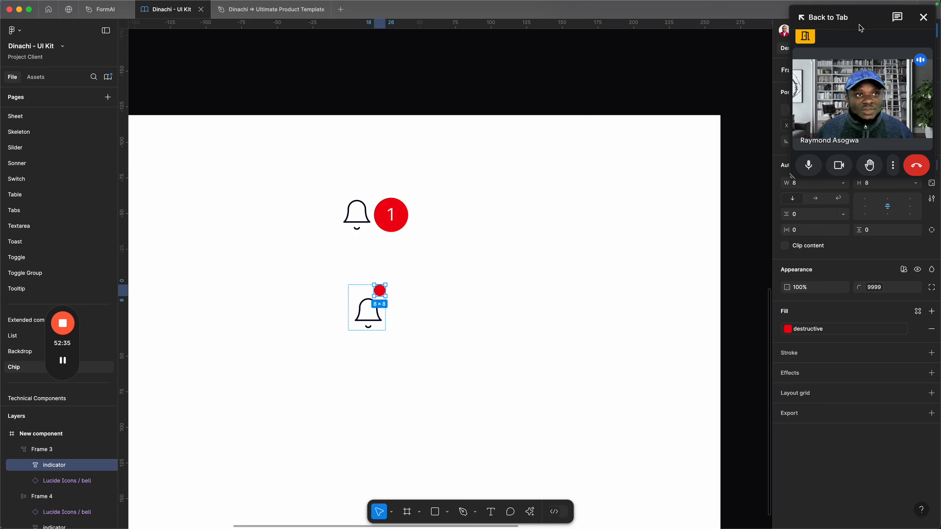
pyautogui.moveTo(796, 123); pyautogui.dragTo(669, 460)
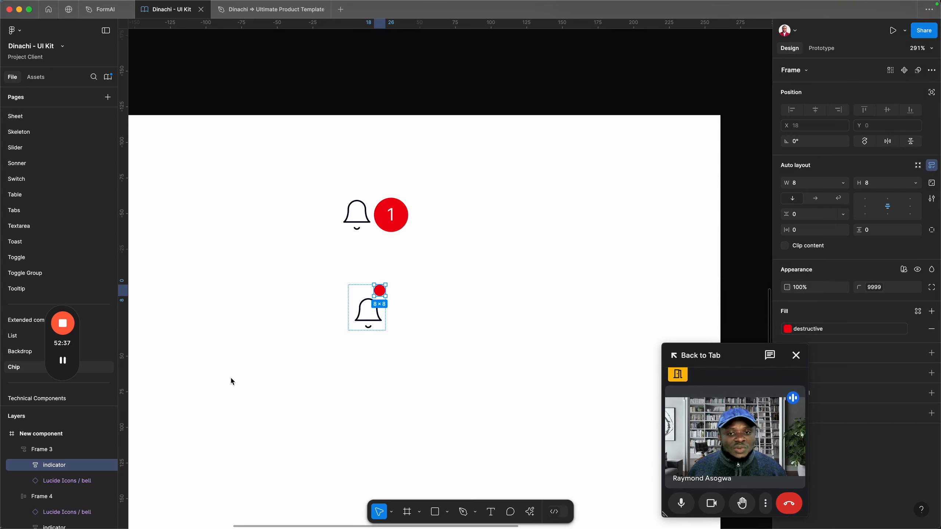
pyautogui.click(381, 290)
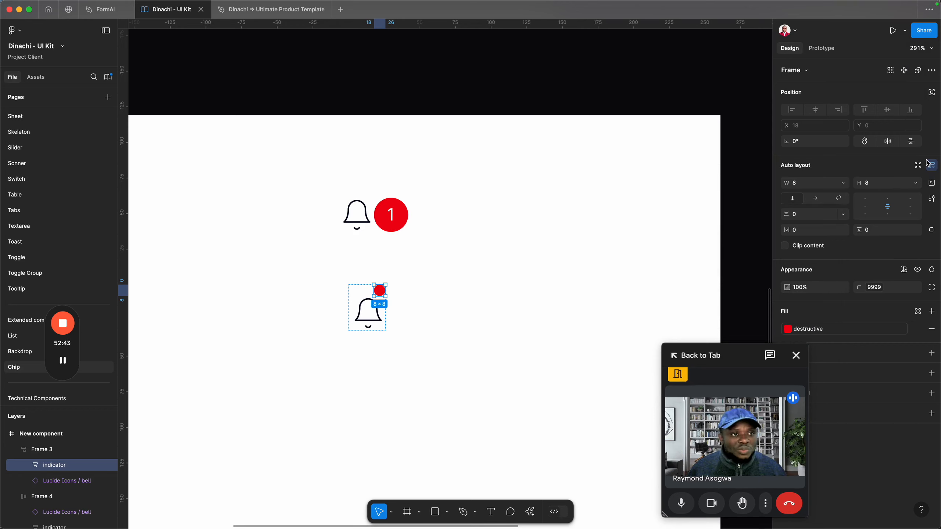
pyautogui.click(932, 93)
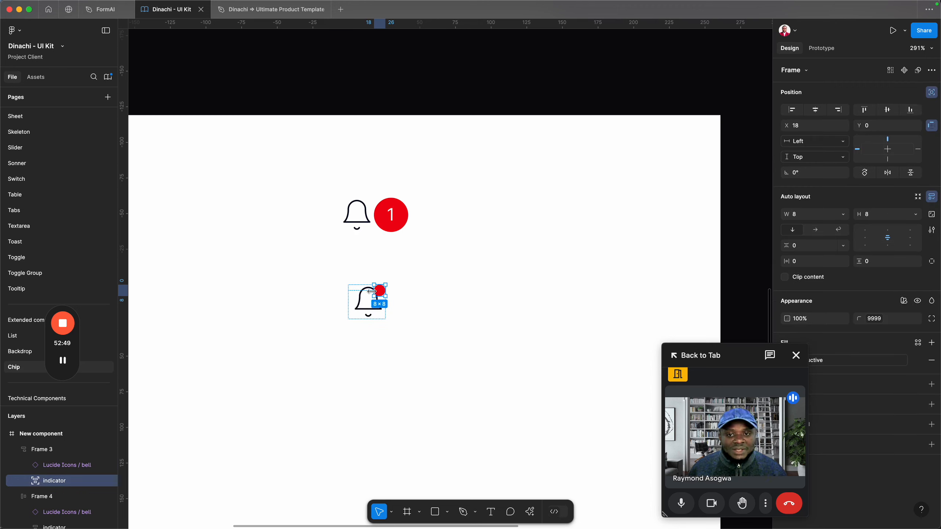
# - Add a 1 px black inside stroke and a drop shadow to the lower bell's frame
pyautogui.scroll(5, 377, 281)
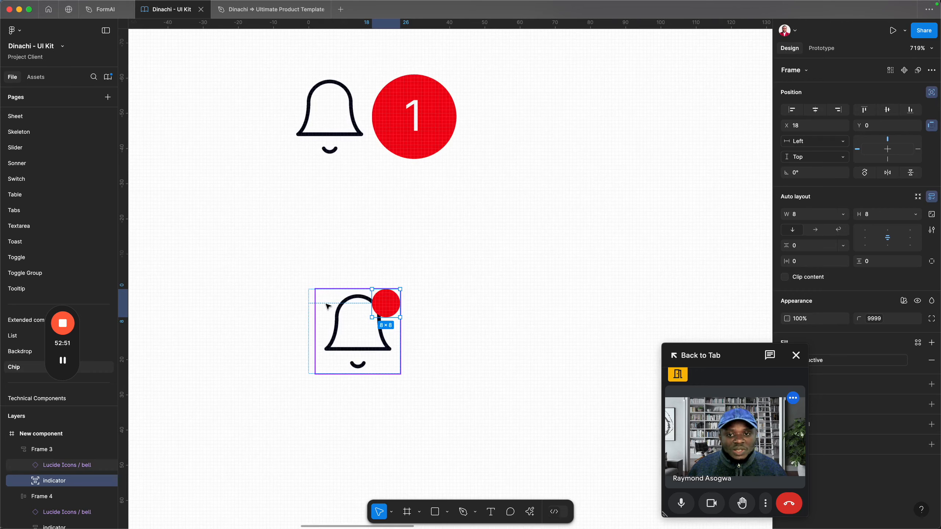
pyautogui.click(313, 303)
pyautogui.click(289, 308)
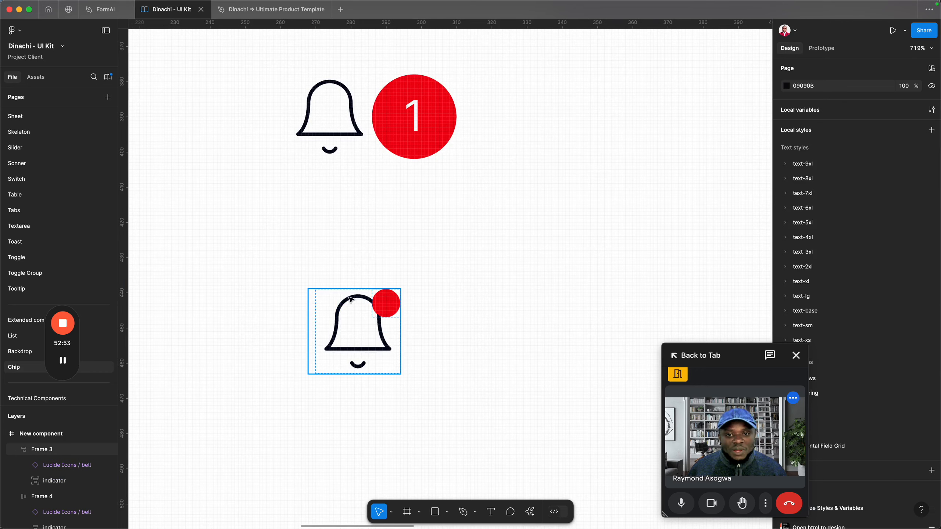
pyautogui.click(321, 302)
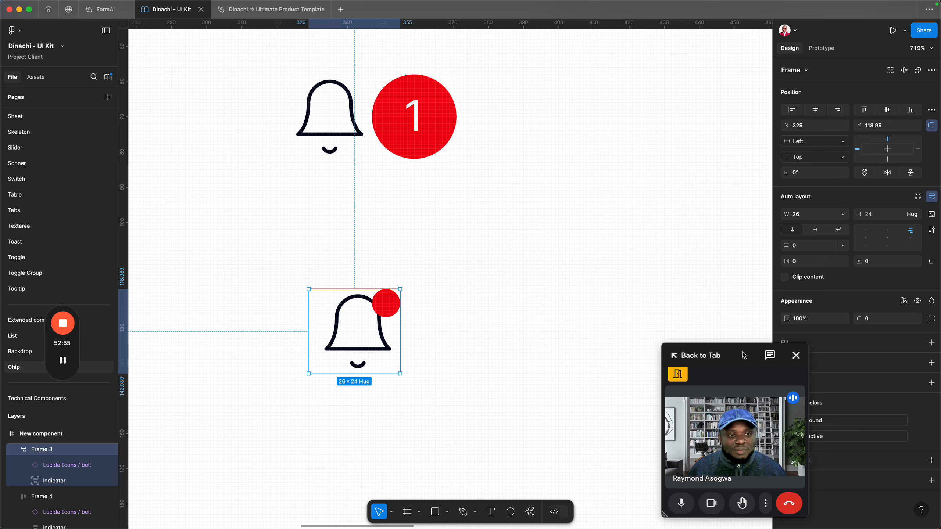
pyautogui.moveTo(742, 352); pyautogui.dragTo(708, 157)
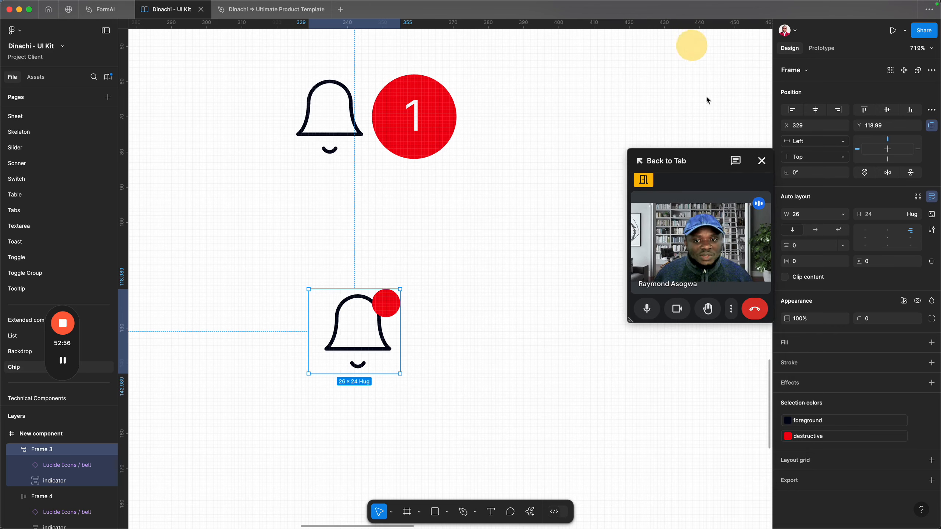
pyautogui.click(876, 377)
pyautogui.click(874, 361)
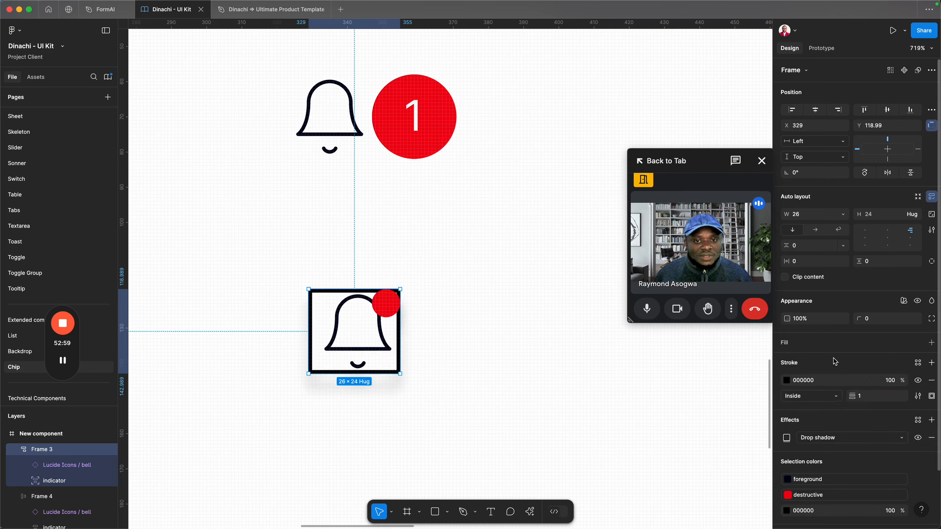
# - Align the lower bell's red dot to the top and right of its frame, with Right and Top constraints
pyautogui.click(388, 311)
pyautogui.scroll(5, 388, 311)
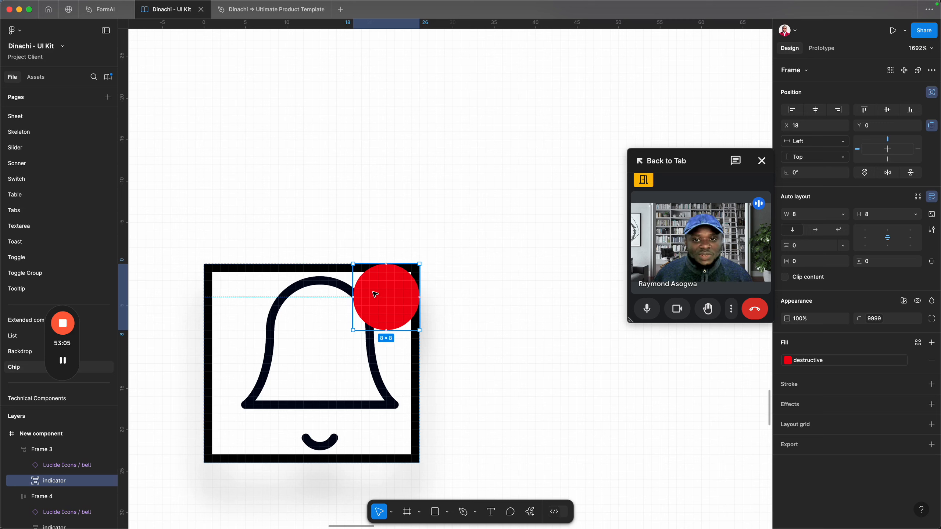
pyautogui.click(865, 108)
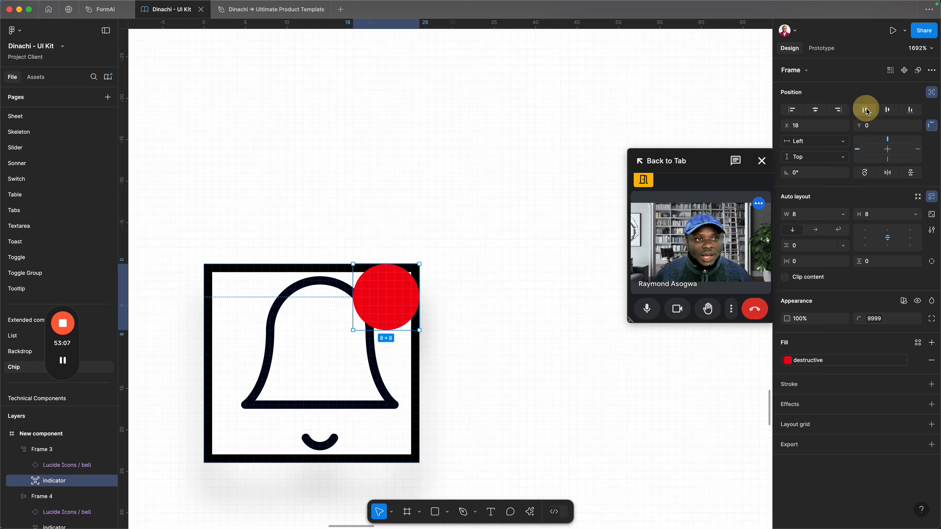
pyautogui.click(834, 110)
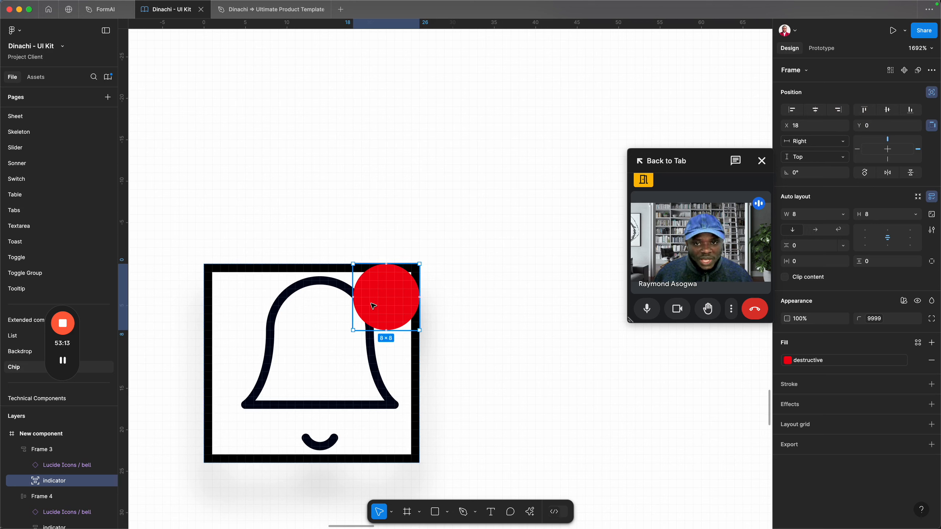
# - Move the red dot up to Y -4 so that it straddles the top edge of the lower bell's frame
pyautogui.click(311, 306)
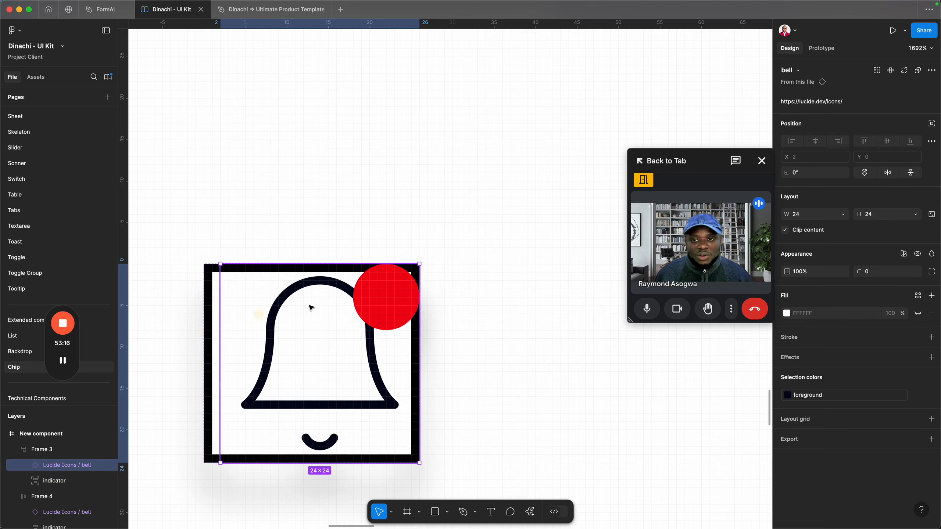
pyautogui.click(379, 291)
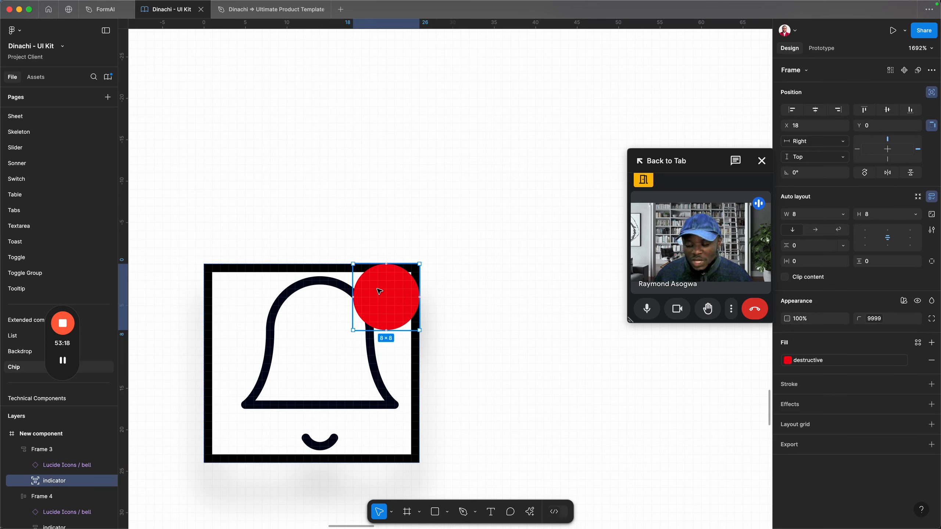
pyautogui.hotkey('shift', 'Up')
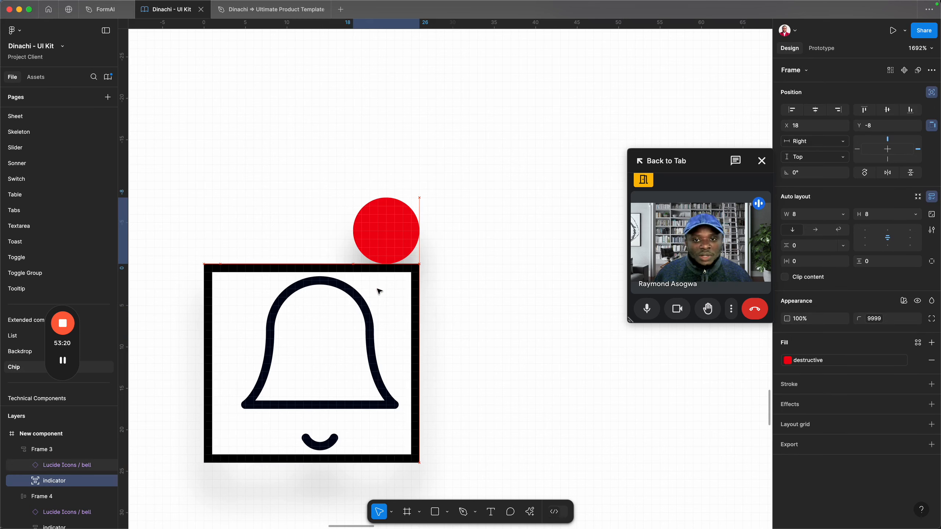
pyautogui.scroll(-5, 380, 291)
pyautogui.scroll(-3, 379, 291)
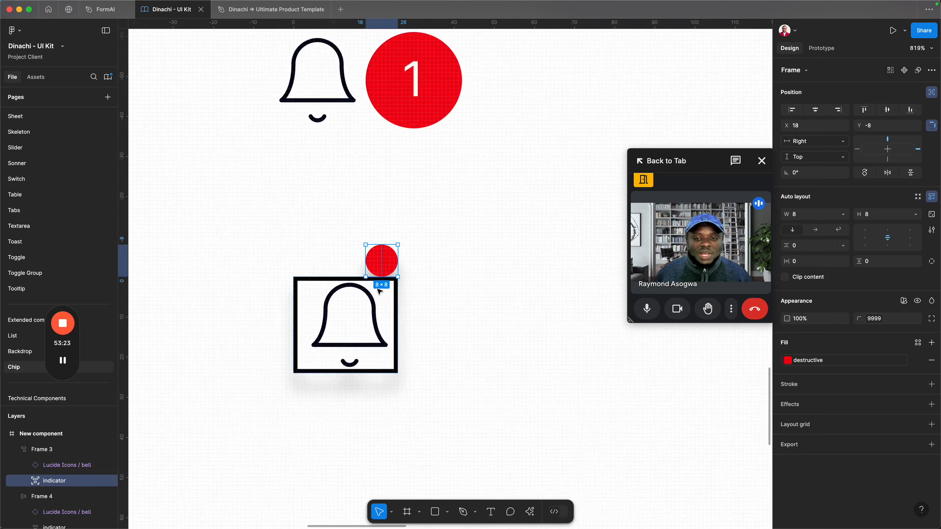
pyautogui.scroll(4, 380, 292)
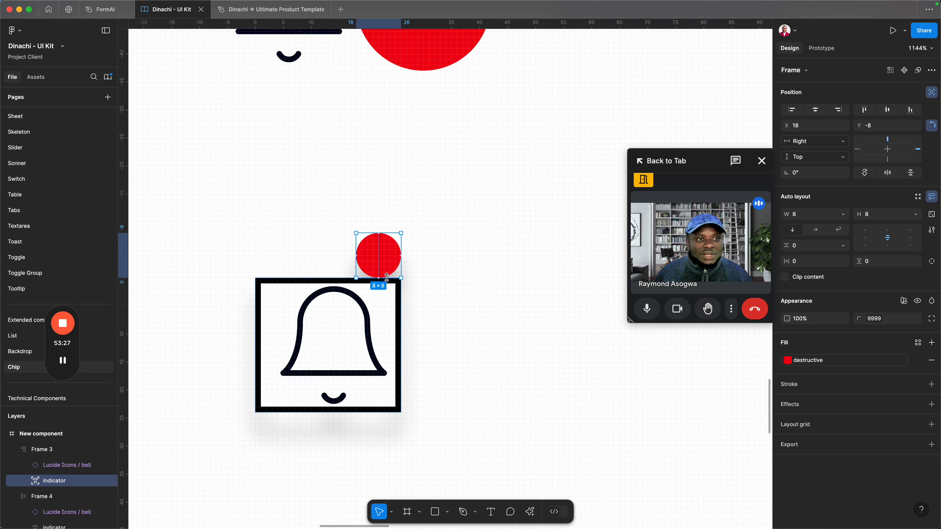
pyautogui.press('Down')
pyautogui.press('Down')
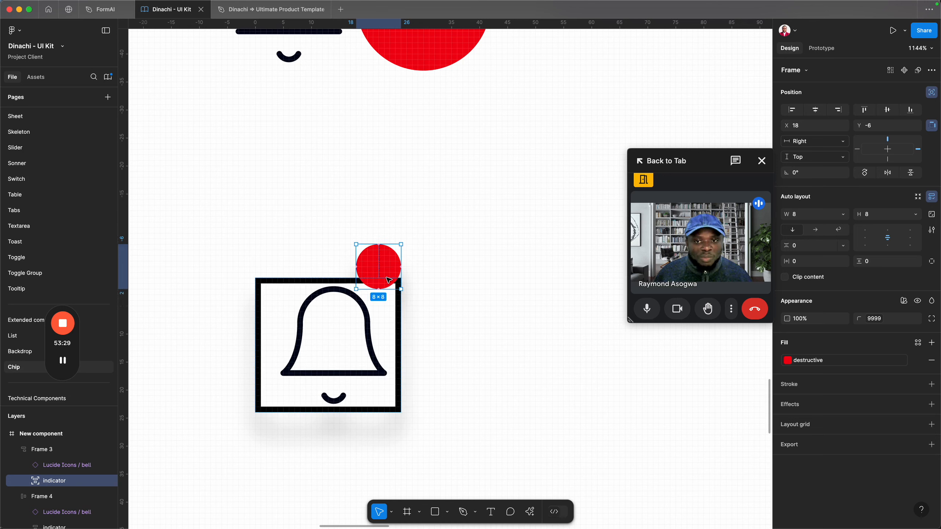
pyautogui.press('Down')
pyautogui.press('Down')
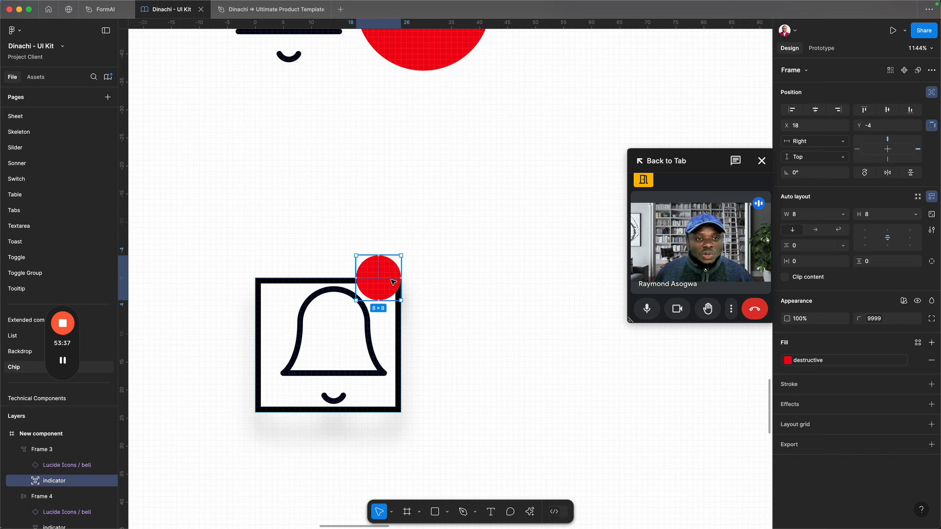
# - Remove the black stroke and the drop shadow from the lower bell's frame
pyautogui.click(483, 315)
pyautogui.click(321, 316)
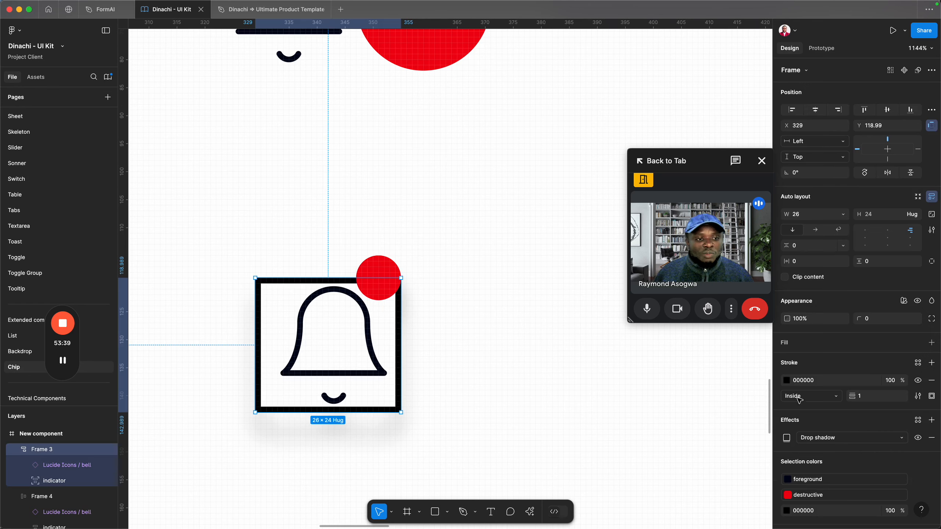
pyautogui.click(931, 381)
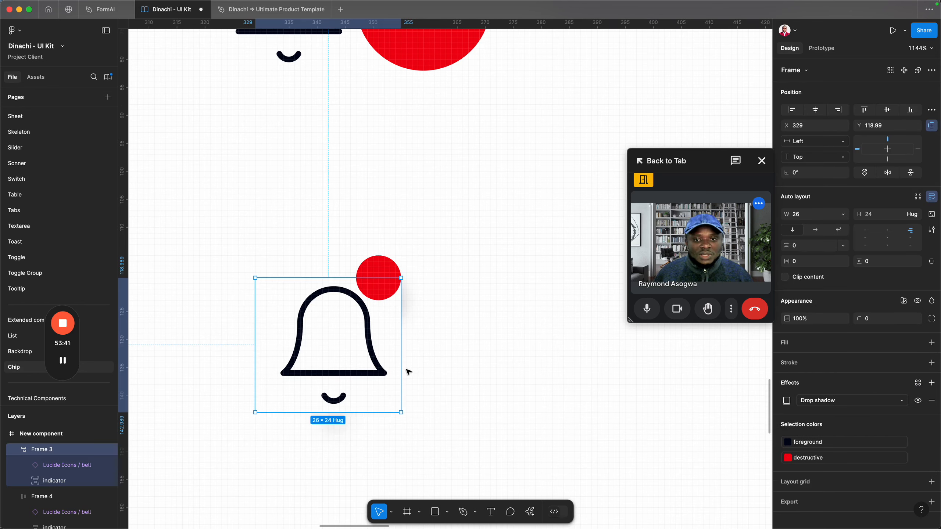
pyautogui.click(439, 355)
pyautogui.scroll(-5, 441, 357)
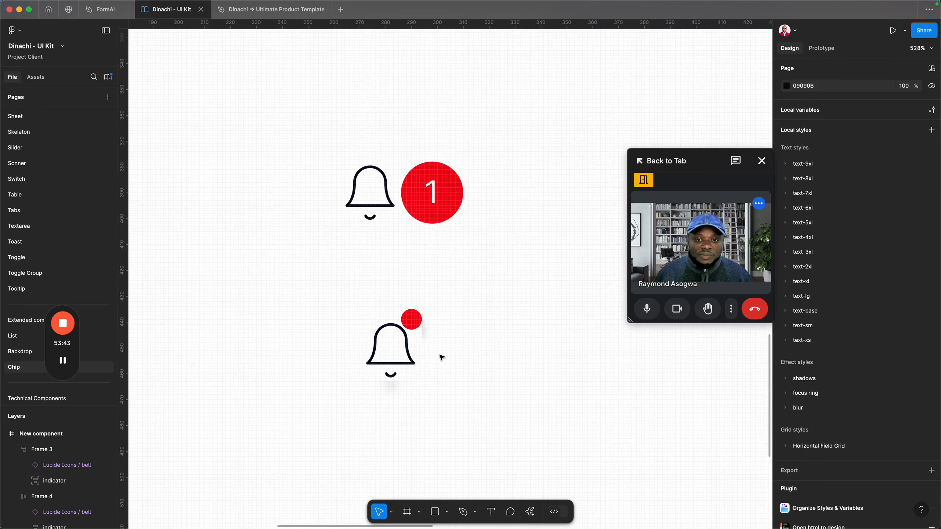
pyautogui.scroll(5, 441, 357)
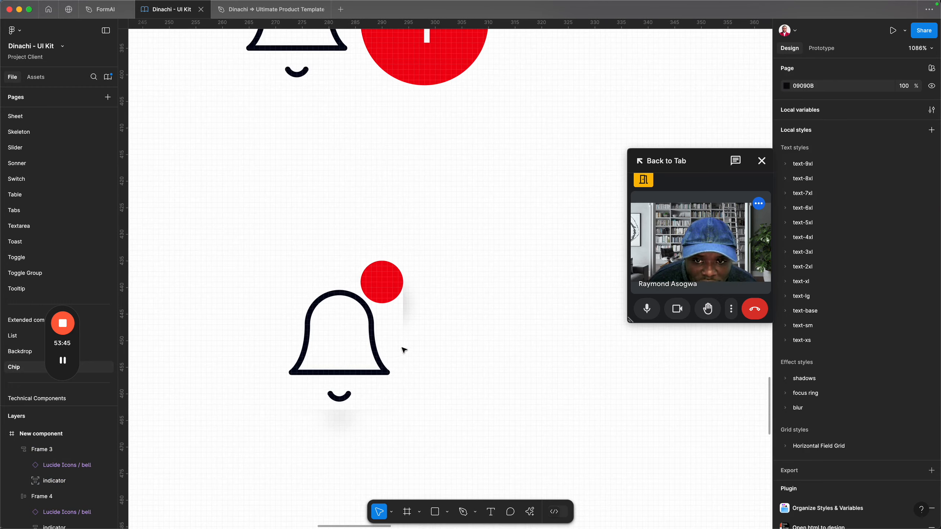
pyautogui.click(399, 347)
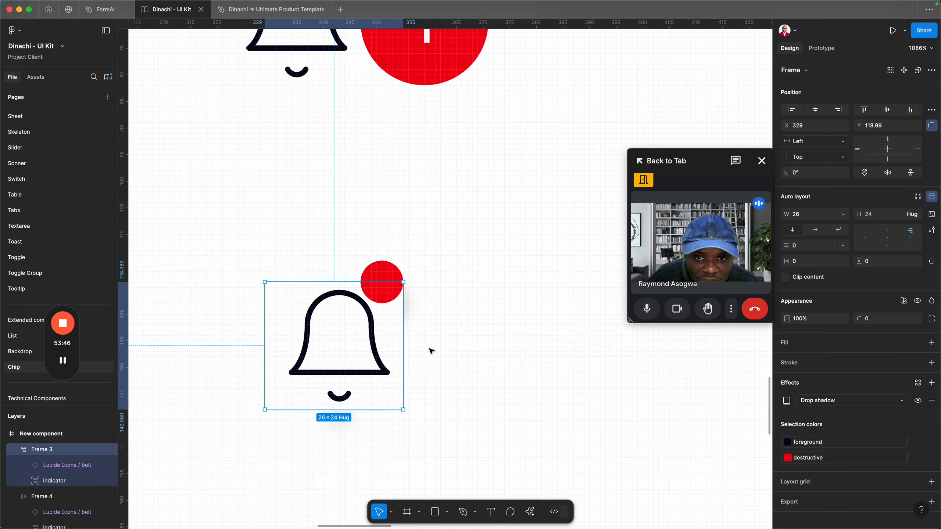
pyautogui.click(930, 401)
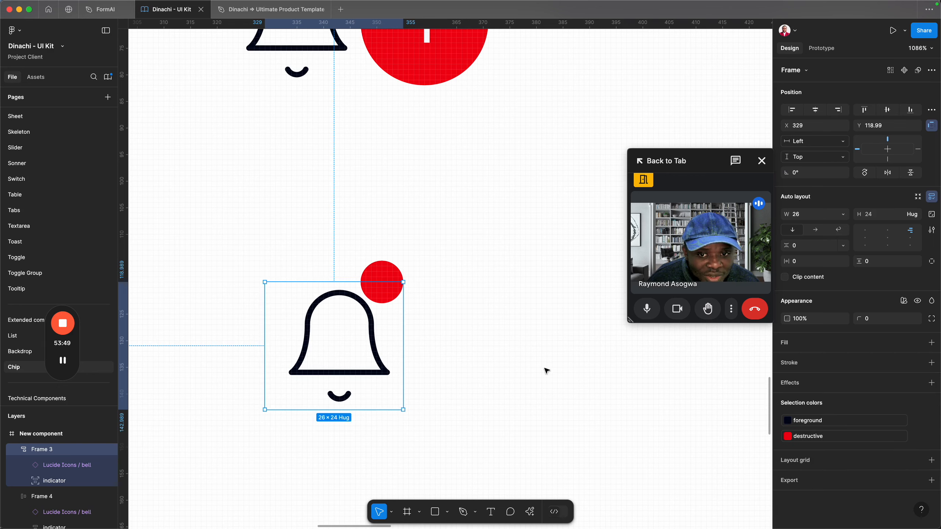
pyautogui.click(518, 361)
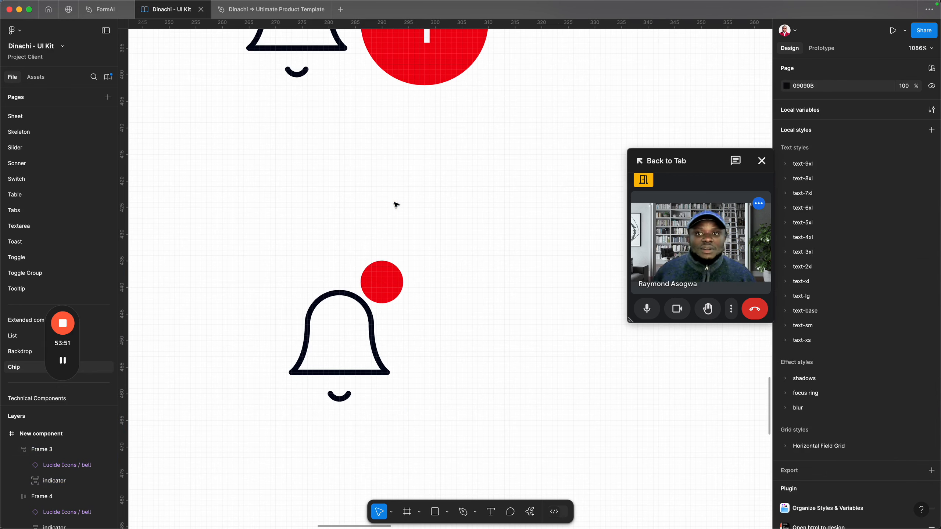
# - Make the numbered badge ignore auto layout in the upper bell's frame and align it to the frame's top right
pyautogui.scroll(-5, 396, 206)
pyautogui.moveTo(395, 204); pyautogui.dragTo(384, 256)
pyautogui.click(355, 188)
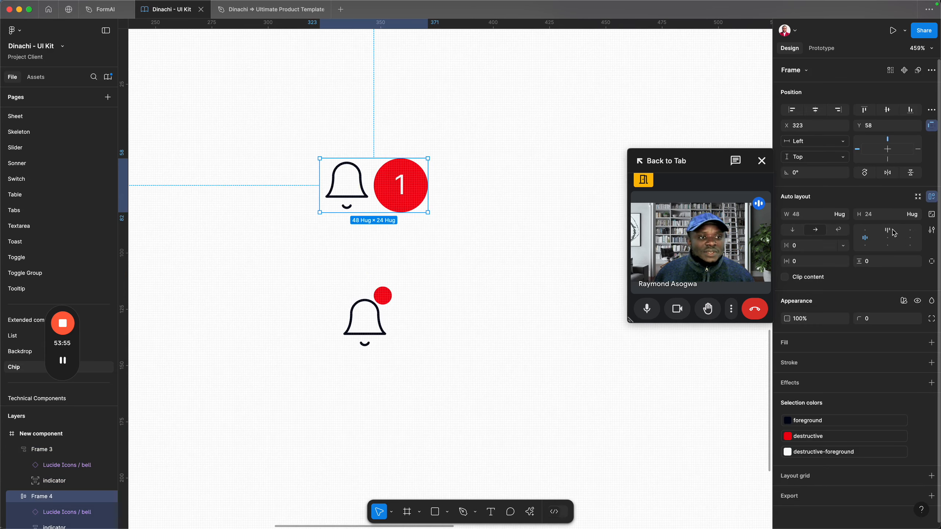
pyautogui.click(415, 185)
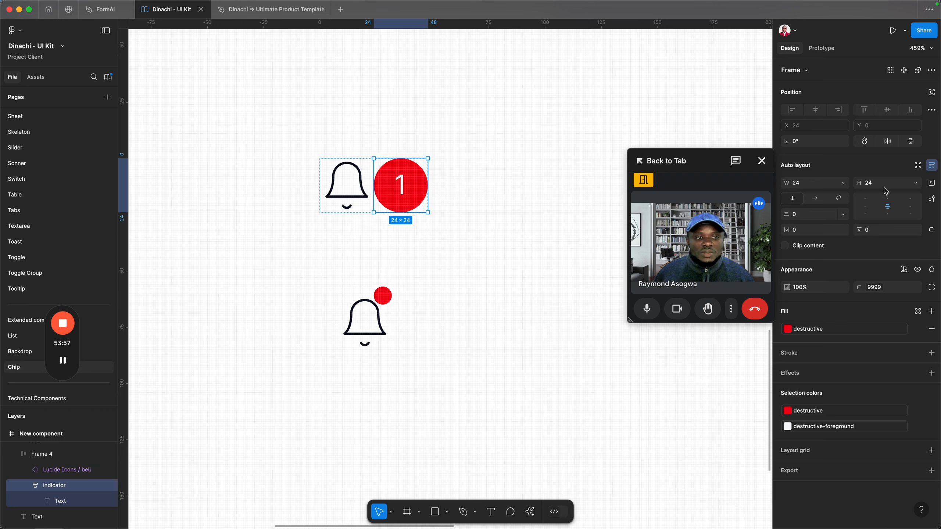
pyautogui.click(931, 92)
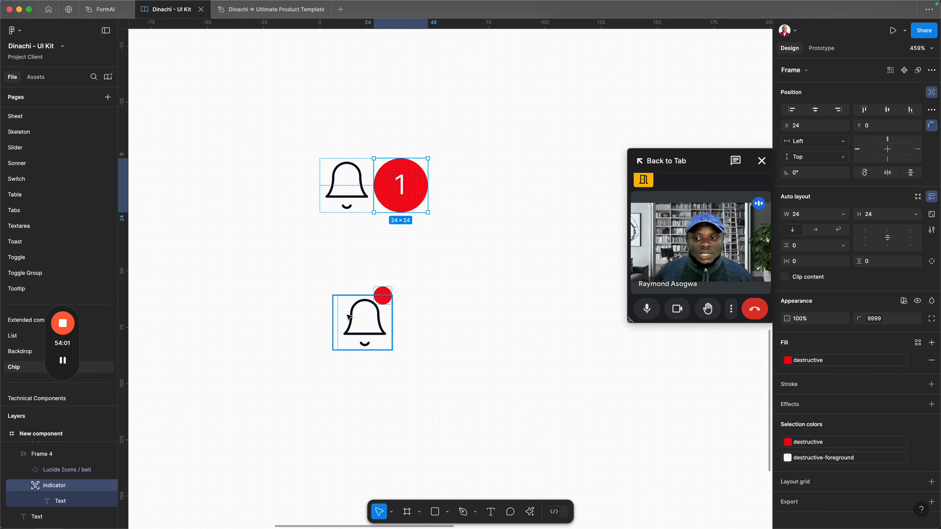
pyautogui.click(838, 111)
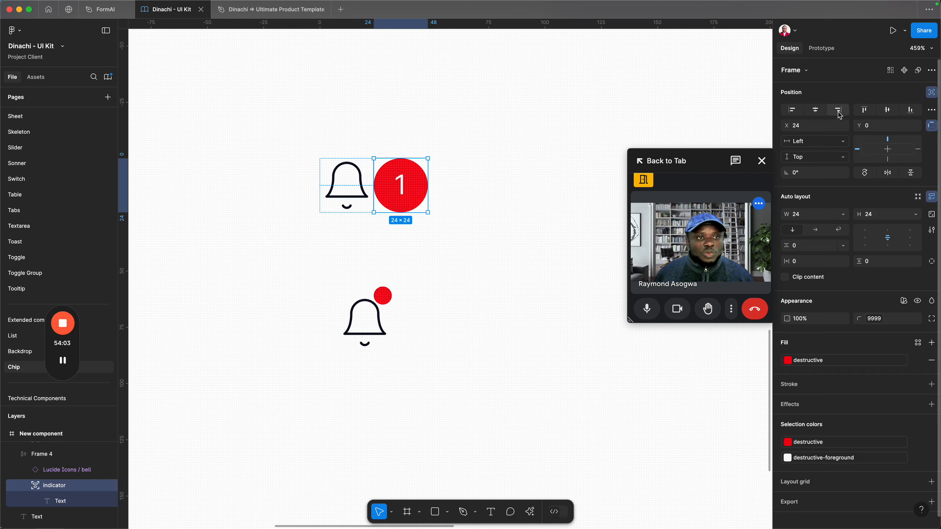
pyautogui.click(857, 110)
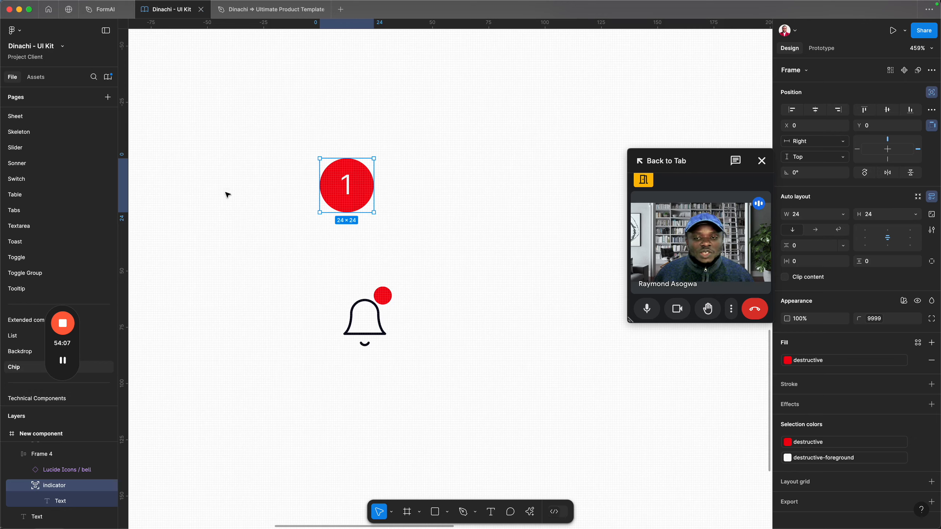
# - Move the numbered badge up to Y -20 in the upper bell's frame
pyautogui.scroll(3, 355, 119)
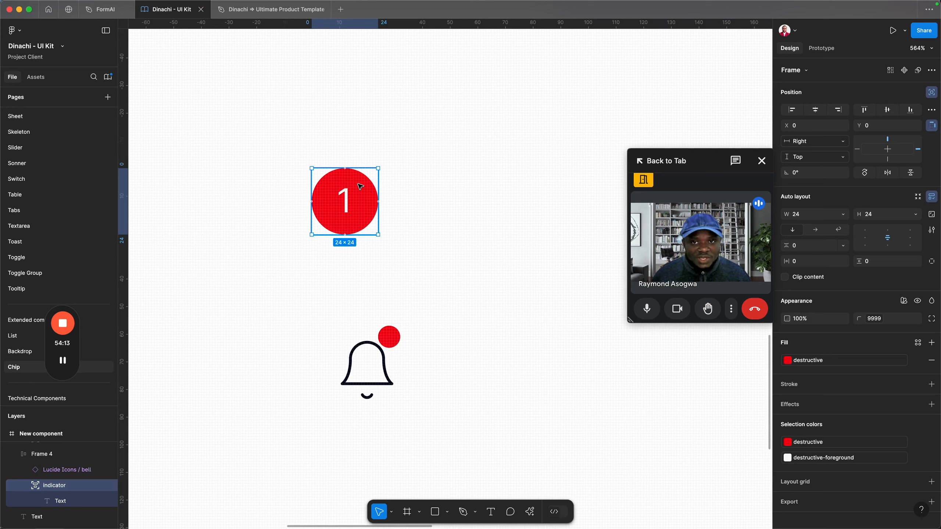
pyautogui.press('Up')
pyautogui.press('Up')
pyautogui.press('Up')
pyautogui.press('Up')
pyautogui.press('Up')
pyautogui.press('Up')
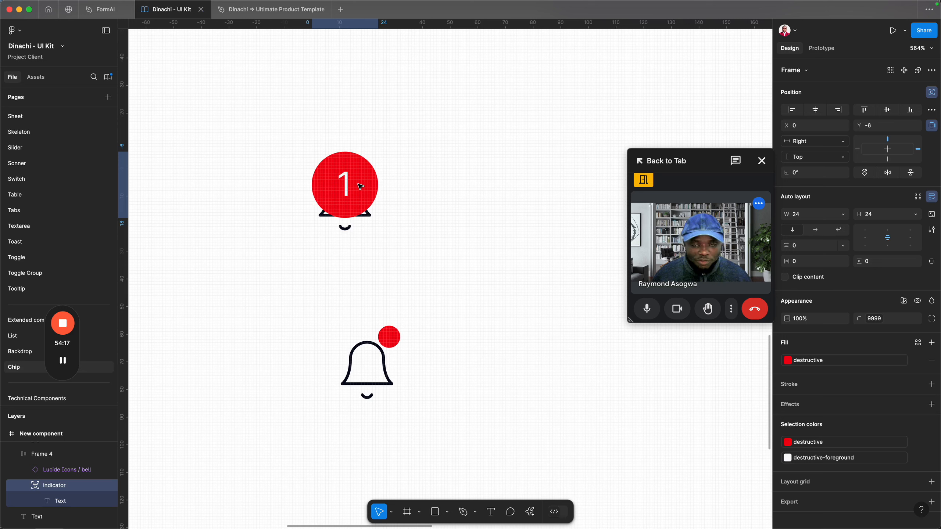
pyautogui.press('Up')
pyautogui.press('Up')
pyautogui.press('Up')
pyautogui.press('Up')
pyautogui.press('Up')
pyautogui.press('Up')
pyautogui.press('Up')
pyautogui.press('Up')
pyautogui.press('Up')
pyautogui.press('Up')
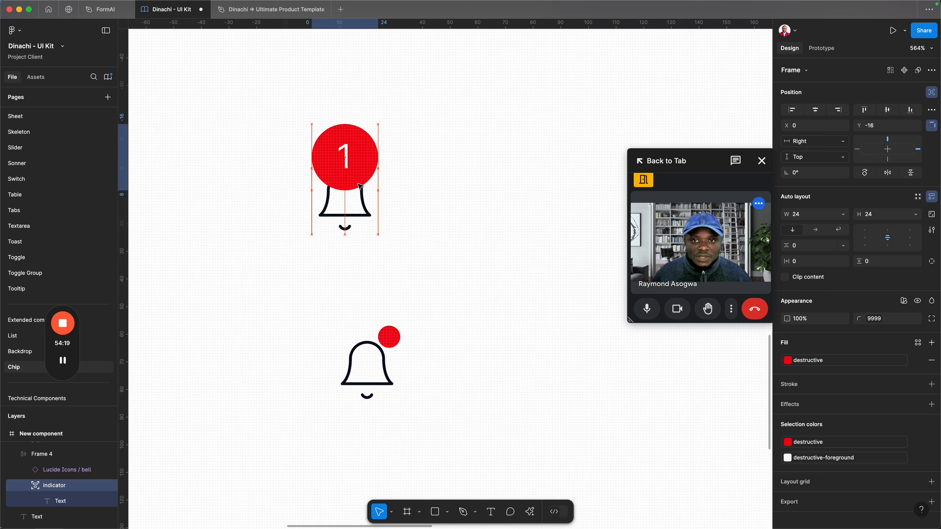
pyautogui.press('Up')
pyautogui.press('Up')
pyautogui.press('Up')
pyautogui.press('Up')
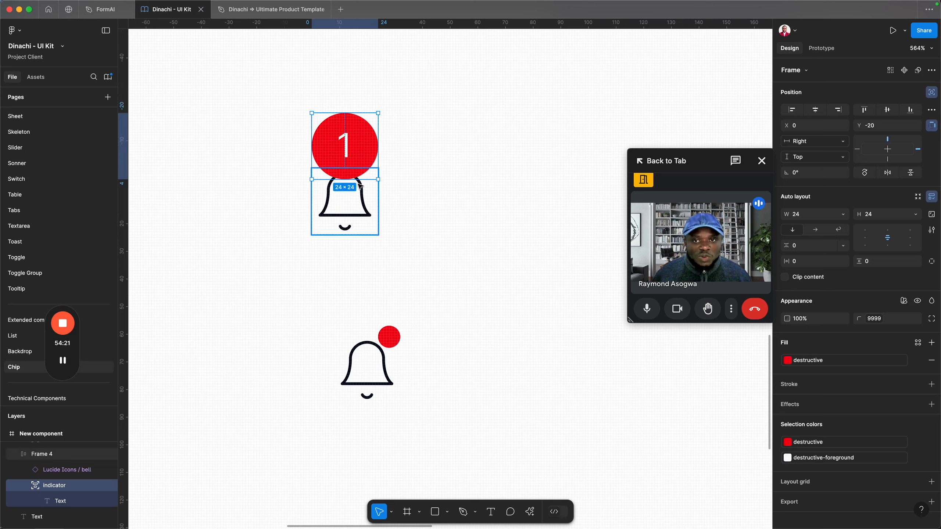
# - Shift the numbered badge sideways to X 16 so that it sits over the upper bell's top-right corner
pyautogui.press('Right')
pyautogui.press('Right')
pyautogui.press('Right')
pyautogui.press('Right')
pyautogui.press('Right')
pyautogui.press('Right')
pyautogui.press('Right')
pyautogui.press('Right')
pyautogui.press('Right')
pyautogui.press('Right')
pyautogui.press('Right')
pyautogui.press('Right')
pyautogui.press('Right')
pyautogui.press('Right')
pyautogui.press('Right')
pyautogui.press('Right')
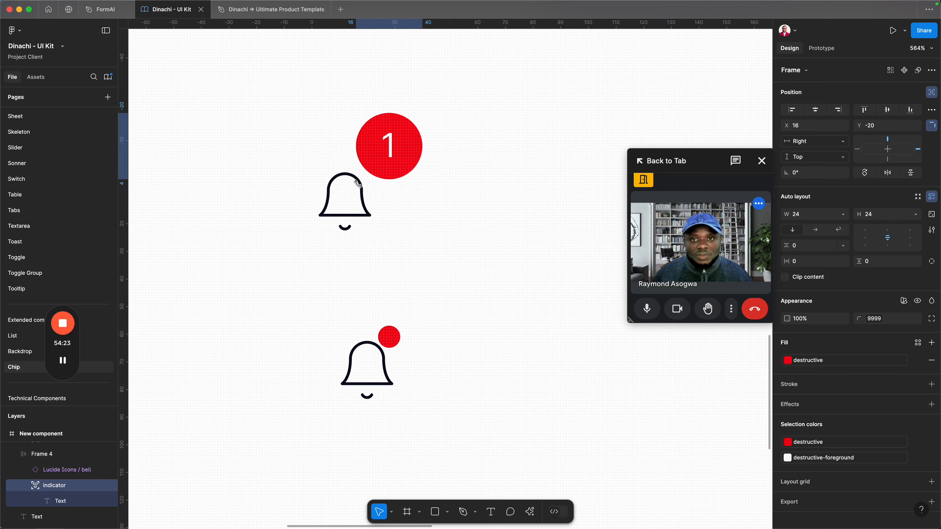
pyautogui.click(422, 278)
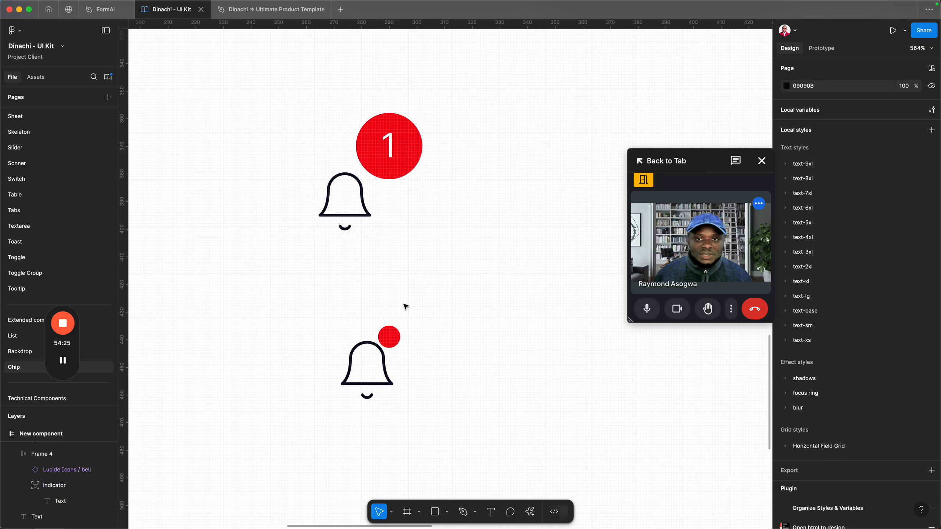
# - Examine the numbered badge's placement on the upper bell against the red dot on the lower bell
pyautogui.scroll(-2, 405, 305)
pyautogui.click(369, 219)
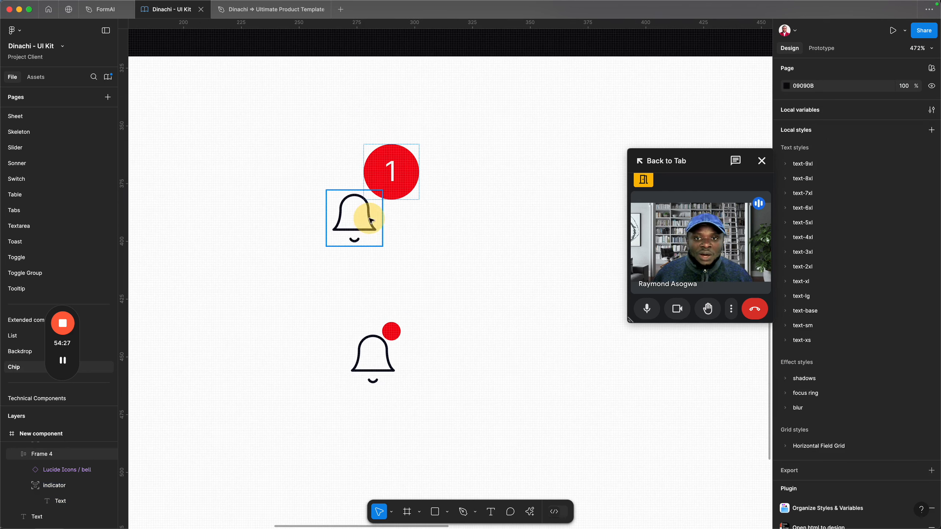
pyautogui.click(409, 232)
pyautogui.click(318, 140)
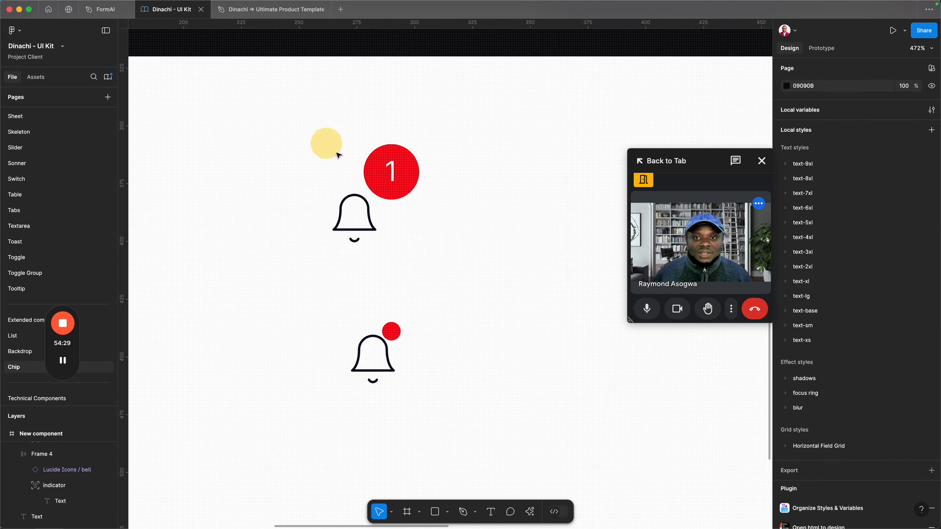
pyautogui.scroll(-2, 364, 179)
pyautogui.scroll(-2, 385, 256)
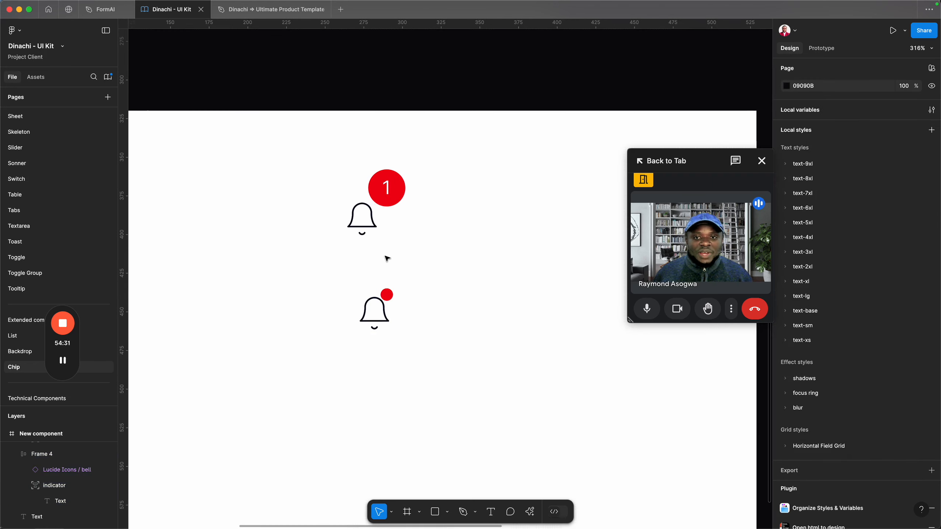
pyautogui.scroll(-2, 379, 216)
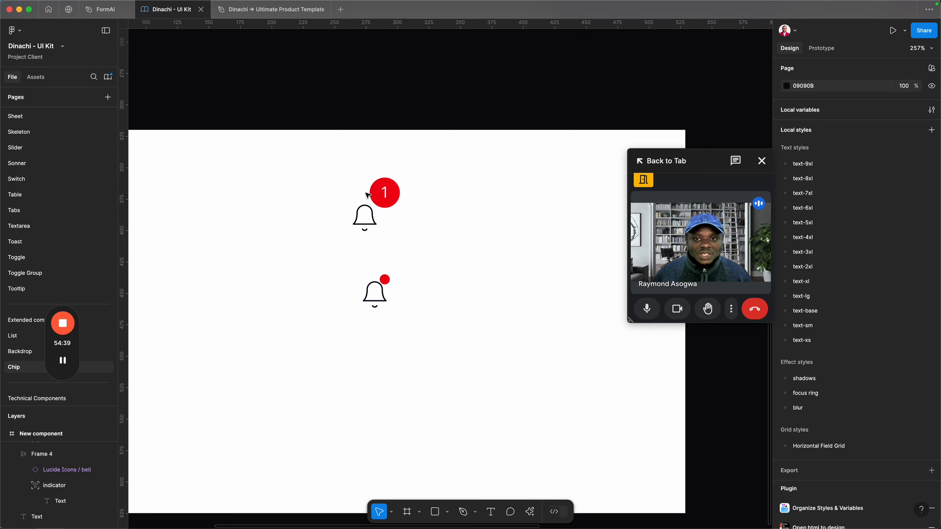
pyautogui.click(364, 224)
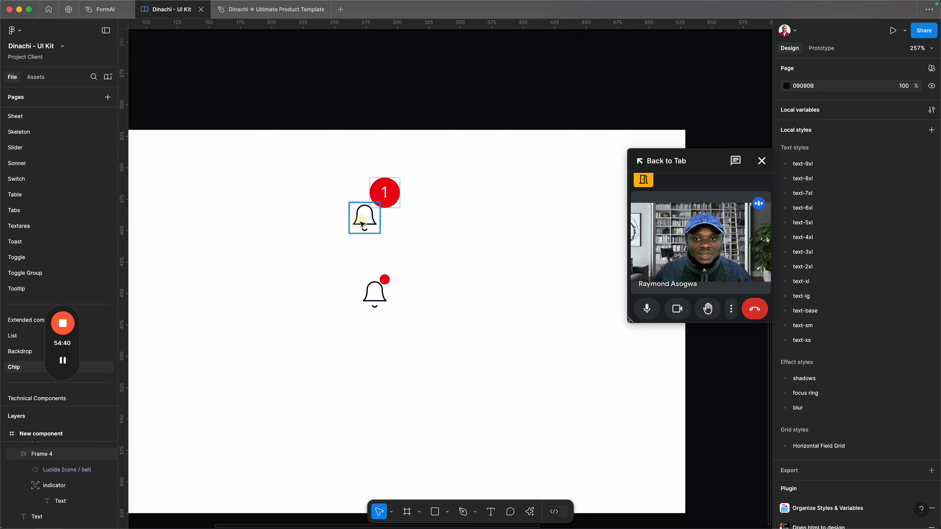
pyautogui.click(341, 181)
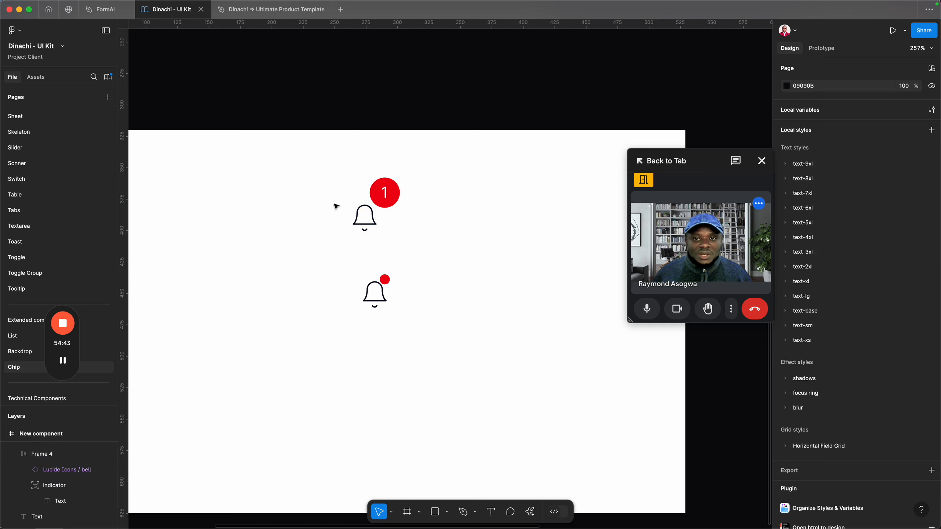
# - Lower the numbered badge slightly to Y -18 so that it sits closer to the upper bell
pyautogui.scroll(5, 364, 193)
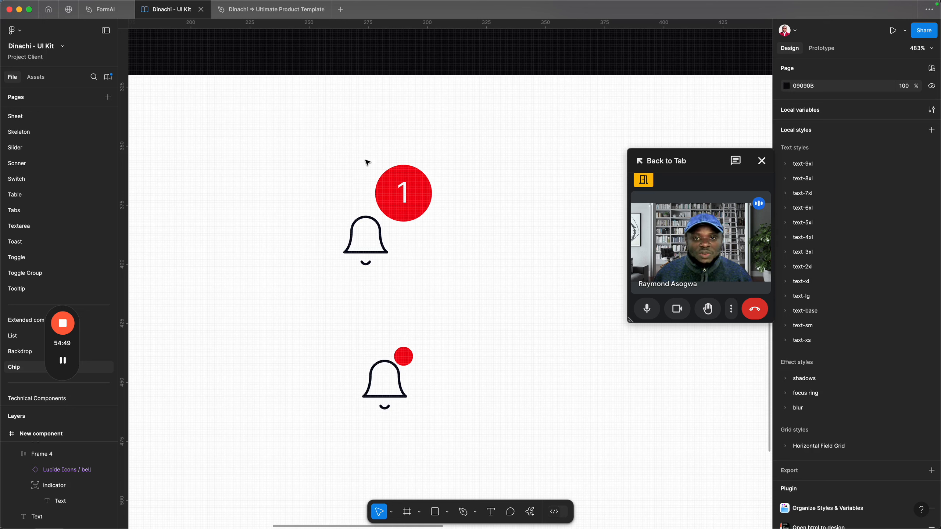
pyautogui.click(365, 241)
pyautogui.click(429, 192)
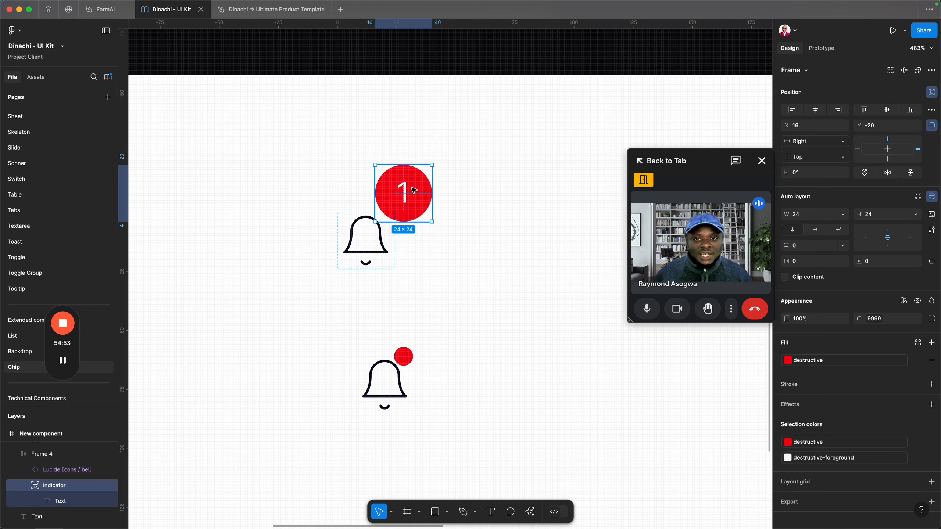
pyautogui.press('Down')
pyautogui.press('Down')
pyautogui.press('Down')
pyautogui.press('Down')
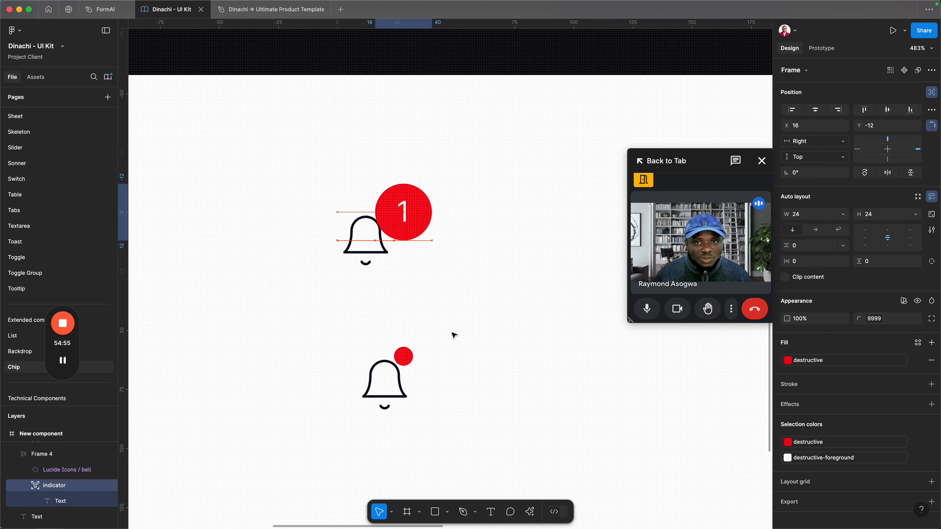
pyautogui.press('Up')
pyautogui.press('Up')
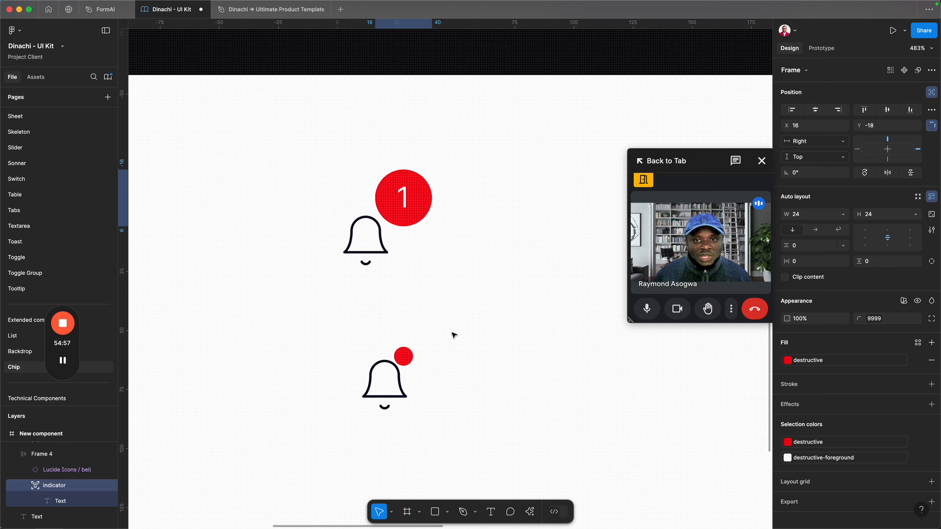
pyautogui.click(470, 290)
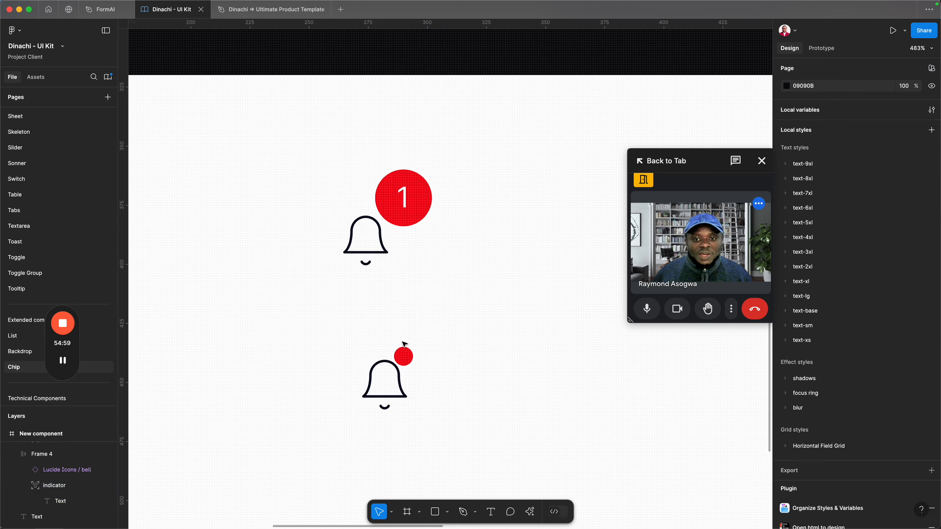
# - Place the bell with the red dot beside the numbered bell and combine both frames into a component set
pyautogui.moveTo(392, 367); pyautogui.dragTo(497, 209)
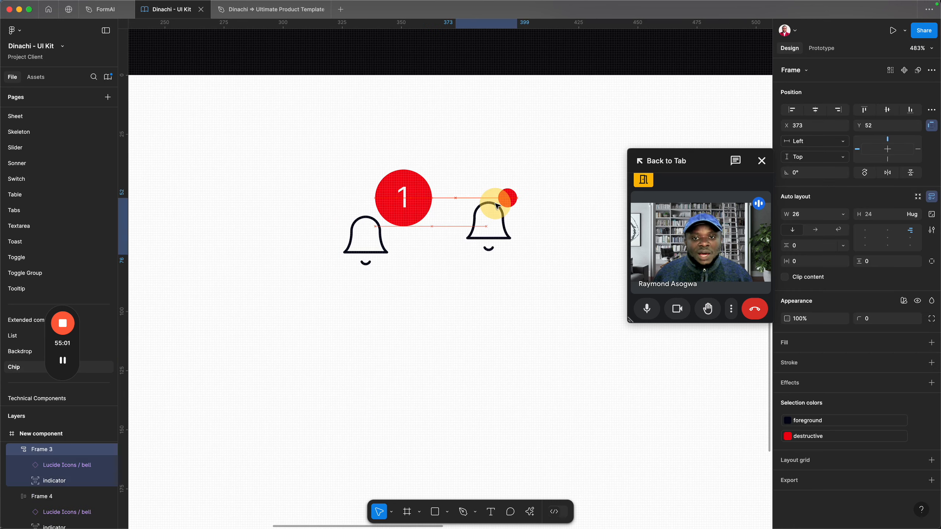
pyautogui.moveTo(321, 152); pyautogui.dragTo(546, 312)
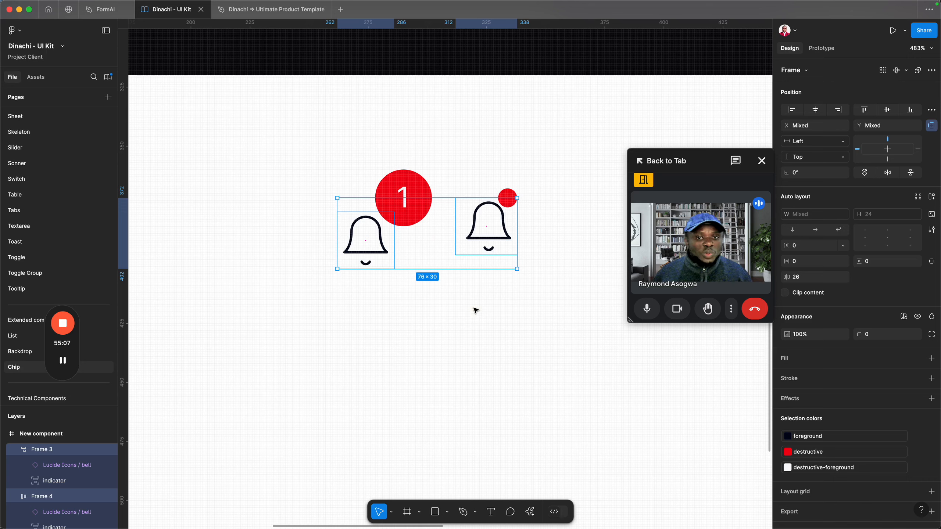
pyautogui.moveTo(278, 119); pyautogui.dragTo(382, 195)
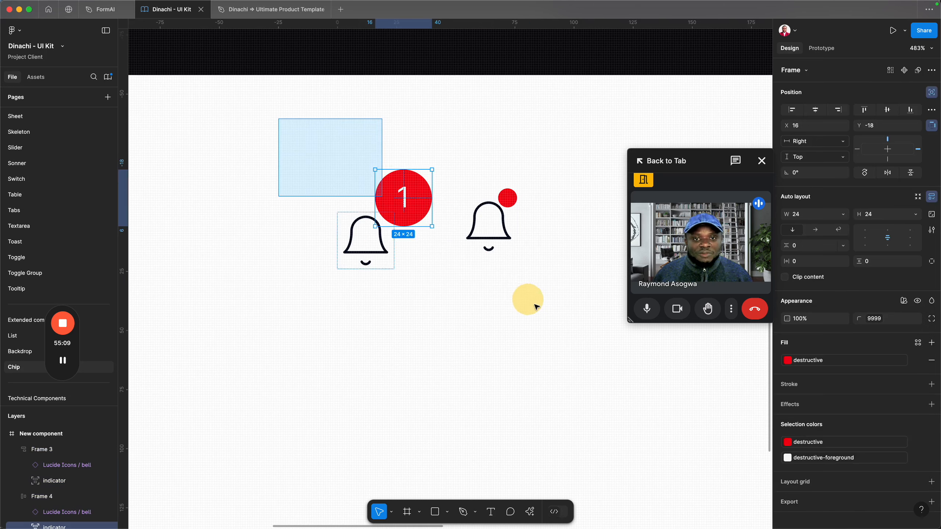
pyautogui.moveTo(536, 307); pyautogui.dragTo(576, 300)
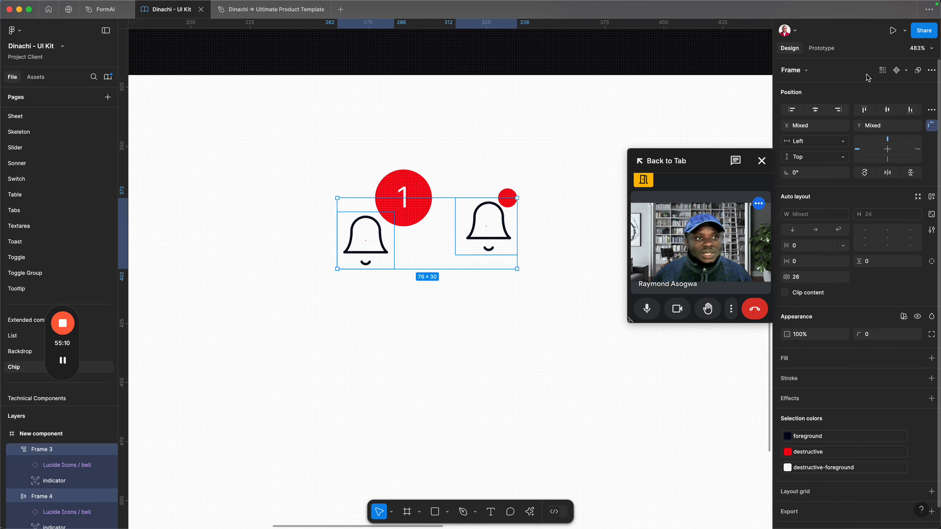
pyautogui.click(907, 72)
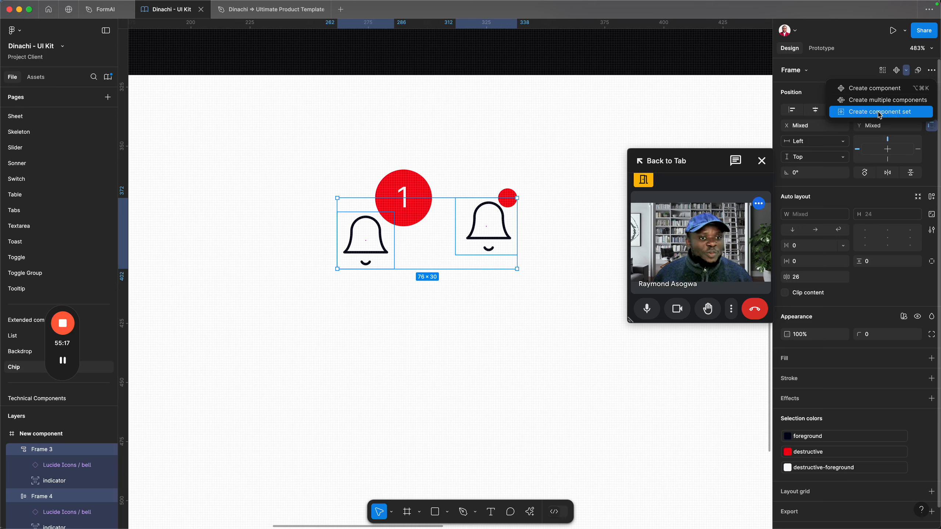
pyautogui.click(897, 115)
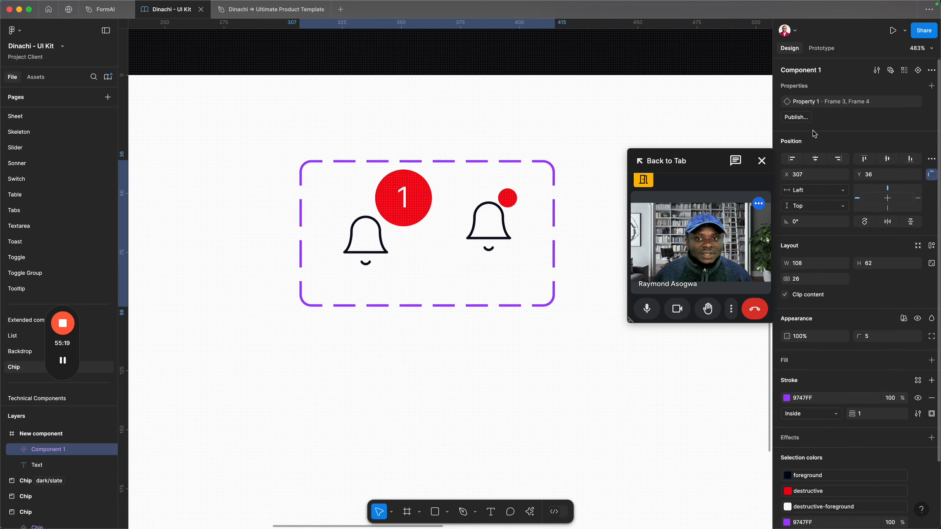
# - Move the component set to X 282, Y 49 and rename it Badge
pyautogui.moveTo(407, 192); pyautogui.dragTo(347, 223)
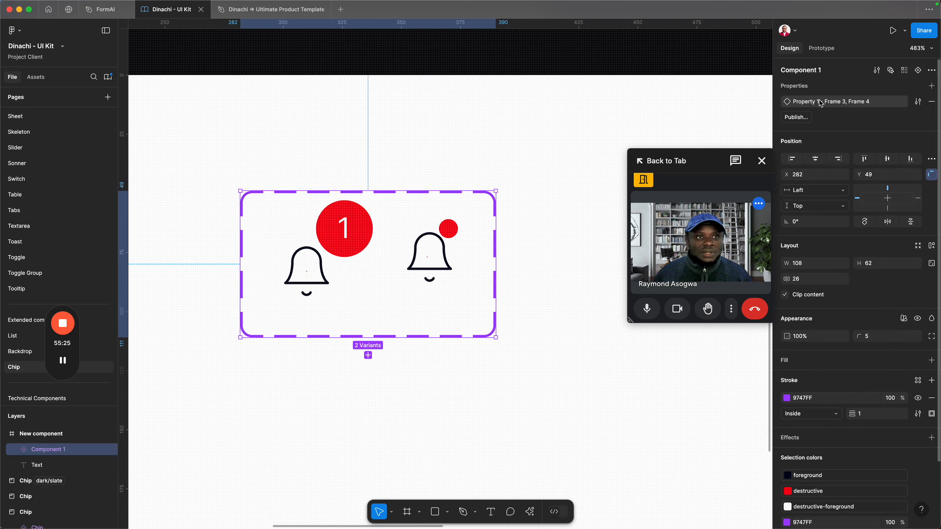
pyautogui.click(803, 77)
pyautogui.write('Badge')
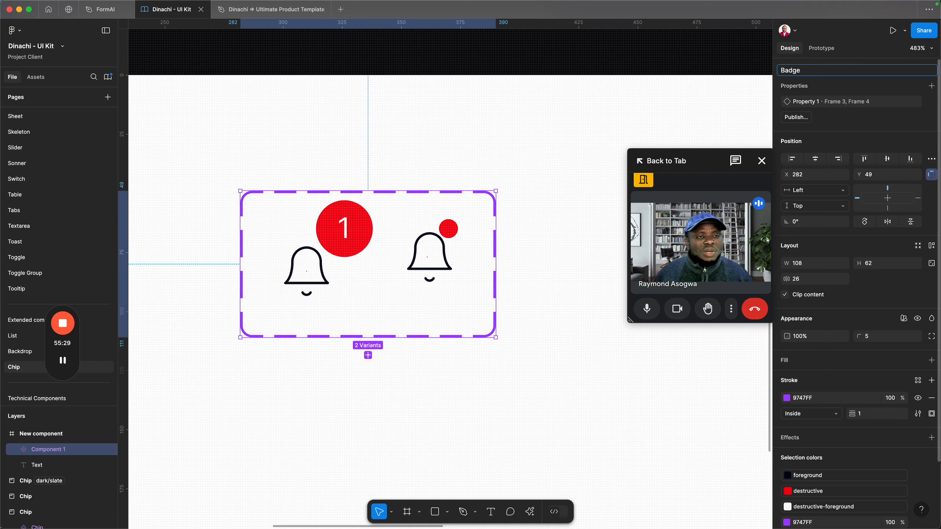
pyautogui.press('Return')
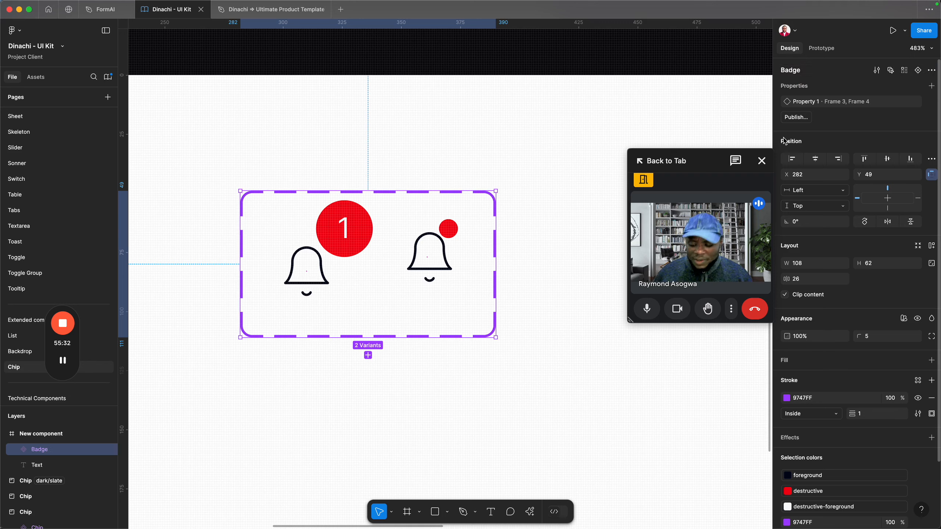
# - Switch to the browser to consult the Material UI Badge documentation, and return to the Figma file
pyautogui.press('super+Tab')
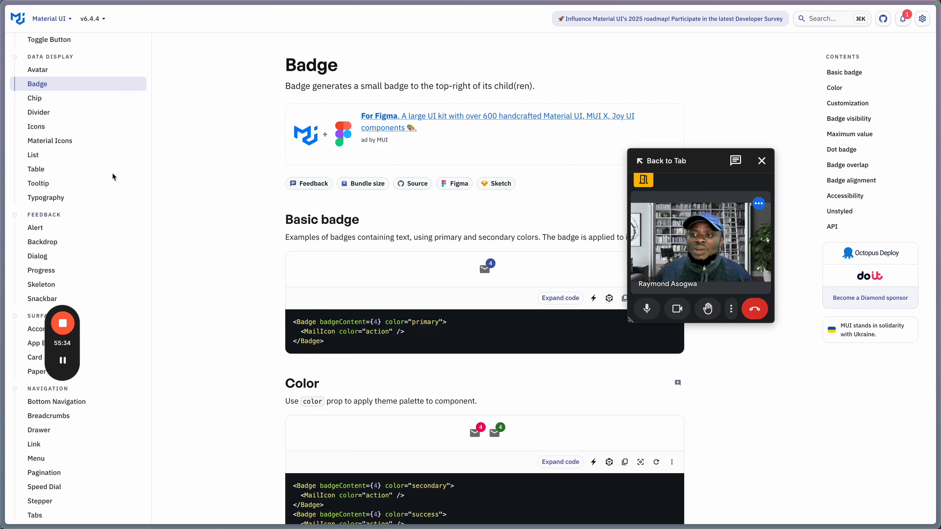
pyautogui.press('super+Tab')
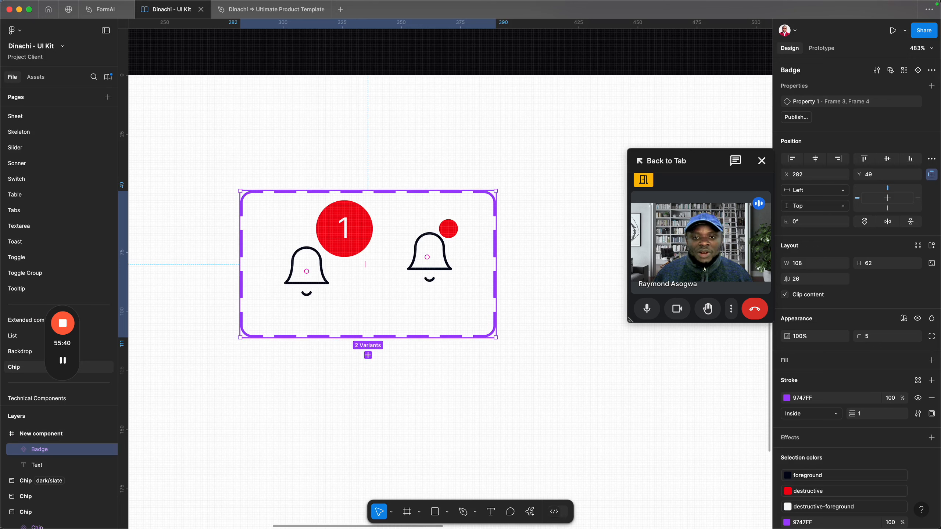
pyautogui.click(373, 170)
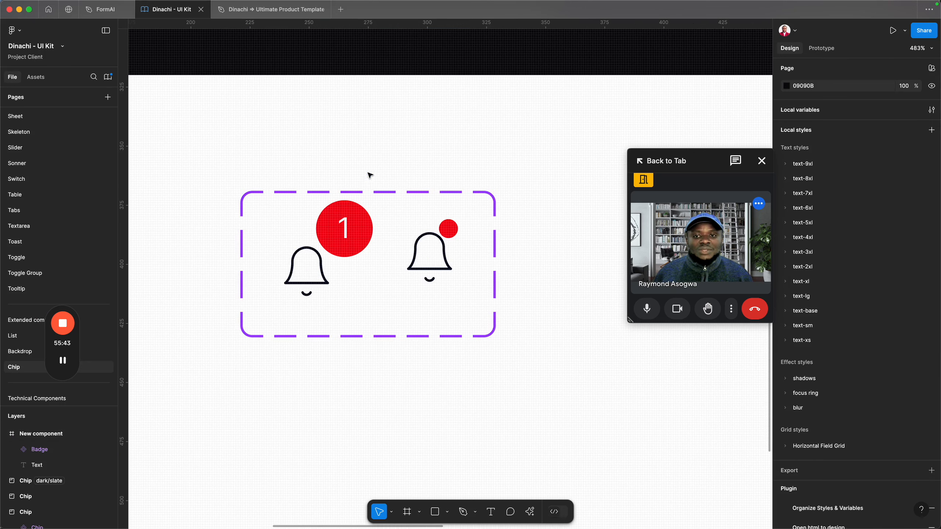
# - Inspect the numbered indicator and the dot variant inside the Badge component set
pyautogui.keyDown('super'); pyautogui.click(344, 229); pyautogui.keyUp('super')
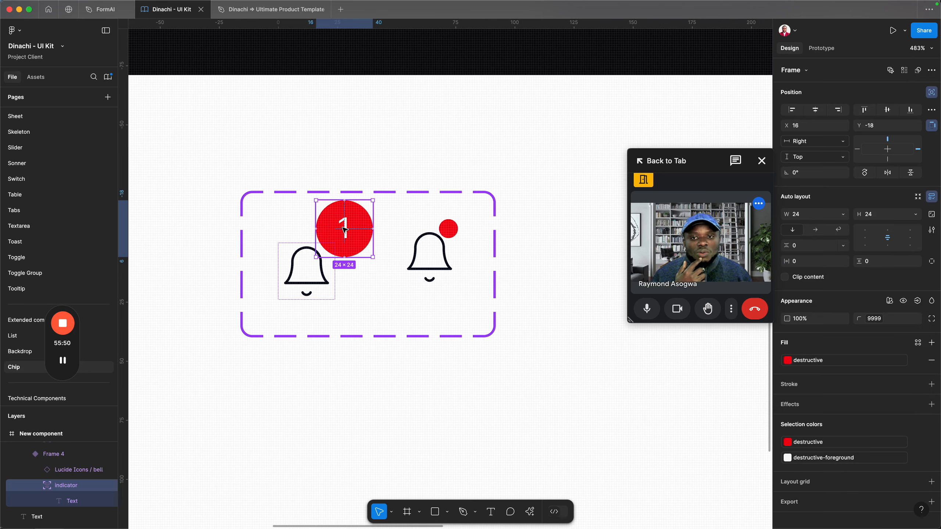
pyautogui.click(335, 292)
pyautogui.click(351, 309)
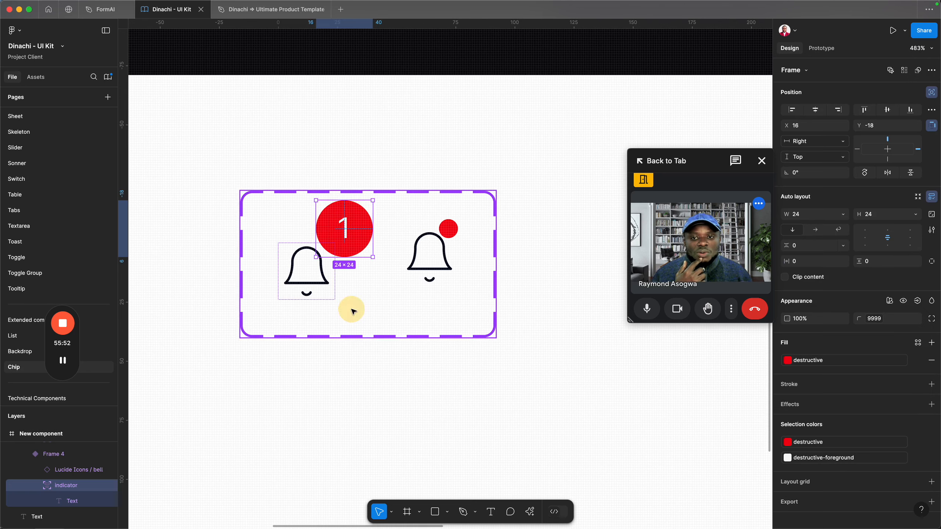
pyautogui.keyDown('super'); pyautogui.click(344, 241); pyautogui.keyUp('super')
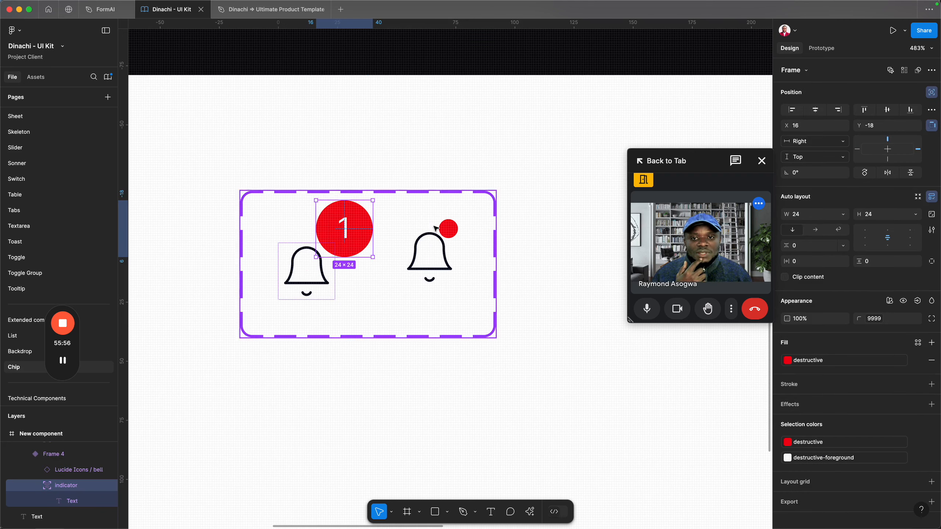
pyautogui.click(445, 230)
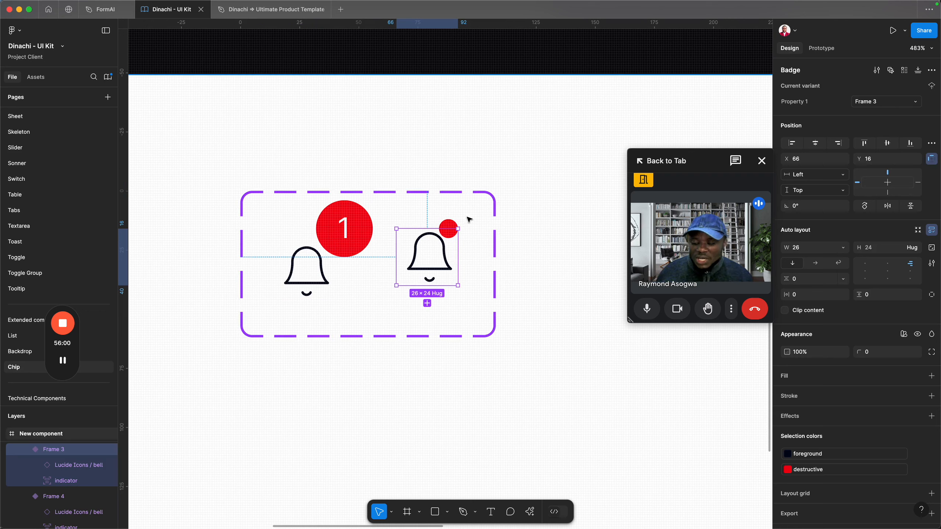
pyautogui.press('super+Tab')
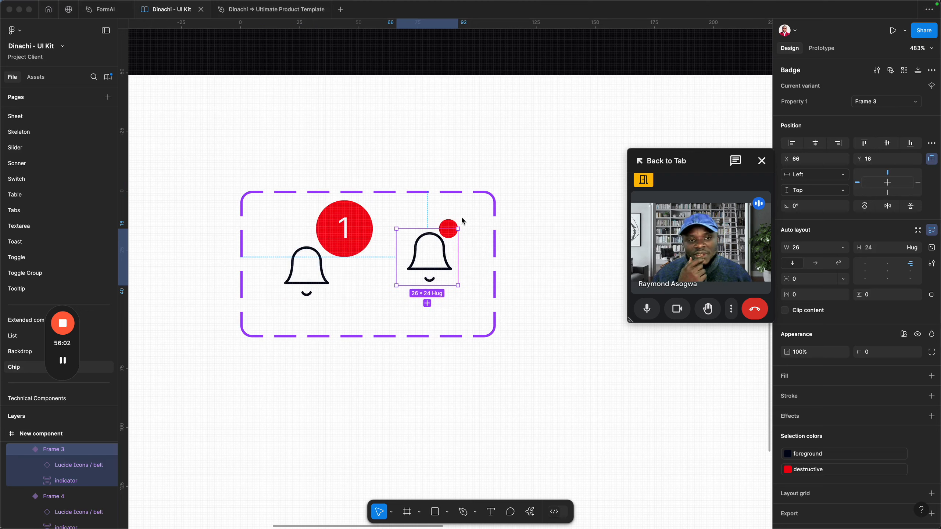
pyautogui.press('super+Tab')
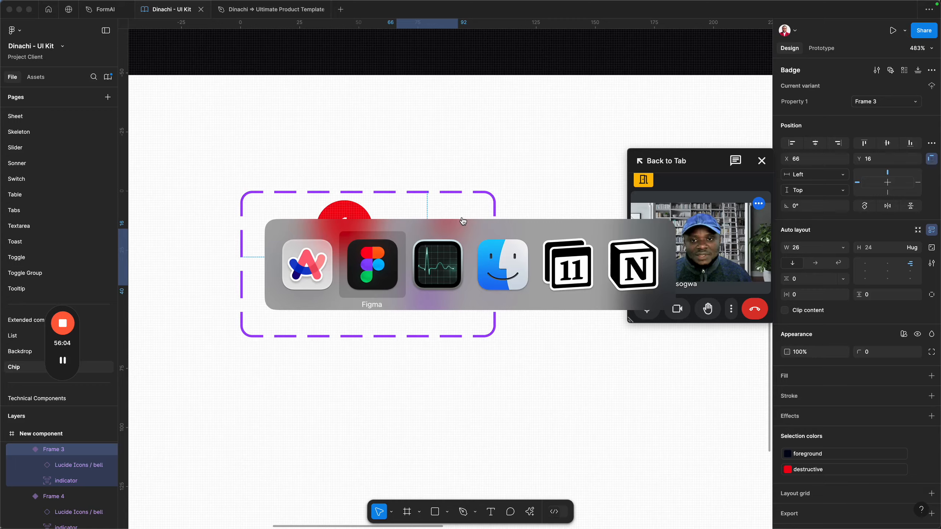
# - Switch to the browser and review the color, customization, visibility and overlap examples in the Material UI Badge documentation
pyautogui.press('super+Tab')
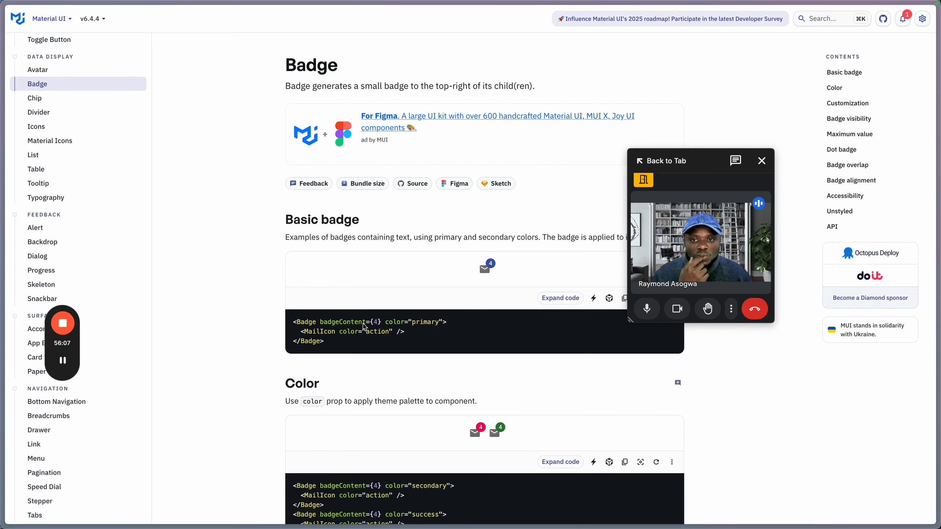
pyautogui.scroll(-20, 364, 323)
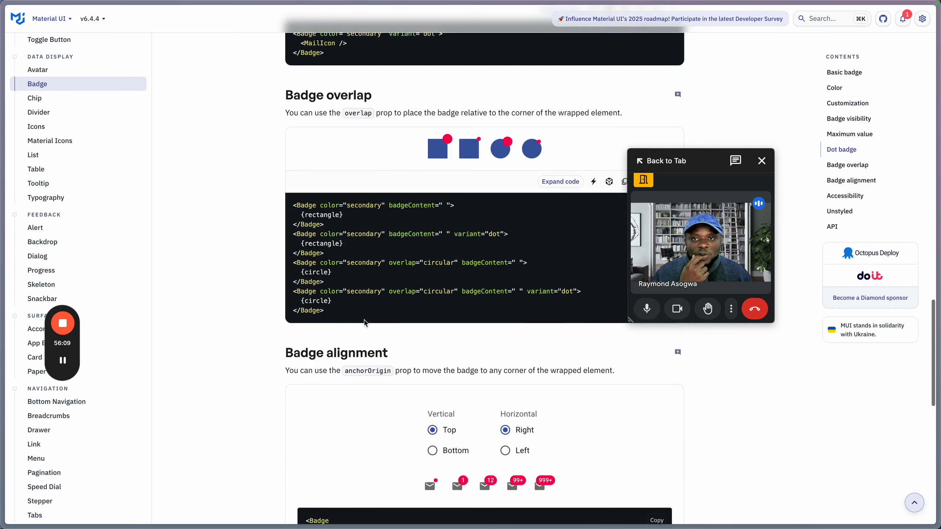
pyautogui.scroll(15, 363, 323)
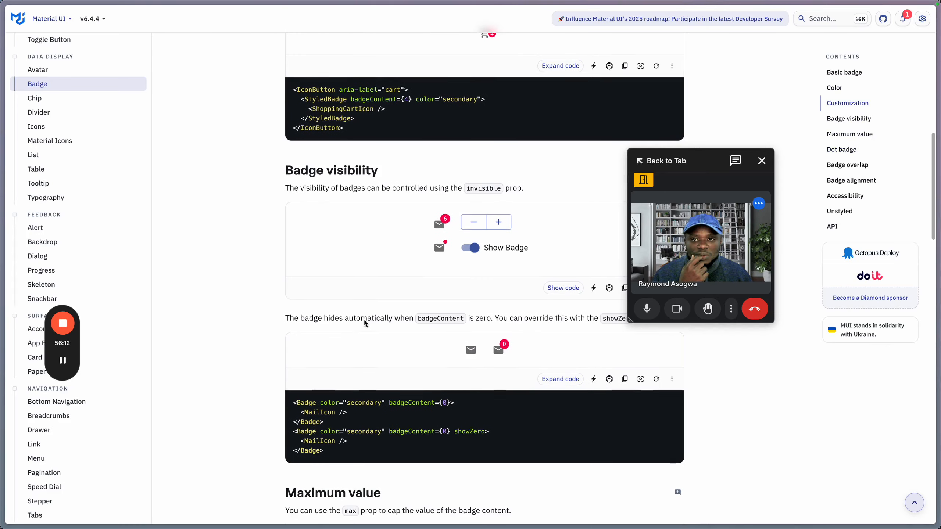
pyautogui.scroll(1, 364, 323)
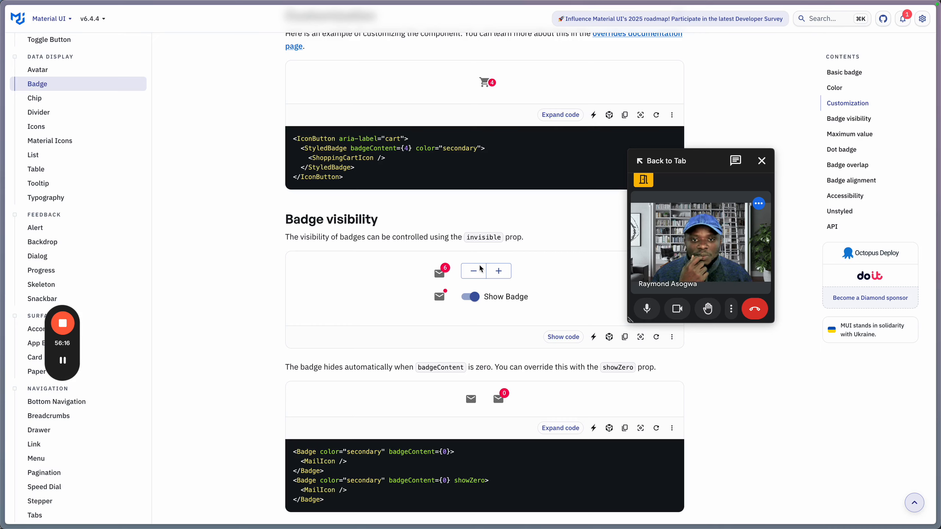
pyautogui.scroll(10, 445, 233)
pyautogui.scroll(-1, 425, 300)
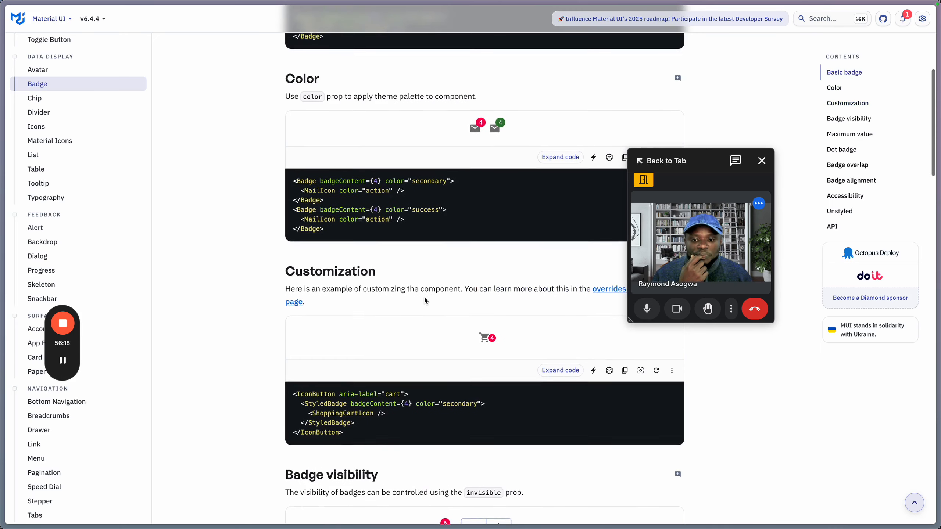
pyautogui.scroll(1, 424, 300)
pyautogui.scroll(6, 424, 298)
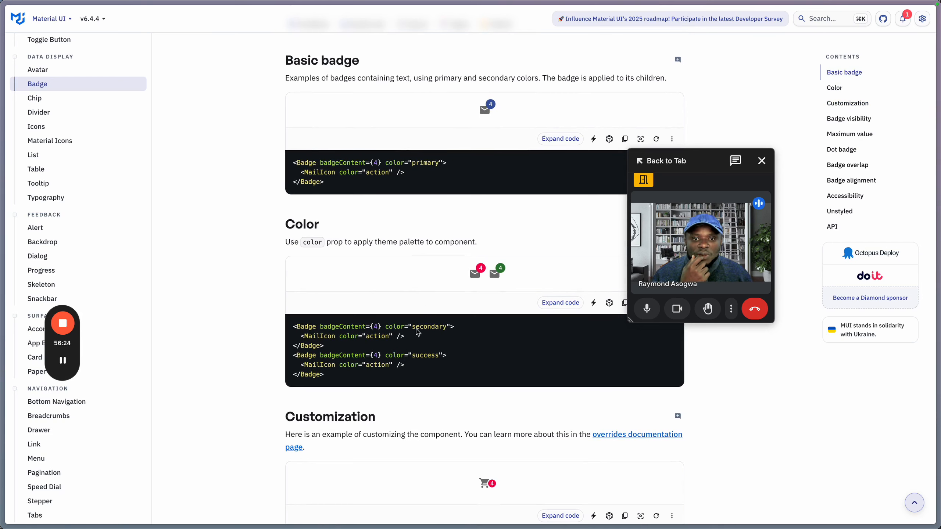
pyautogui.scroll(-10, 384, 212)
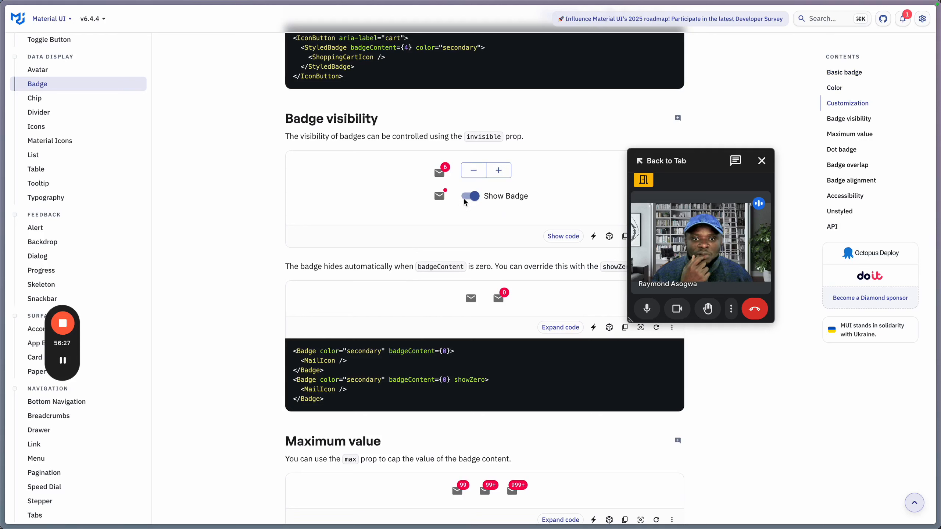
# - Toggle the Show Badge switch in the Badge visibility example several times, and return to the Figma file
pyautogui.click(473, 197)
pyautogui.click(473, 196)
pyautogui.click(473, 197)
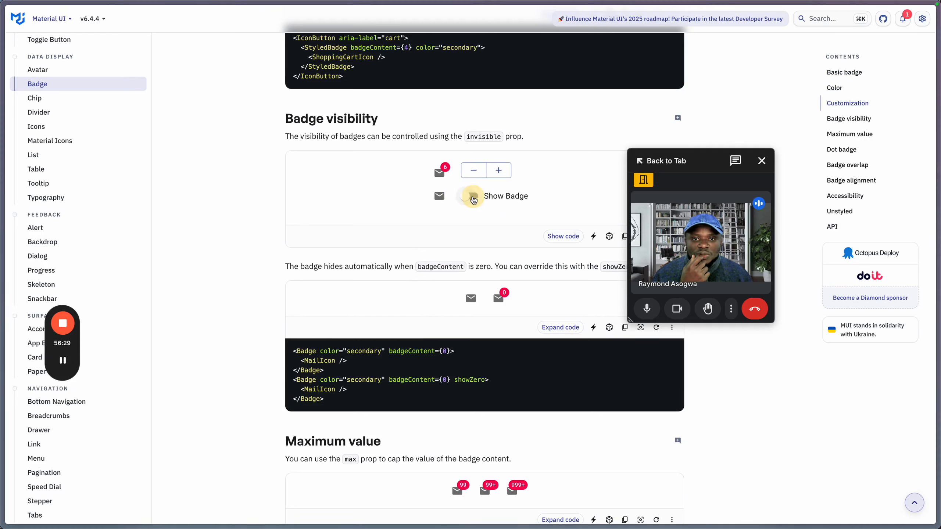
pyautogui.click(472, 197)
pyautogui.click(473, 200)
pyautogui.click(472, 200)
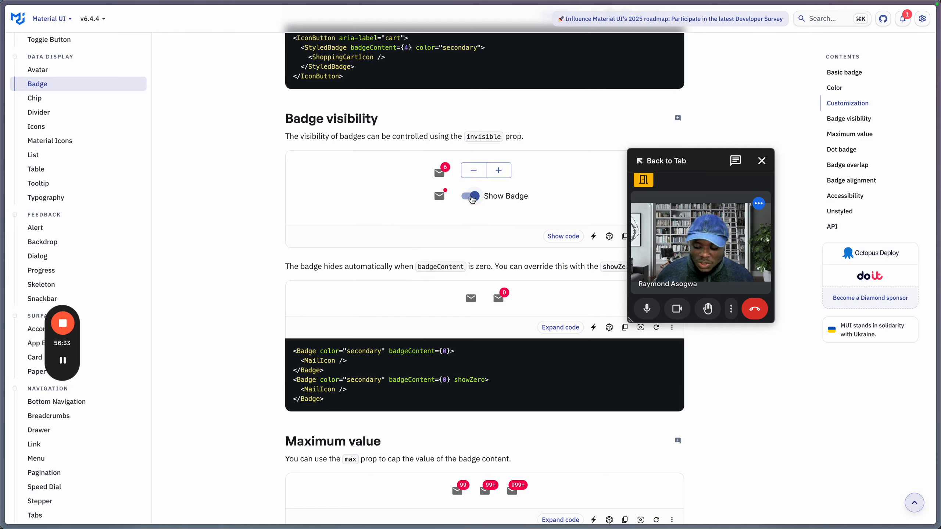
pyautogui.press('super+Tab')
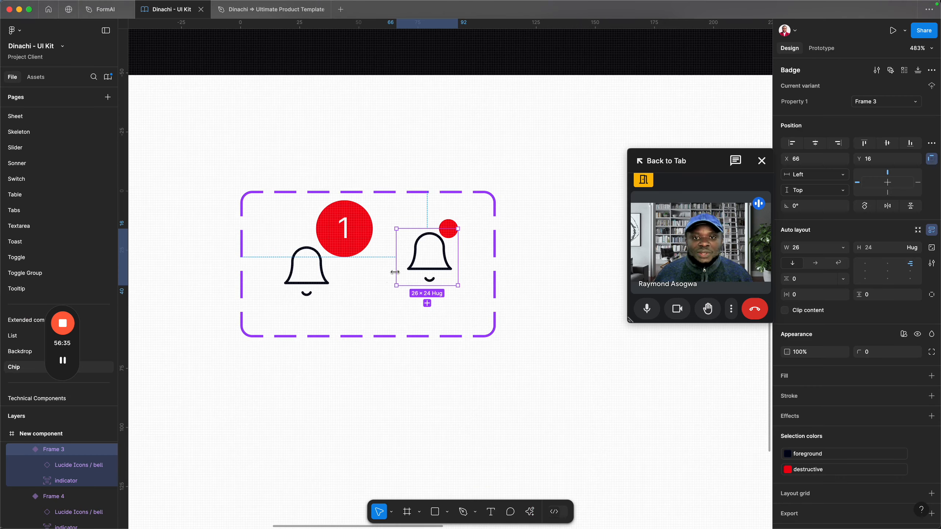
# - Rename the Badge component set's variant property to Show text
pyautogui.click(337, 269)
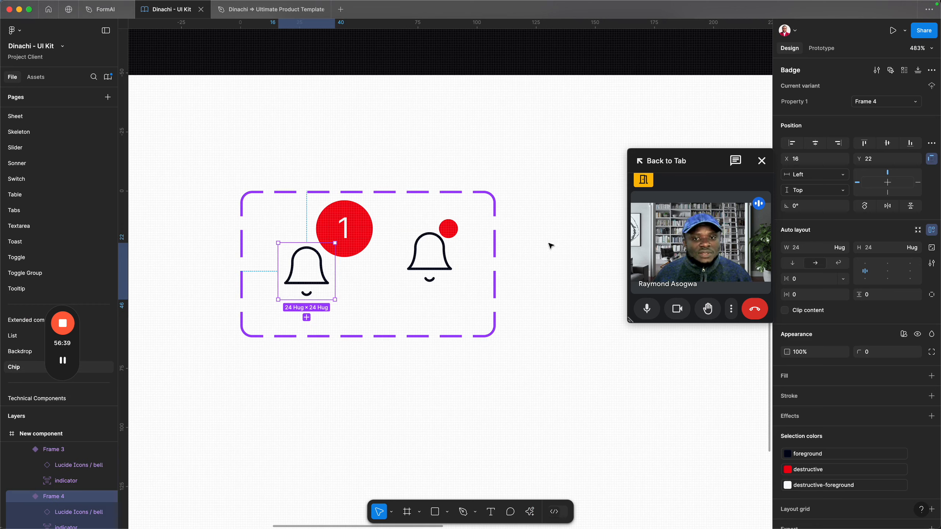
pyautogui.click(343, 266)
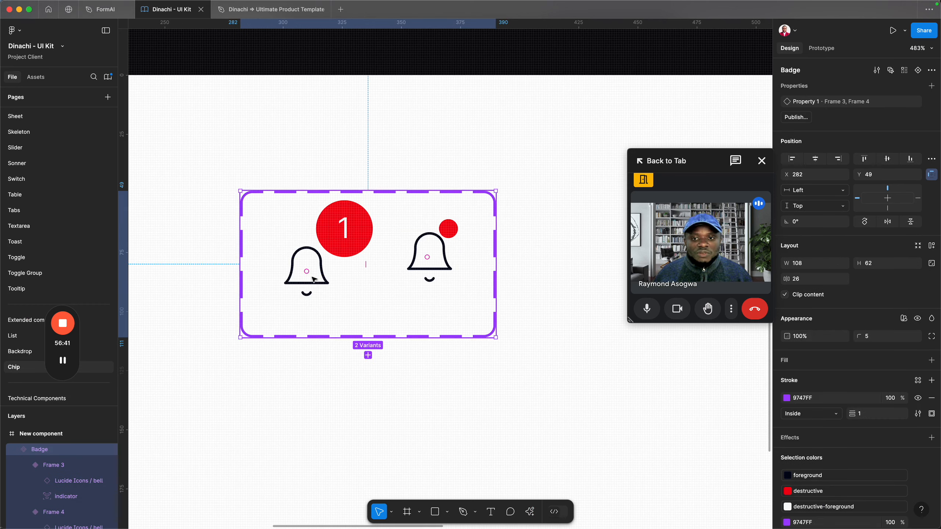
pyautogui.click(312, 277)
pyautogui.click(329, 274)
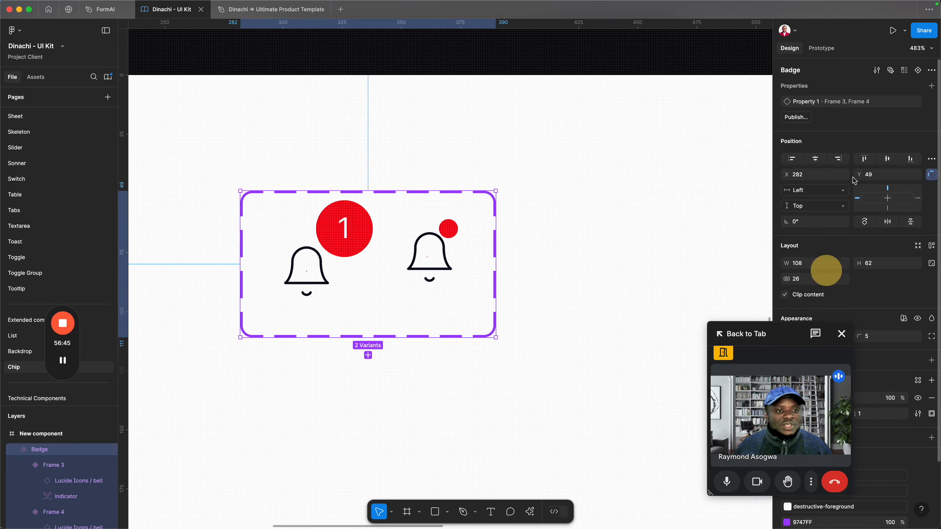
pyautogui.click(918, 101)
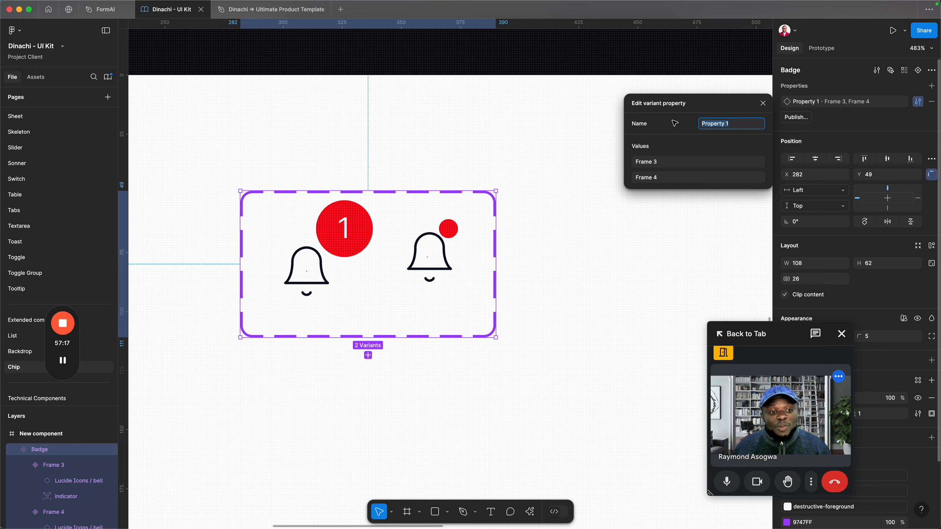
pyautogui.write('Show text')
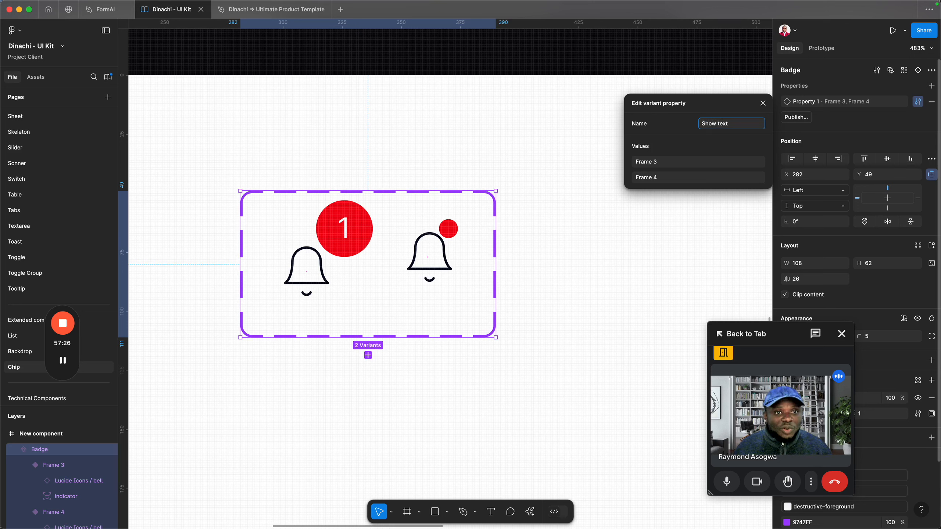
pyautogui.press('Tab')
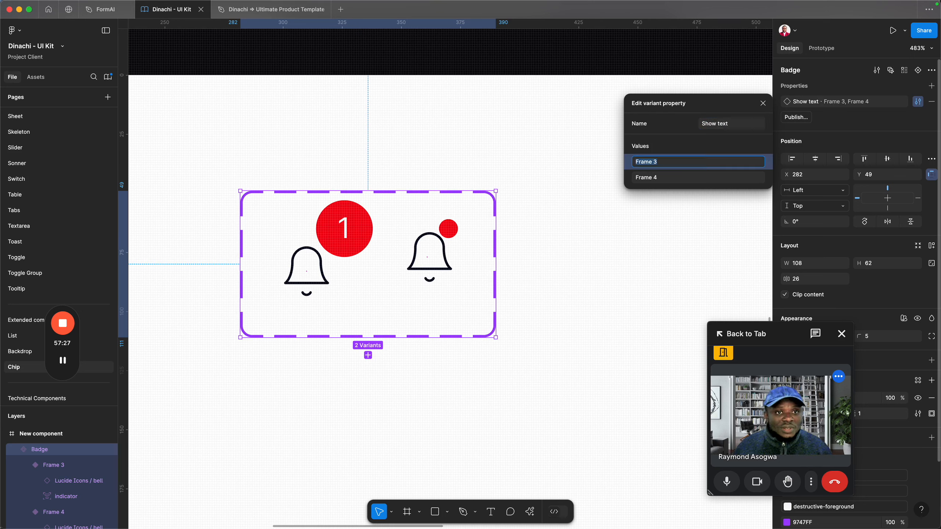
# - Rename the property's value Frame 3 to True and Frame 4 to No, and close the property editor
pyautogui.write('Tu')
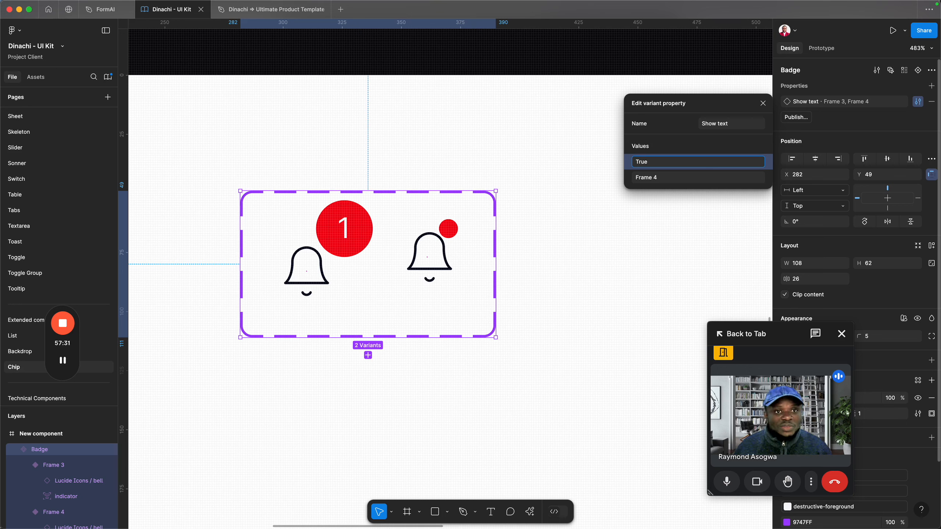
pyautogui.press('Tab')
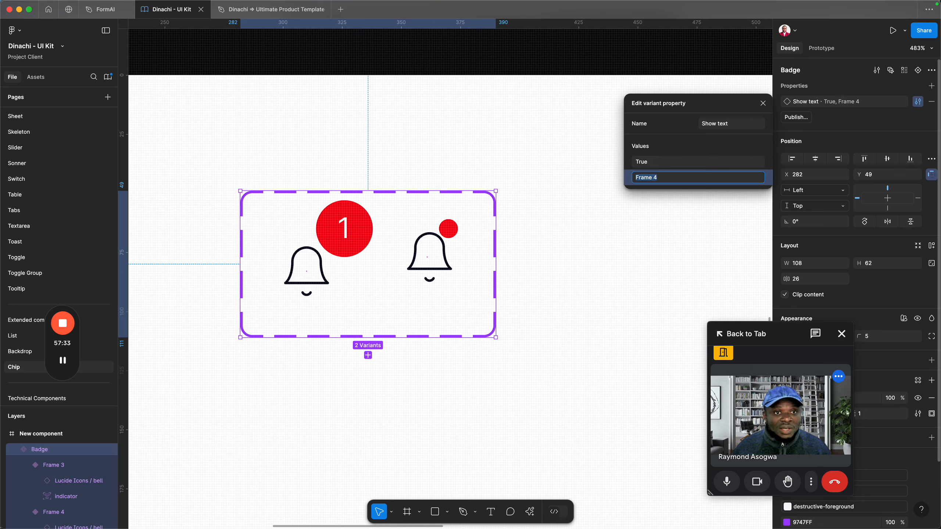
pyautogui.write('No')
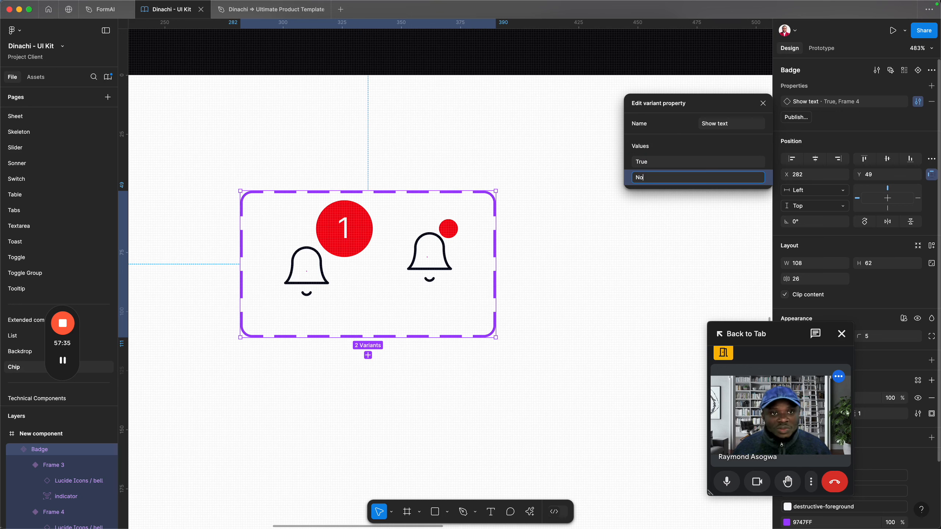
pyautogui.press('Return')
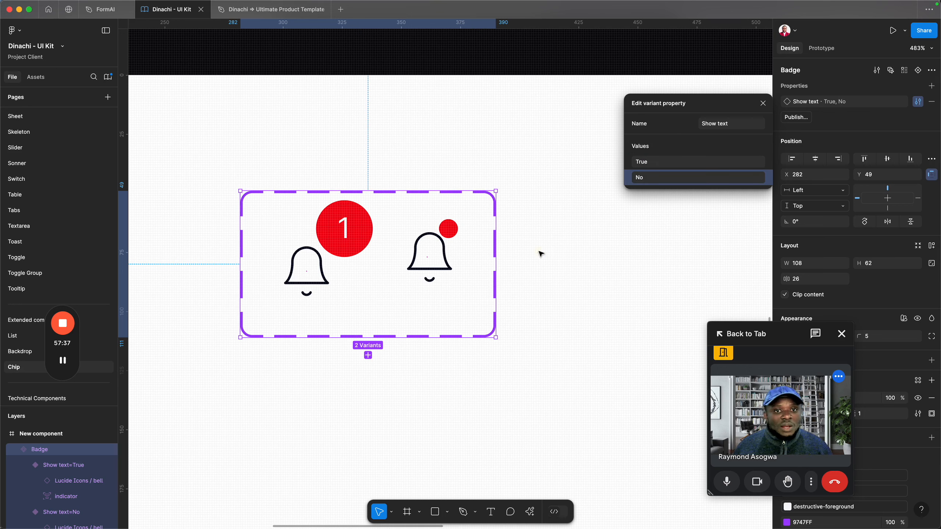
pyautogui.click(538, 252)
# - Copy the numbered bell variant and paste an instance of it below the component set at X 286, Y 147
pyautogui.click(332, 240)
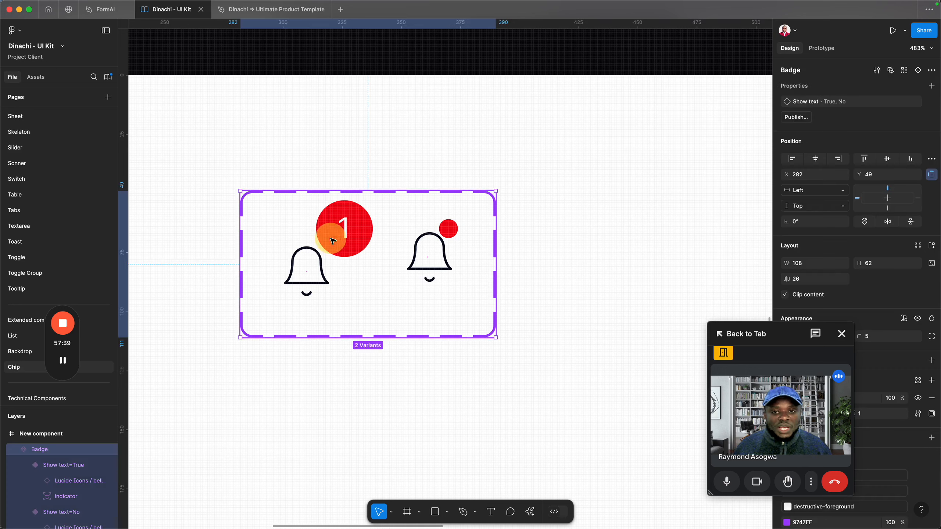
pyautogui.doubleClick(332, 240)
pyautogui.click(289, 288)
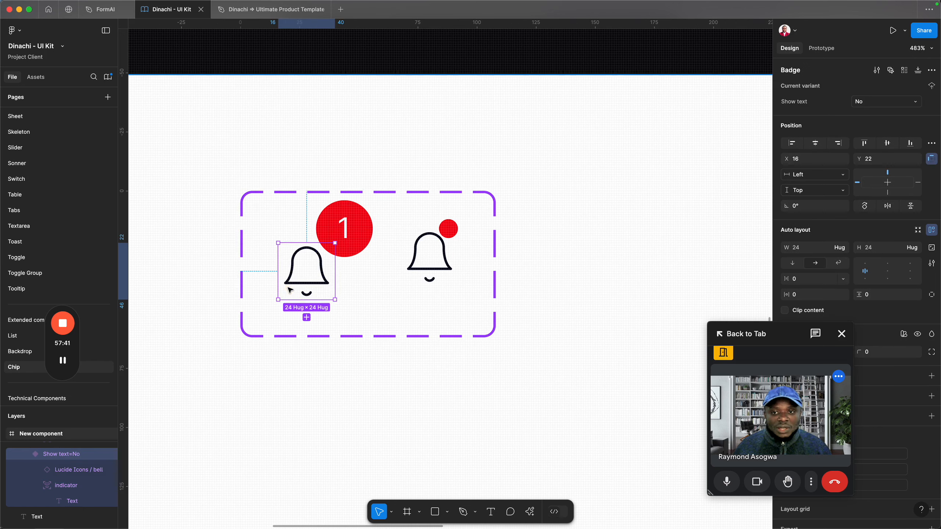
pyautogui.moveTo(307, 333); pyautogui.dragTo(328, 258)
pyautogui.rightClick(268, 338)
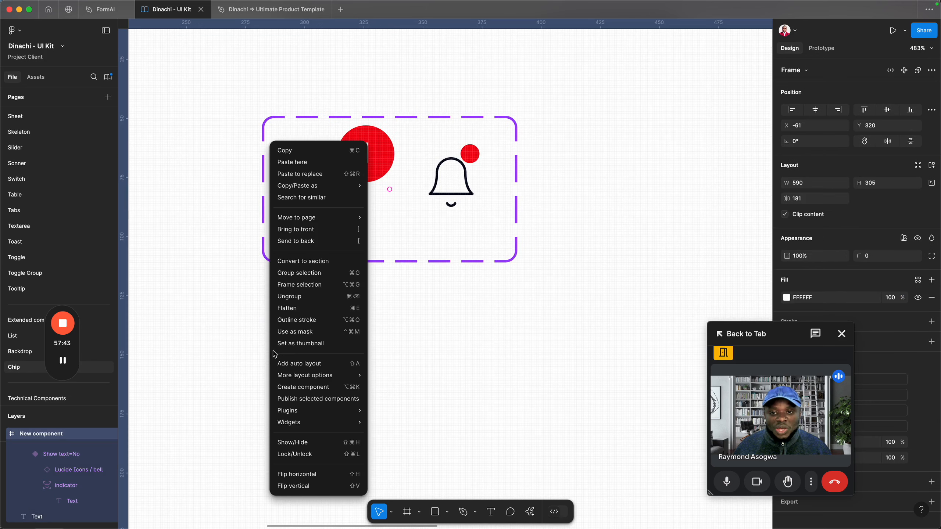
pyautogui.click(299, 163)
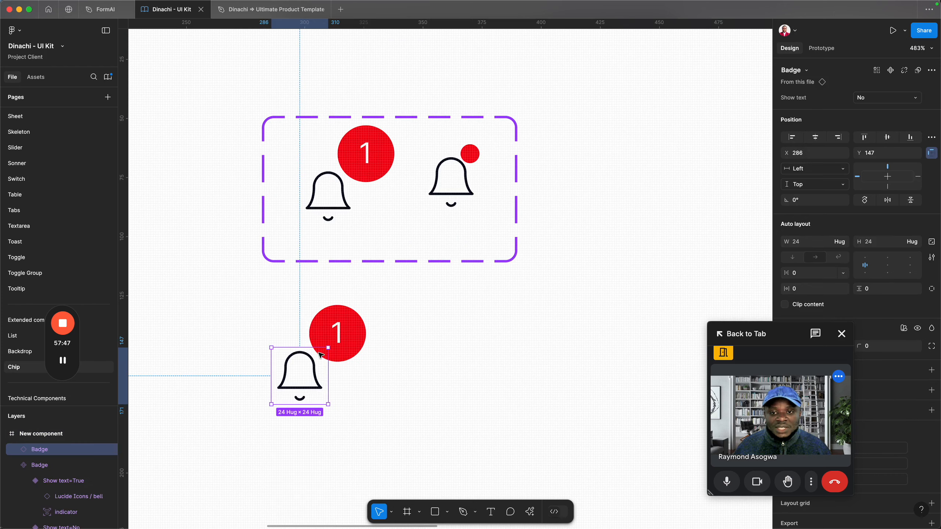
# - Select the pasted Badge instance and go to its main component
pyautogui.click(330, 381)
pyautogui.click(283, 371)
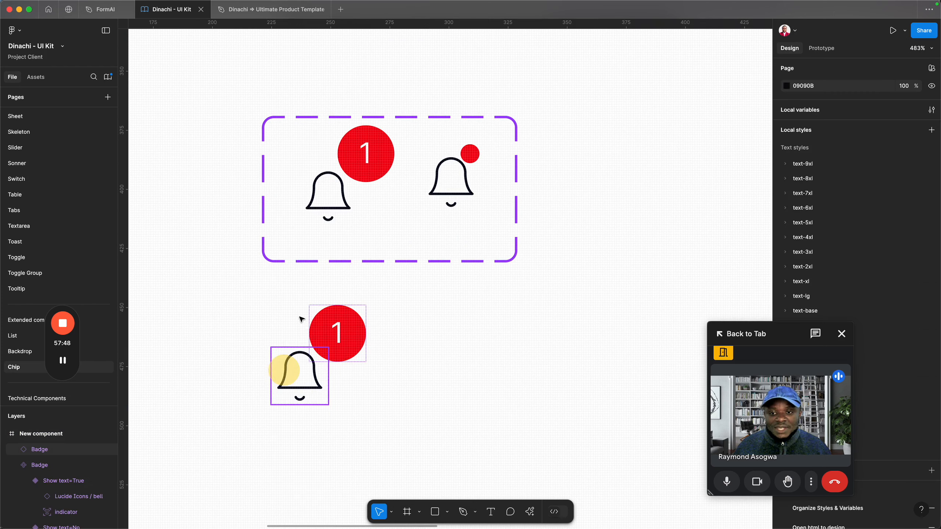
pyautogui.click(360, 191)
pyautogui.click(371, 164)
pyautogui.click(298, 368)
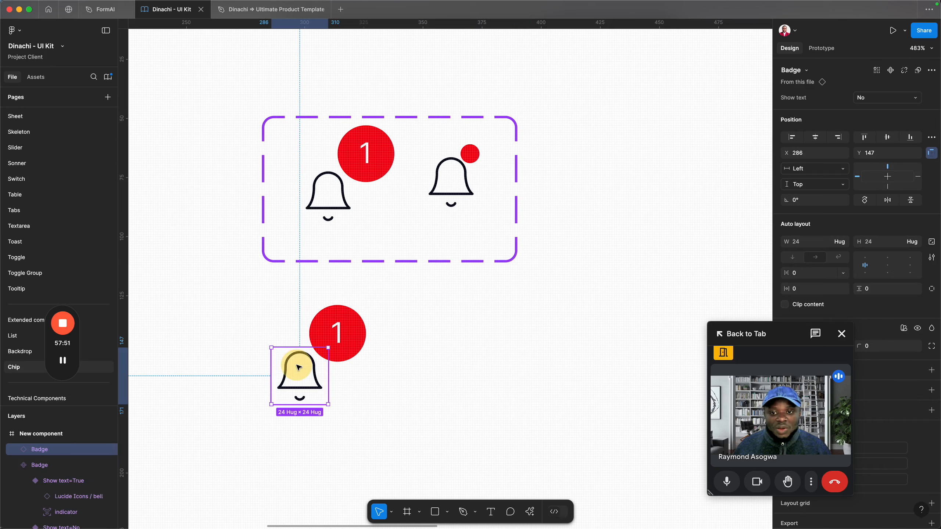
pyautogui.rightClick(298, 368)
pyautogui.click(322, 396)
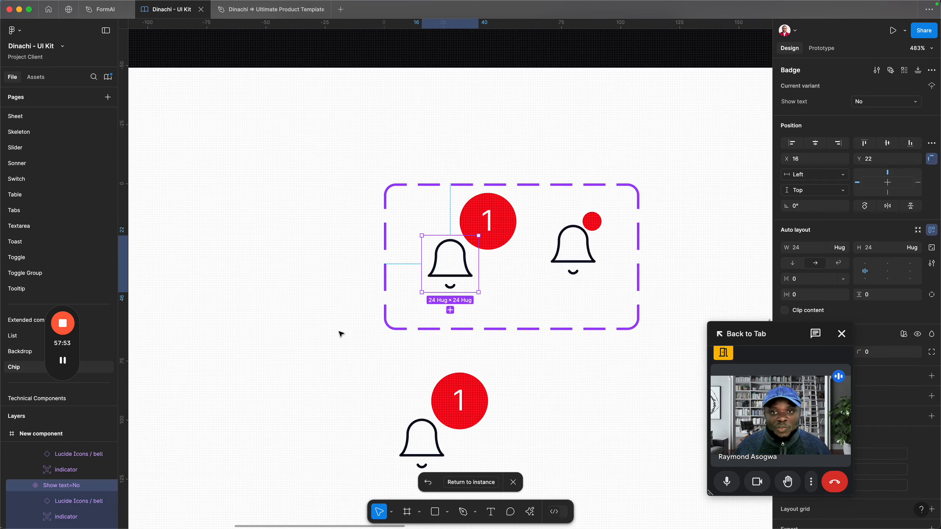
# - Examine the Show text options on the pasted Badge instance, and select the Badge component set
pyautogui.scroll(-5, 485, 321)
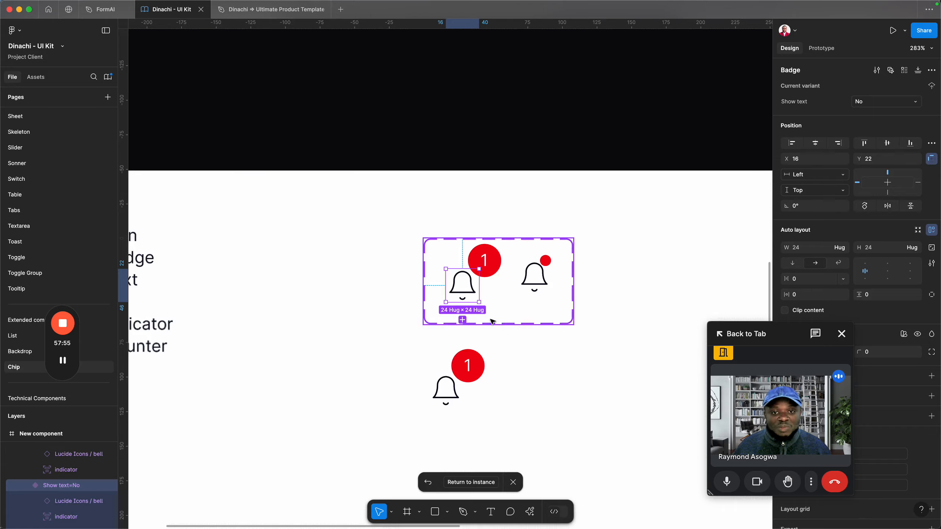
pyautogui.moveTo(499, 318); pyautogui.dragTo(385, 266)
pyautogui.click(356, 315)
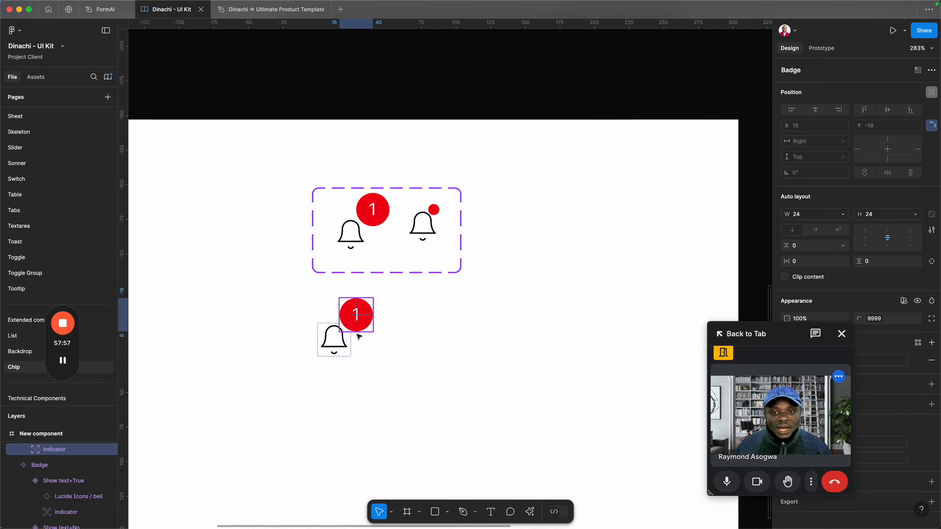
pyautogui.click(327, 348)
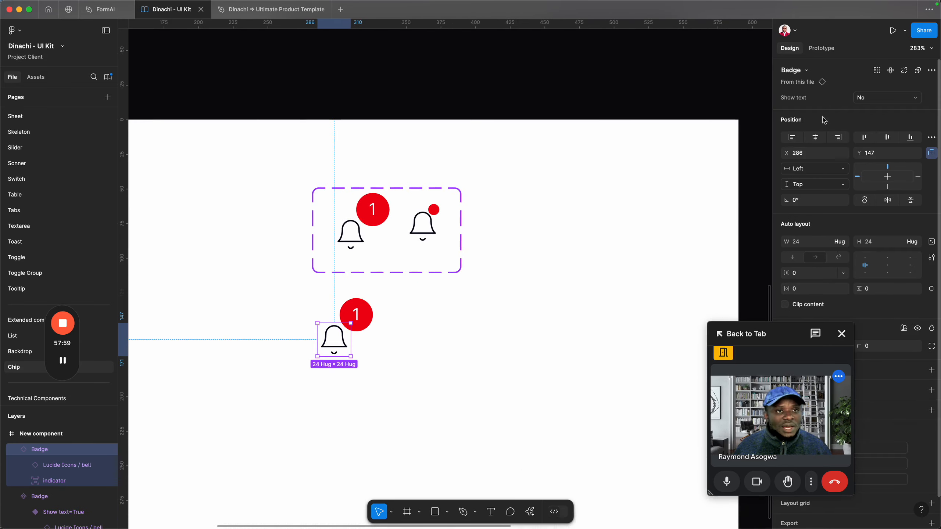
pyautogui.click(915, 98)
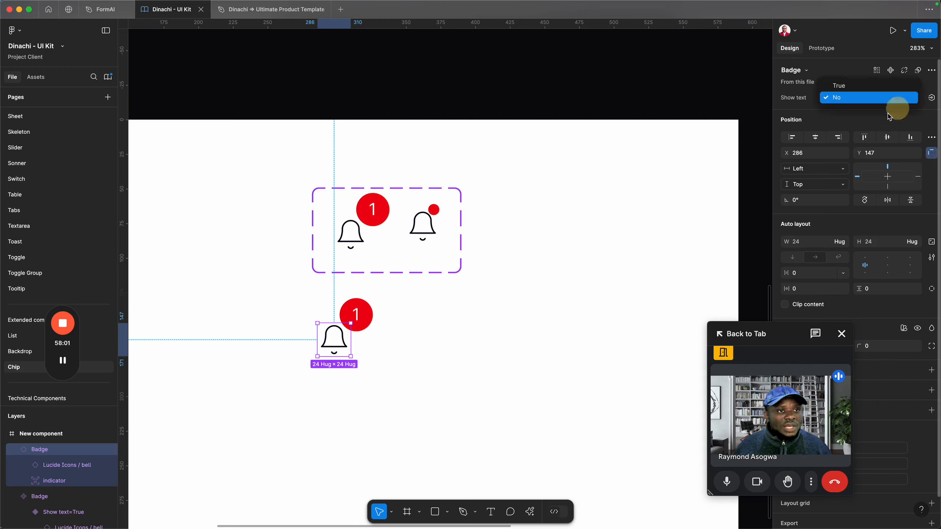
pyautogui.click(854, 95)
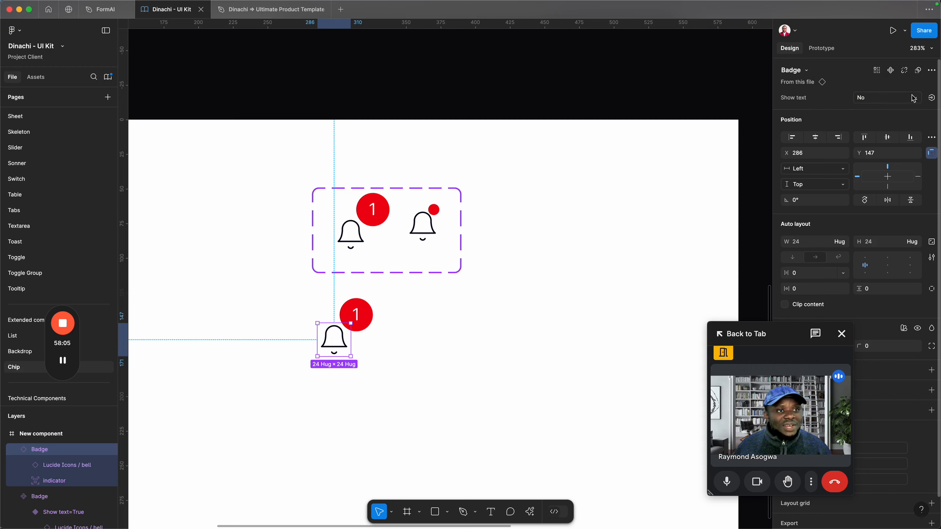
pyautogui.click(896, 99)
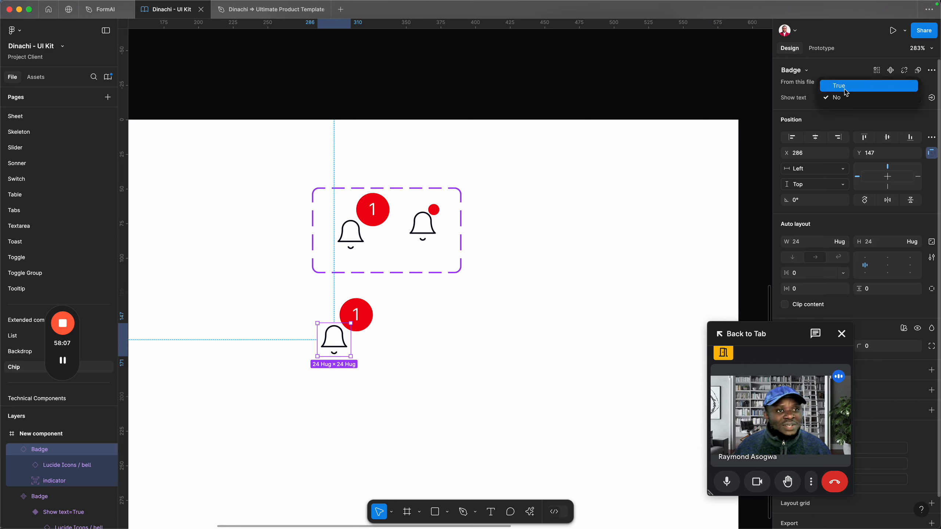
pyautogui.click(385, 214)
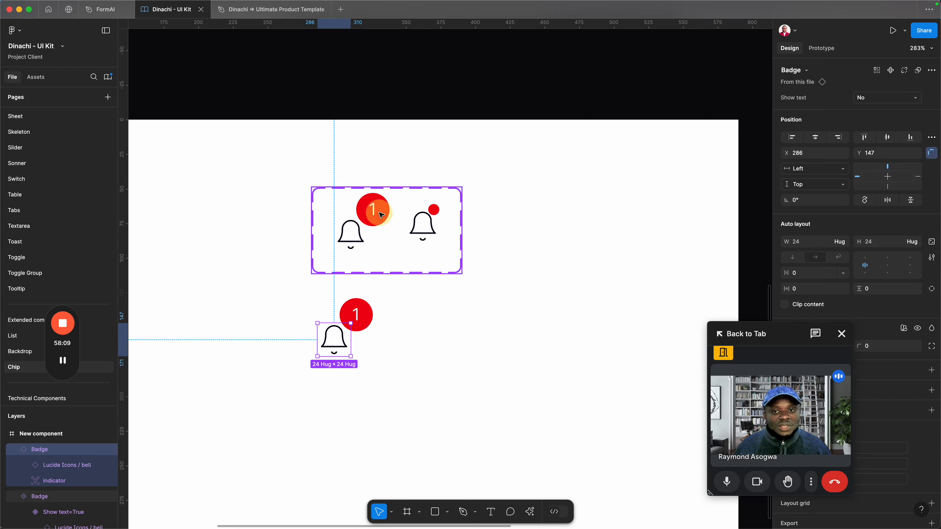
pyautogui.click(384, 215)
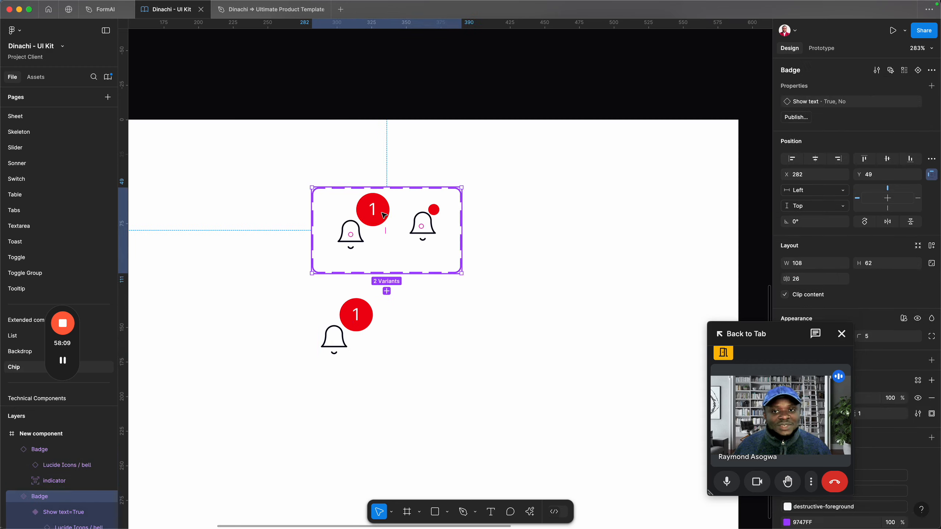
# - Rename the Show text property's value No to False on the Badge component set
pyautogui.doubleClick(873, 101)
pyautogui.click(910, 105)
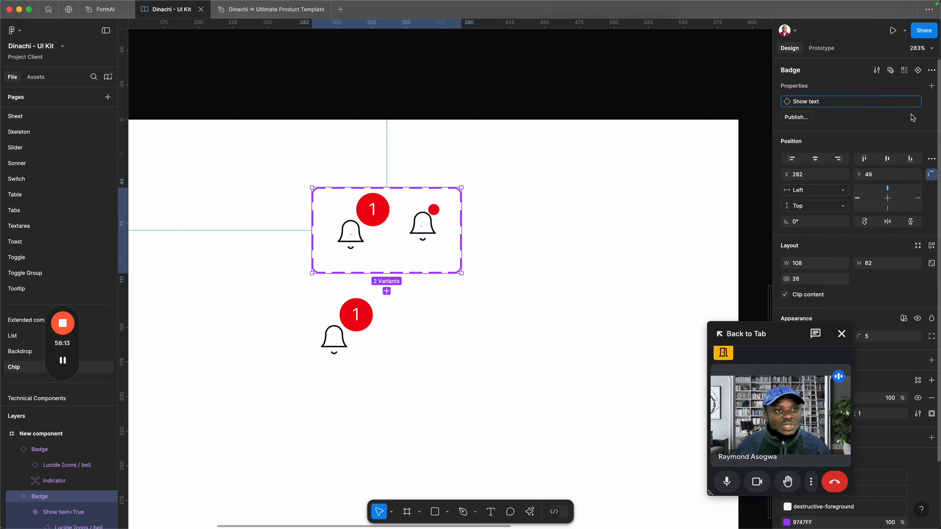
pyautogui.click(873, 107)
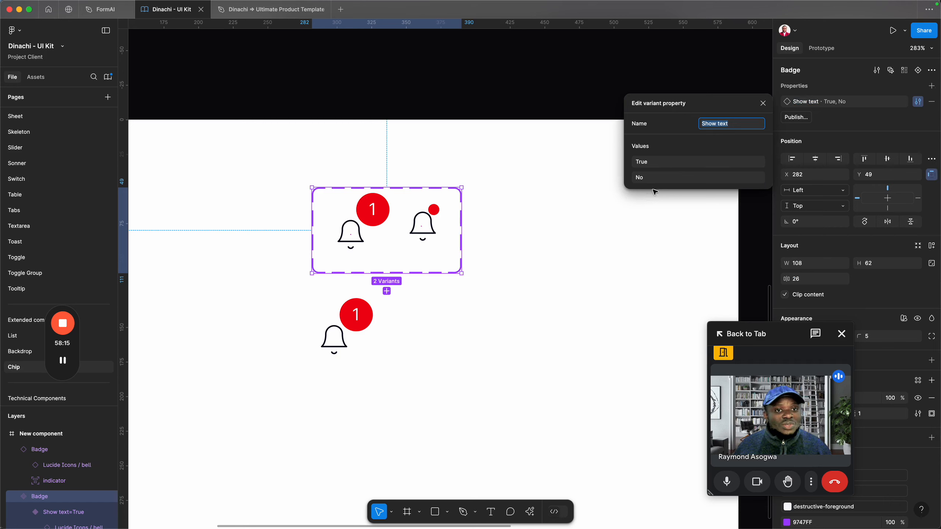
pyautogui.click(662, 164)
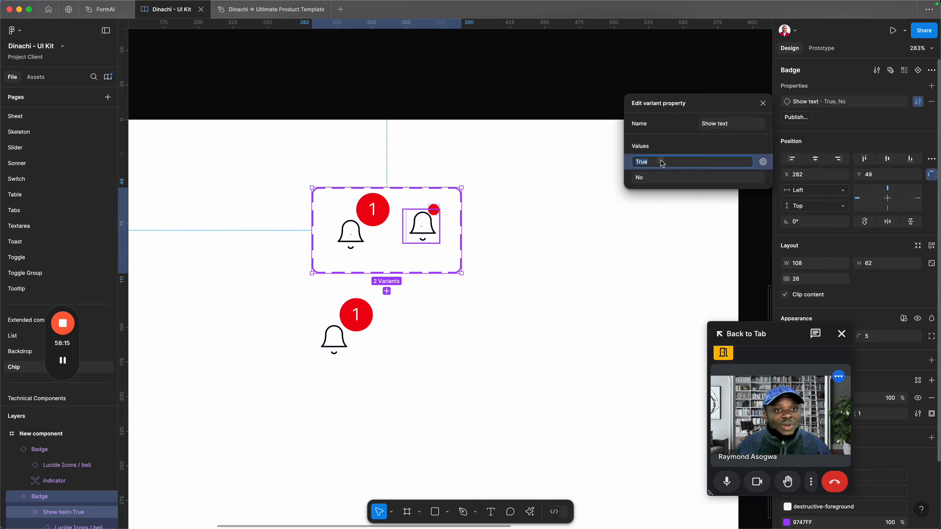
pyautogui.click(657, 179)
pyautogui.write('Fals')
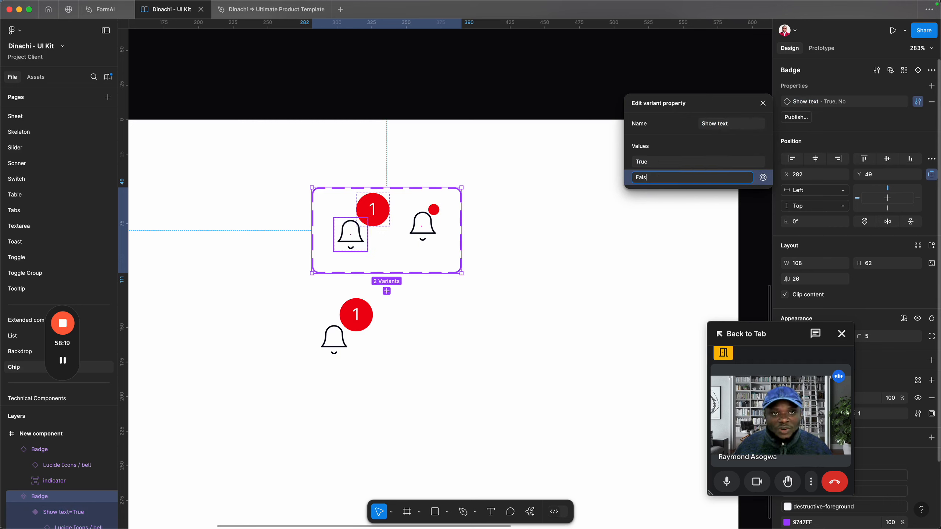
pyautogui.write('e')
pyautogui.press('Return')
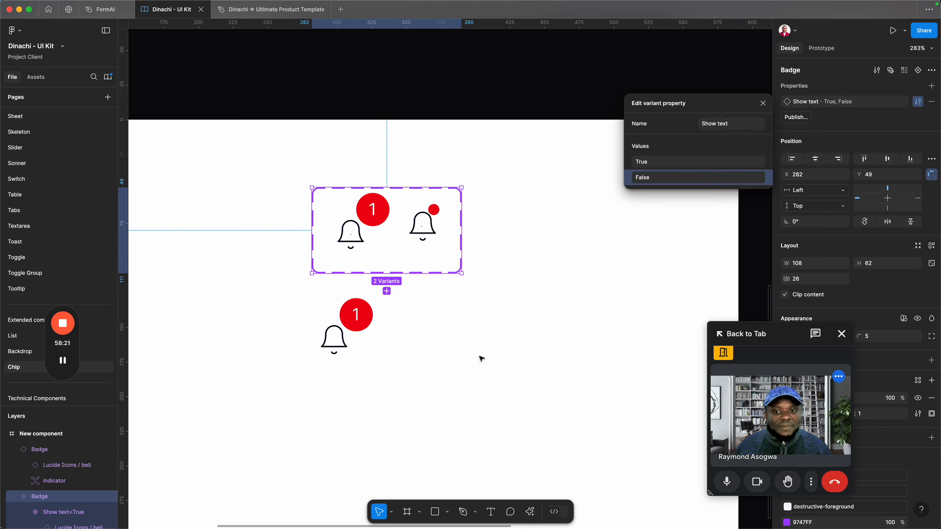
# - Test the Show text toggle on the pasted Badge instance by switching it on and back off
pyautogui.click(430, 366)
pyautogui.click(335, 346)
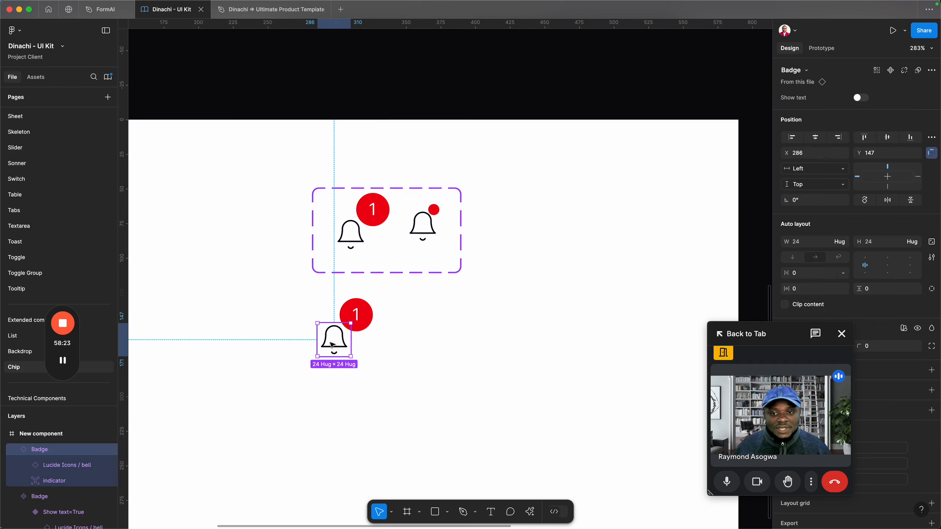
pyautogui.click(862, 100)
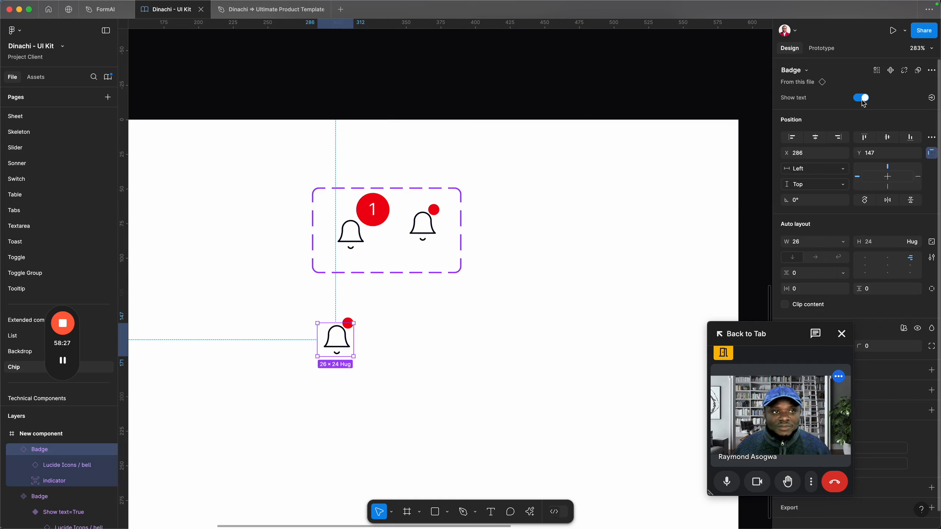
pyautogui.click(862, 99)
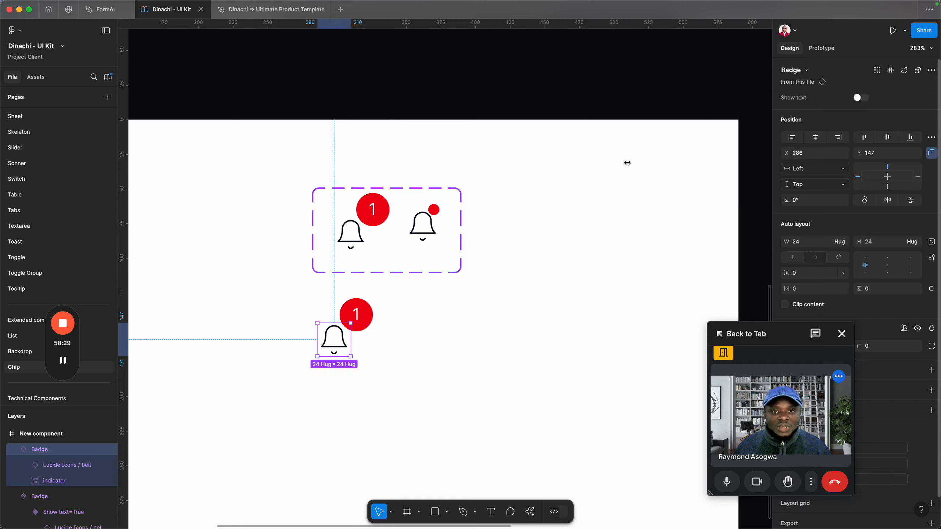
# - Examine the red counter indicator of the numbered bell variant in the Badge component set
pyautogui.click(336, 214)
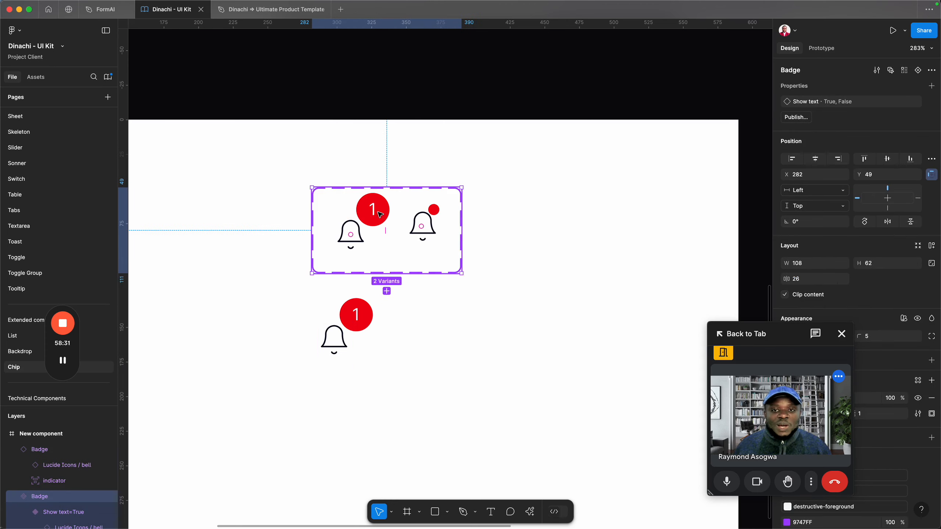
pyautogui.scroll(3, 380, 215)
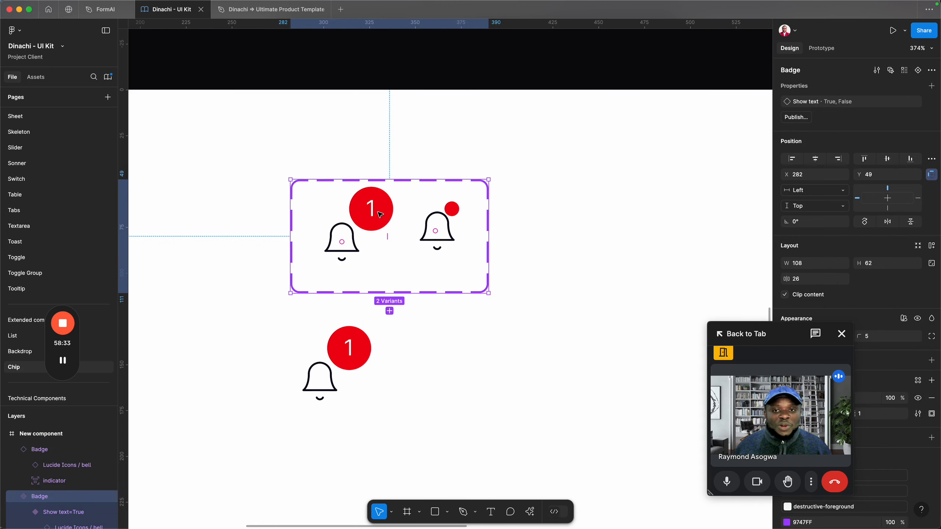
pyautogui.doubleClick(380, 214)
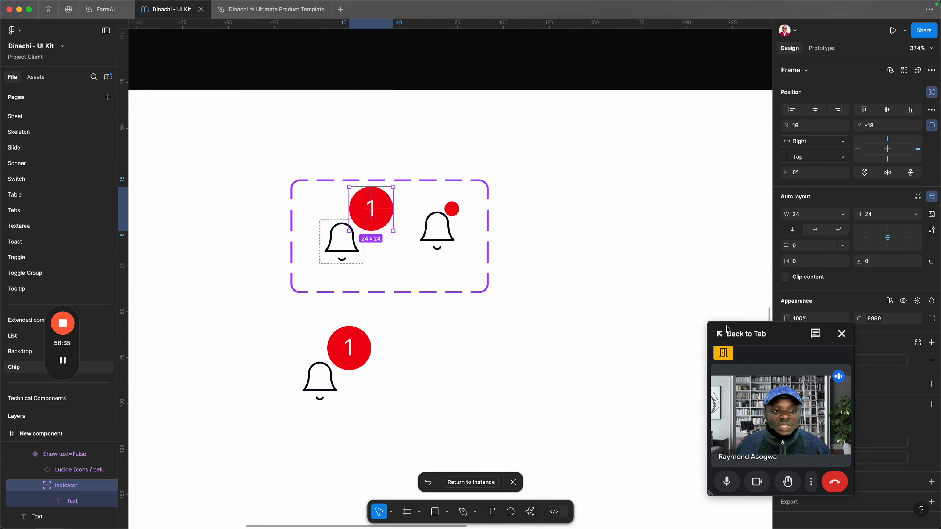
pyautogui.moveTo(728, 329); pyautogui.dragTo(555, 367)
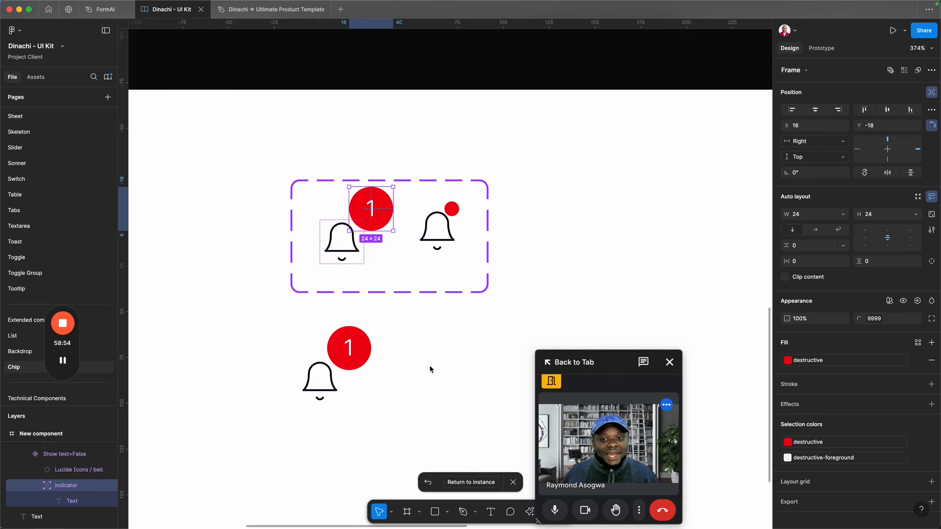
pyautogui.click(441, 274)
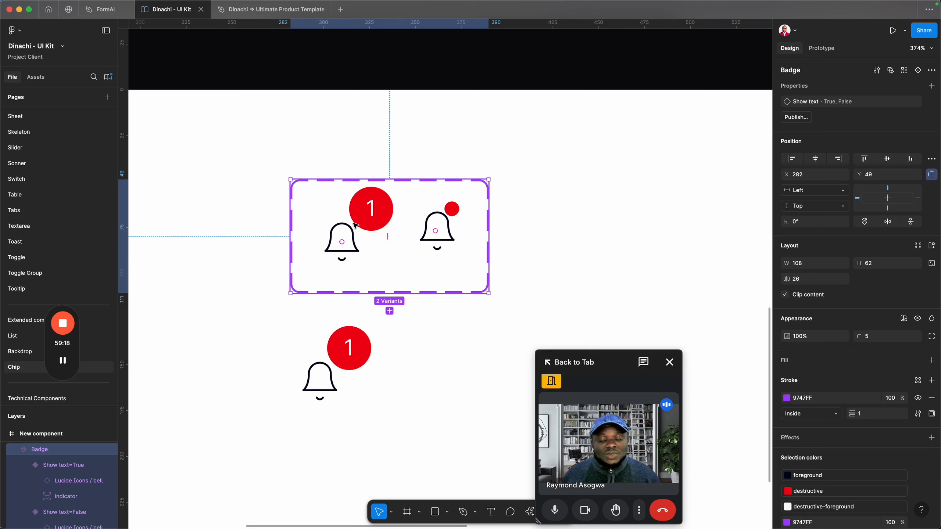
pyautogui.doubleClick(376, 219)
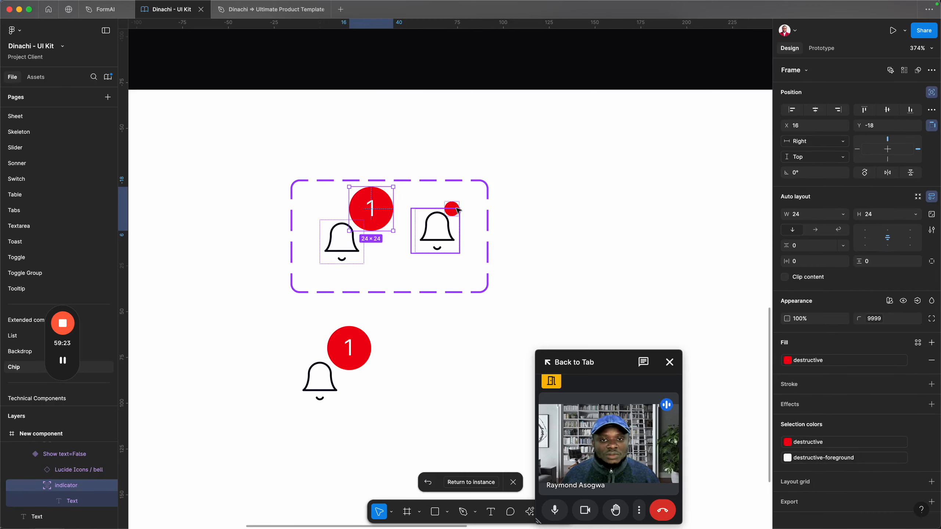
# - Select the numbered and dot bell variants together and add a duplicate of both to the component set
pyautogui.click(330, 255)
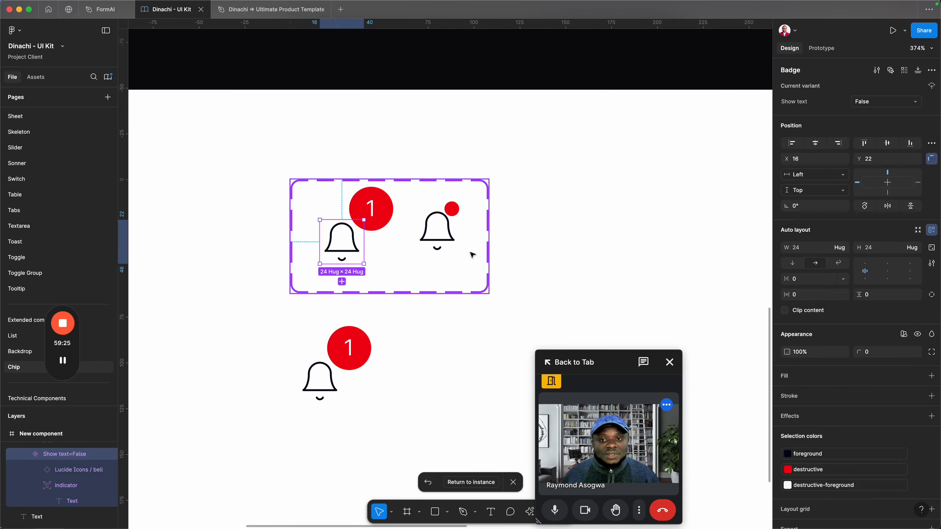
pyautogui.keyDown('shift'); pyautogui.click(428, 240); pyautogui.keyUp('shift')
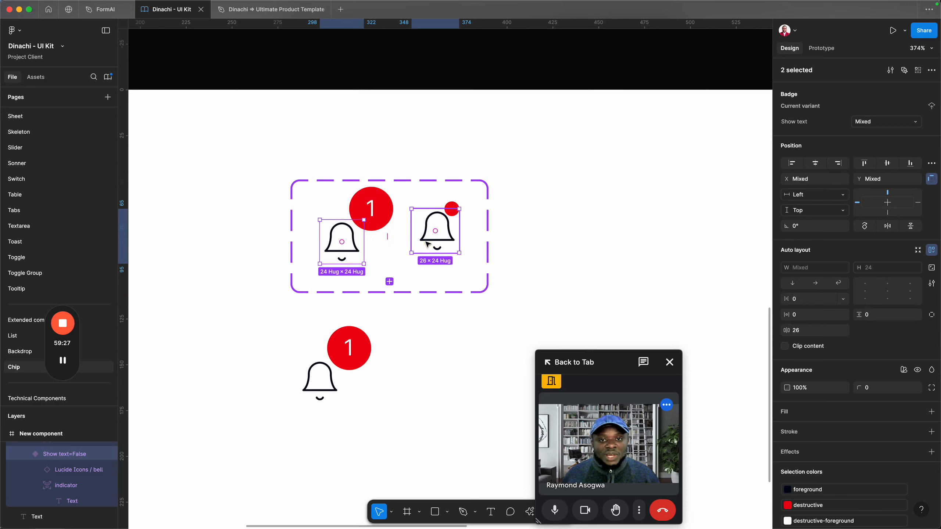
pyautogui.click(389, 281)
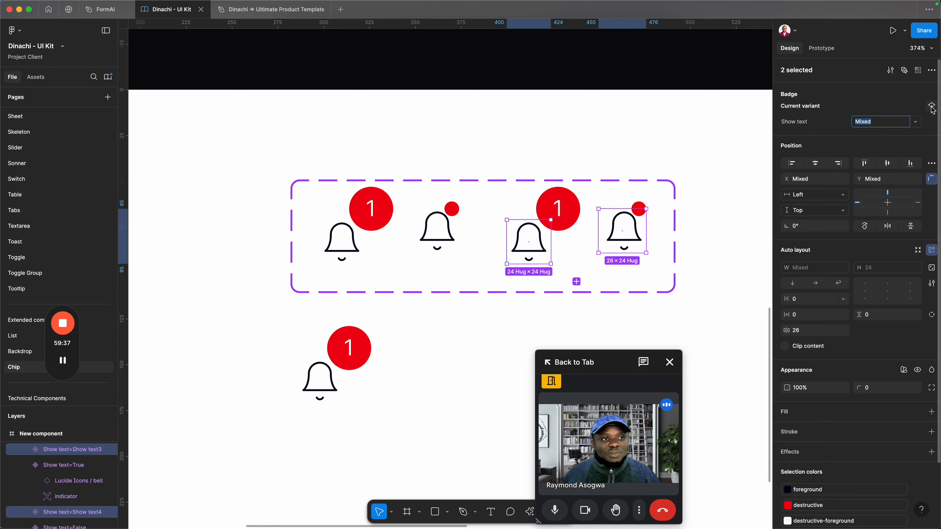
# - Create a variant property named Type with the value Default on the Badge component set
pyautogui.click(314, 177)
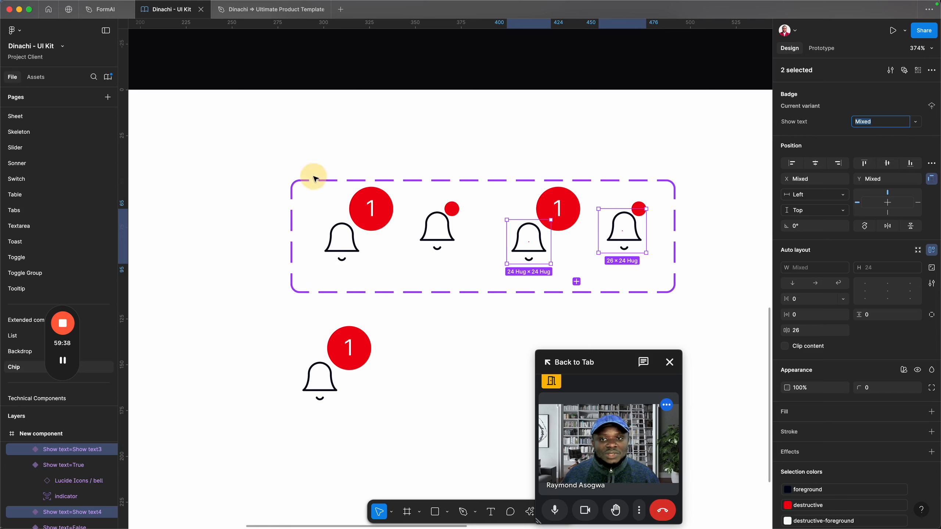
pyautogui.click(354, 202)
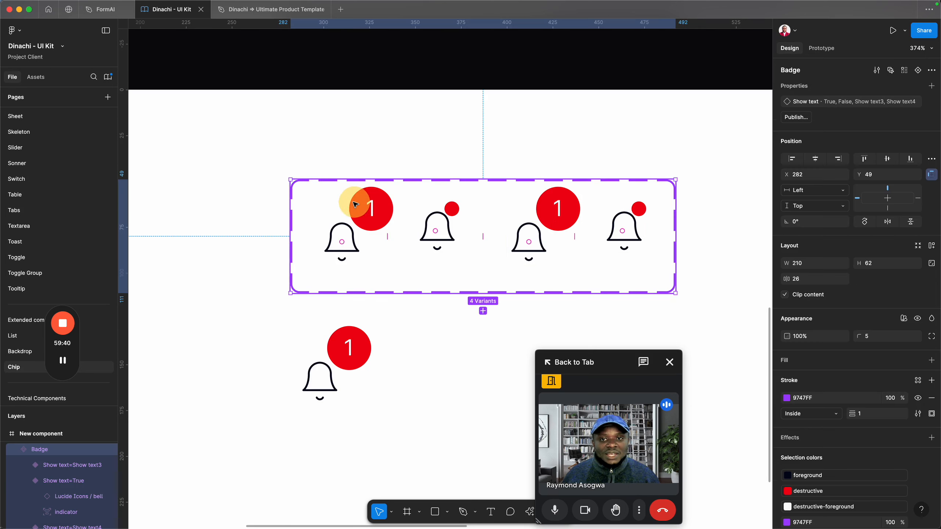
pyautogui.click(931, 85)
pyautogui.click(874, 116)
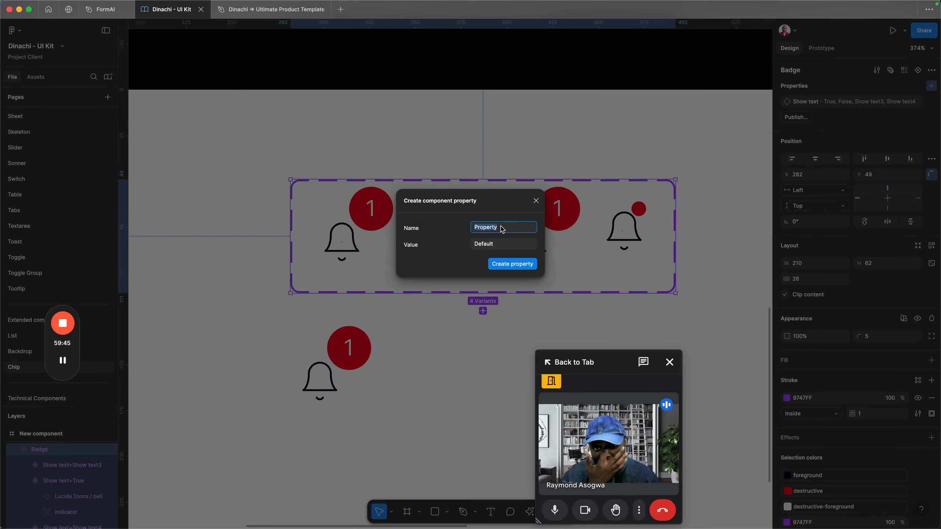
pyautogui.write('Sh')
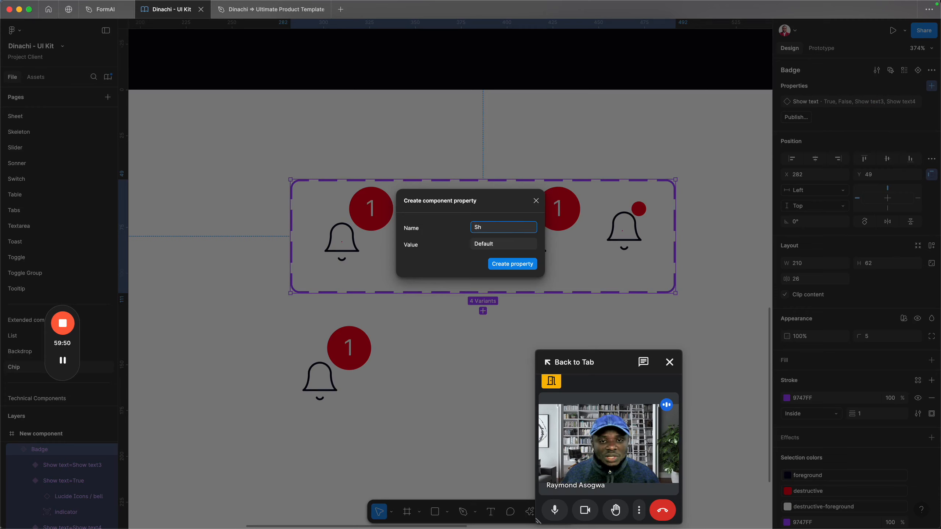
pyautogui.press('BackSpace')
pyautogui.press('BackSpace')
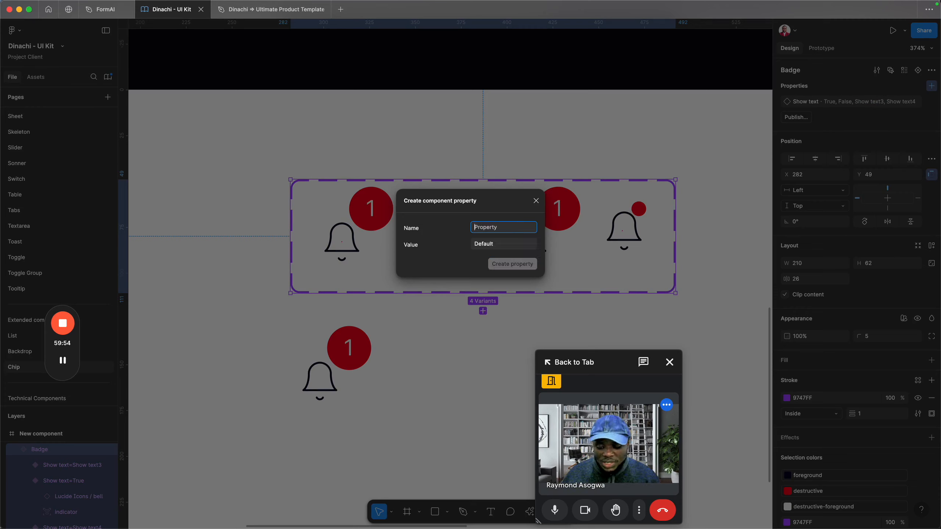
pyautogui.write('type')
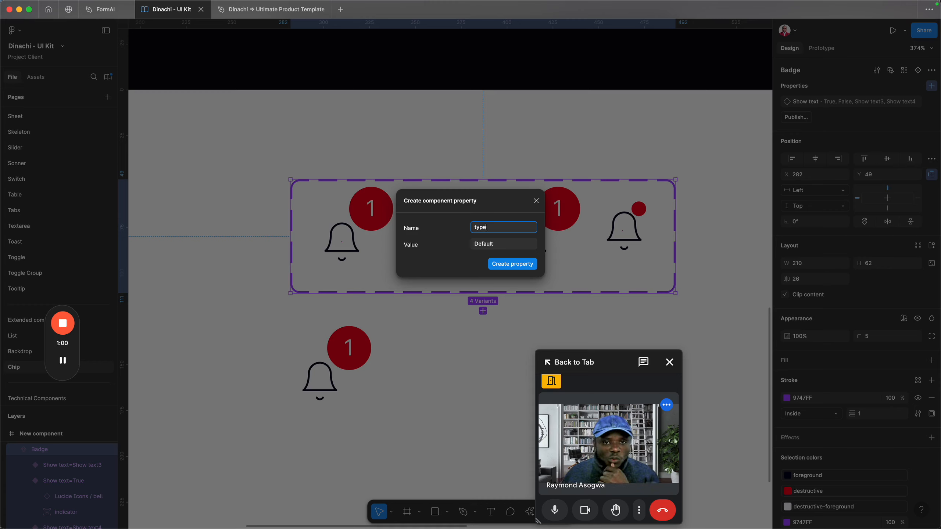
pyautogui.press('super+a')
pyautogui.write('Ty')
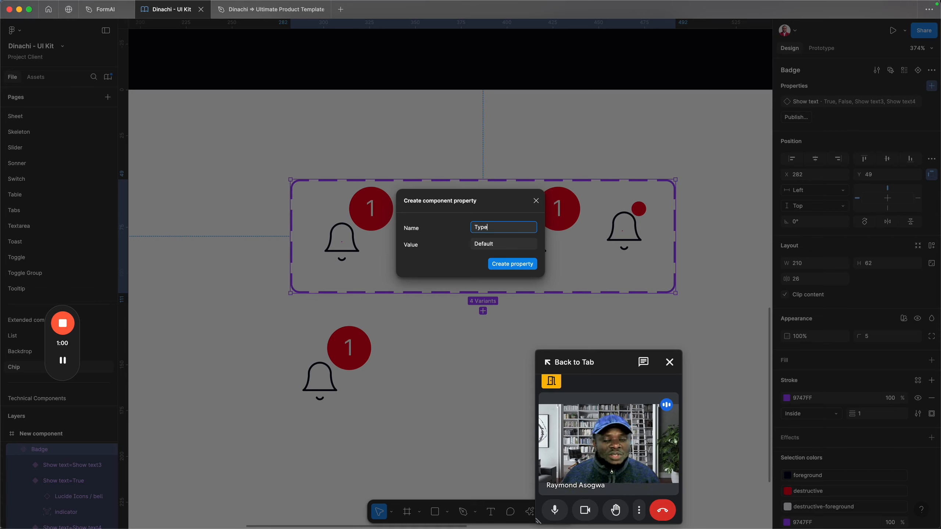
pyautogui.press('Tab')
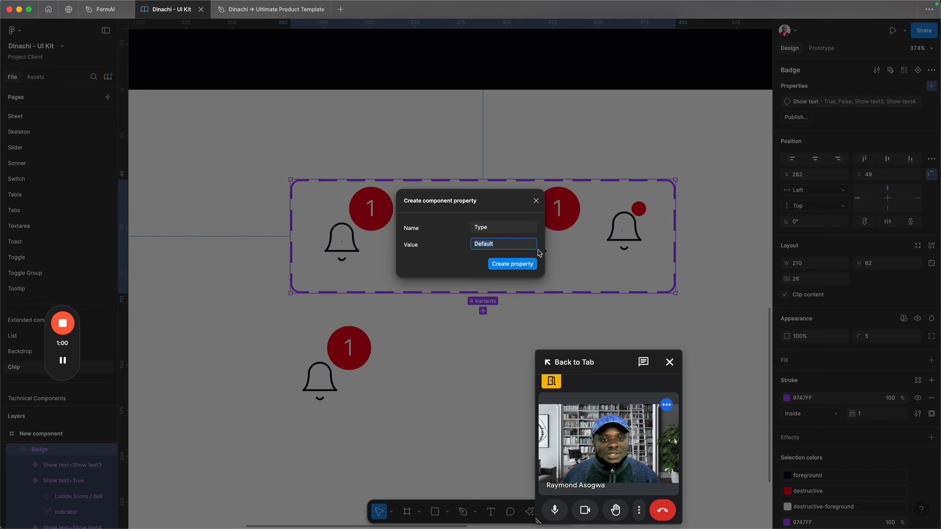
pyautogui.click(516, 265)
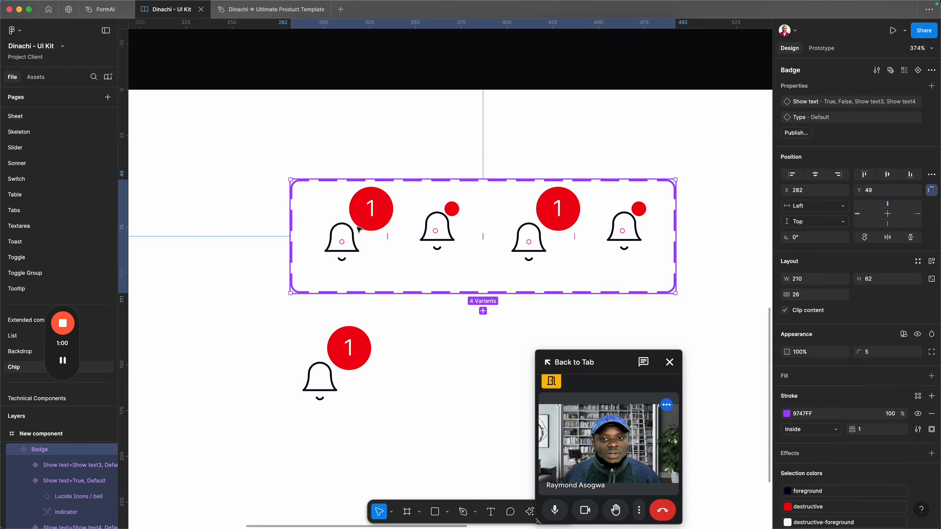
# - Check the Type options available for the original numbered bell variant
pyautogui.click(335, 246)
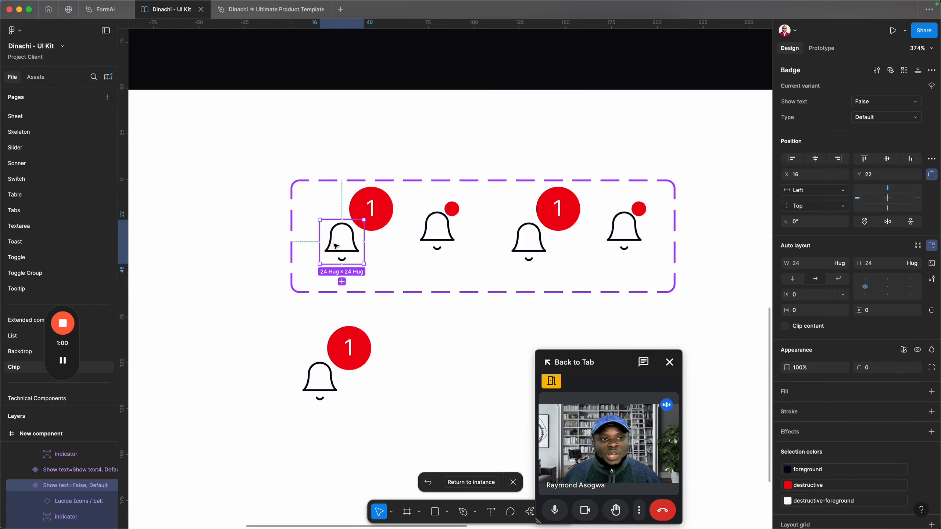
pyautogui.click(915, 117)
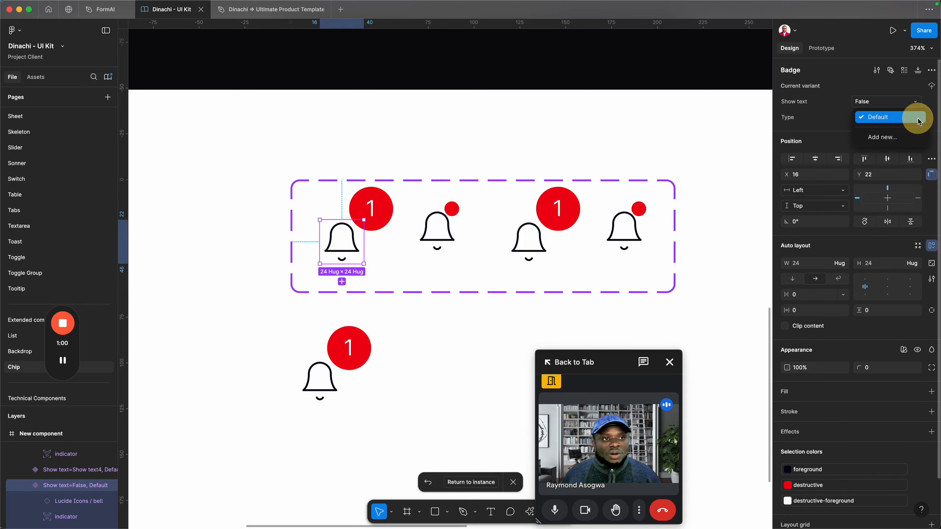
pyautogui.click(843, 124)
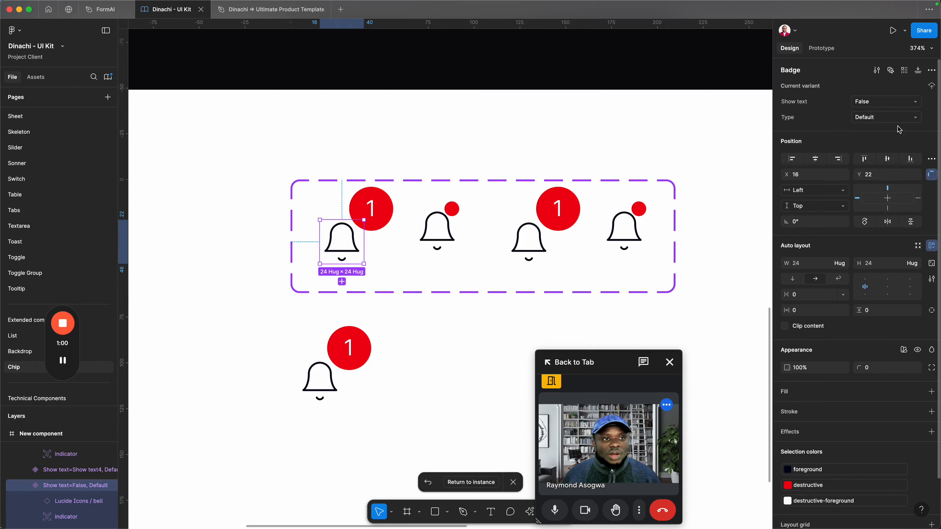
# - Set Show text to True on the duplicated numbered bell variant and to False on the duplicated dot variant
pyautogui.click(539, 249)
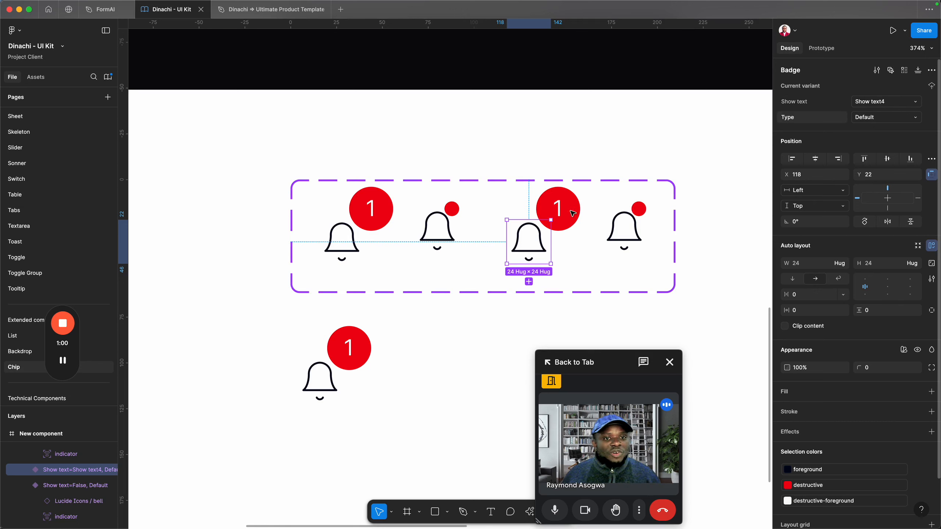
pyautogui.click(636, 230)
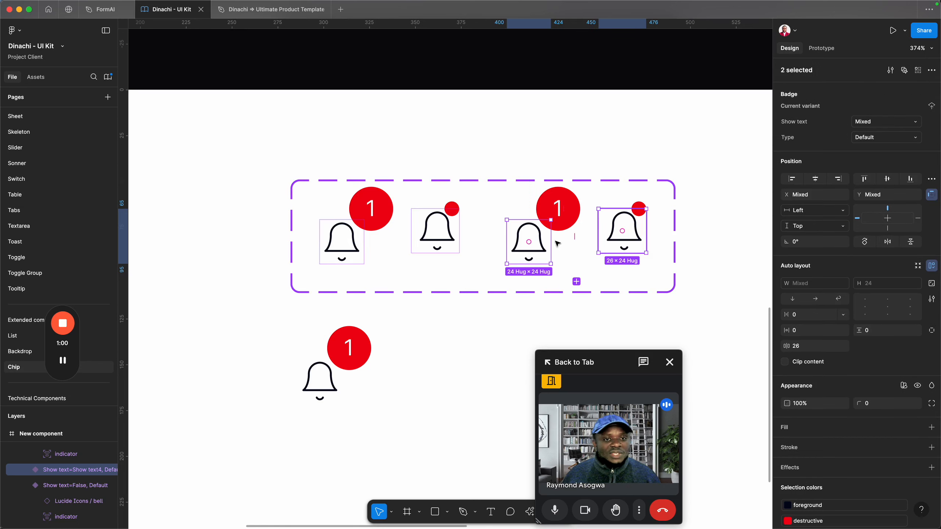
pyautogui.click(518, 241)
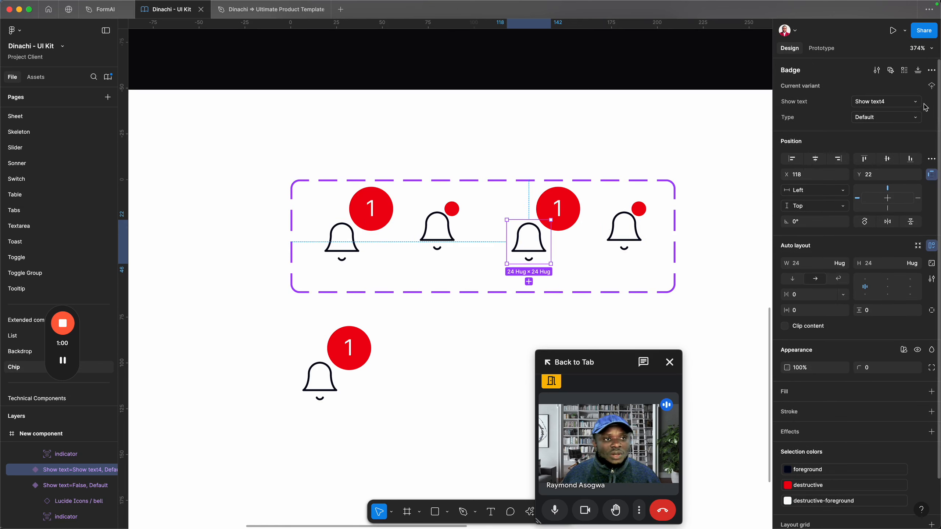
pyautogui.click(918, 102)
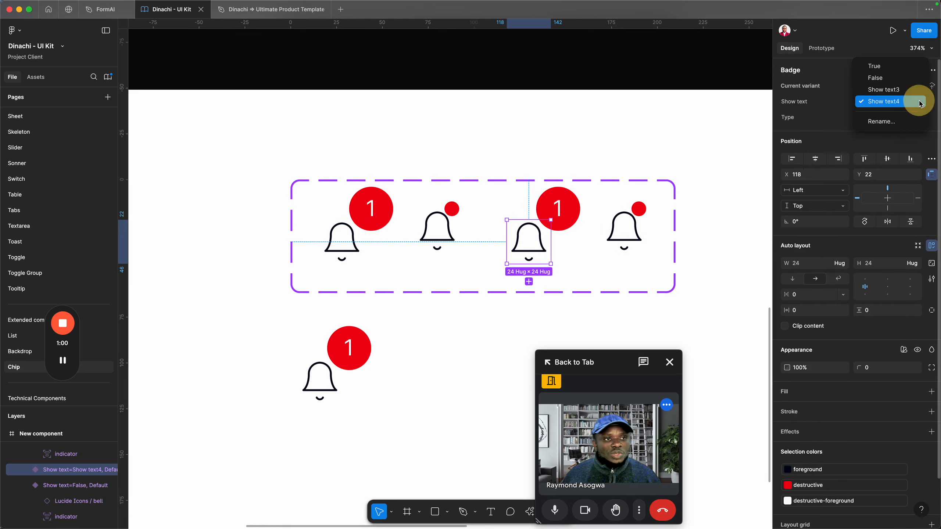
pyautogui.click(883, 67)
pyautogui.click(624, 230)
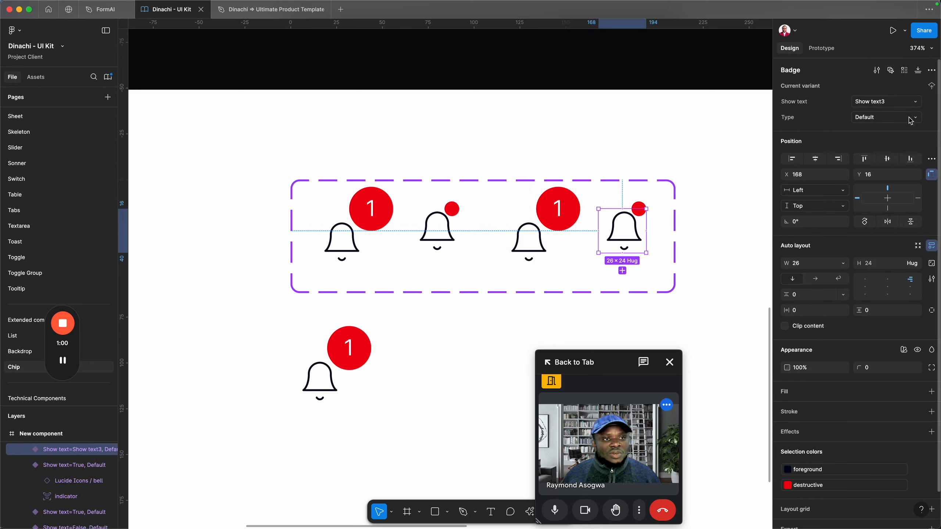
pyautogui.click(909, 103)
pyautogui.click(875, 87)
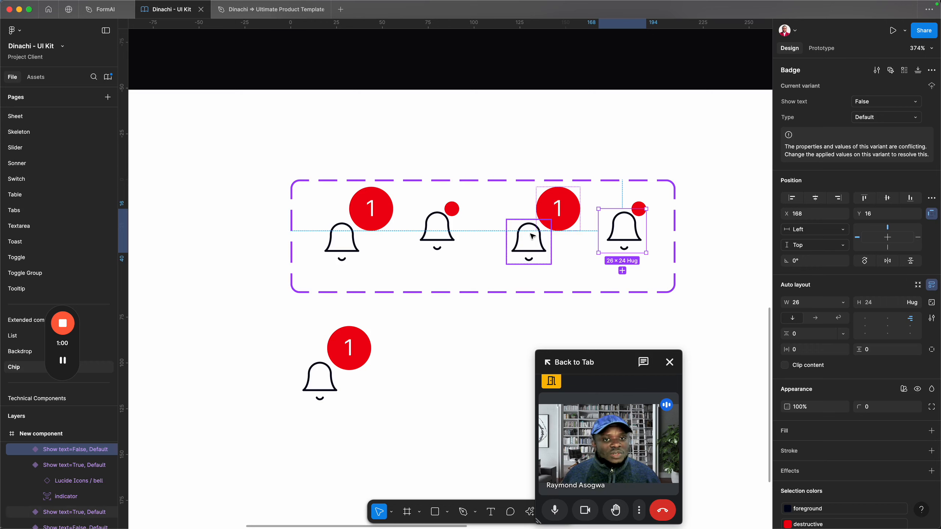
# - Set Type to Icon on both duplicated bell variants, the numbered one and the dot one
pyautogui.click(617, 238)
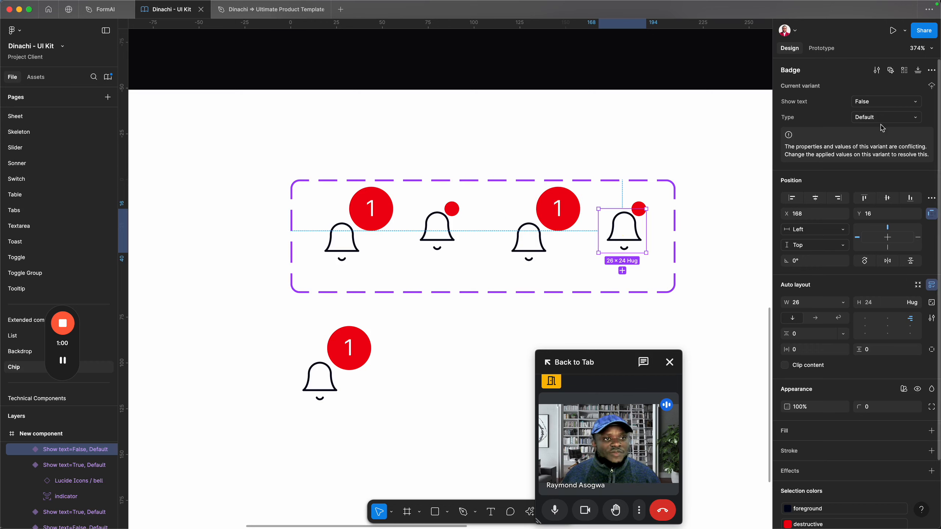
pyautogui.click(448, 226)
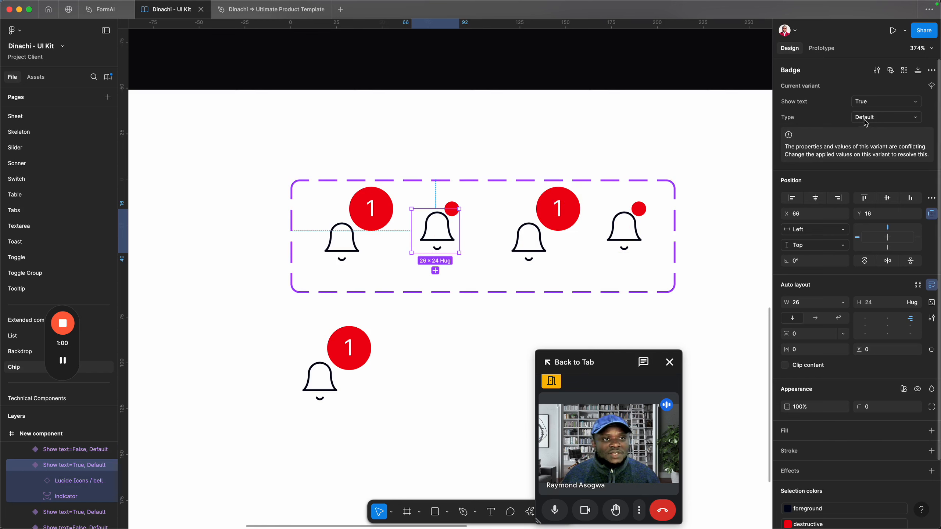
pyautogui.click(544, 245)
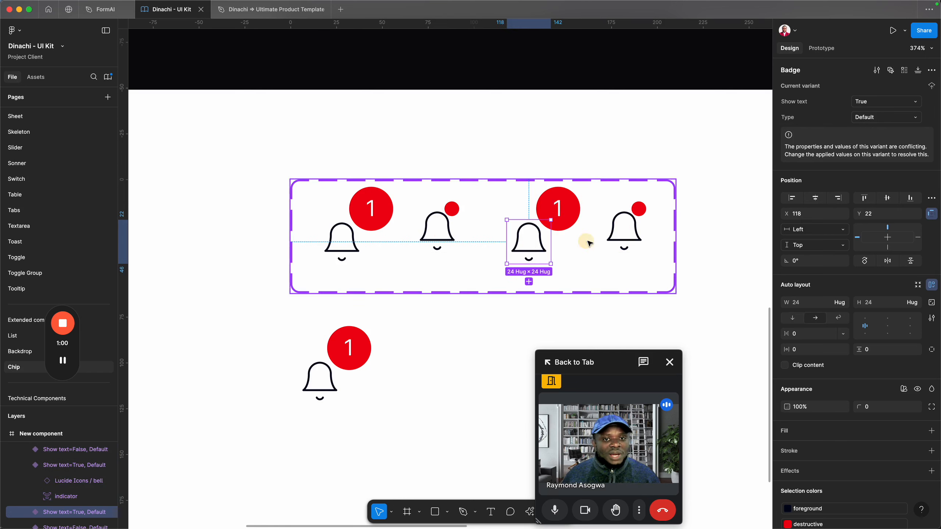
pyautogui.keyDown('shift'); pyautogui.click(624, 234); pyautogui.keyUp('shift')
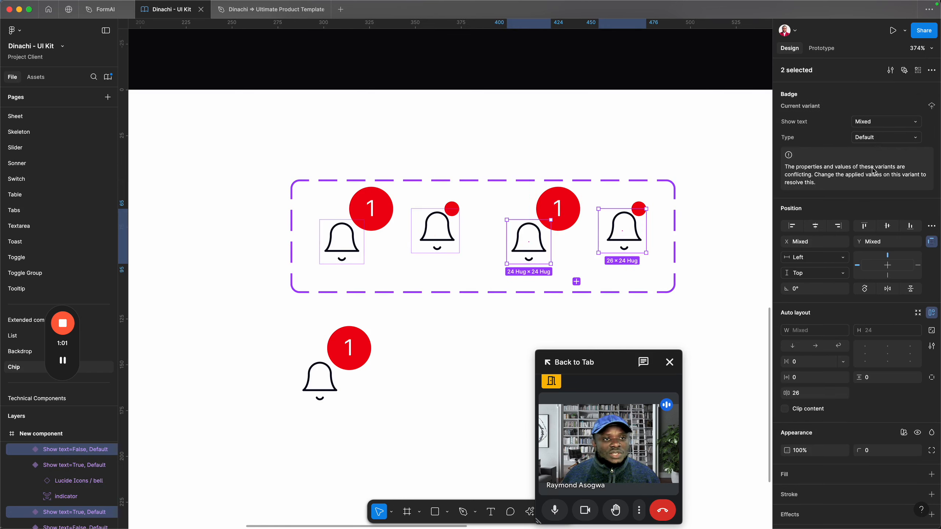
pyautogui.click(902, 140)
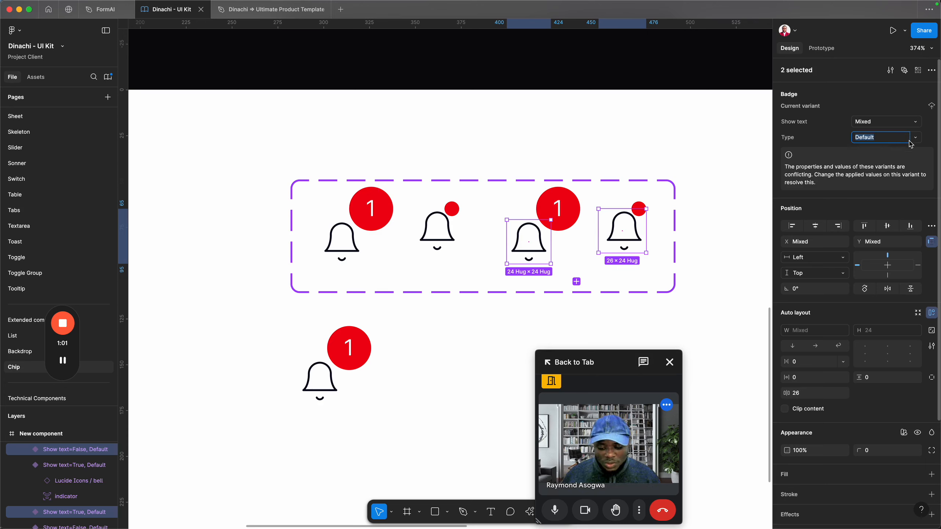
pyautogui.press('BackSpace')
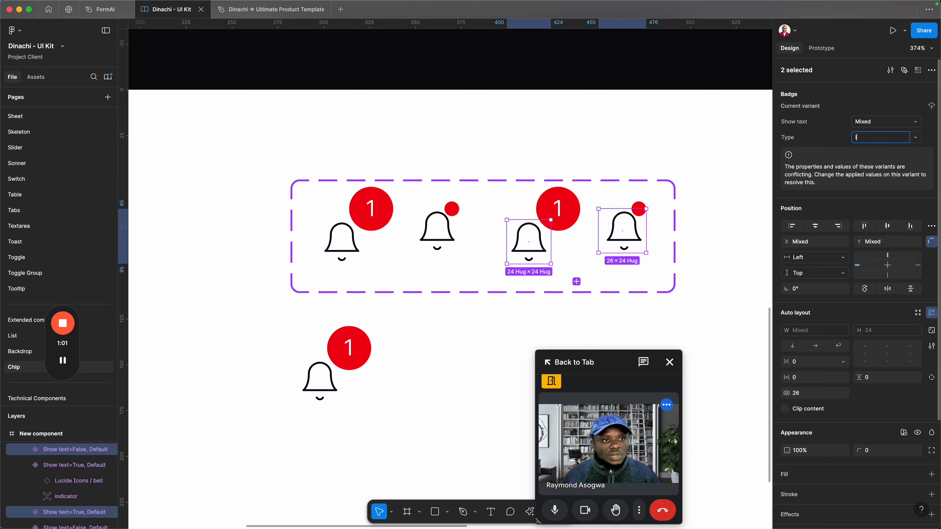
pyautogui.write('Icon')
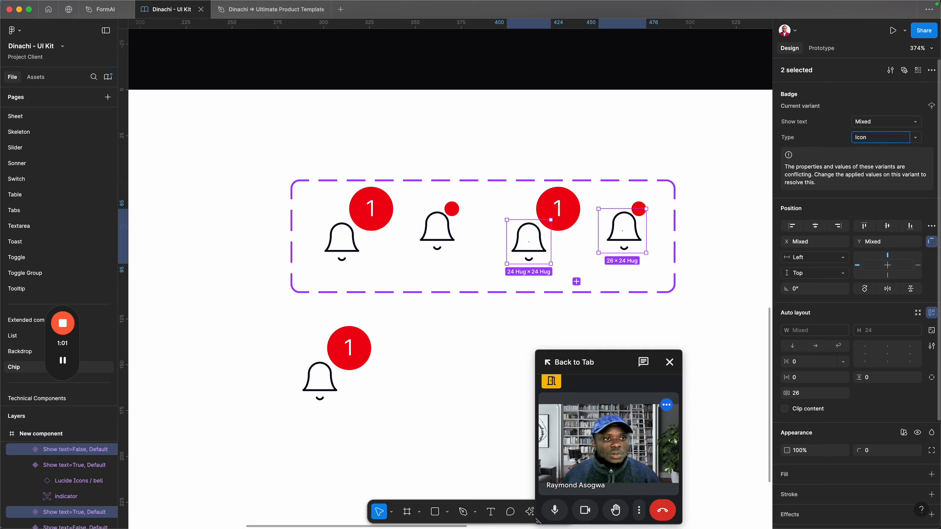
pyautogui.press('Return')
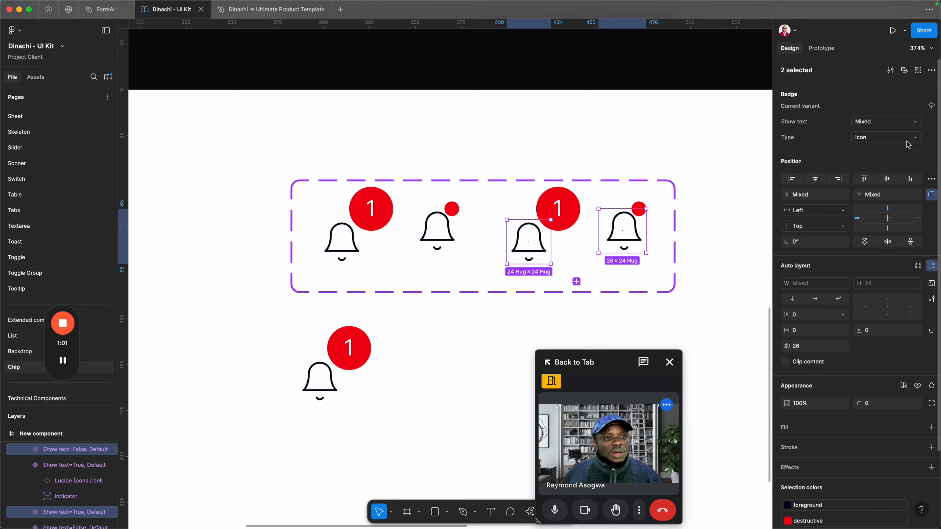
# - Hide the red indicators on the two Icon-type bell variants
pyautogui.click(570, 222)
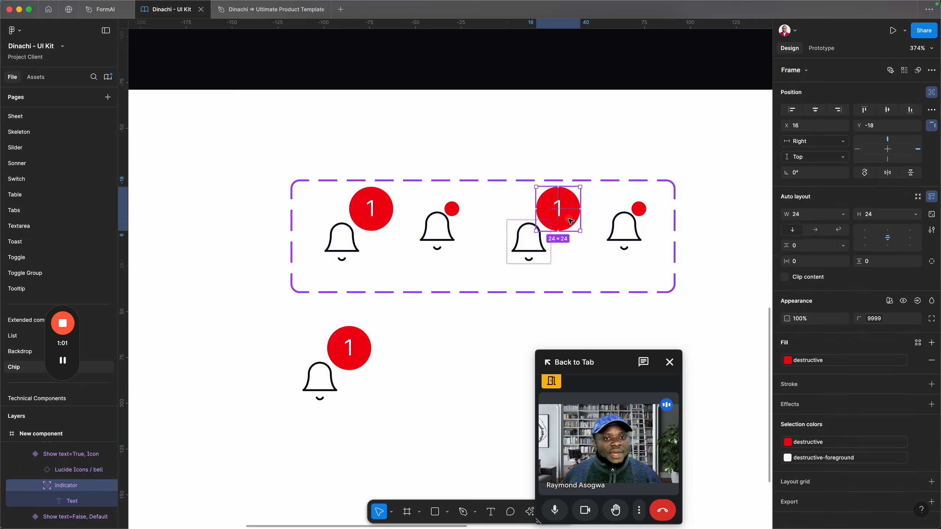
pyautogui.keyDown('shift'); pyautogui.click(636, 202); pyautogui.keyUp('shift')
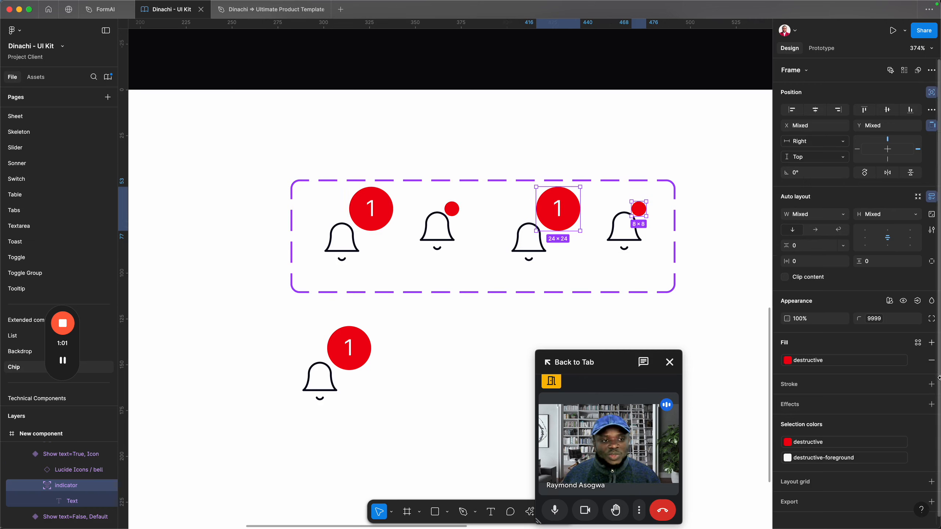
pyautogui.click(903, 300)
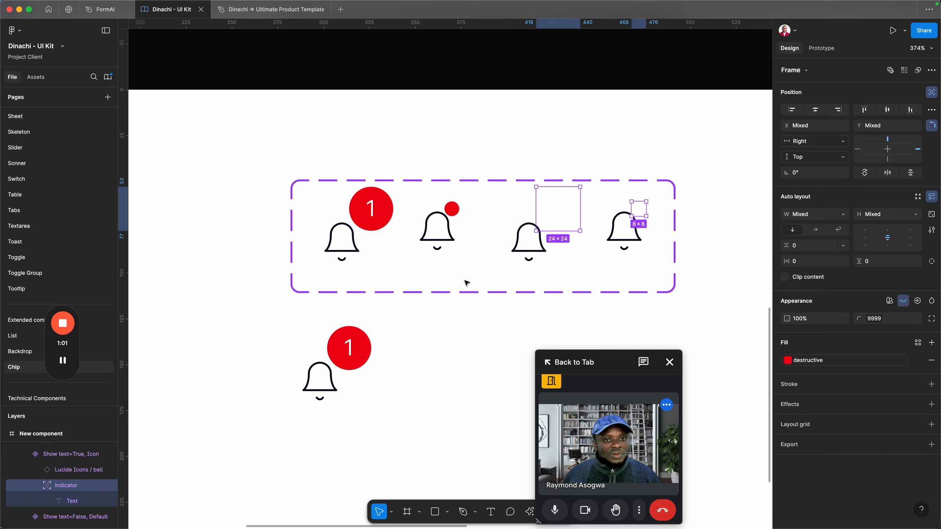
pyautogui.click(530, 252)
pyautogui.click(622, 240)
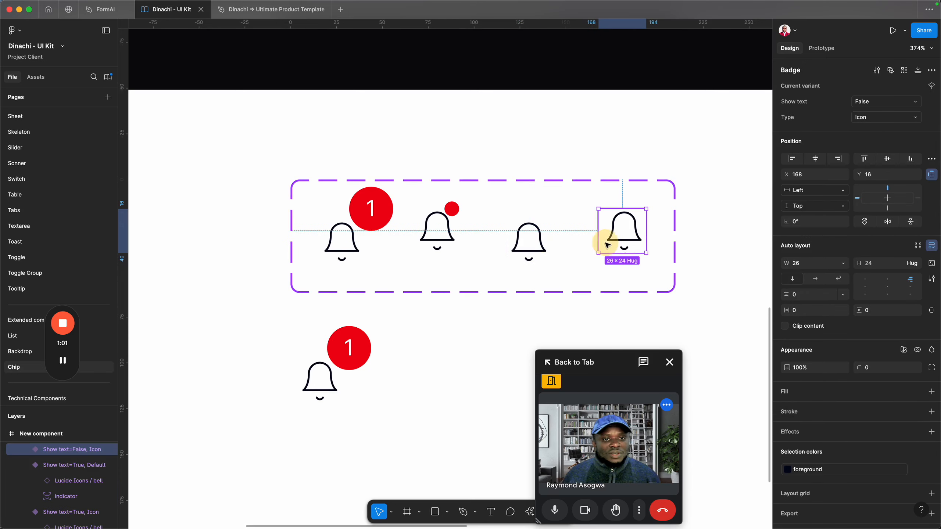
# - Align all four Badge variants on their vertical centers and move them down 8 px to Y 27
pyautogui.click(352, 181)
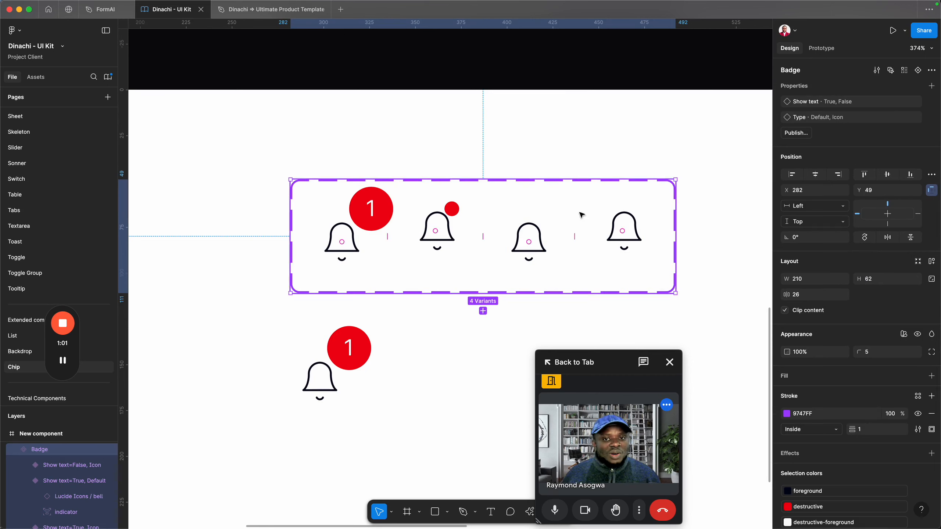
pyautogui.press('Return')
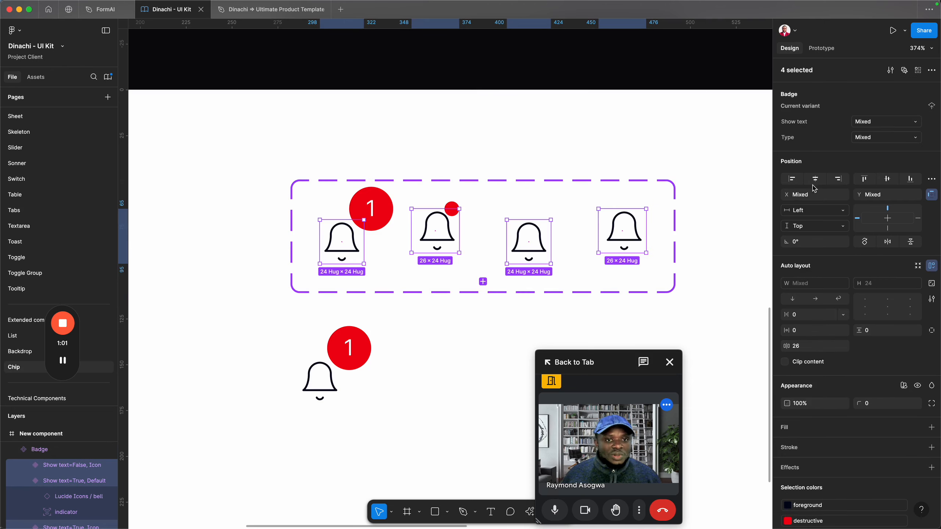
pyautogui.click(889, 181)
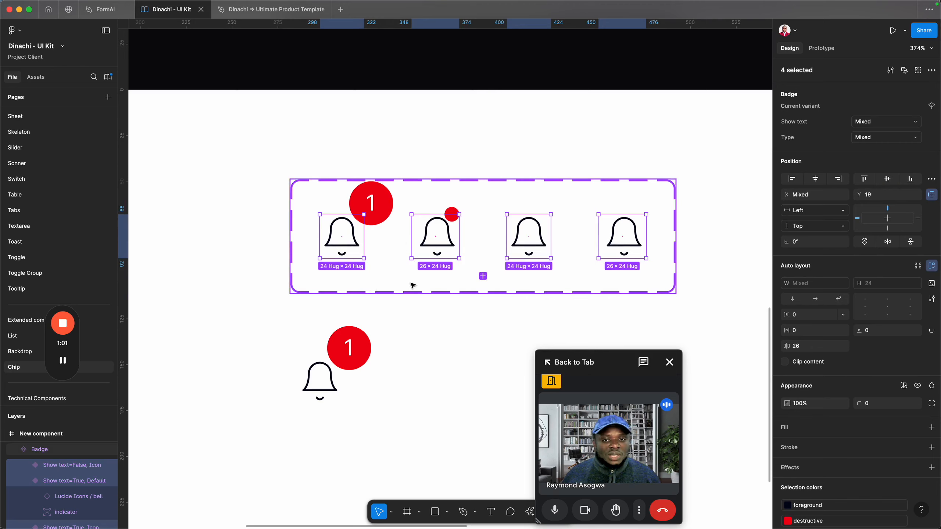
pyautogui.press('Down')
pyautogui.press('Down')
pyautogui.press('Down')
pyautogui.press('Down')
pyautogui.press('Down')
pyautogui.press('Down')
pyautogui.press('Down')
pyautogui.press('Down')
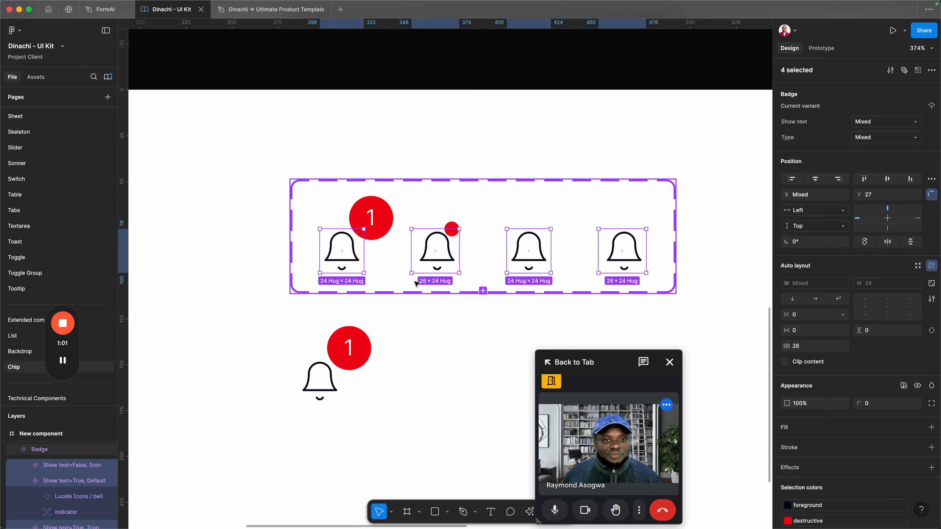
# - Test Show text on the Badge instance below the component set by turning it on and off again
pyautogui.click(515, 217)
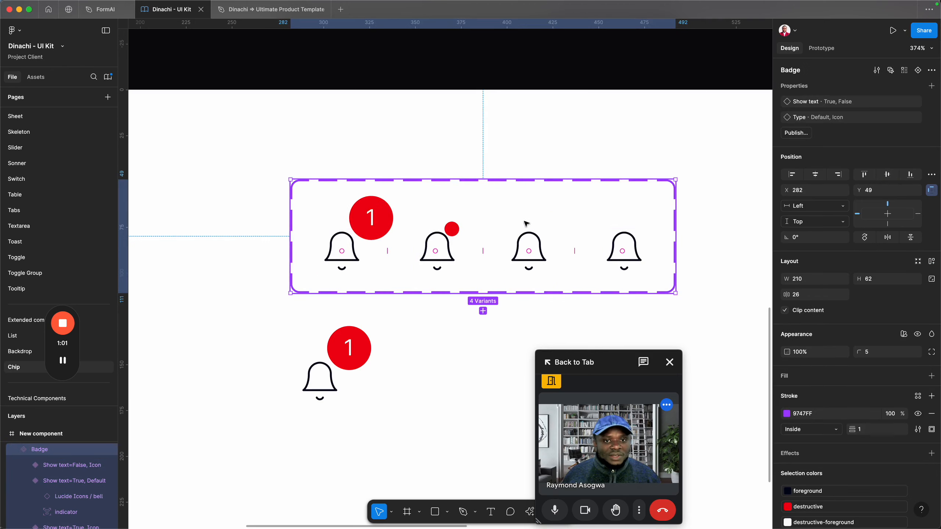
pyautogui.moveTo(520, 203); pyautogui.dragTo(464, 135)
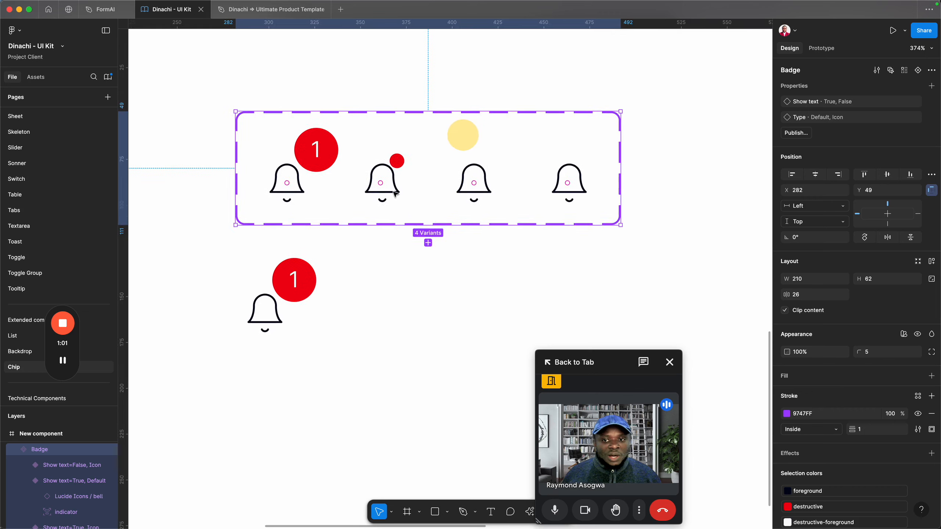
pyautogui.click(259, 306)
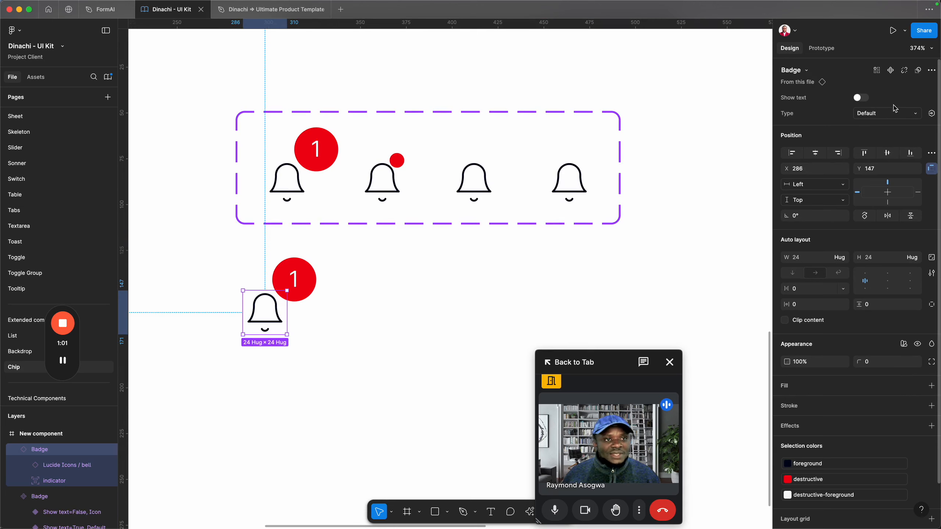
pyautogui.click(862, 98)
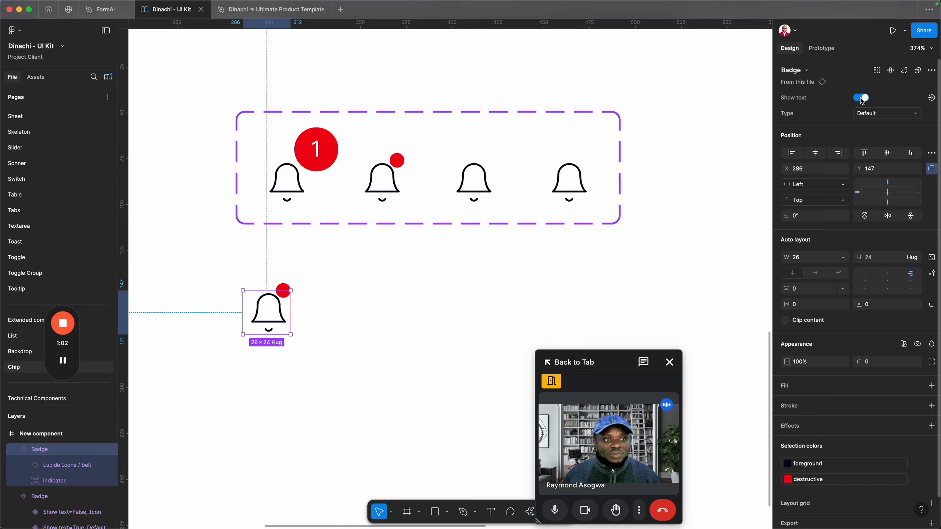
pyautogui.click(861, 98)
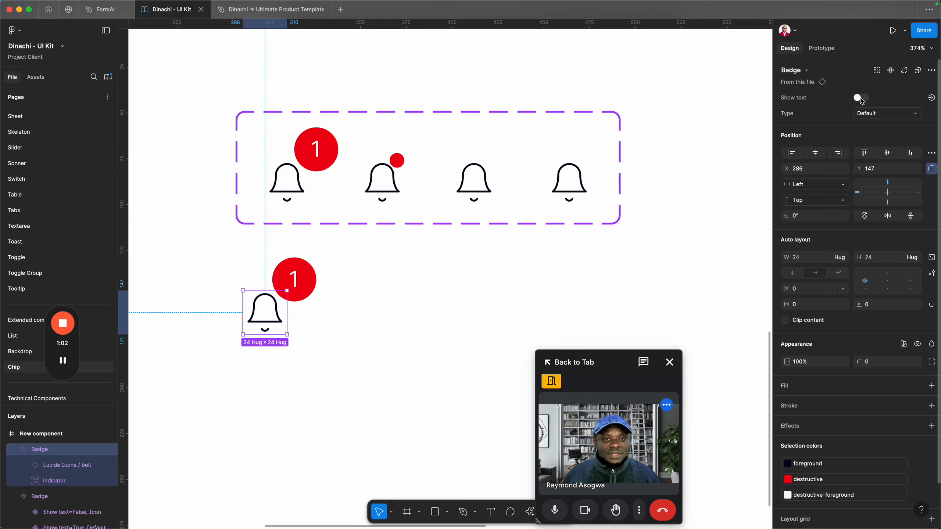
# - Switch the Badge instance's Type to Icon and turn its Show text on, testing both text states
pyautogui.click(914, 114)
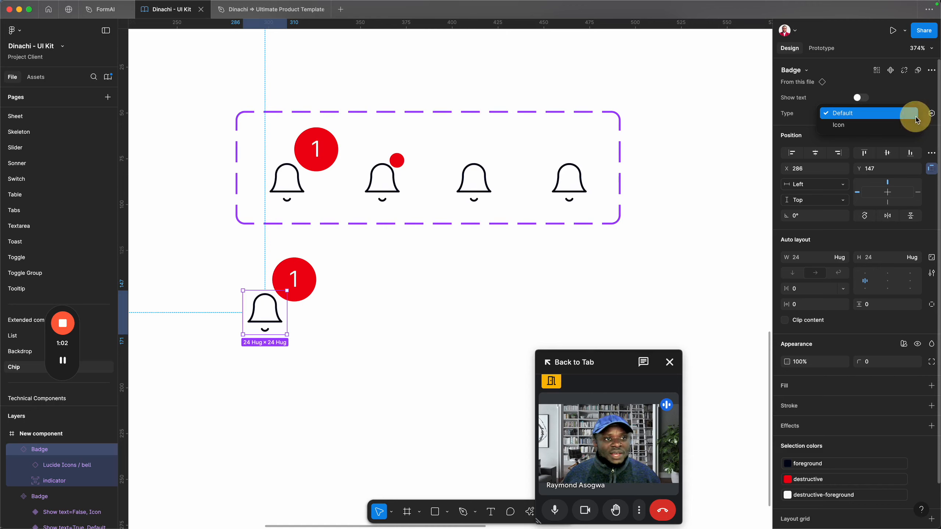
pyautogui.click(851, 125)
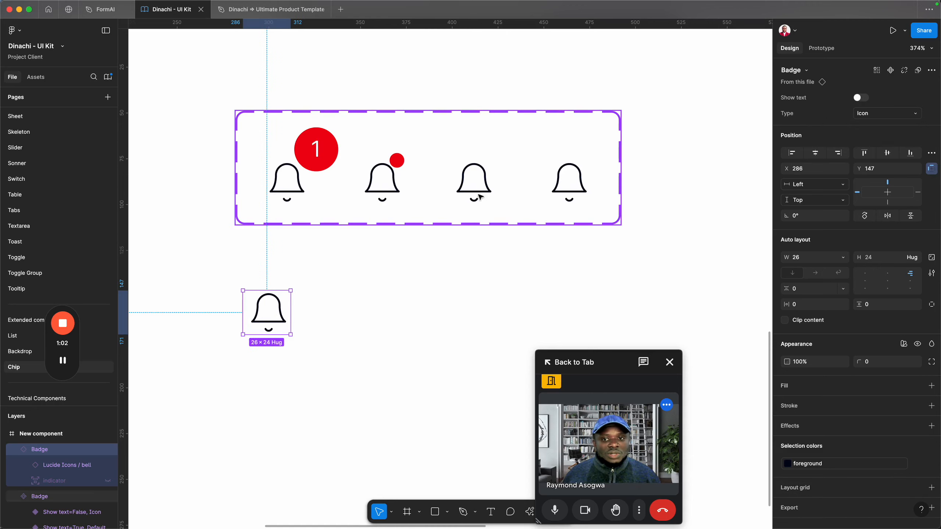
pyautogui.click(859, 98)
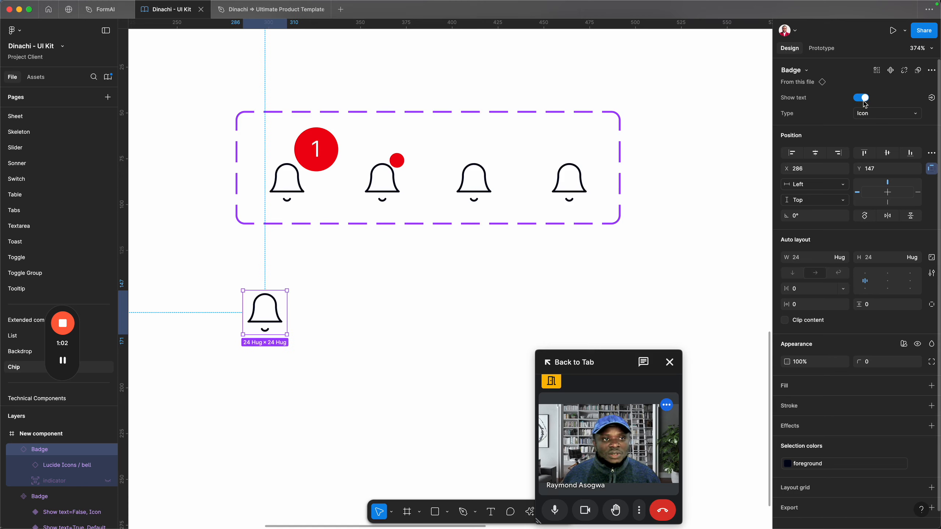
pyautogui.click(864, 102)
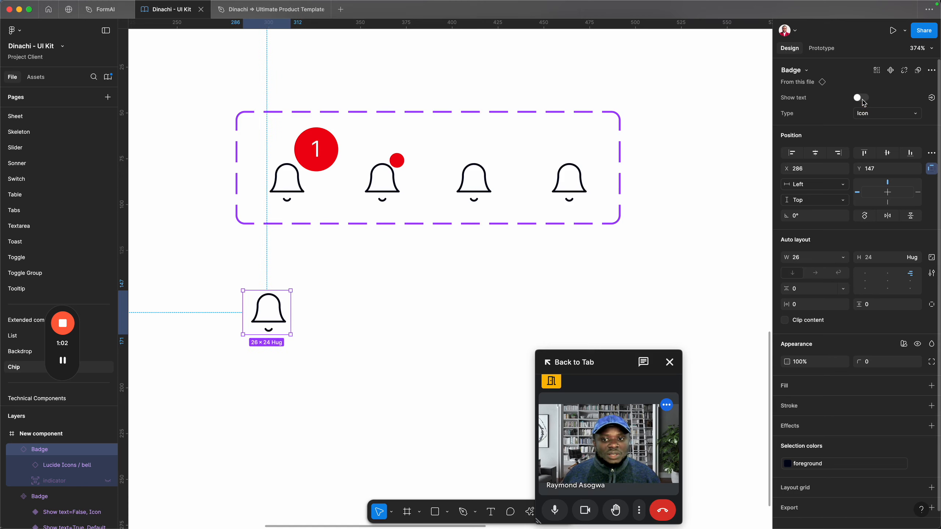
pyautogui.click(863, 102)
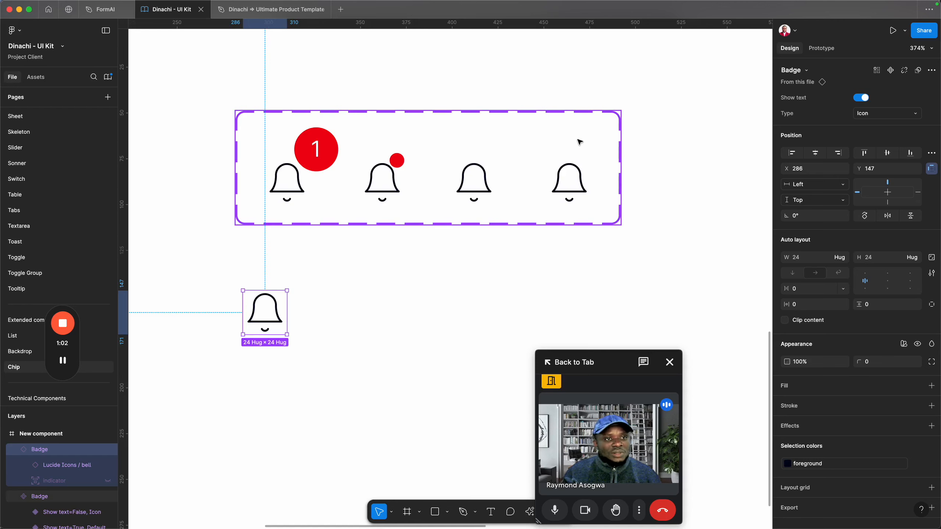
# - Rename the Badge component set's Type variant property to Indicator
pyautogui.click(305, 176)
pyautogui.click(293, 176)
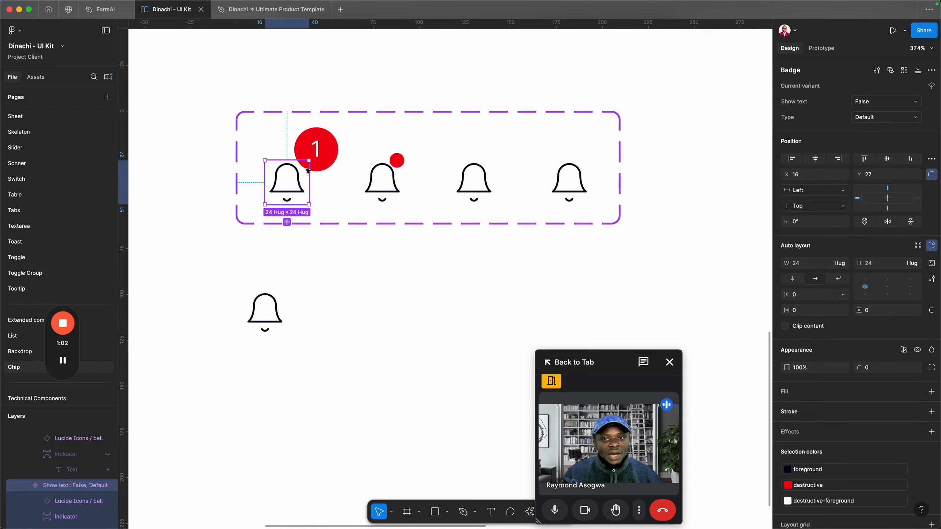
pyautogui.click(256, 124)
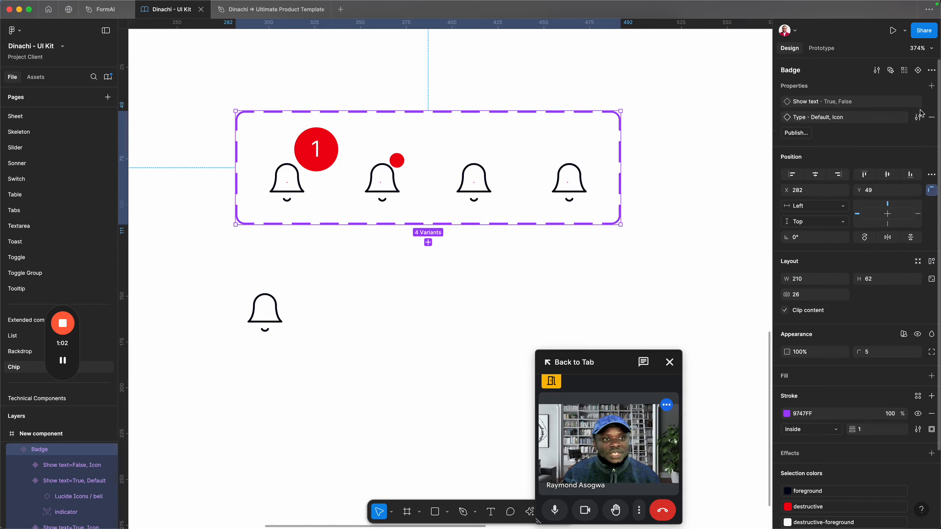
pyautogui.click(916, 118)
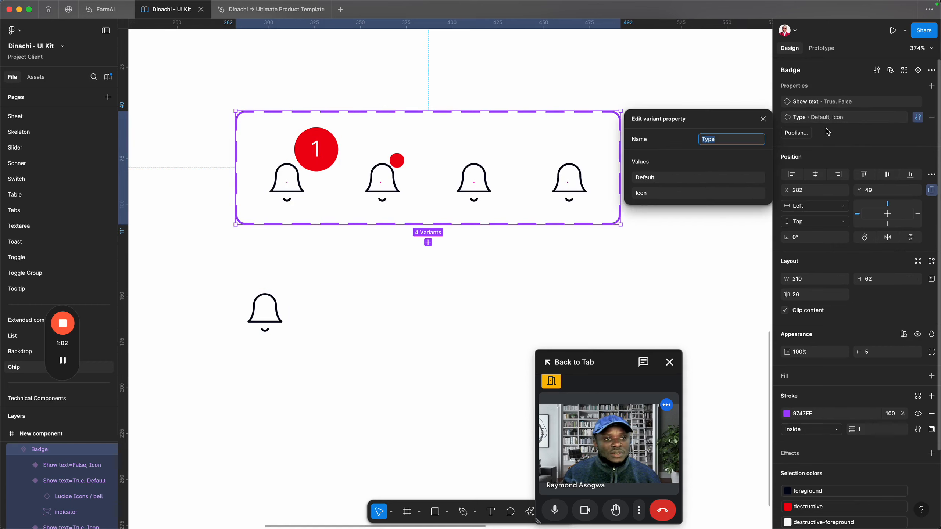
pyautogui.click(653, 193)
pyautogui.click(728, 140)
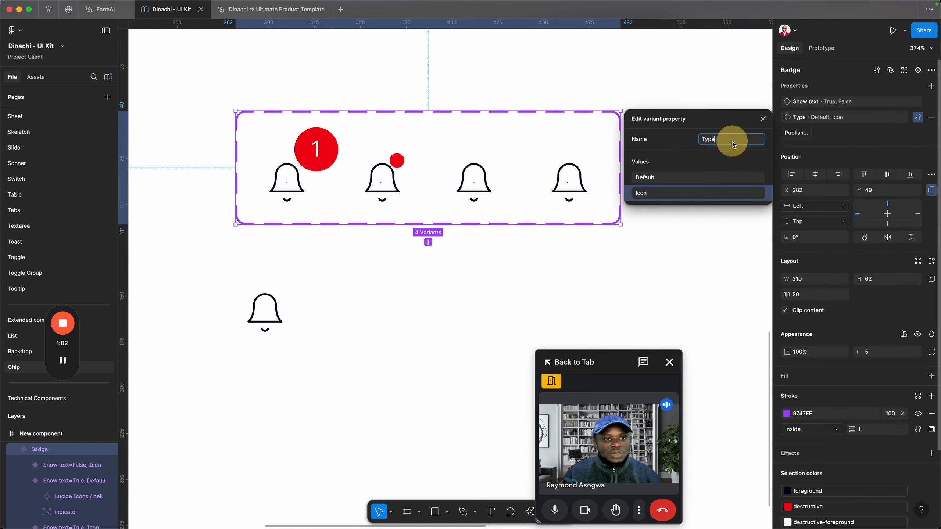
pyautogui.write('Indicator')
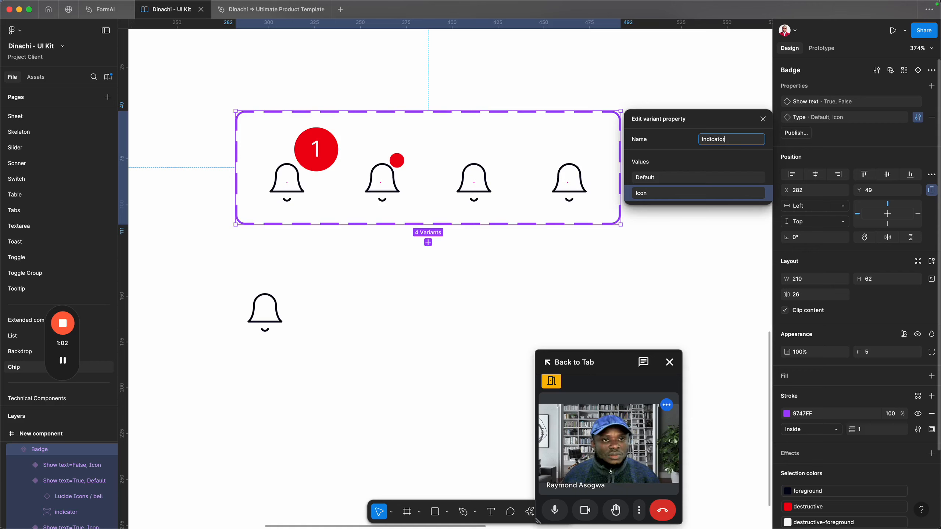
pyautogui.press('Tab')
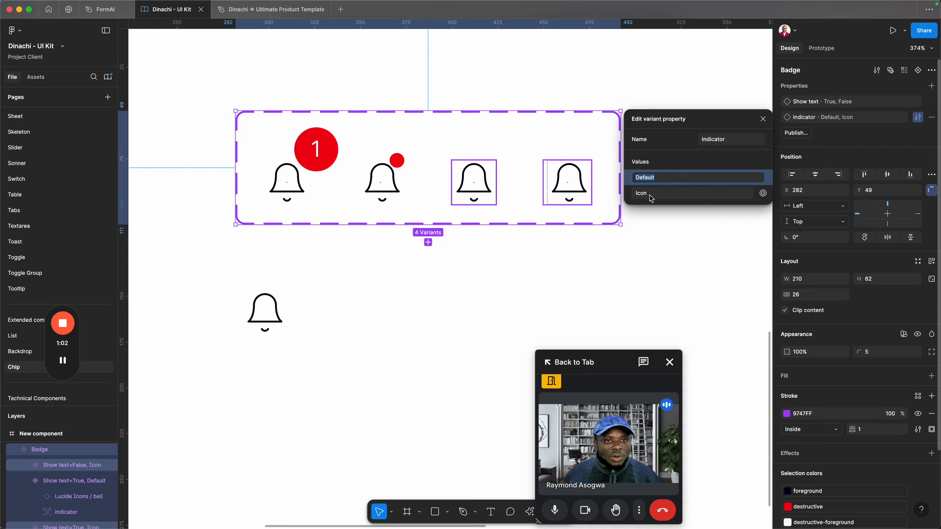
# - Rename the Badge set's Indicator variant property to Show Indicator and change its two values to Yes and No
pyautogui.click(709, 142)
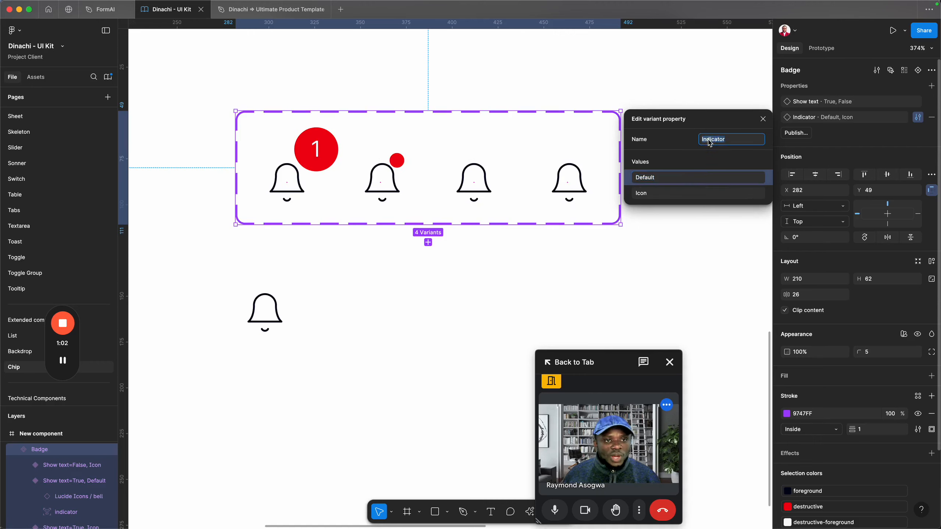
pyautogui.press('Left')
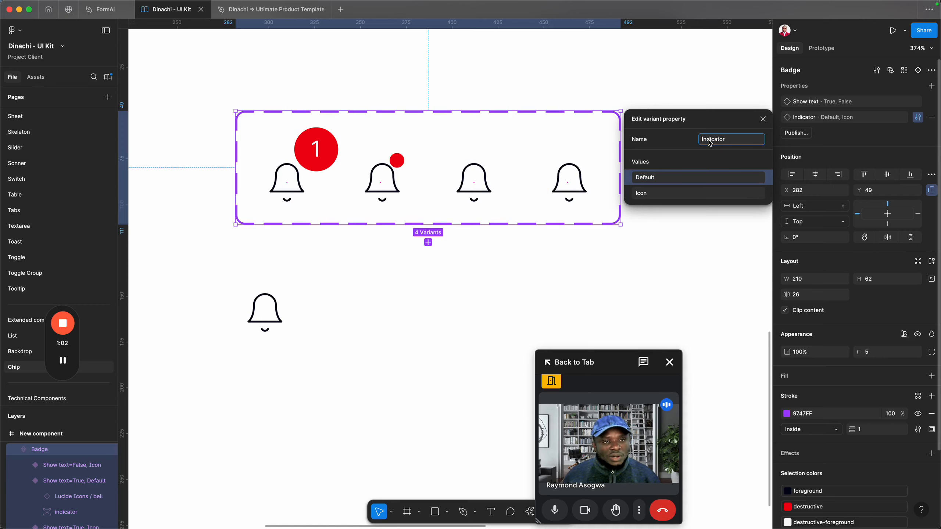
pyautogui.write('Show')
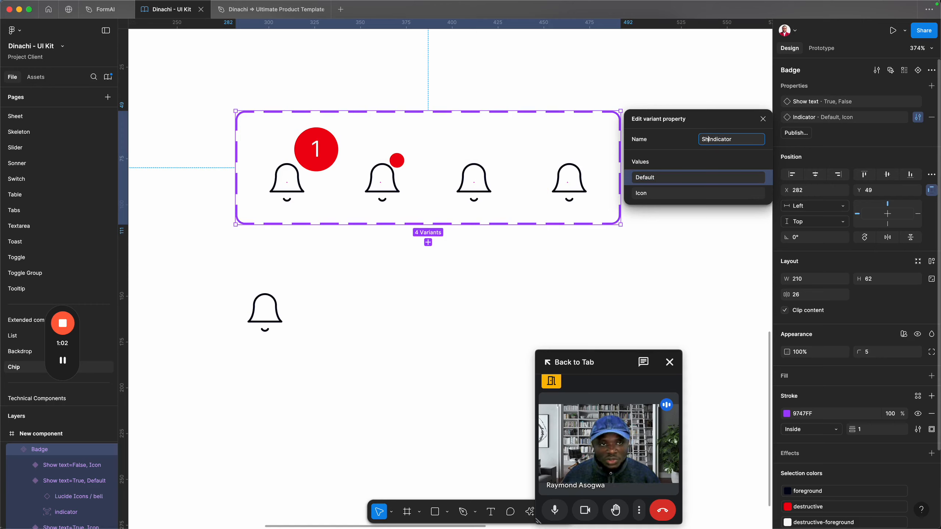
pyautogui.press('Tab')
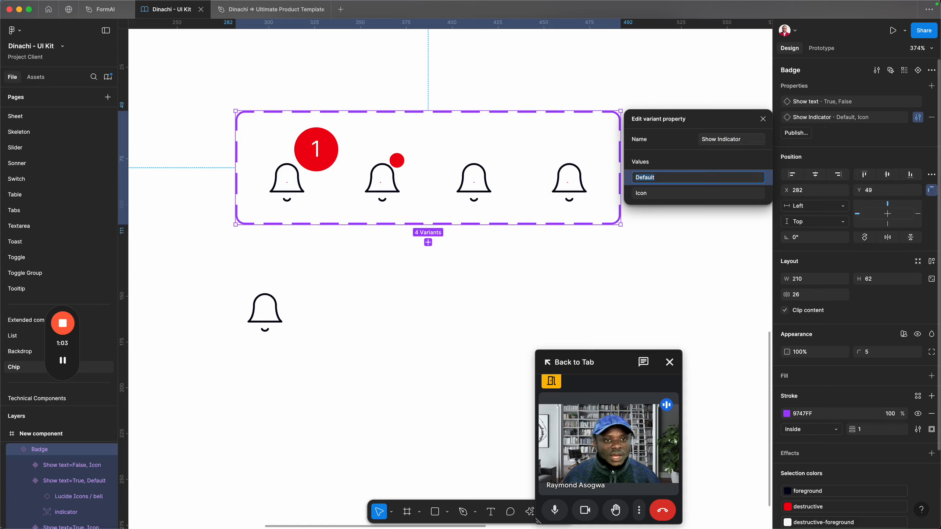
pyautogui.write('Yes')
pyautogui.press('Tab')
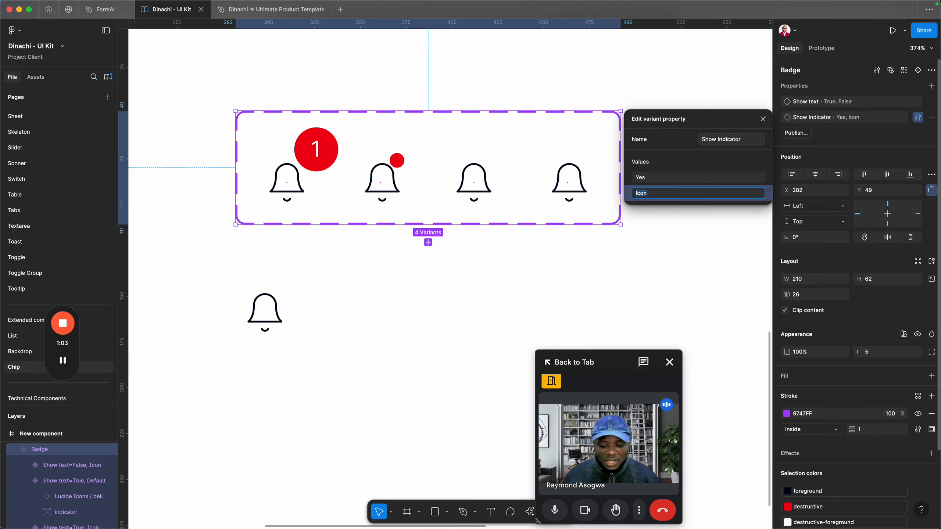
pyautogui.press('Return')
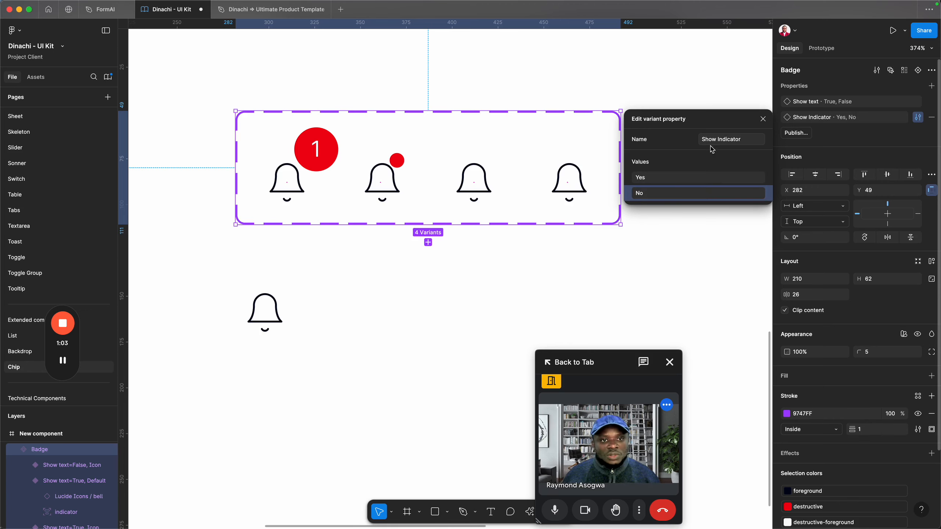
# - Delete the fourth Badge variant, the plain bell with Show text False and Show Indicator No
pyautogui.click(568, 175)
pyautogui.click(570, 174)
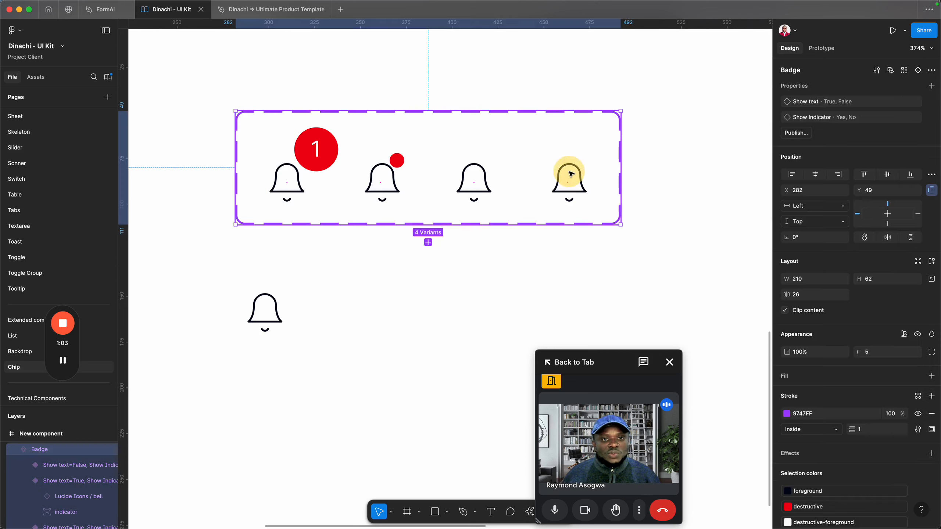
pyautogui.click(571, 174)
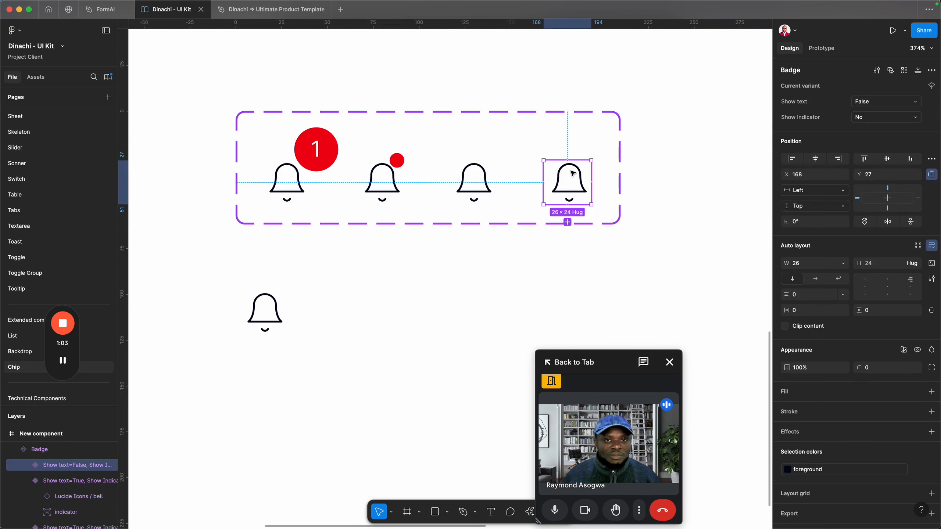
pyautogui.press('Delete')
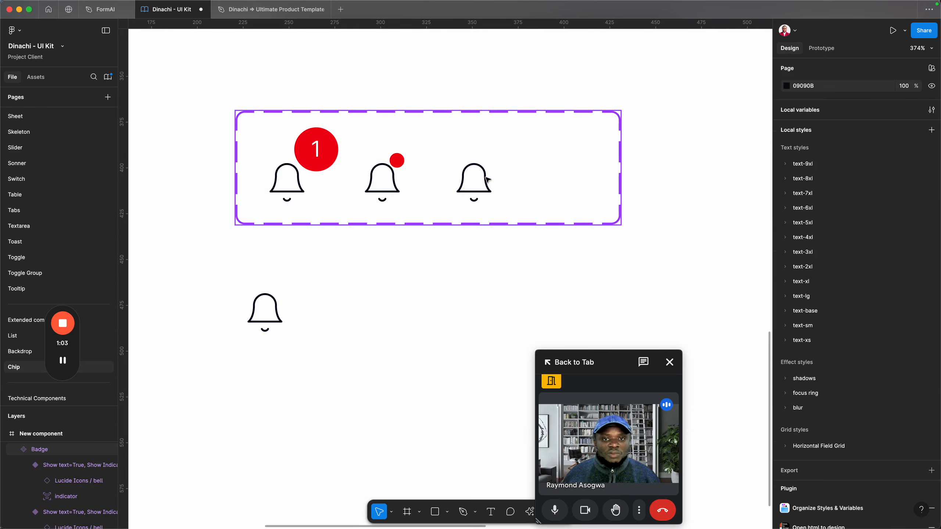
pyautogui.click(487, 180)
# - Test the Badge instance below the component set by turning Show Indicator on and Show text off
pyautogui.click(265, 312)
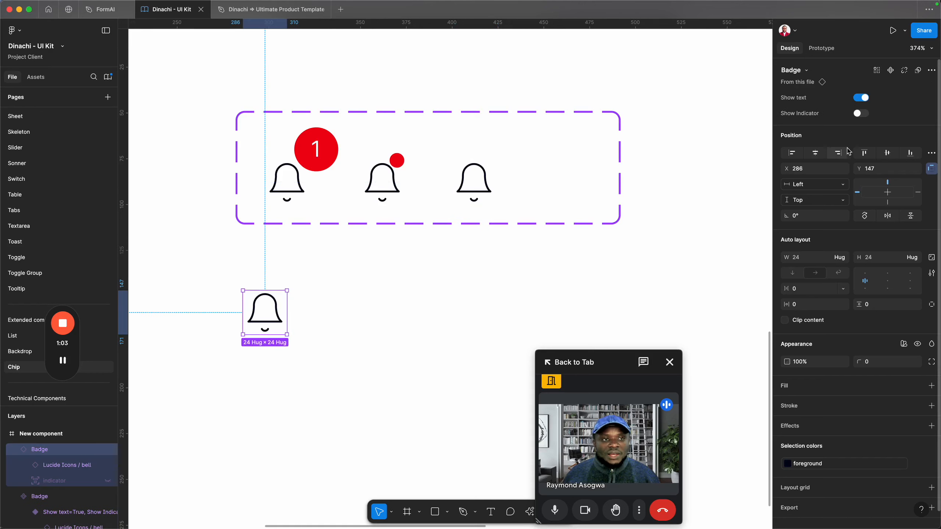
pyautogui.click(859, 114)
pyautogui.click(865, 98)
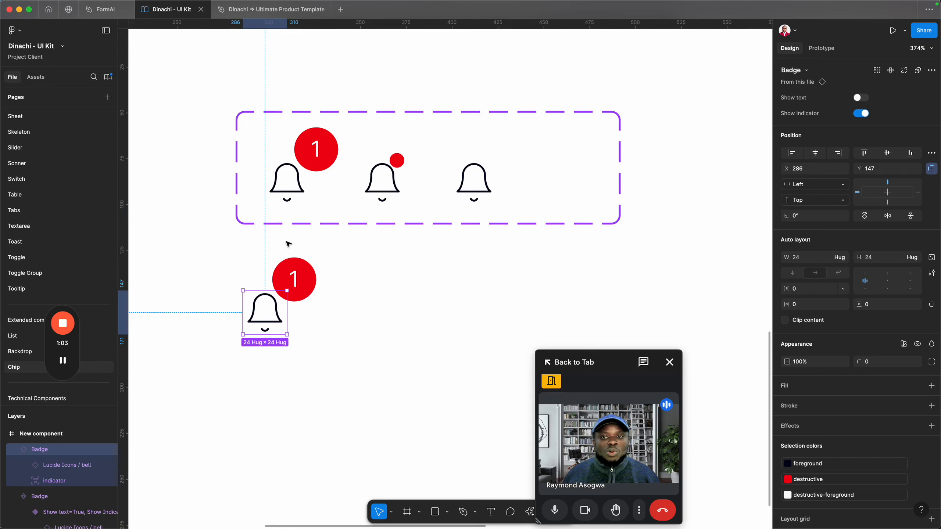
# - Set Show text to True on the Badge variant with the number counter
pyautogui.click(296, 175)
pyautogui.click(302, 168)
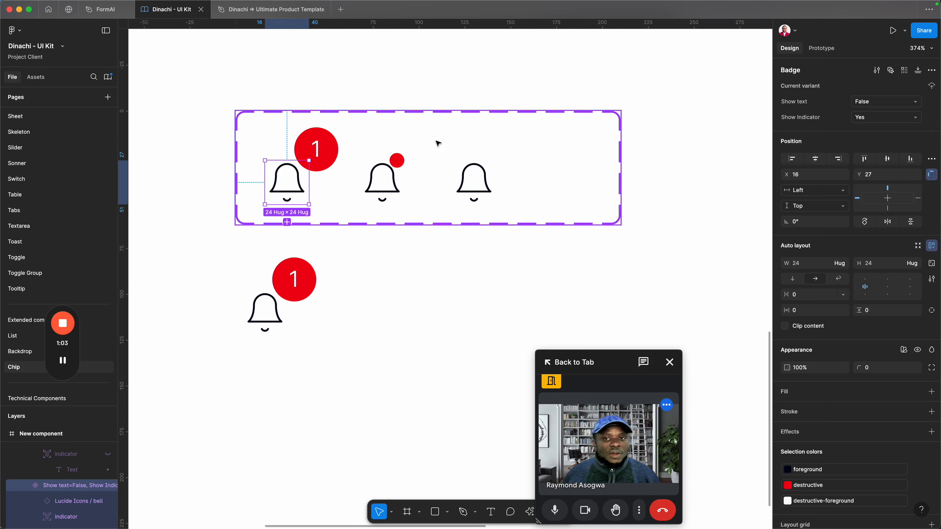
pyautogui.click(317, 185)
pyautogui.click(426, 180)
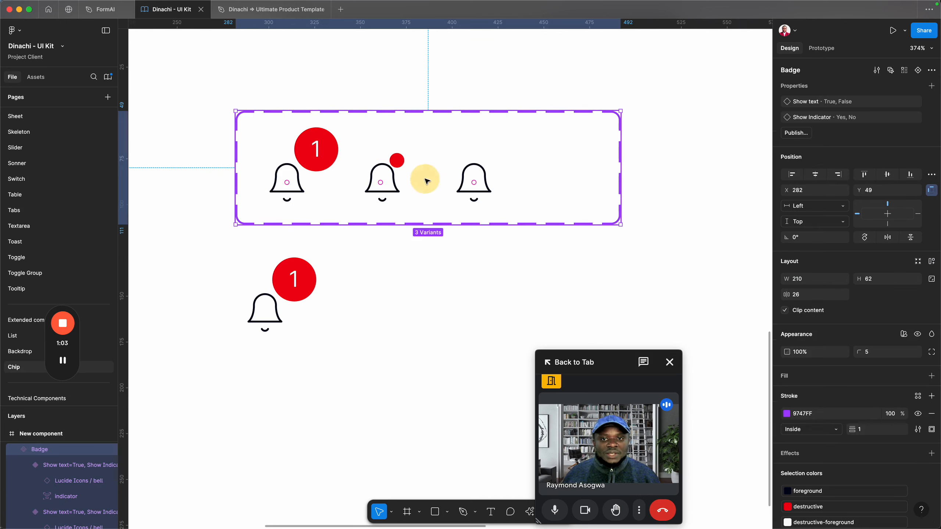
pyautogui.click(311, 166)
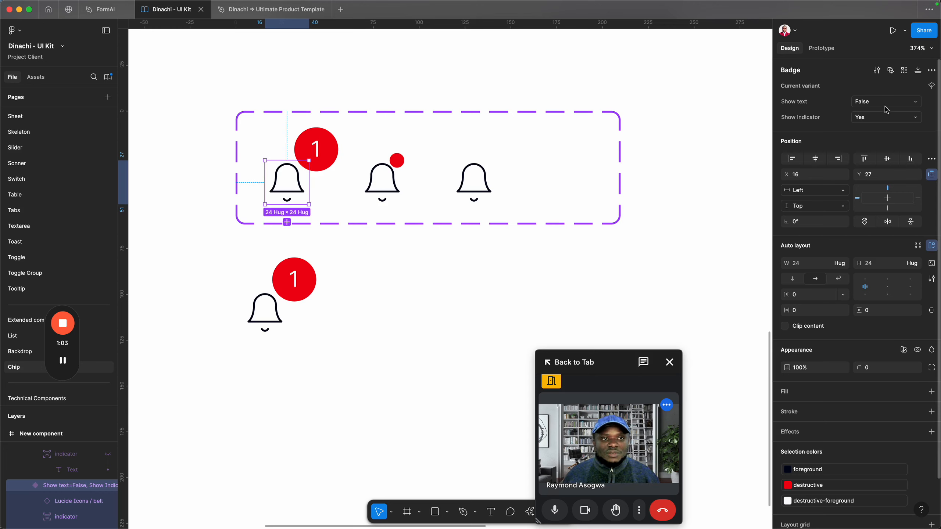
pyautogui.click(912, 104)
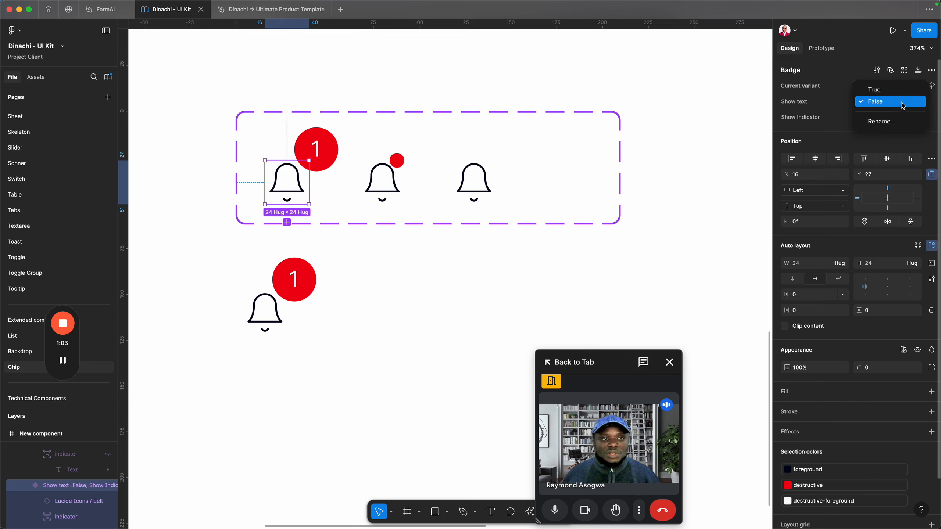
pyautogui.click(892, 87)
# - Add the Show text value False to the red dot Badge variant
pyautogui.click(398, 160)
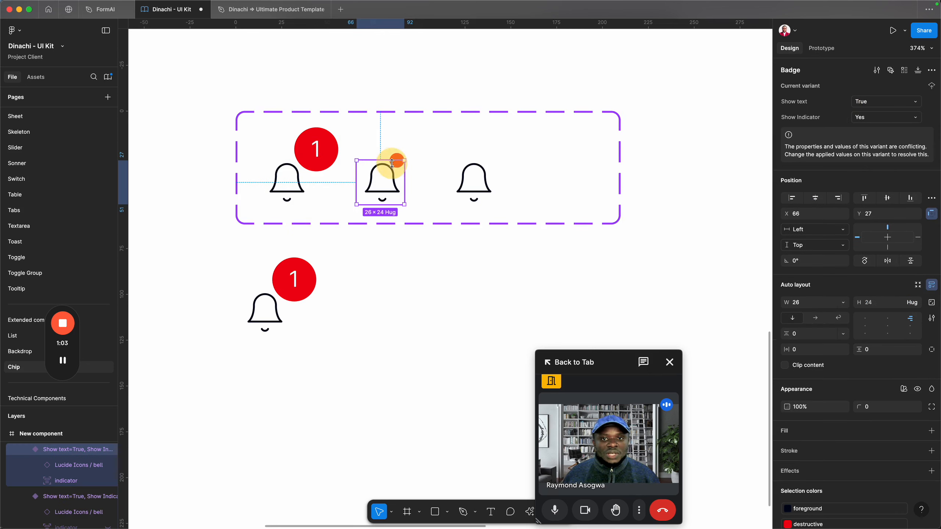
pyautogui.click(908, 108)
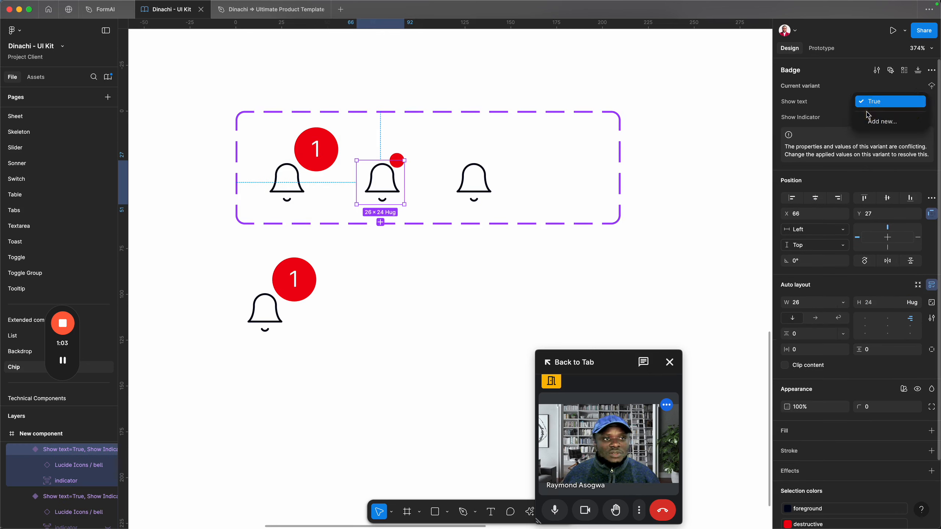
pyautogui.click(869, 122)
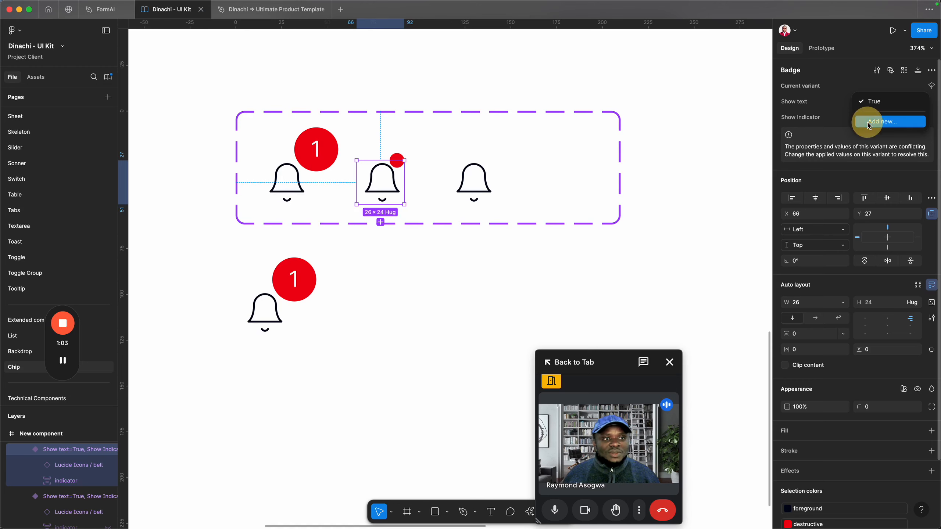
pyautogui.write('False')
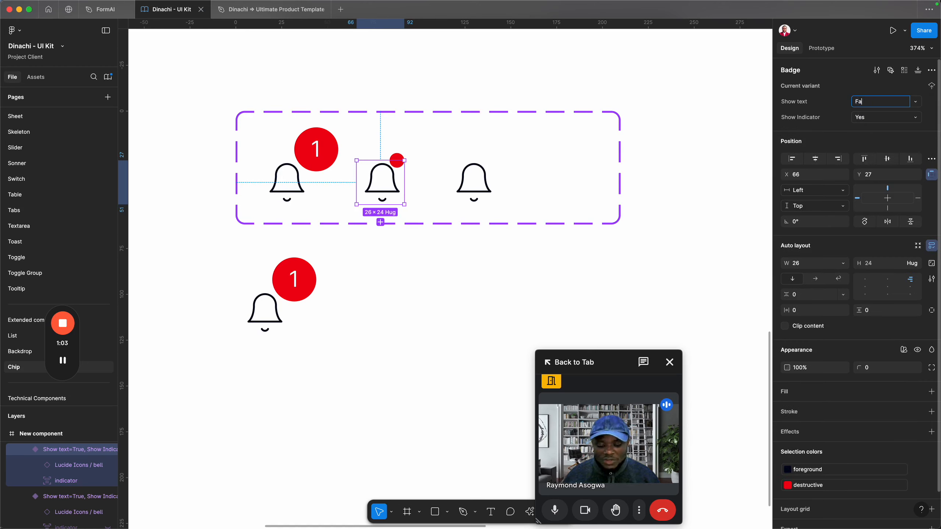
pyautogui.press('Return')
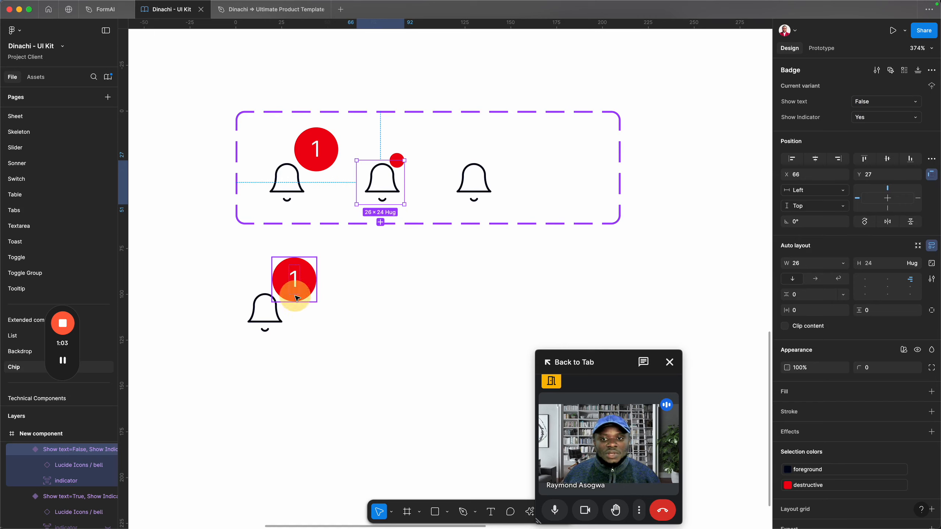
# - Test the Badge instance's Show text and Show Indicator properties by switching each one off and on
pyautogui.click(276, 310)
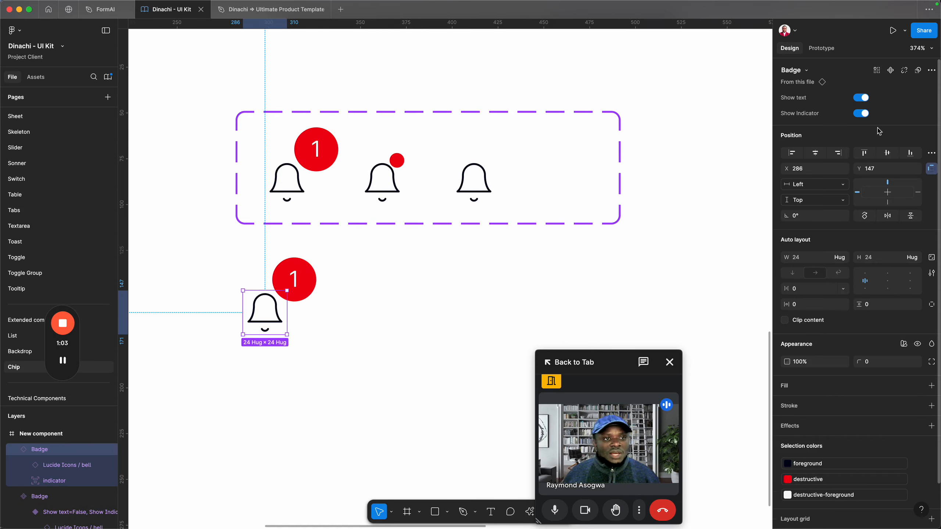
pyautogui.click(853, 100)
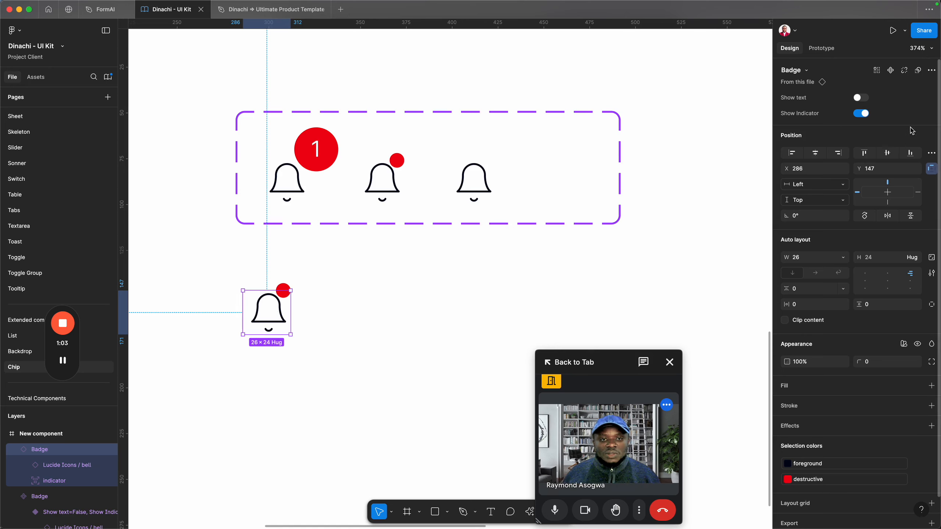
pyautogui.click(863, 114)
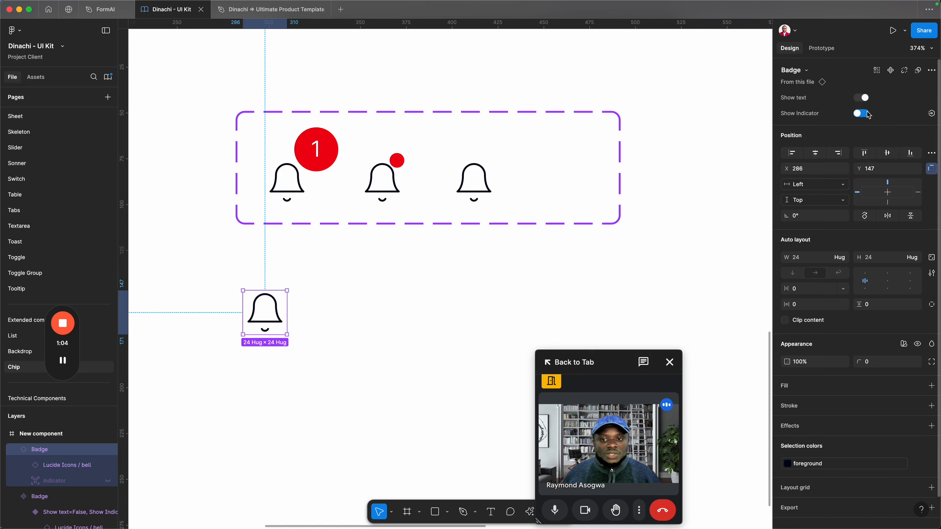
pyautogui.click(861, 97)
pyautogui.click(865, 117)
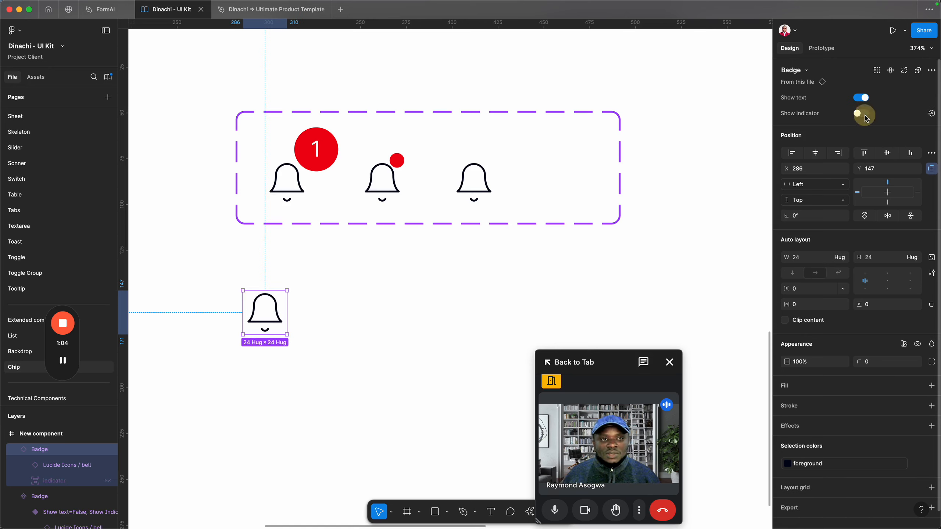
pyautogui.click(865, 117)
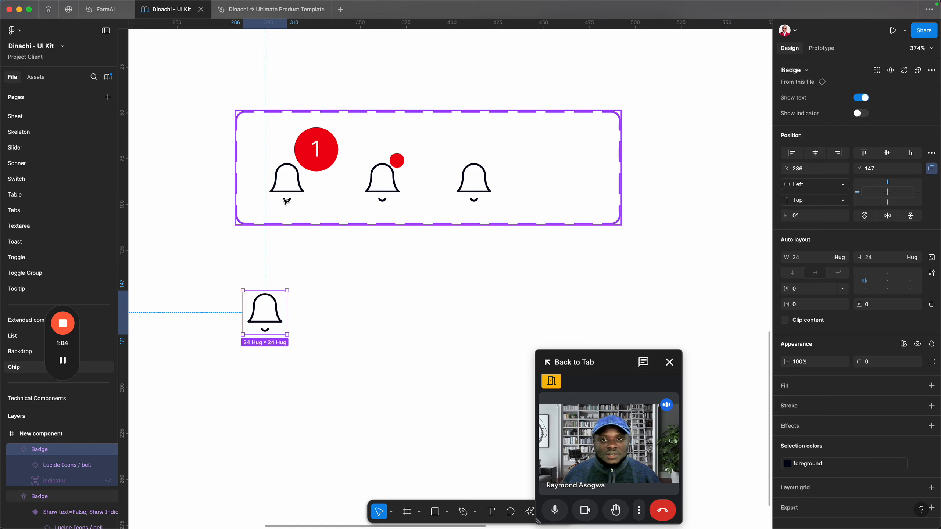
# - Compare the counter and dot variants, and set the dot variant's width to 24
pyautogui.click(300, 190)
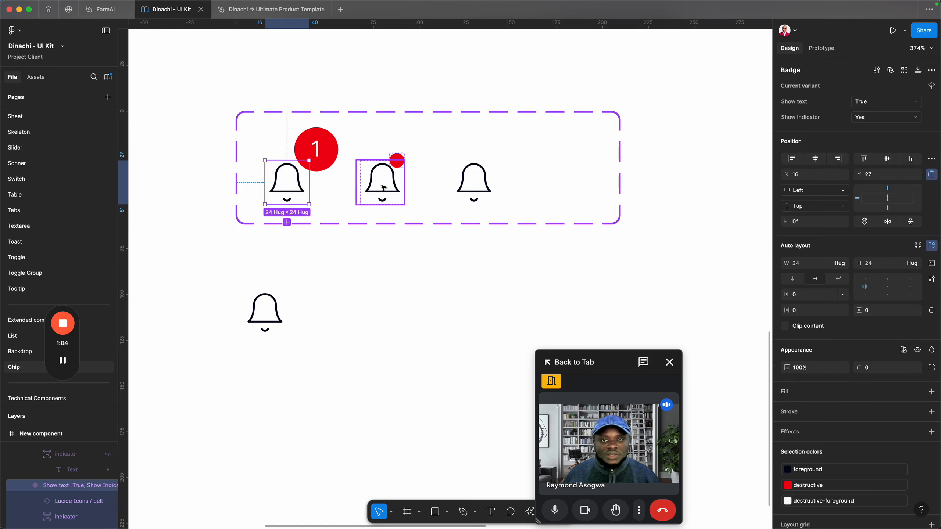
pyautogui.keyDown('shift'); pyautogui.click(385, 188); pyautogui.keyUp('shift')
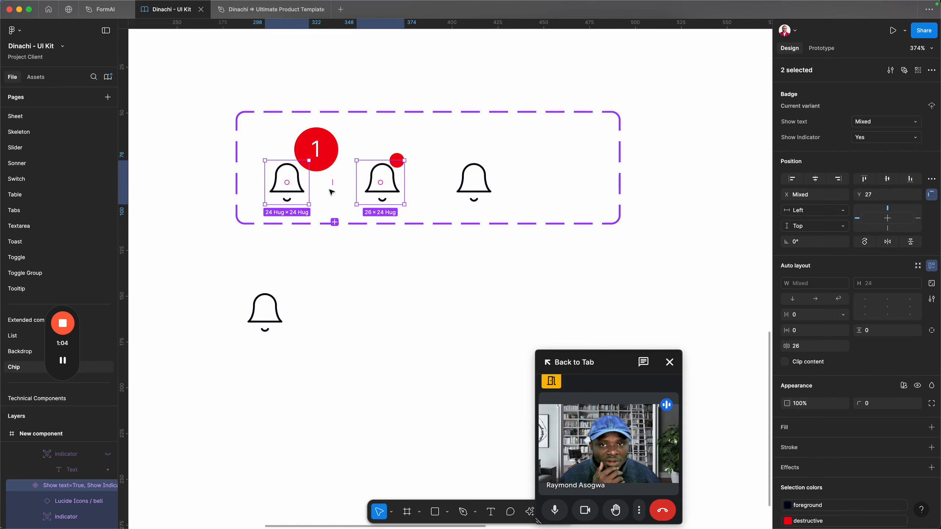
pyautogui.click(301, 188)
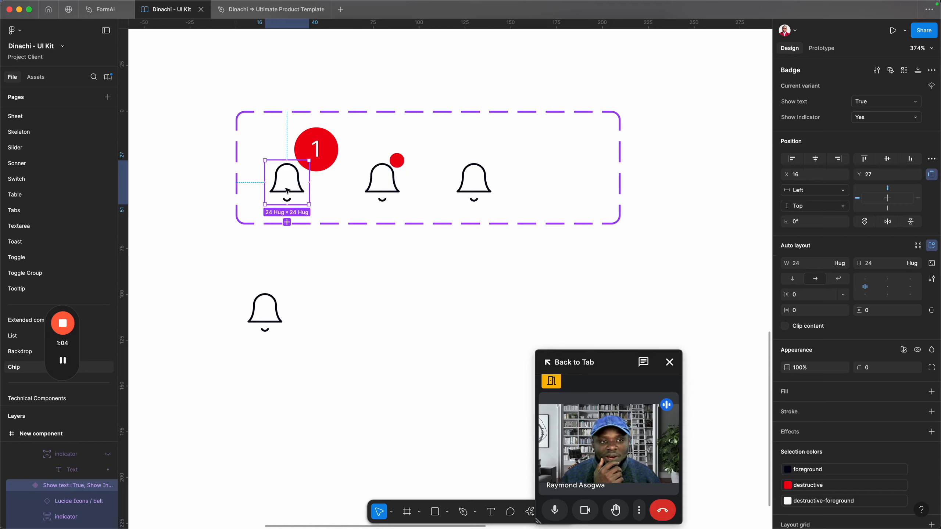
pyautogui.click(377, 196)
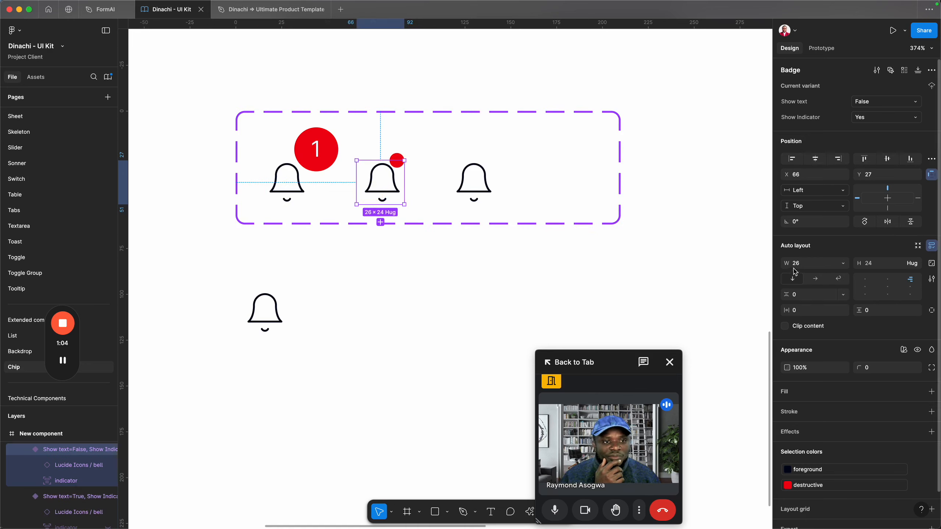
pyautogui.click(832, 267)
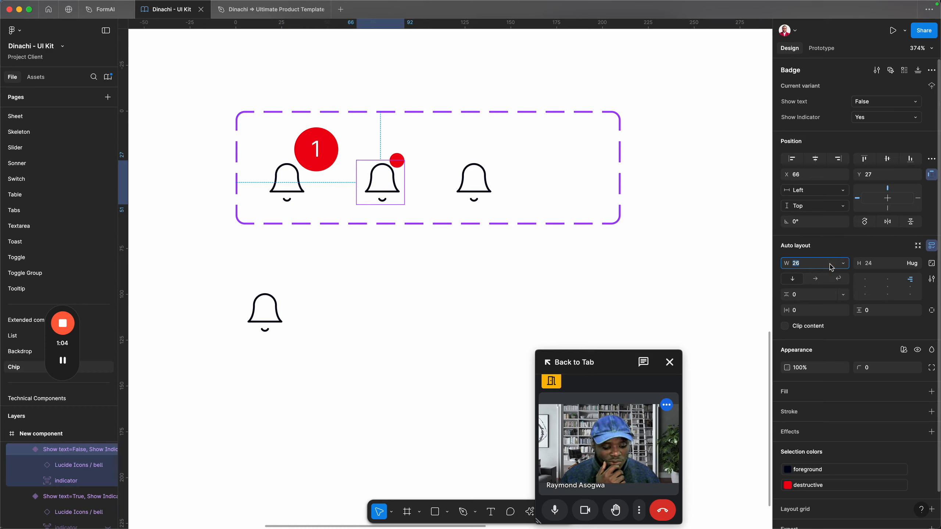
pyautogui.write('24')
pyautogui.press('Return')
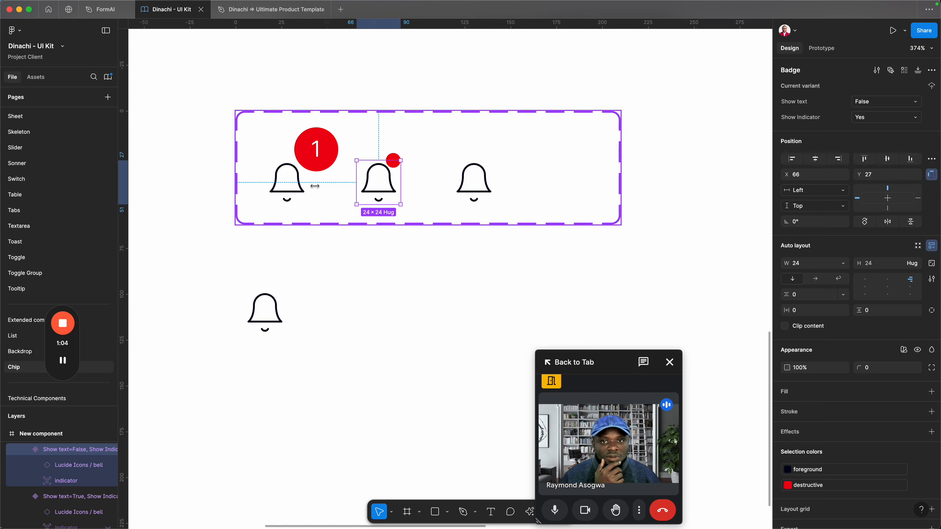
# - Check the plain bell variant's properties and turn Show Indicator on for the Badge instance below the set
pyautogui.click(265, 310)
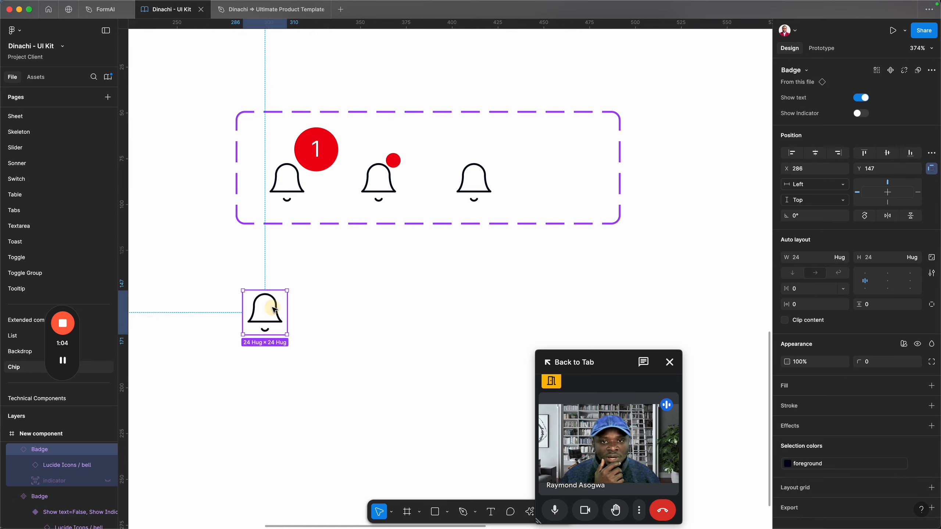
pyautogui.click(479, 185)
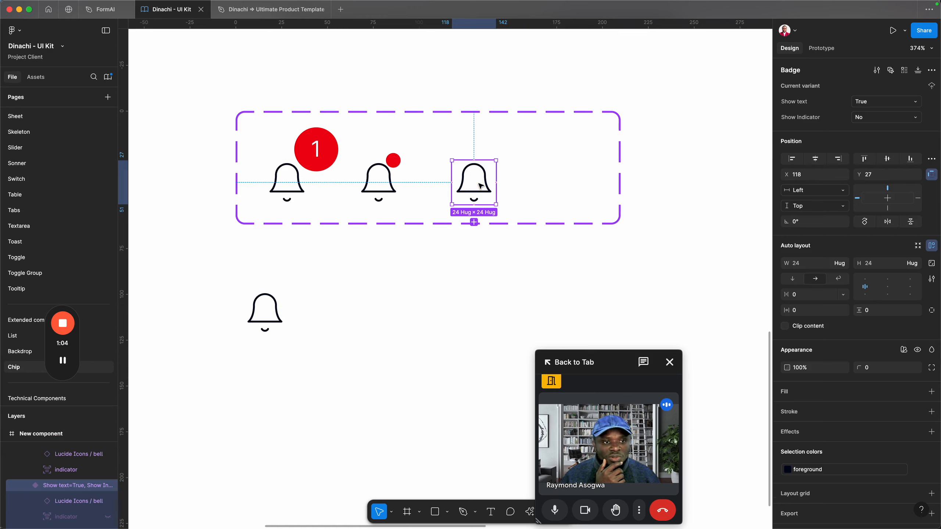
pyautogui.click(265, 311)
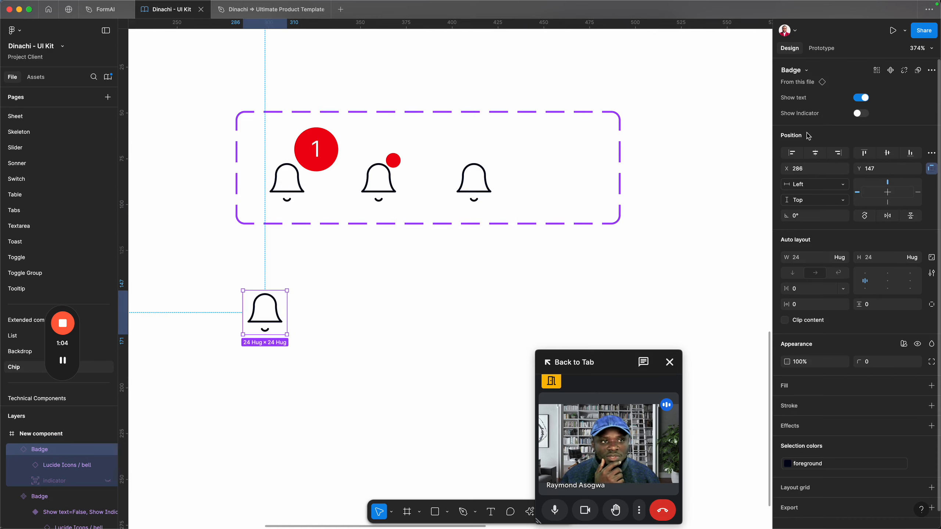
pyautogui.click(861, 114)
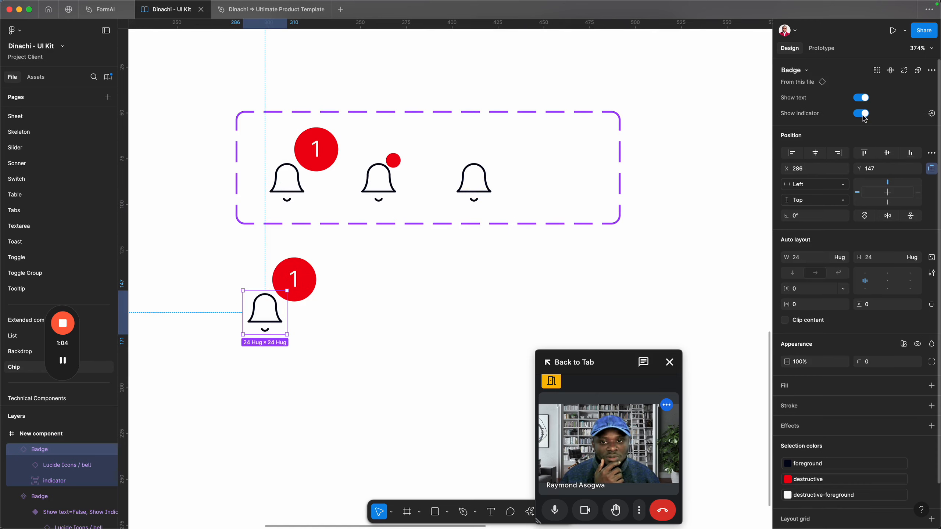
# - Test the Badge instance below the set by switching its Show Indicator and Show text properties
pyautogui.click(861, 113)
pyautogui.click(860, 99)
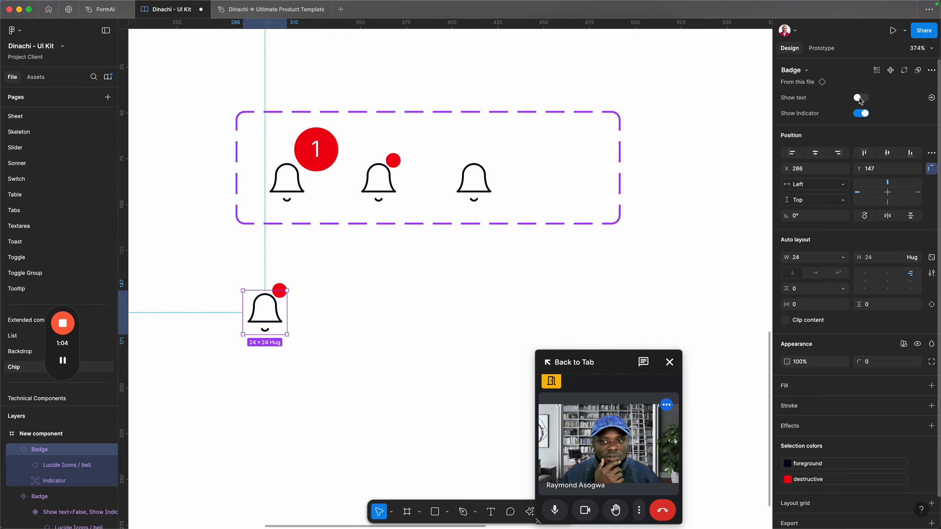
pyautogui.click(860, 99)
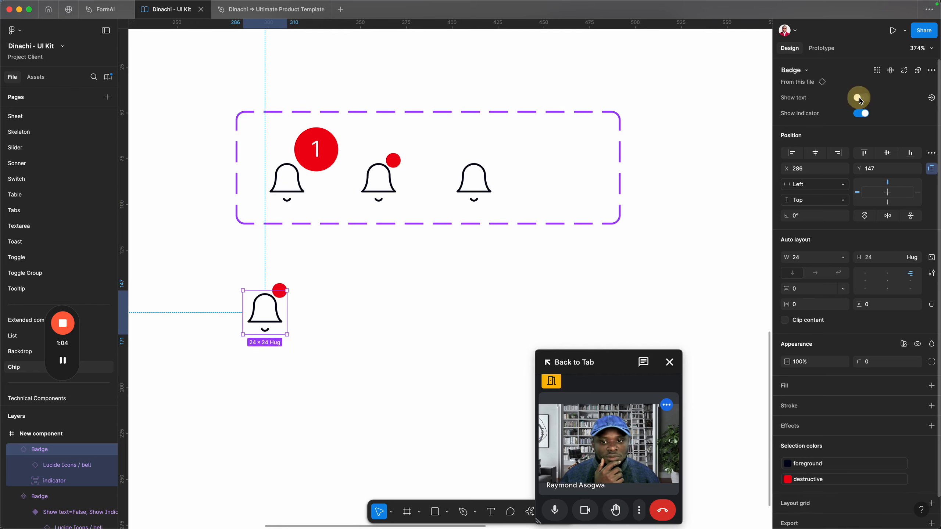
pyautogui.click(299, 359)
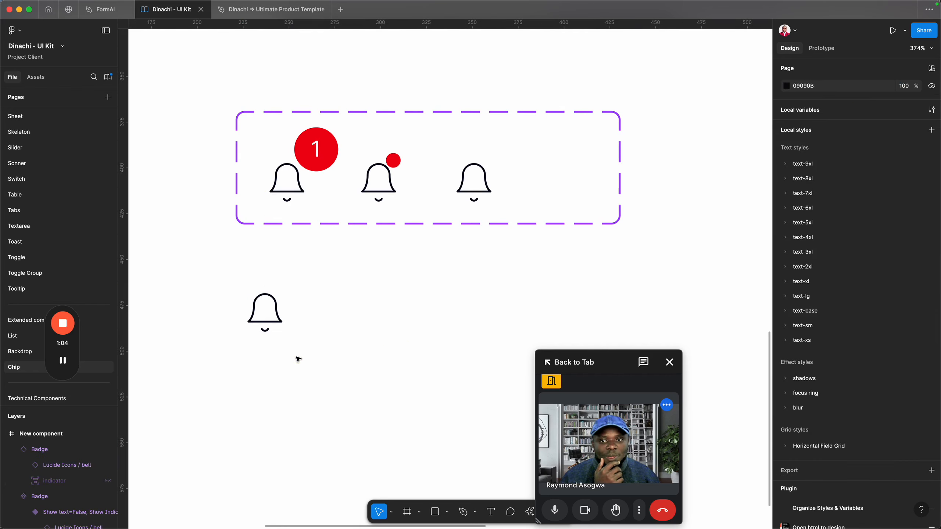
# - Turn Show Indicator back on for the Badge instance below the set and check its counter layer
pyautogui.click(266, 323)
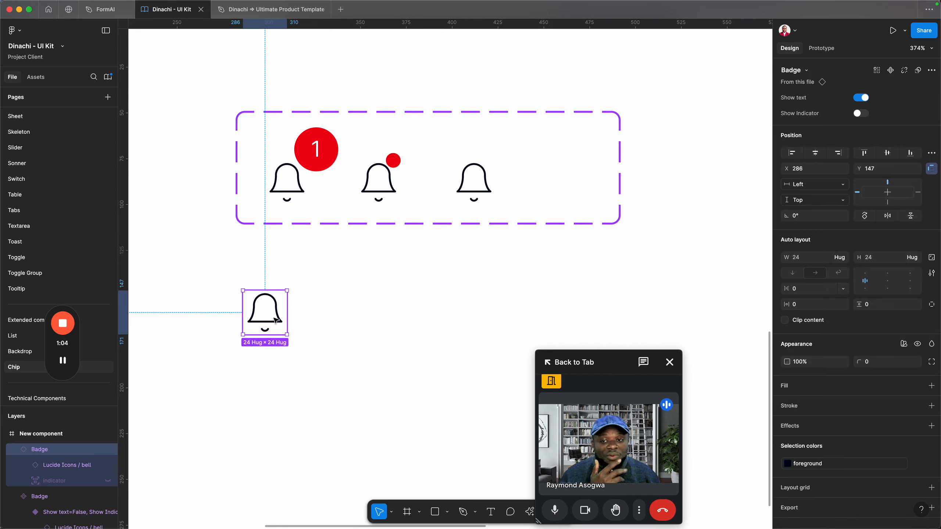
pyautogui.click(299, 125)
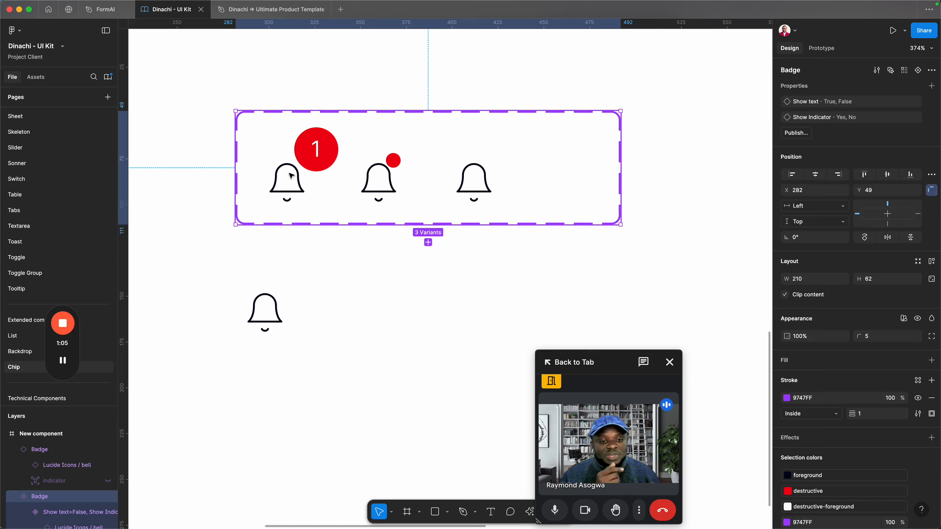
pyautogui.click(314, 144)
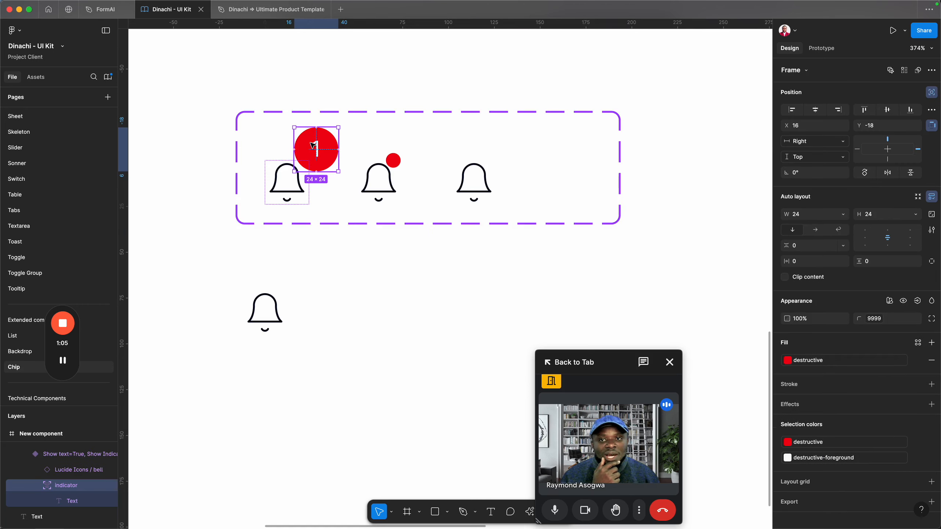
pyautogui.click(283, 308)
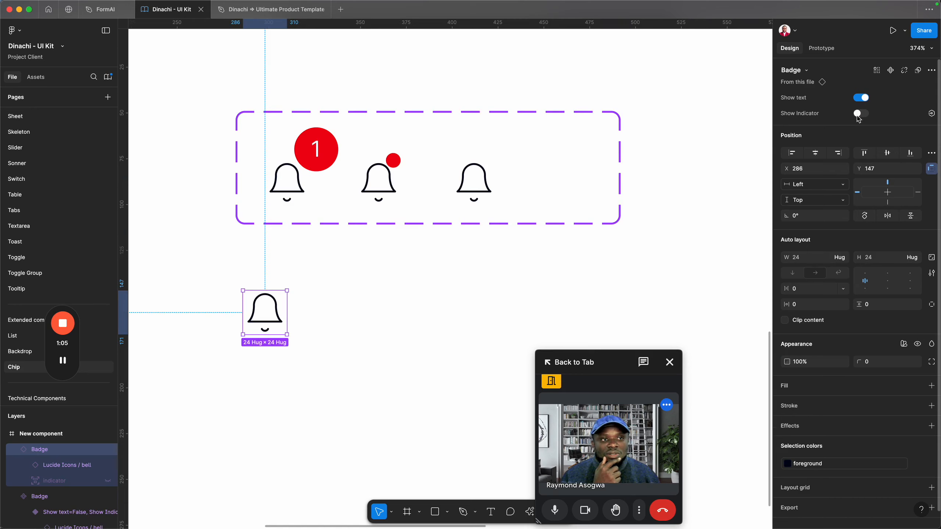
pyautogui.click(859, 115)
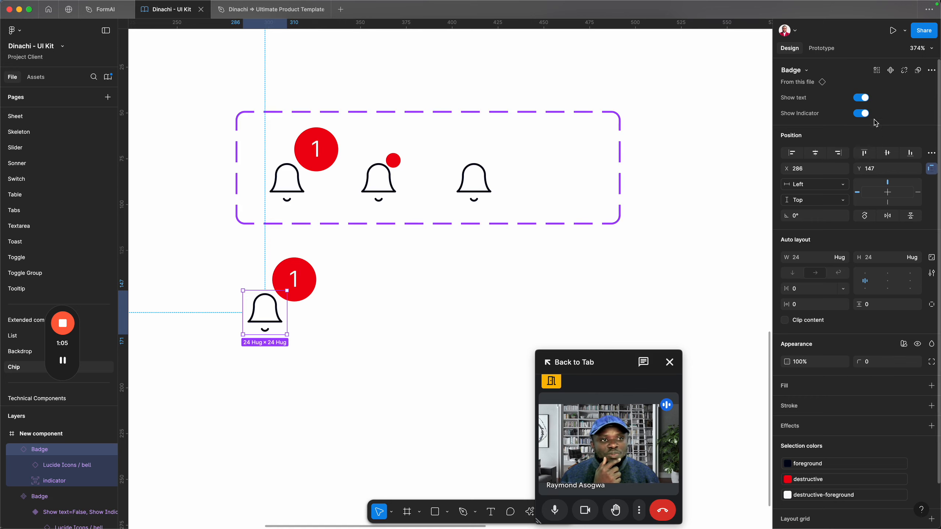
pyautogui.click(295, 279)
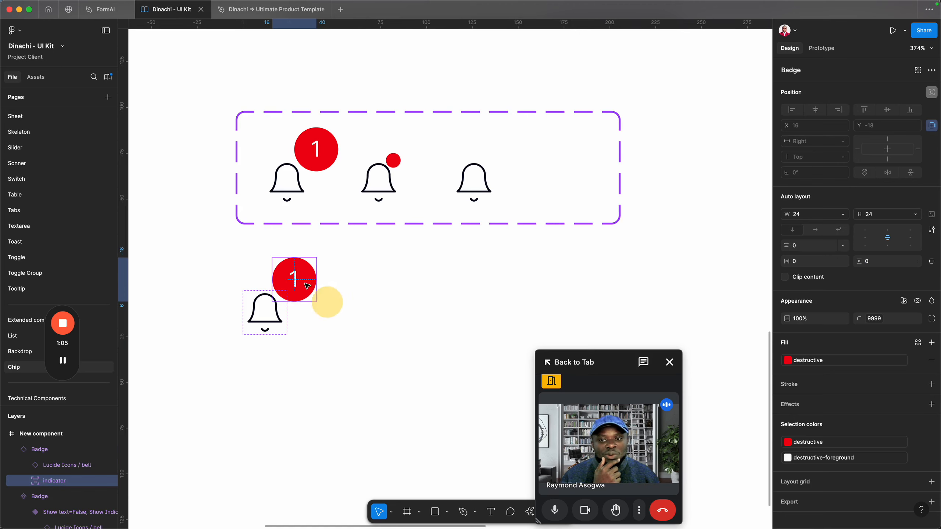
pyautogui.click(326, 301)
pyautogui.click(267, 311)
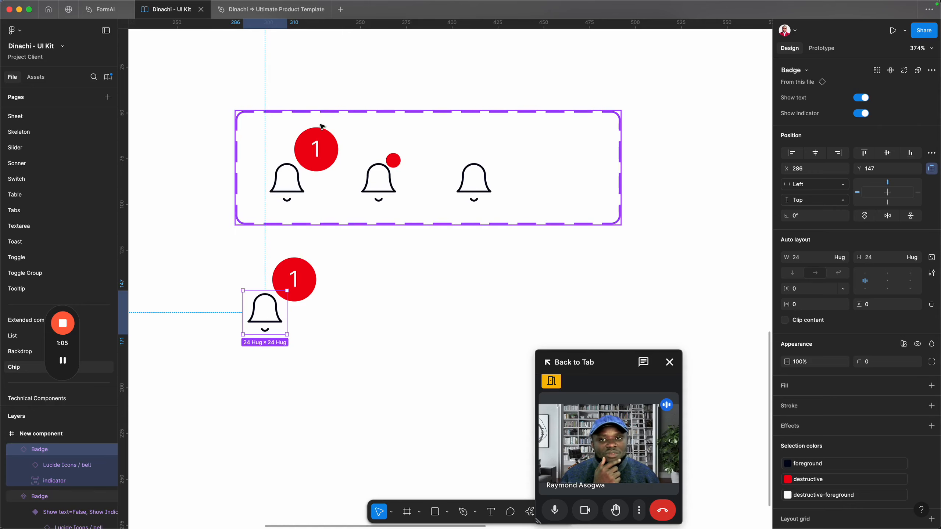
# - Create a text property named Value, with value 1, from the number in the counter variant's red indicator
pyautogui.click(311, 164)
pyautogui.click(313, 160)
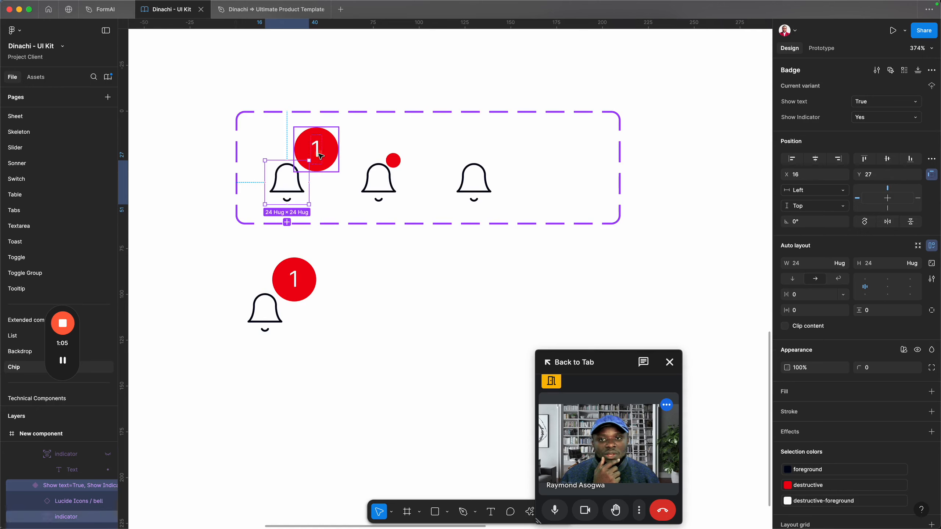
pyautogui.click(321, 156)
pyautogui.click(317, 150)
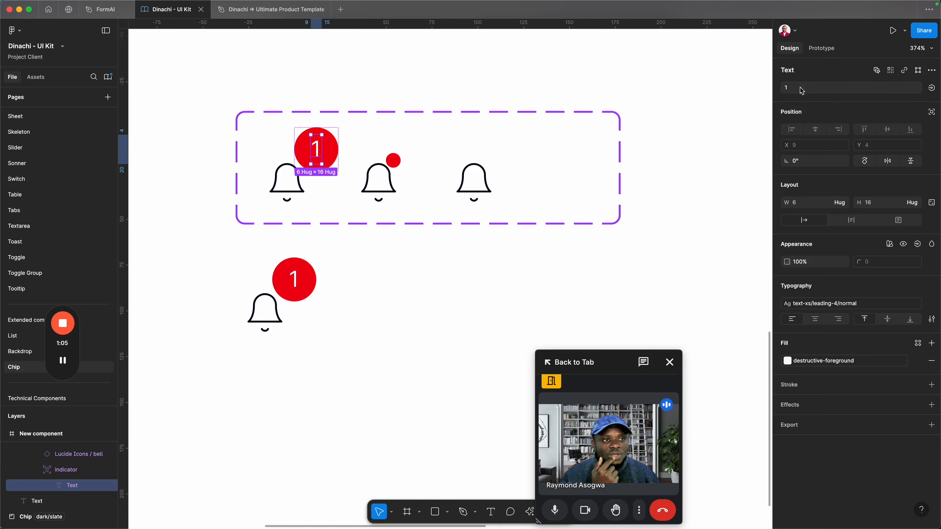
pyautogui.click(932, 88)
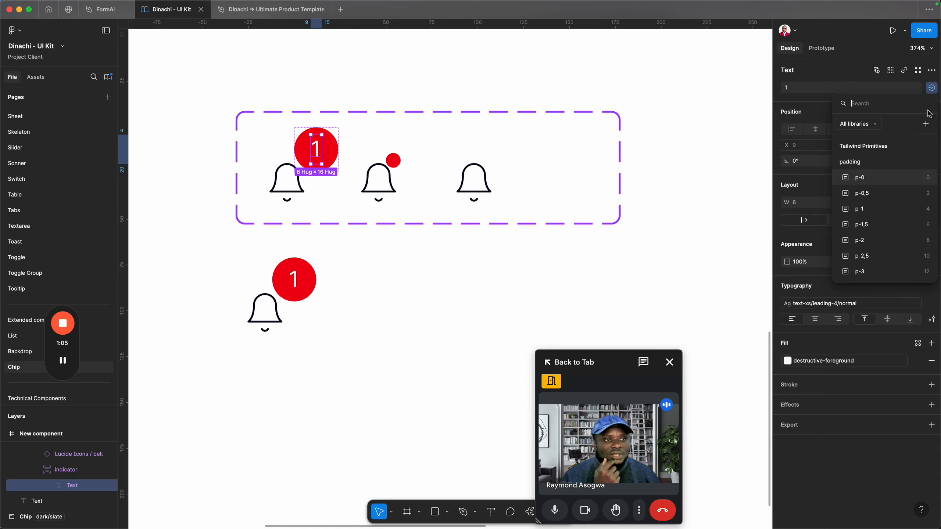
pyautogui.click(926, 124)
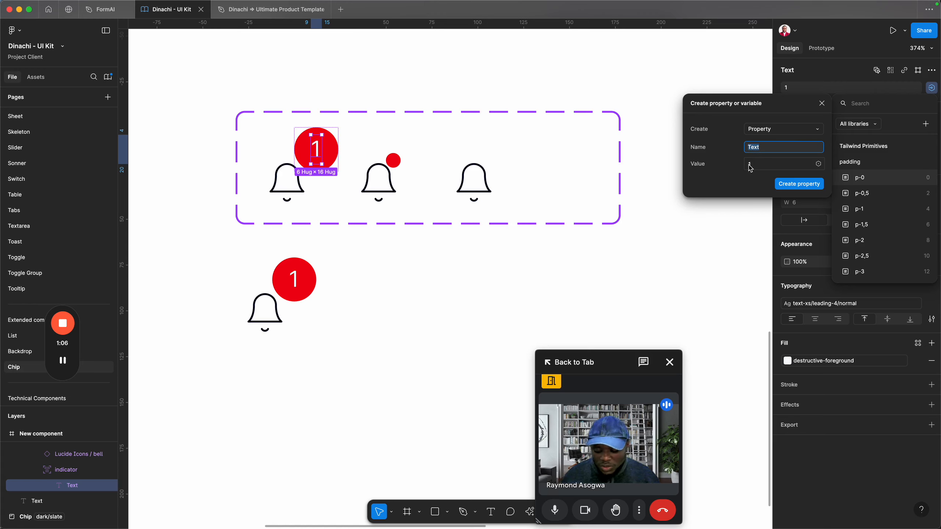
pyautogui.write('Value')
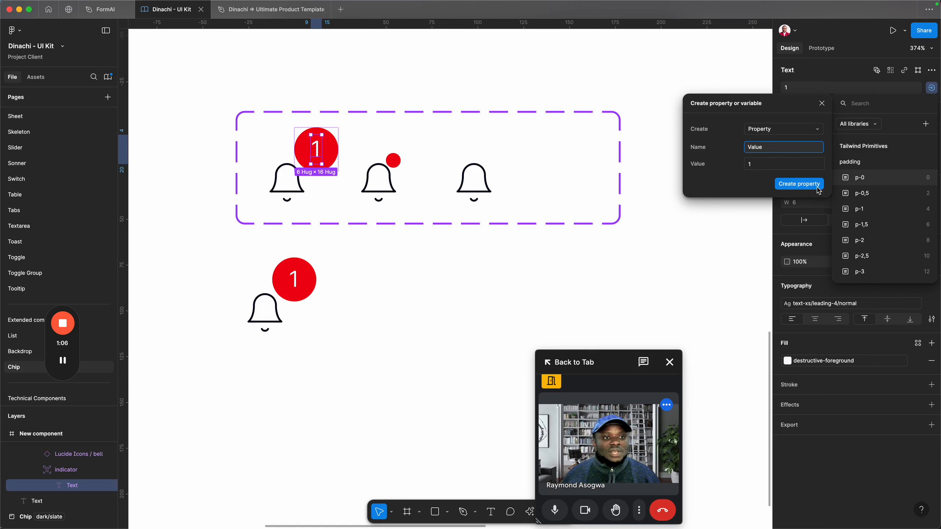
pyautogui.click(818, 191)
pyautogui.click(395, 289)
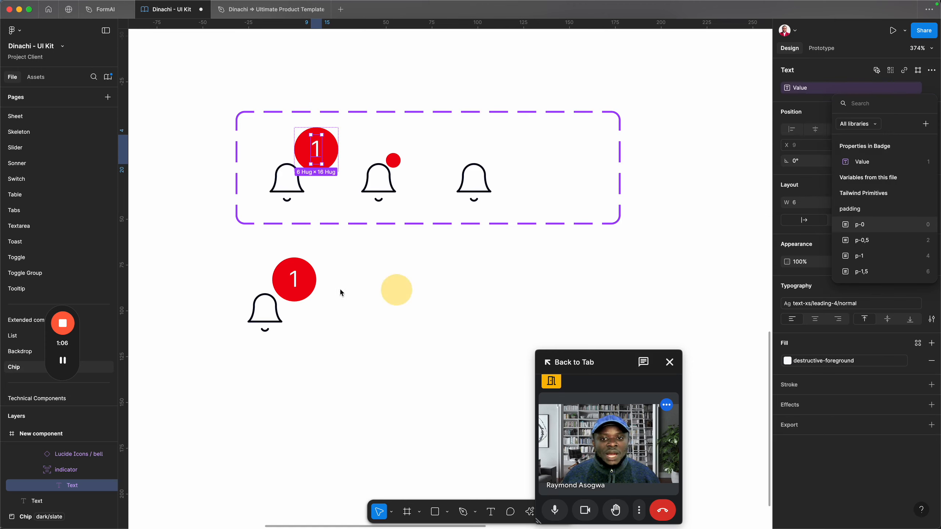
# - Set the Value property of the Badge instance below the set to 5
pyautogui.click(269, 306)
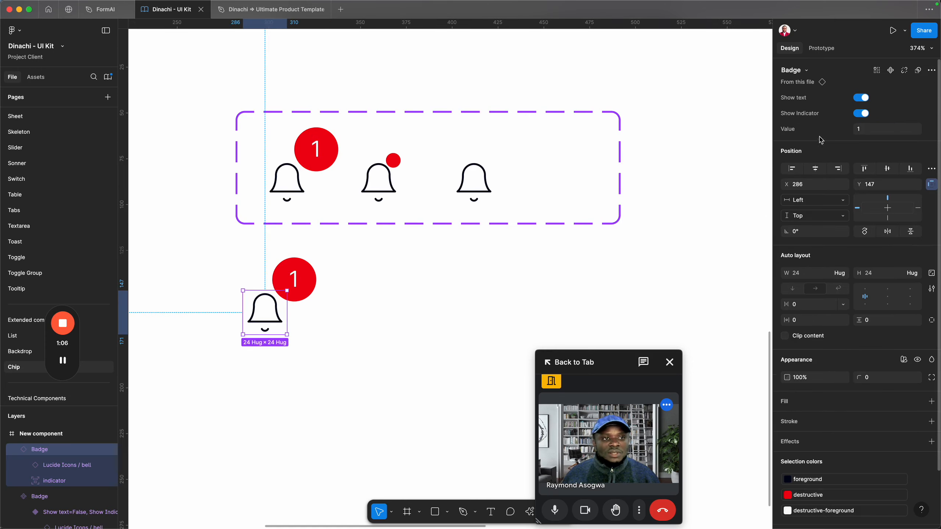
pyautogui.click(885, 133)
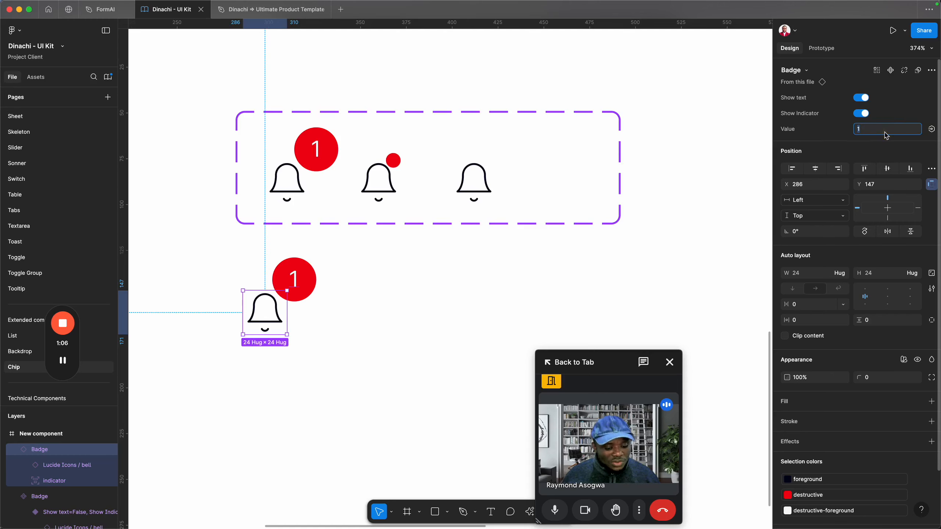
pyautogui.write('5')
pyautogui.press('Return')
pyautogui.click(346, 364)
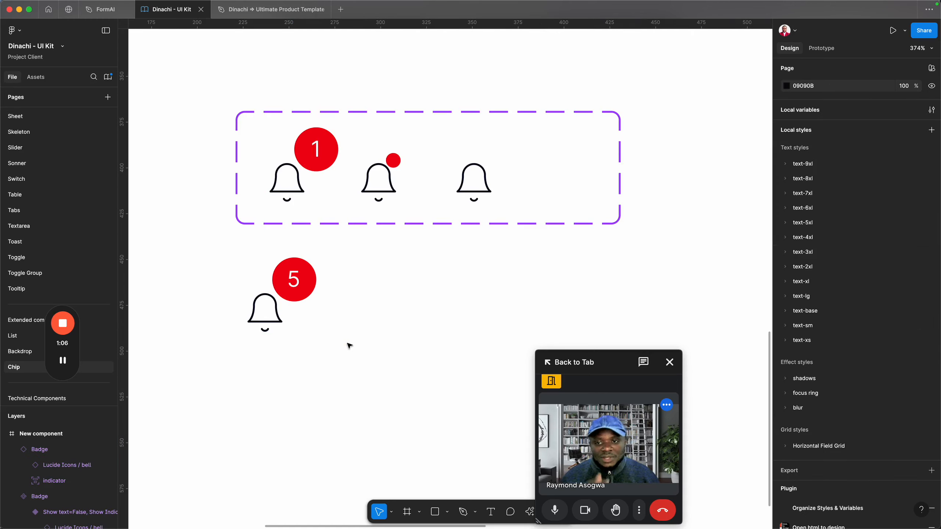
# - Duplicate the Badge instance, place the copy beside the original at X 344, Y 152.5, and check its bell icon layer
pyautogui.click(267, 315)
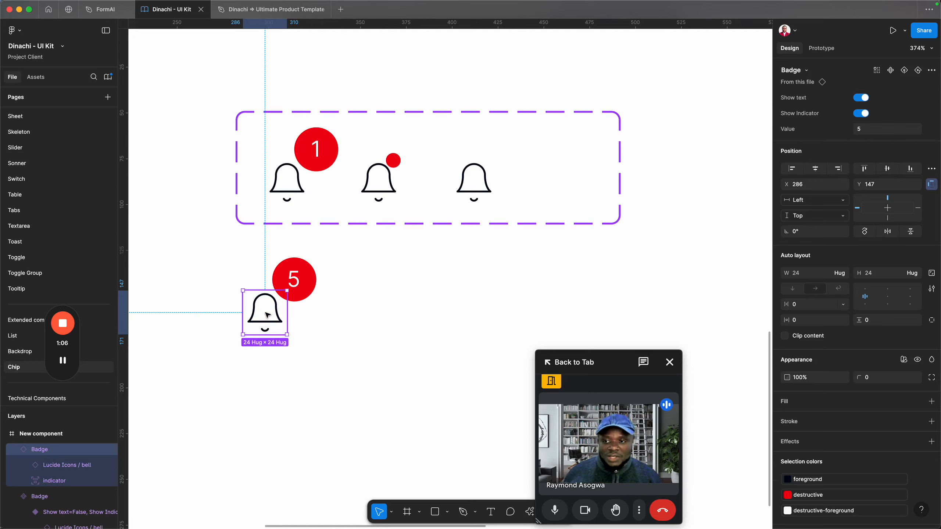
pyautogui.moveTo(267, 315); pyautogui.dragTo(376, 327)
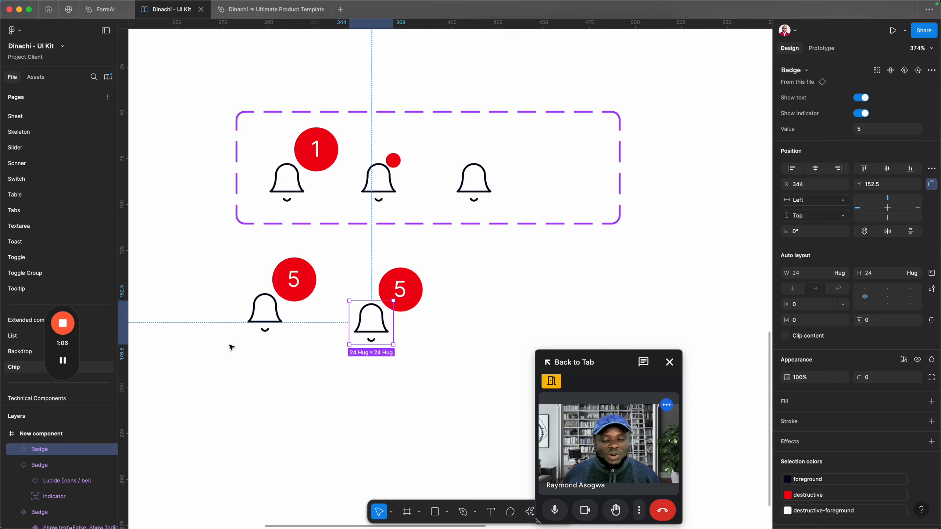
pyautogui.click(372, 316)
pyautogui.doubleClick(372, 317)
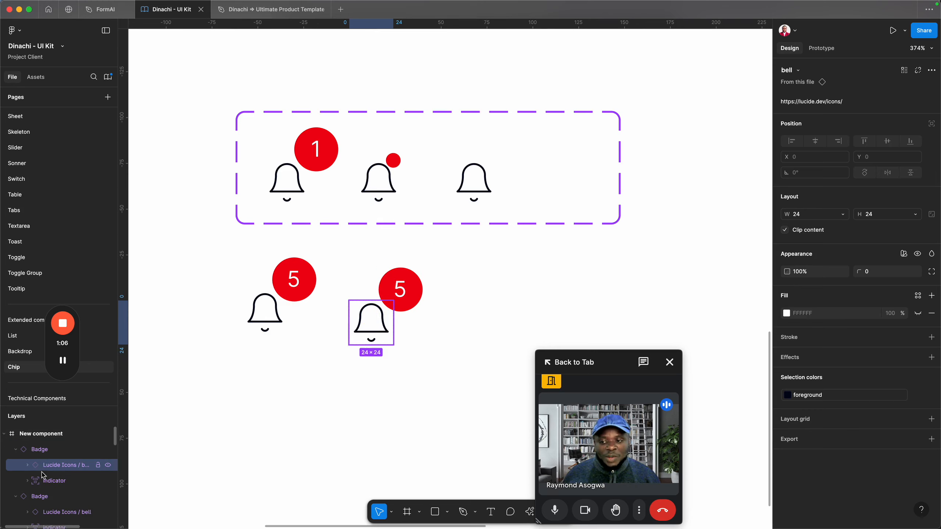
pyautogui.click(341, 295)
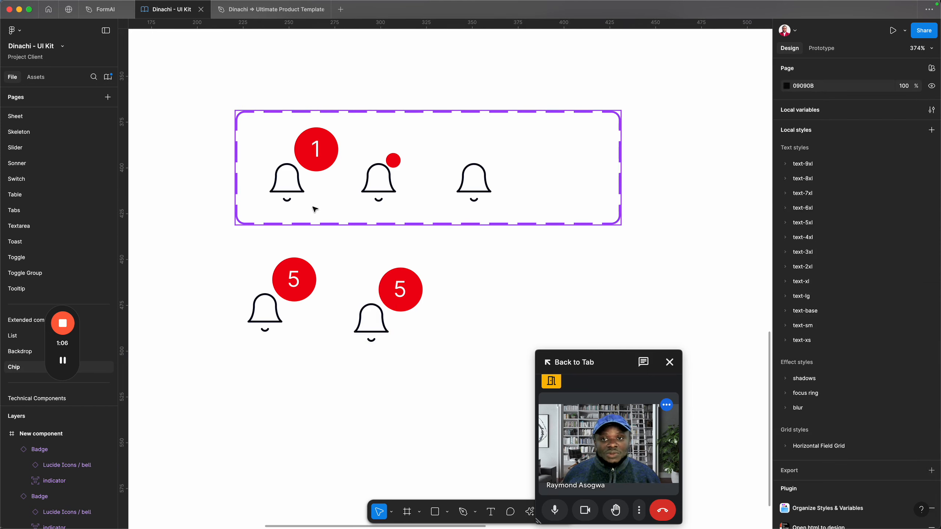
# - Review the property types that can be added to the Badge component set and the properties of the duplicated instance
pyautogui.click(264, 159)
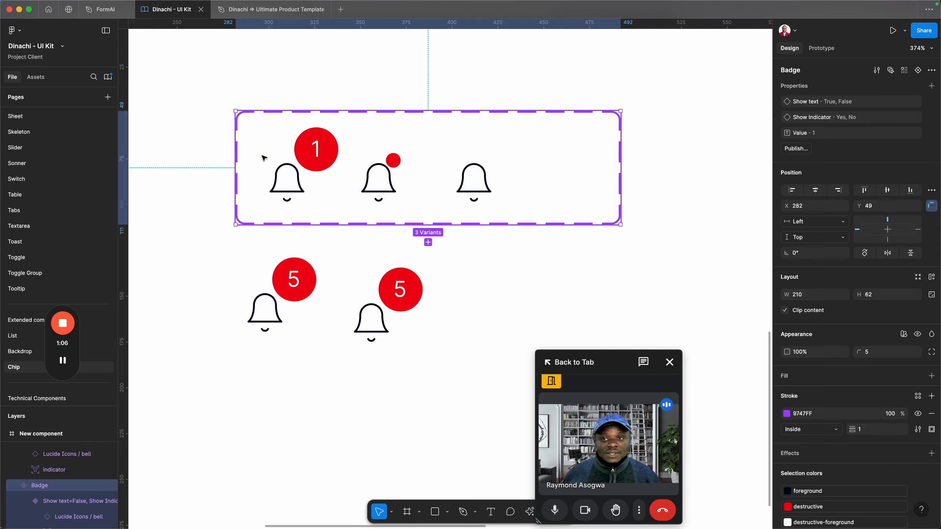
pyautogui.click(932, 87)
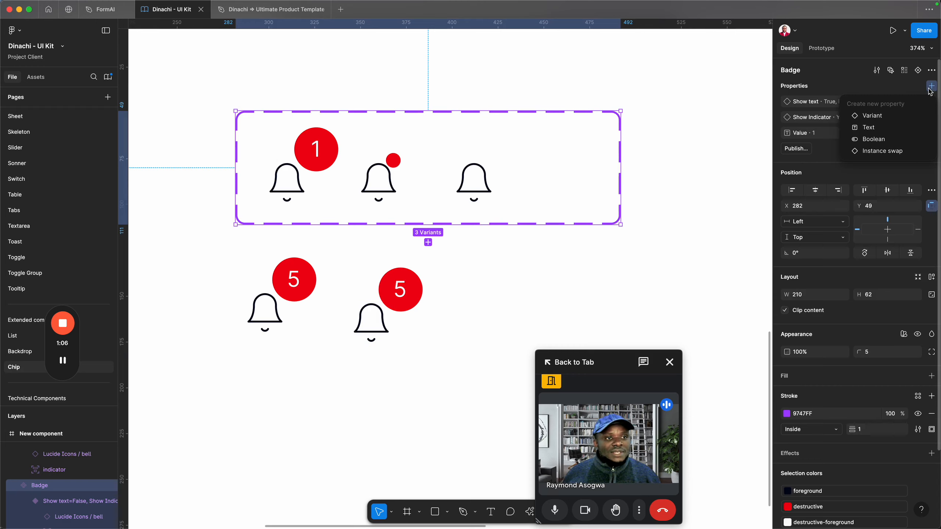
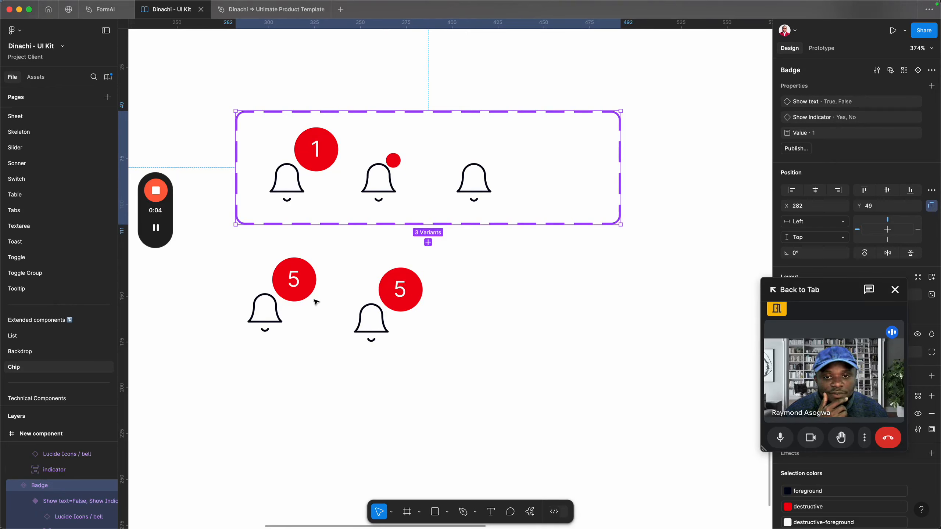
pyautogui.click(287, 316)
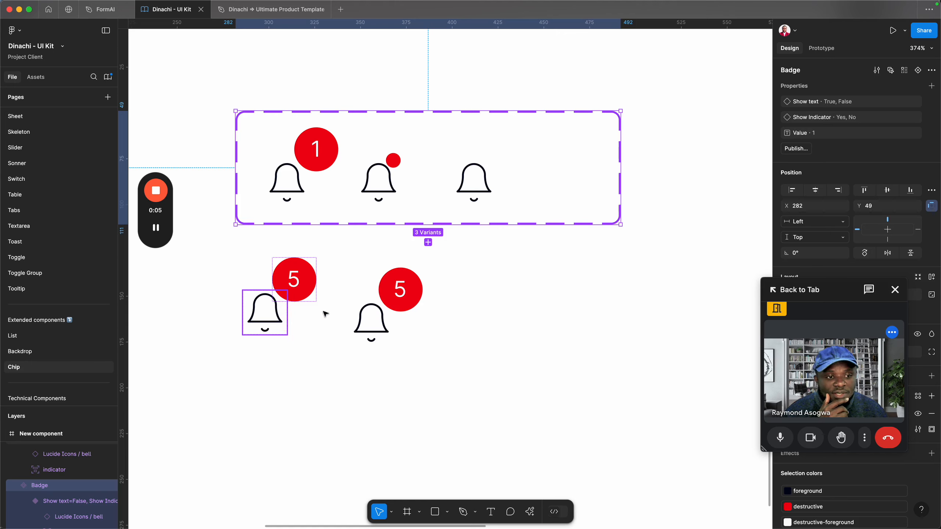
pyautogui.click(371, 313)
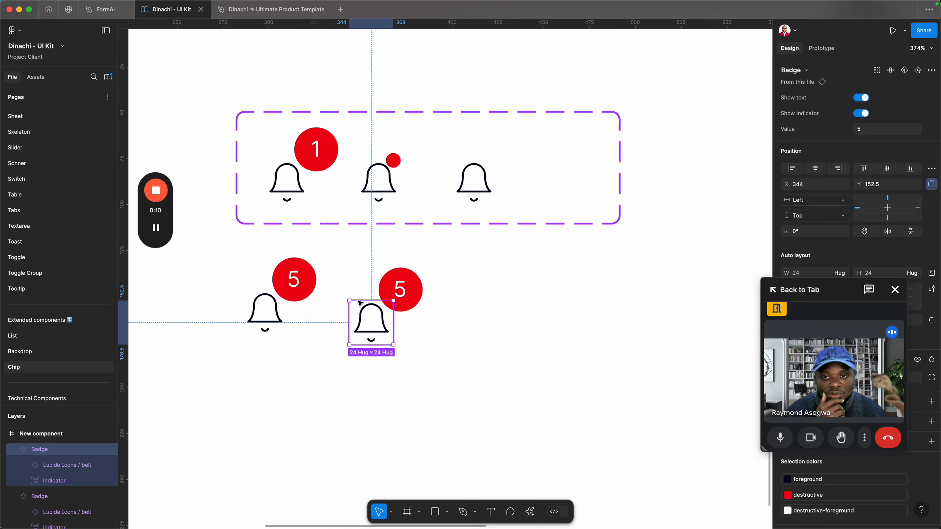
# - Go to the main component of the bell icon used in the counter variant
pyautogui.click(301, 194)
pyautogui.click(301, 194)
pyautogui.click(301, 193)
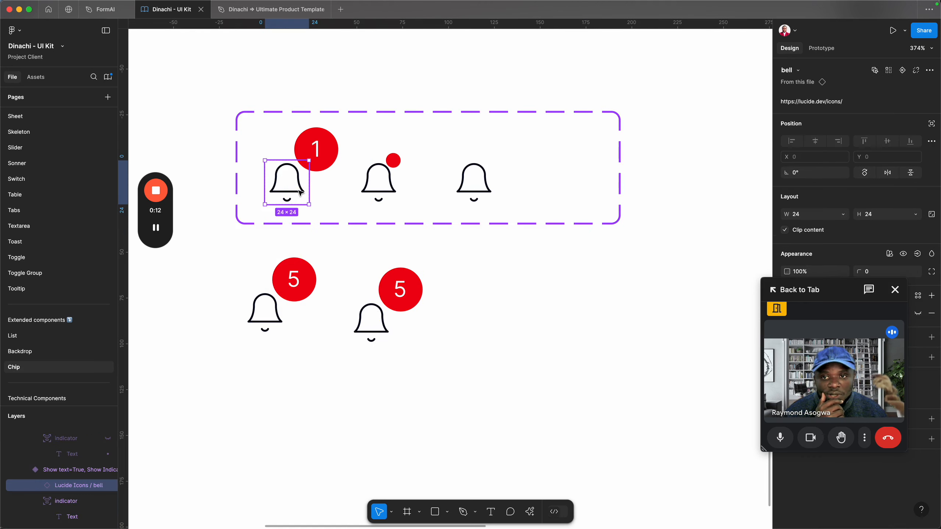
pyautogui.click(300, 192)
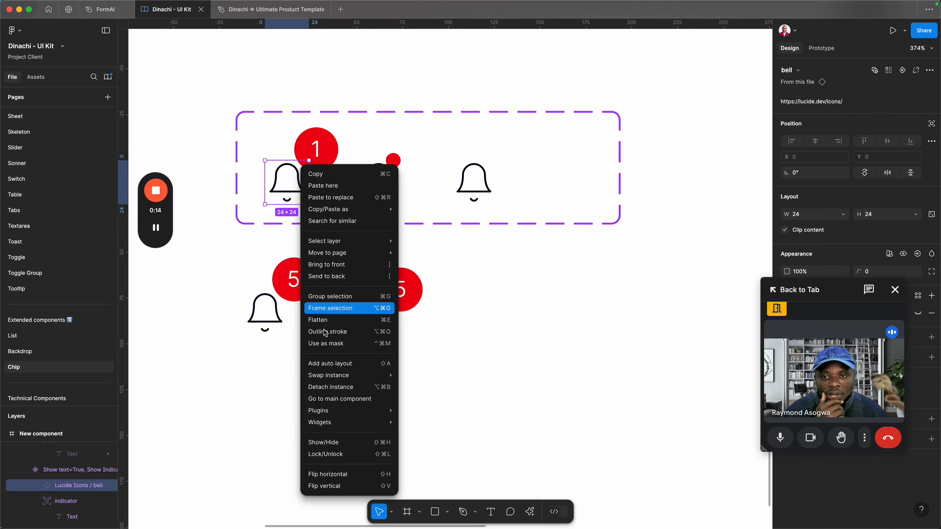
pyautogui.click(324, 403)
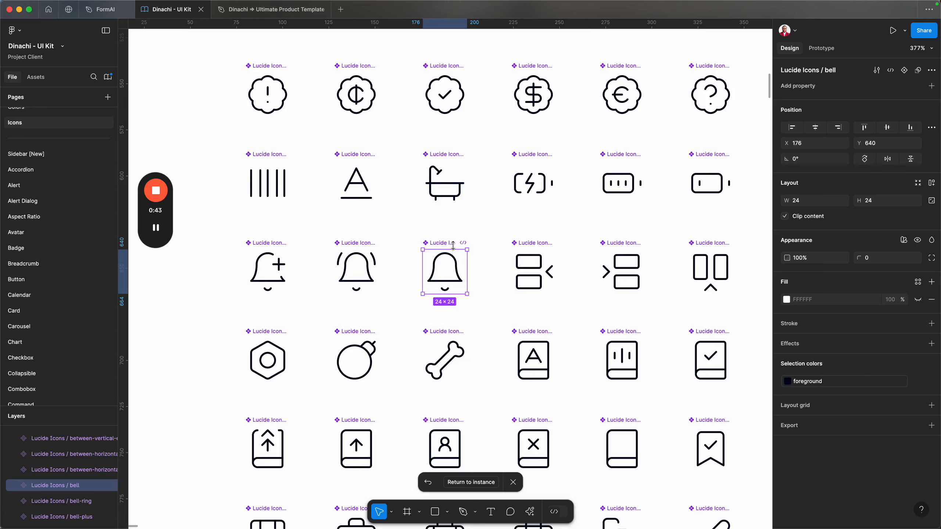
# - Examine the Lucide Icons / bell main component and the vector path inside it
pyautogui.click(451, 246)
pyautogui.click(444, 276)
pyautogui.click(450, 265)
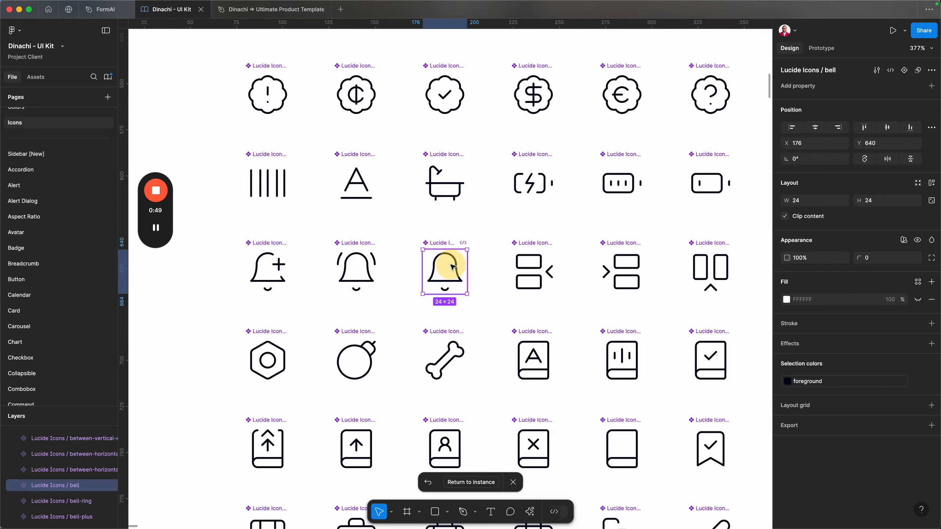
pyautogui.click(453, 262)
pyautogui.doubleClick(454, 263)
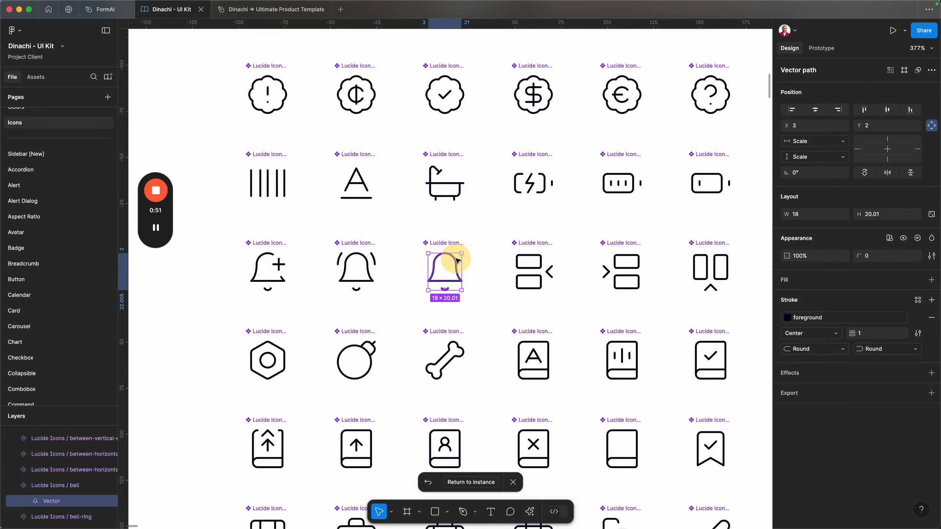
pyautogui.click(57, 500)
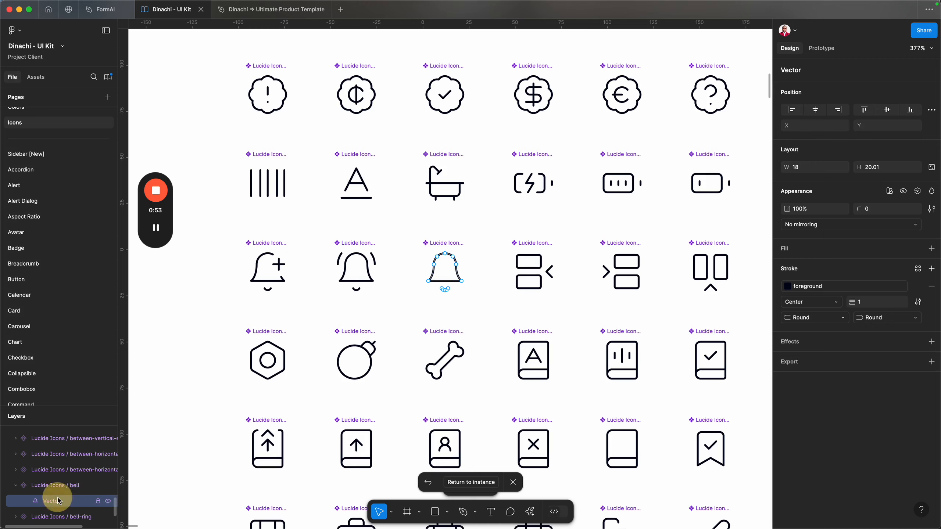
pyautogui.click(57, 499)
pyautogui.click(64, 488)
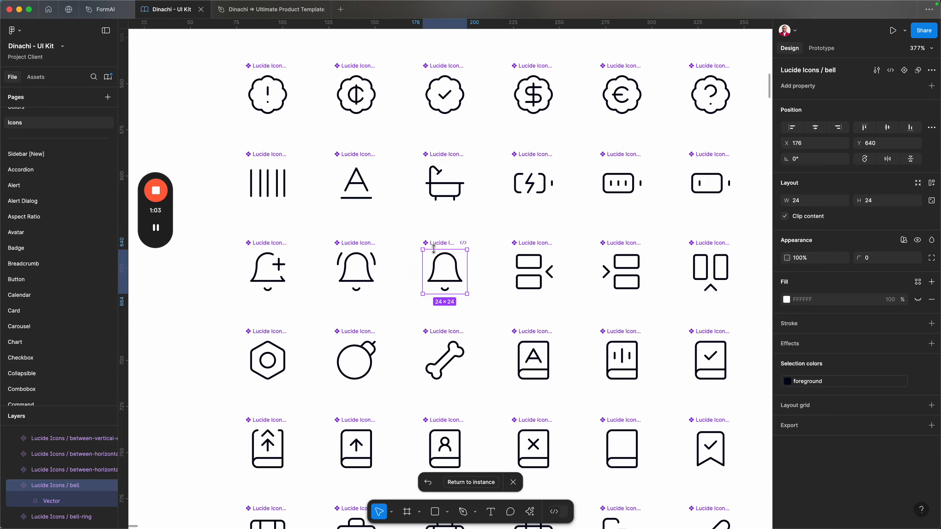
# - Return to the bell instance and review the property types that can be created for the Badge component set
pyautogui.click(467, 482)
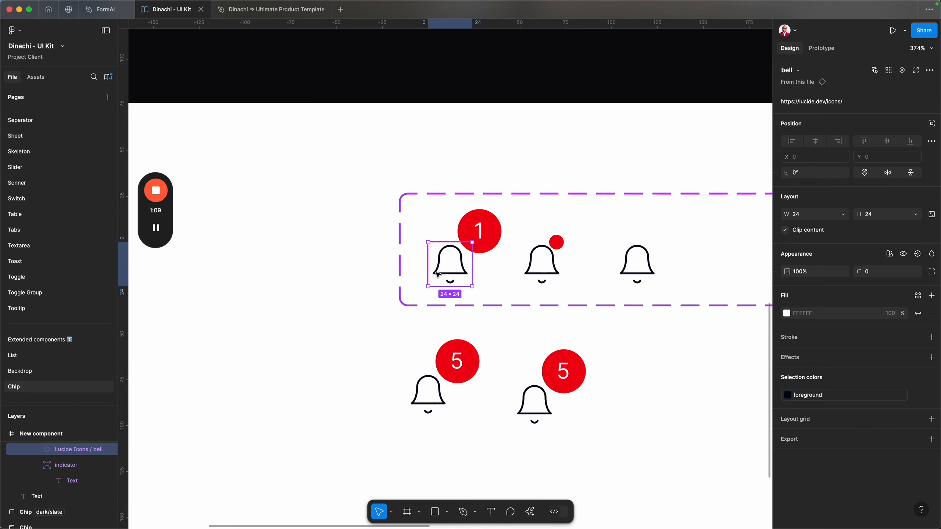
pyautogui.click(399, 202)
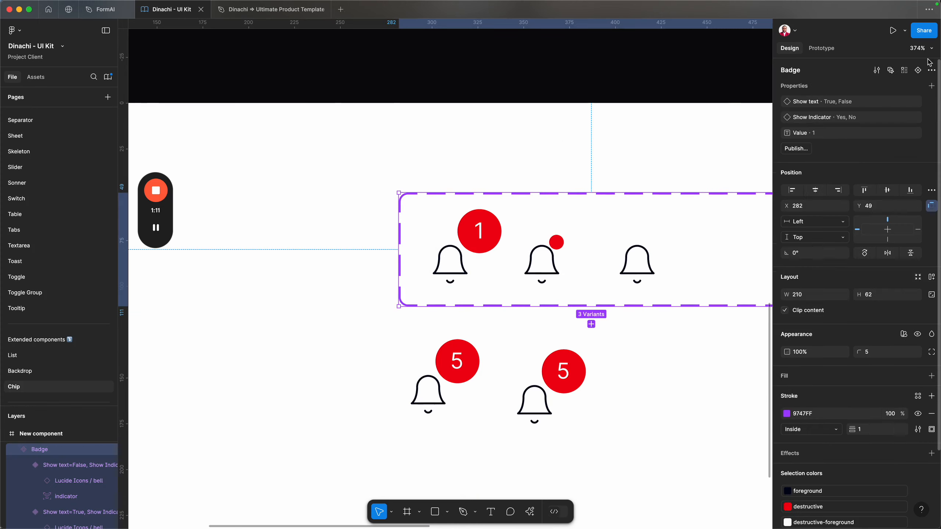
pyautogui.click(932, 87)
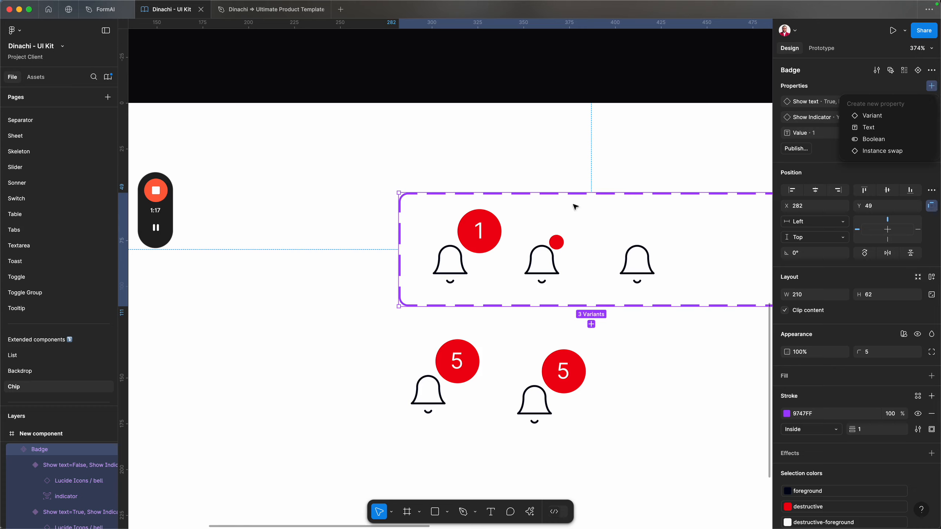
pyautogui.click(420, 222)
pyautogui.hscroll(3, 460, 219)
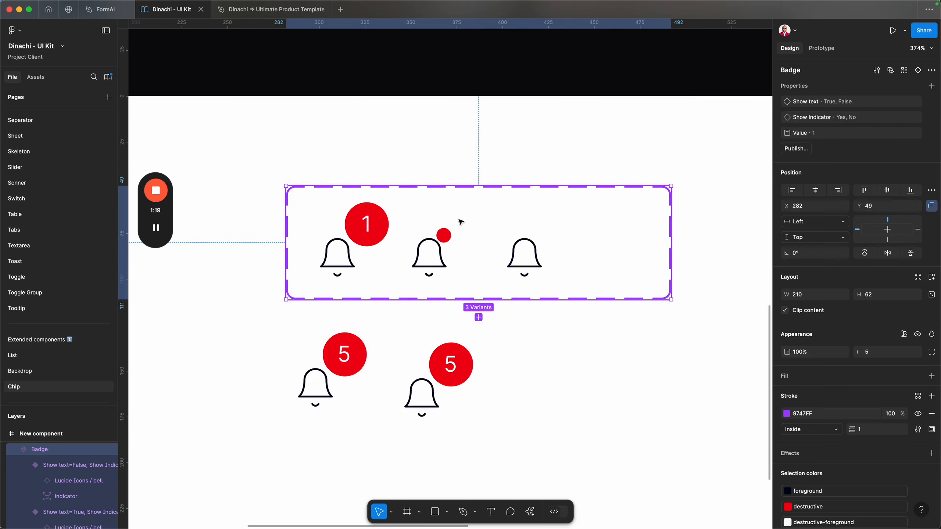
# - Go to the main component of the counter variant's bell icon and inspect its vector path and frame
pyautogui.doubleClick(351, 257)
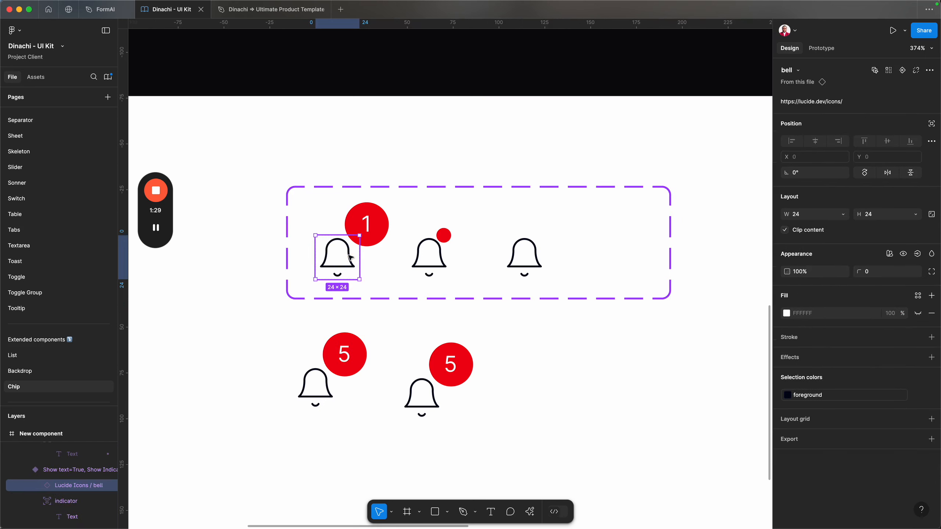
pyautogui.rightClick(351, 257)
pyautogui.moveTo(374, 410)
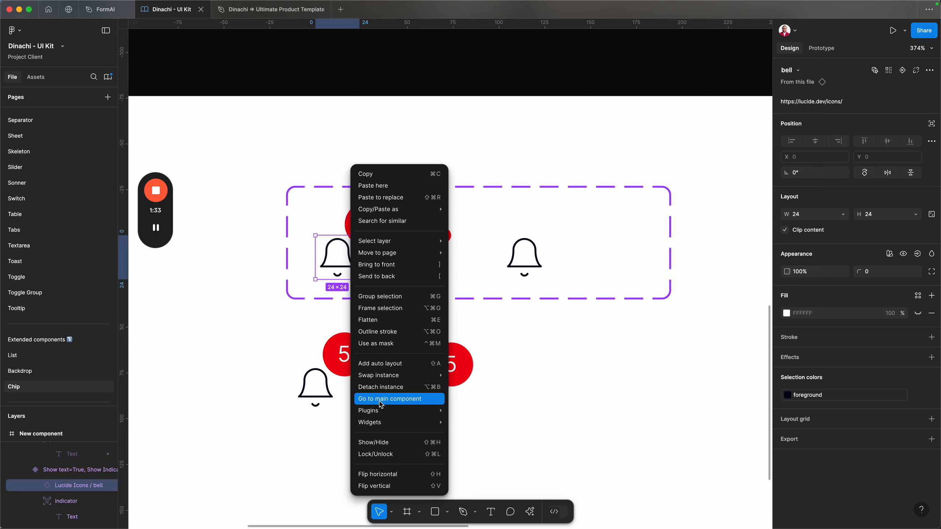
pyautogui.click(381, 399)
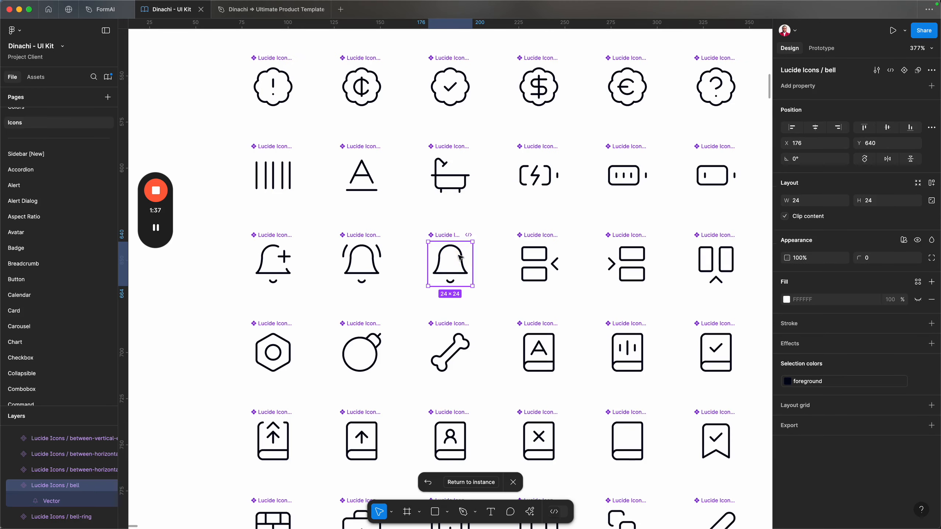
pyautogui.click(458, 255)
pyautogui.click(462, 254)
pyautogui.doubleClick(464, 255)
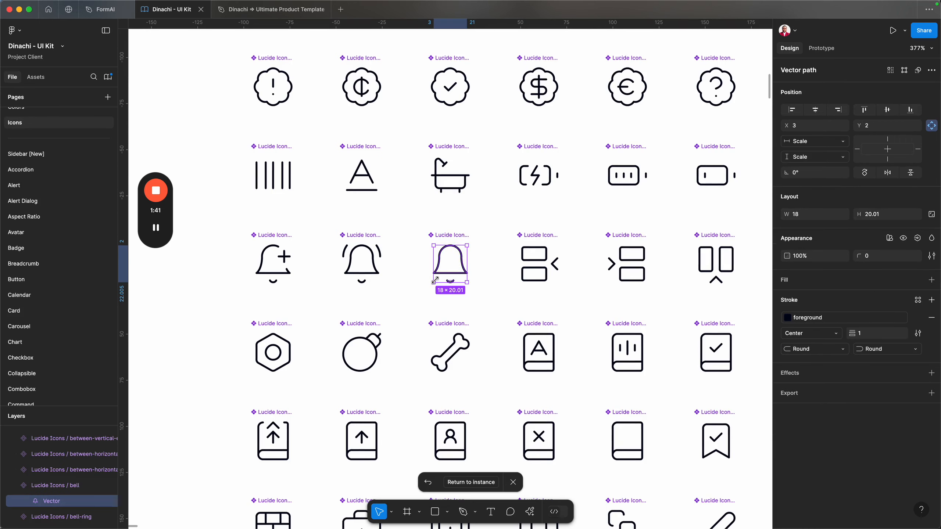
pyautogui.click(461, 237)
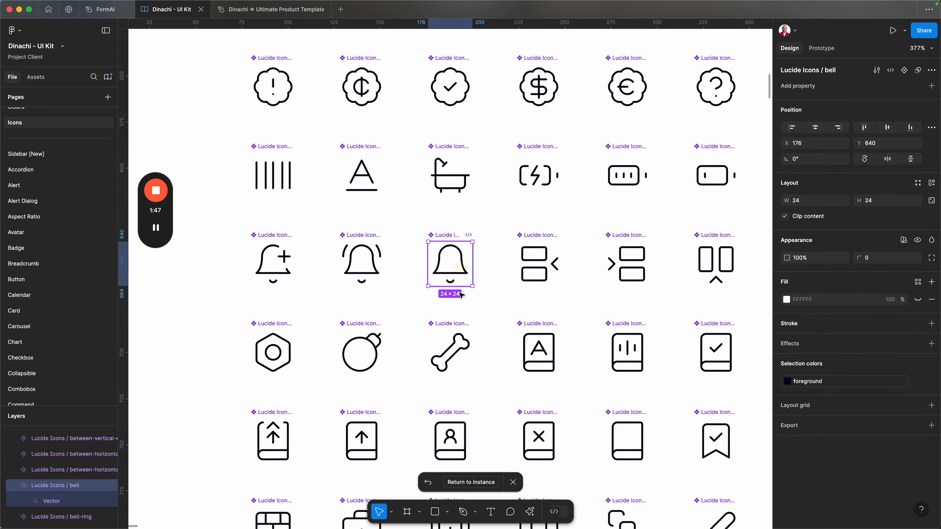
# - Return from the main component to the bell instance and check the properties of the Badge component set
pyautogui.click(469, 482)
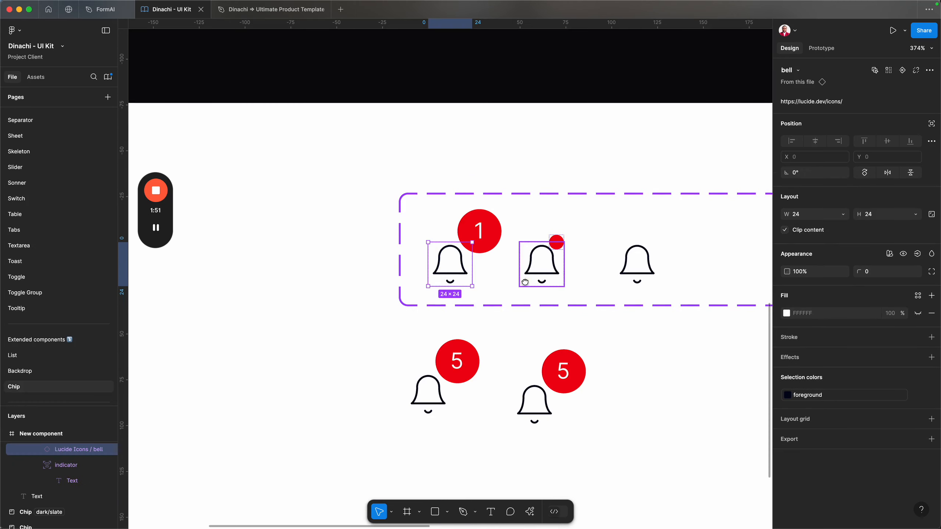
pyautogui.moveTo(529, 281); pyautogui.dragTo(430, 262)
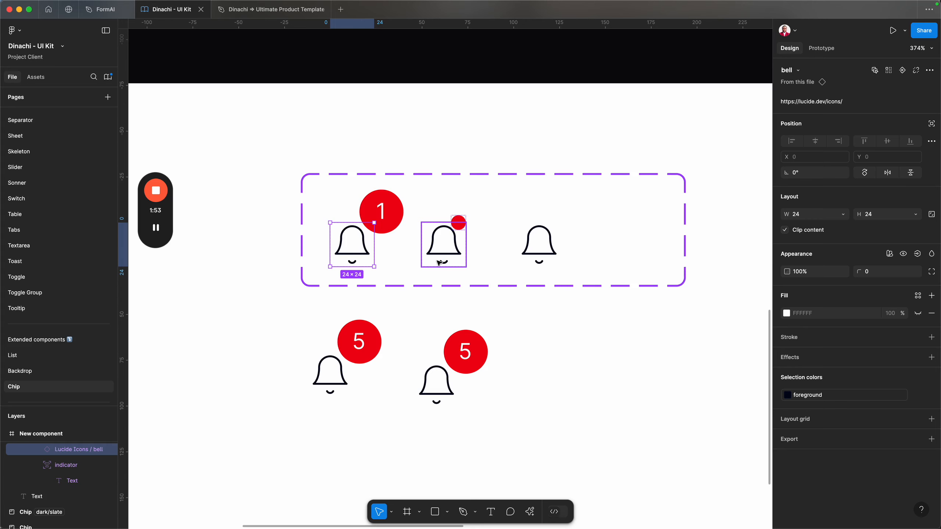
pyautogui.click(311, 182)
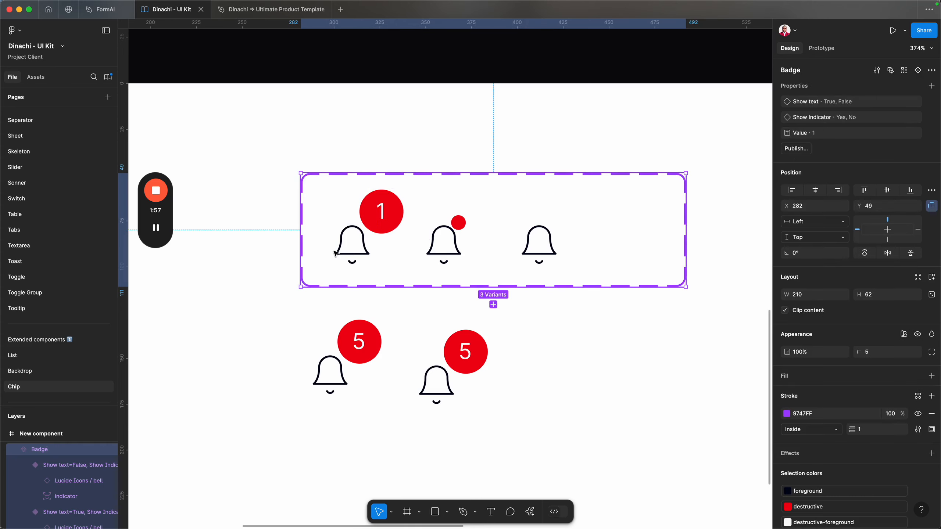
# - Create an instance swap property named Icon slot from the counter variant's bell icon, with bell as its value
pyautogui.click(344, 252)
pyautogui.click(344, 252)
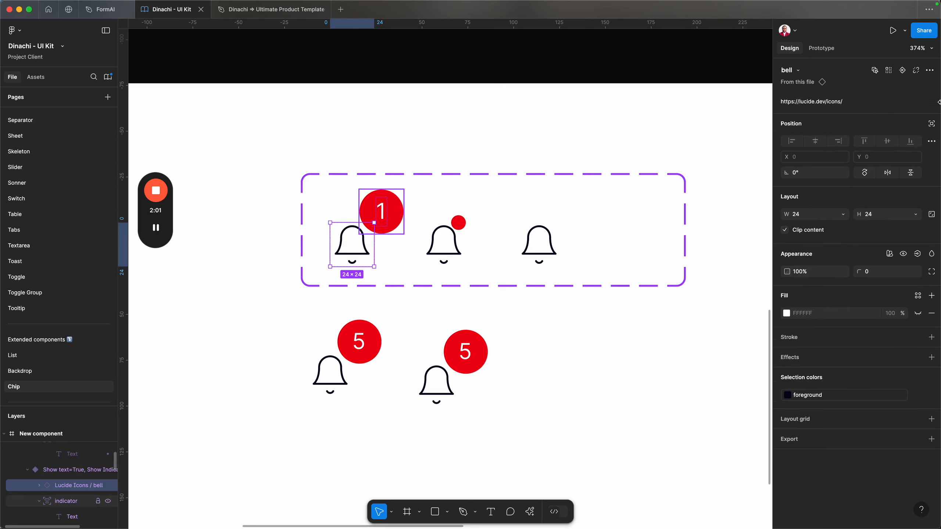
pyautogui.click(902, 71)
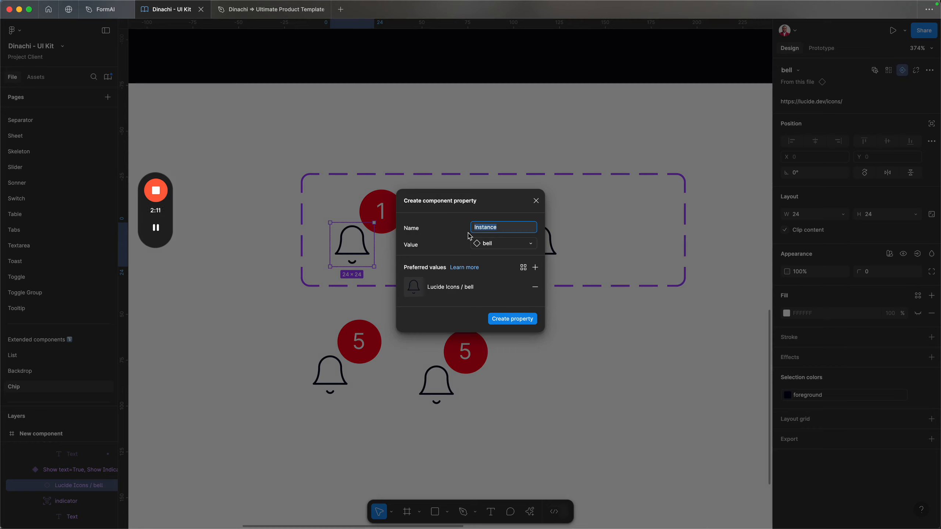
pyautogui.write('I')
pyautogui.click(507, 319)
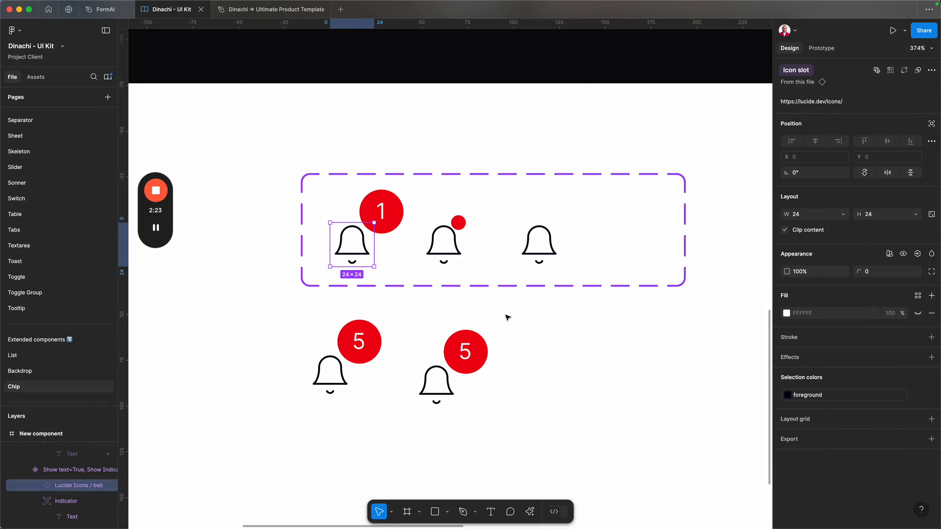